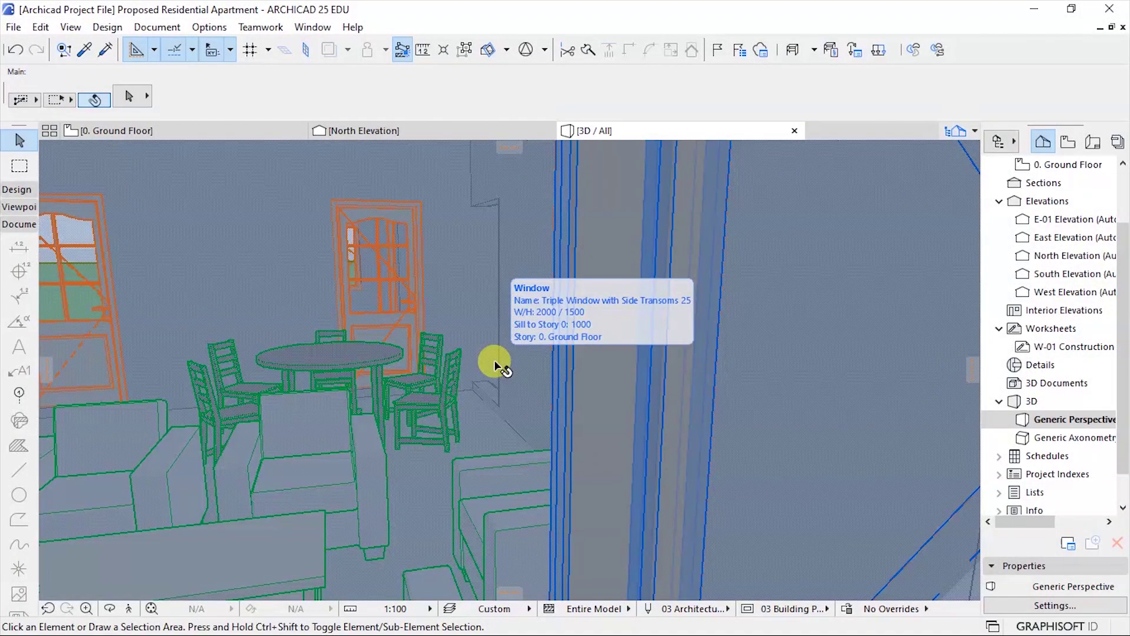
# Step: Open the North Elevation view and inspect the roof and facade
pyautogui.click(383, 130)
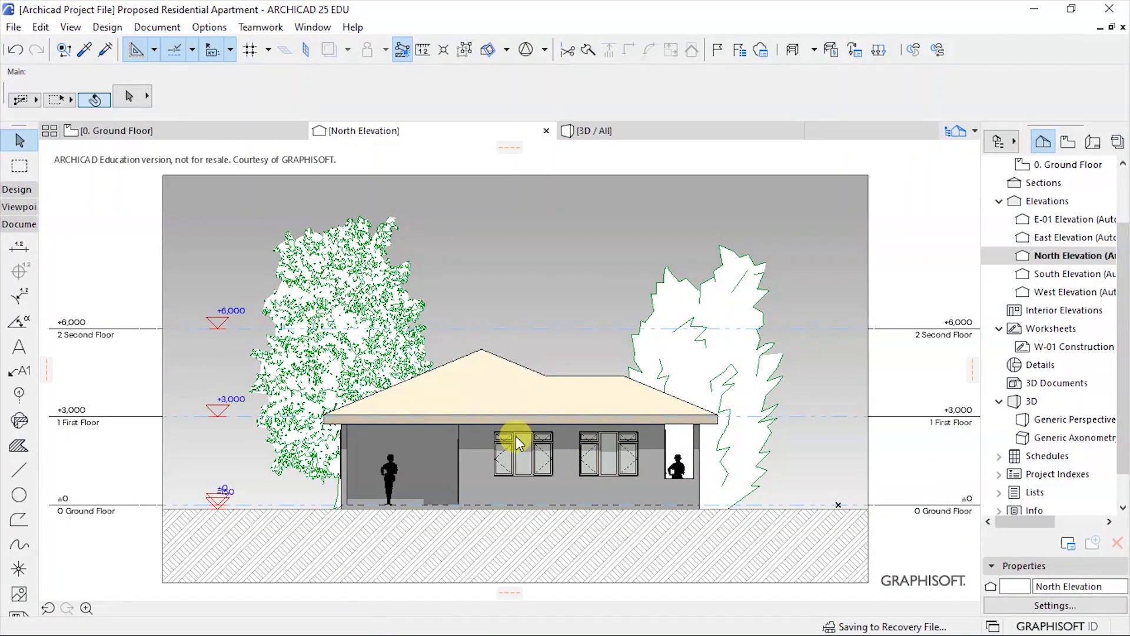
pyautogui.scroll(1, 508, 407)
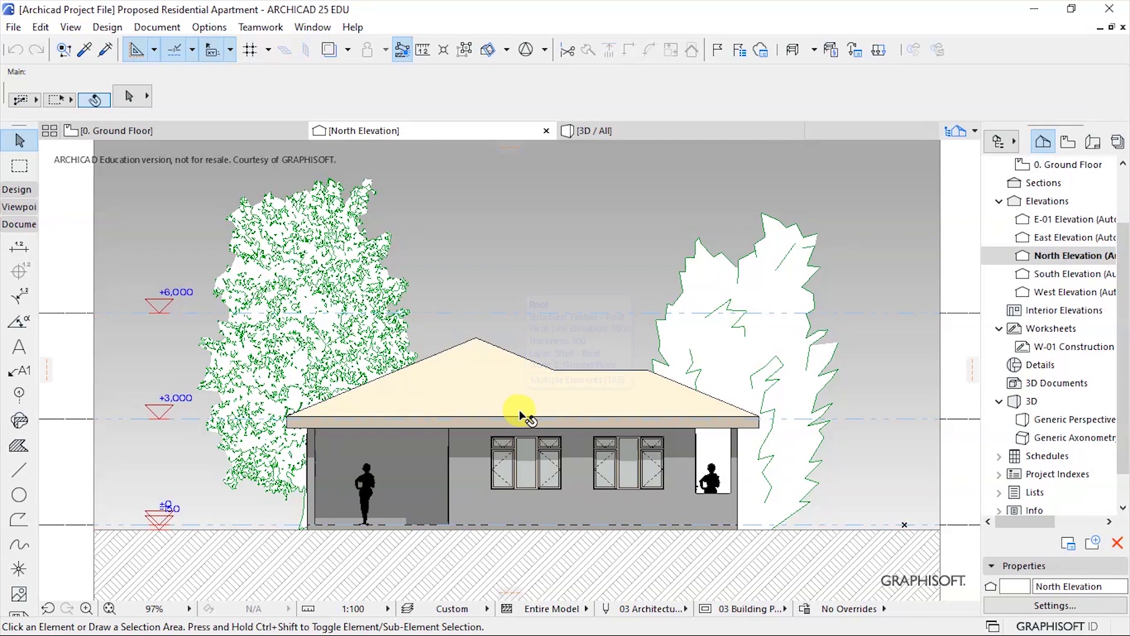
pyautogui.scroll(-1, 507, 405)
pyautogui.click(498, 398)
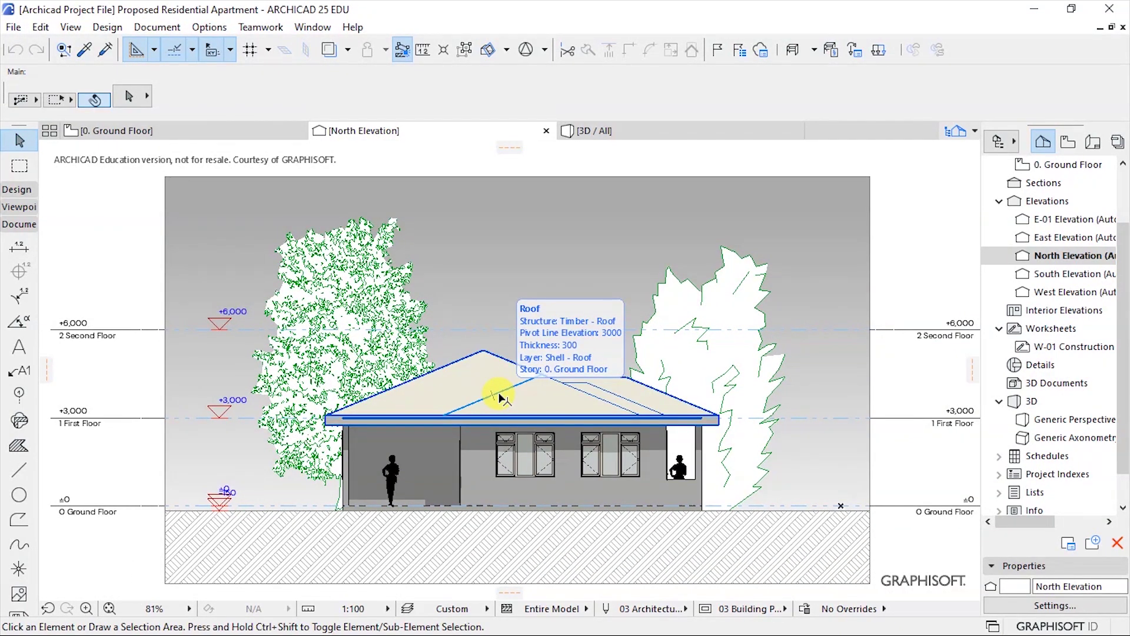
pyautogui.click(901, 272)
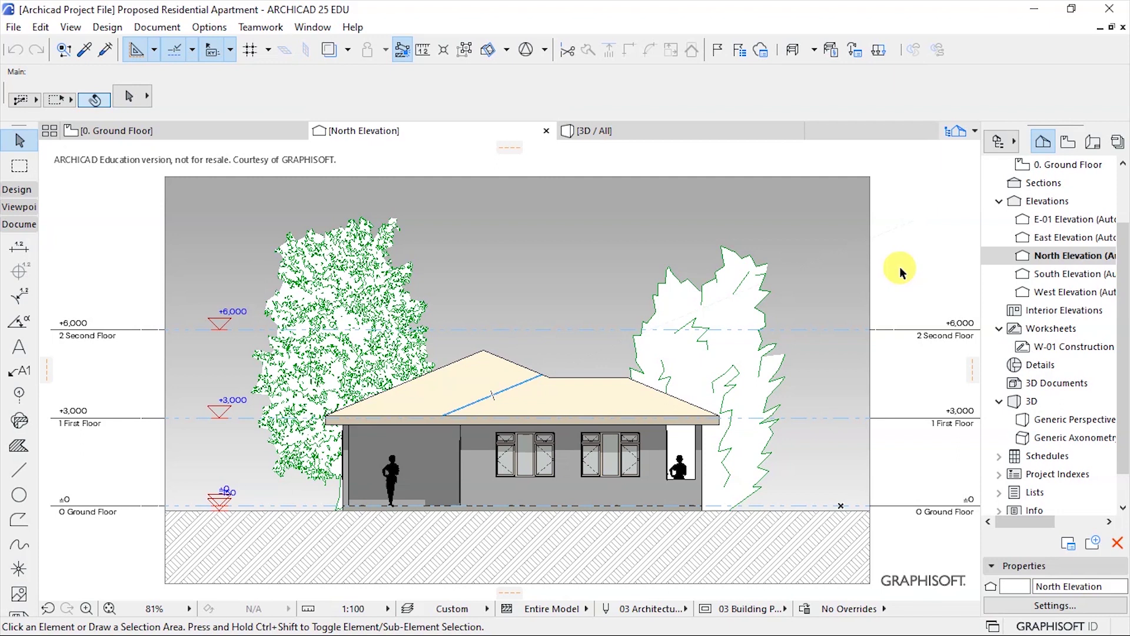
# Step: Switch to the Ground Floor plan and examine the room layout
pyautogui.click(230, 131)
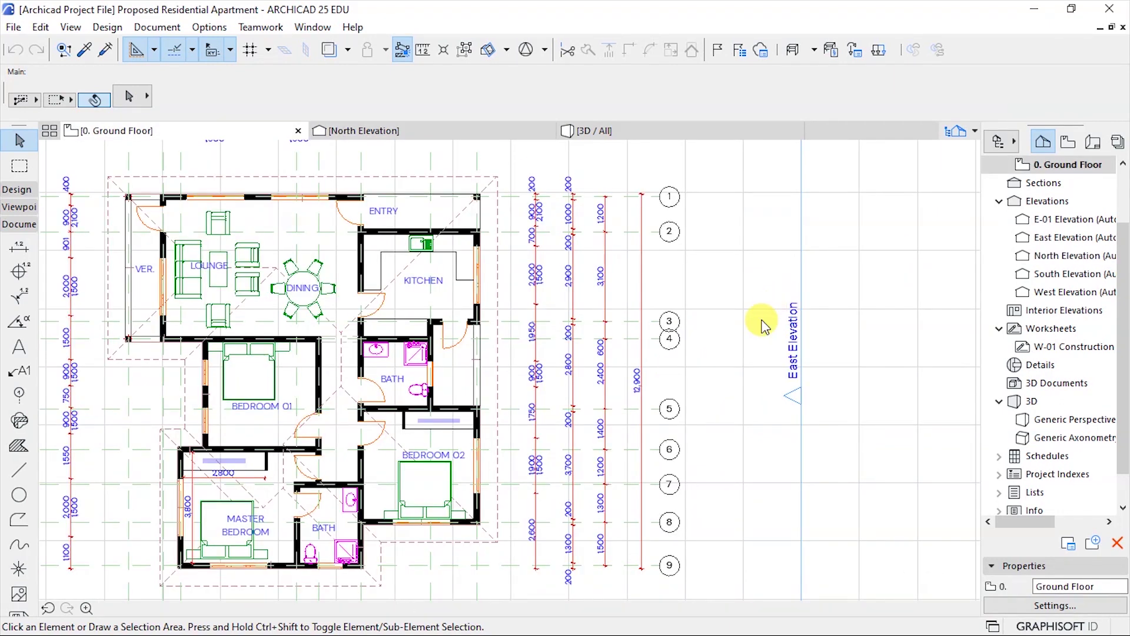
pyautogui.scroll(-2, 724, 315)
pyautogui.scroll(3, 565, 297)
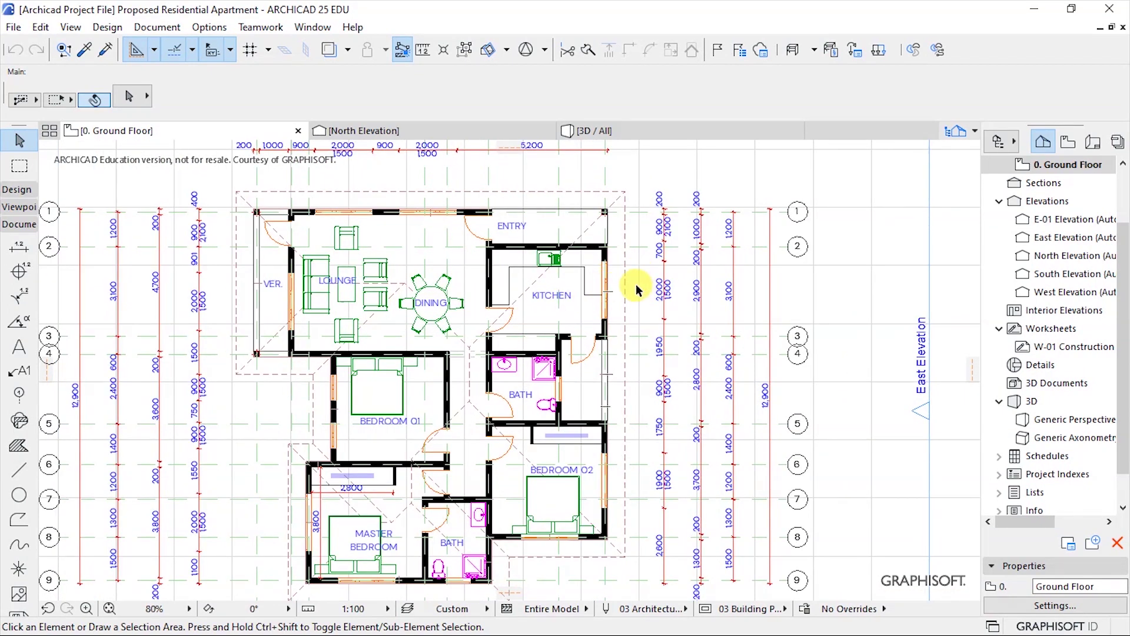
pyautogui.scroll(-2, 628, 277)
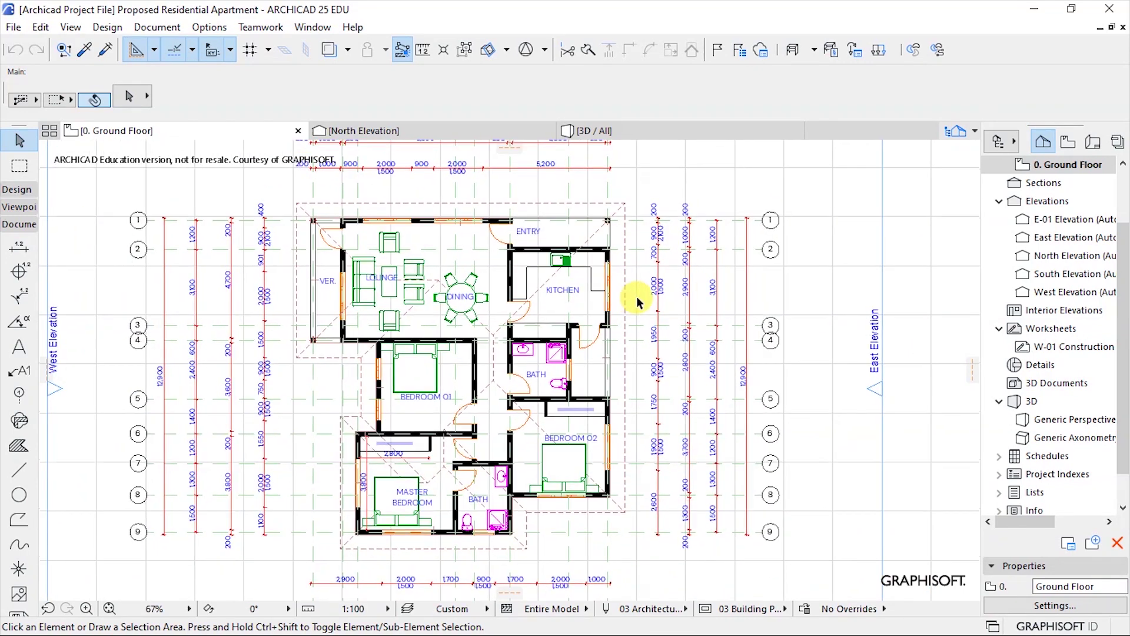
pyautogui.scroll(2, 637, 261)
pyautogui.scroll(2, 637, 256)
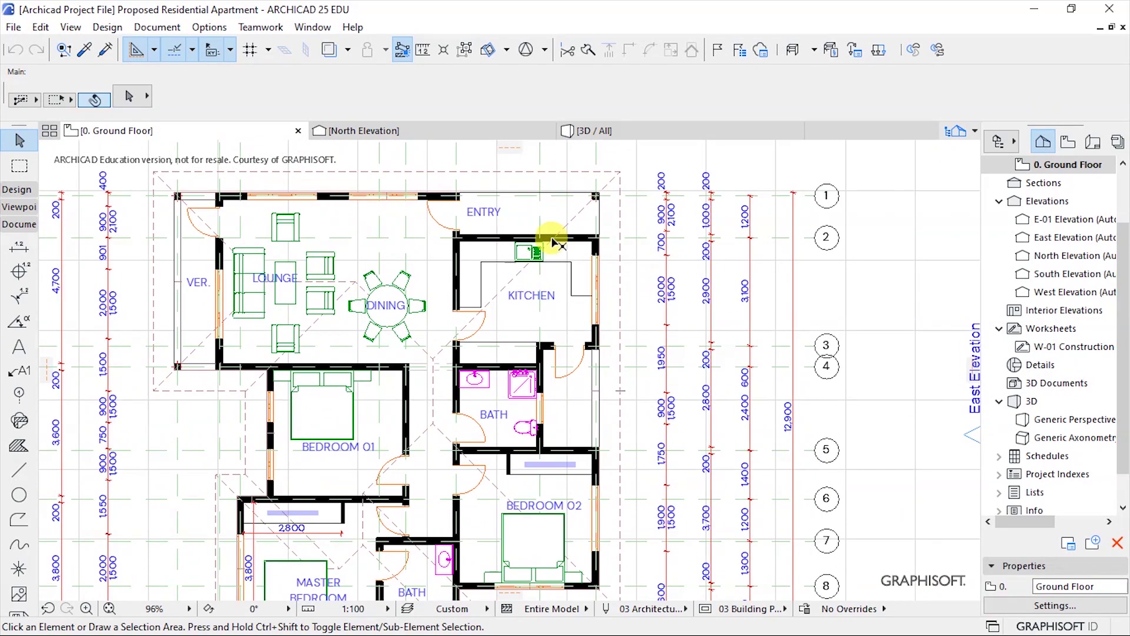
pyautogui.scroll(-2, 539, 294)
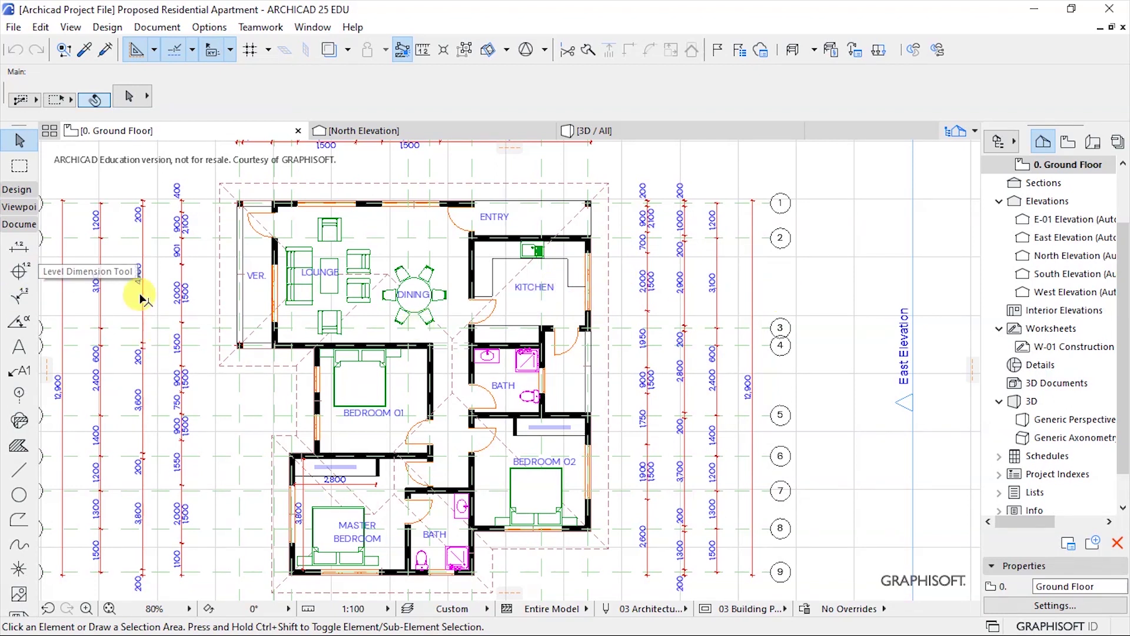
# Step: Activate the Section tool and look through its saved building section presets
pyautogui.click(19, 207)
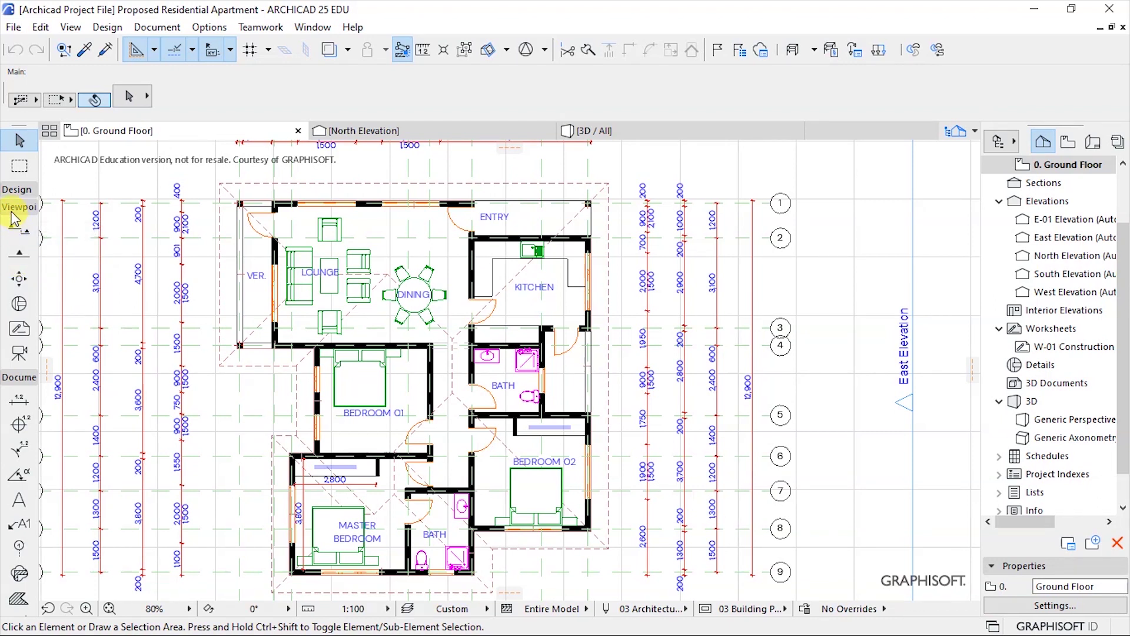
pyautogui.click(16, 228)
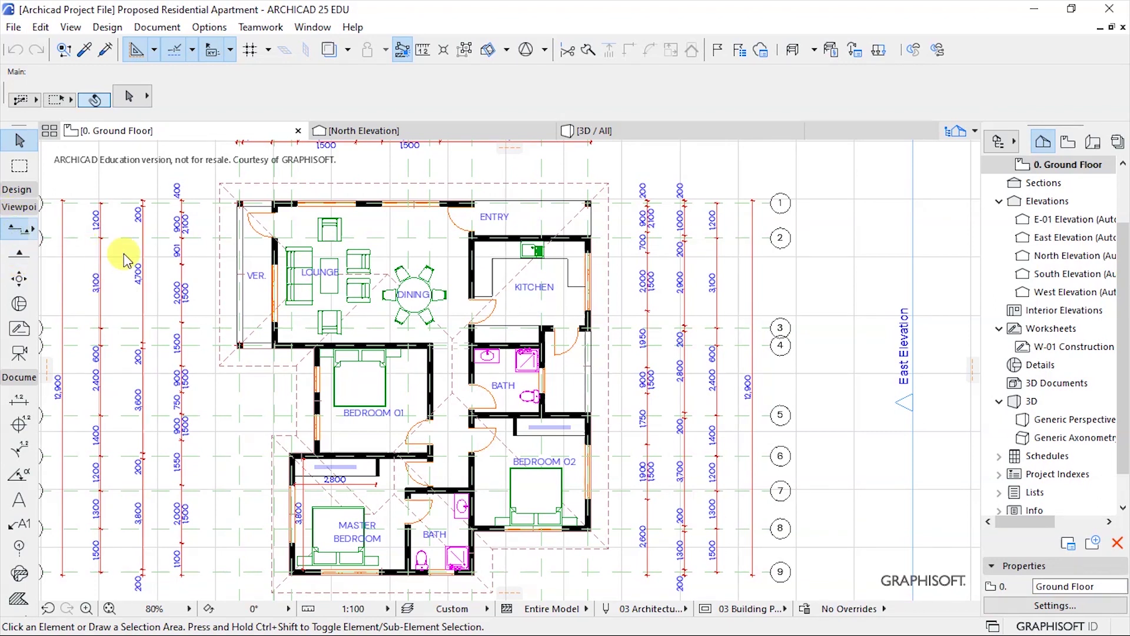
pyautogui.click(15, 234)
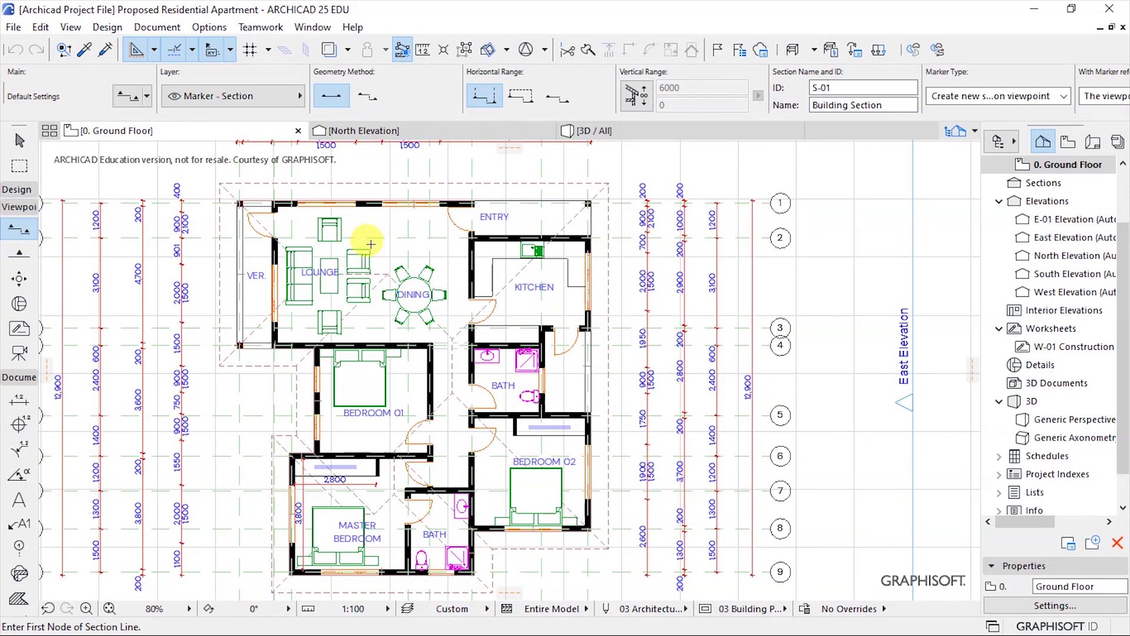
pyautogui.click(15, 235)
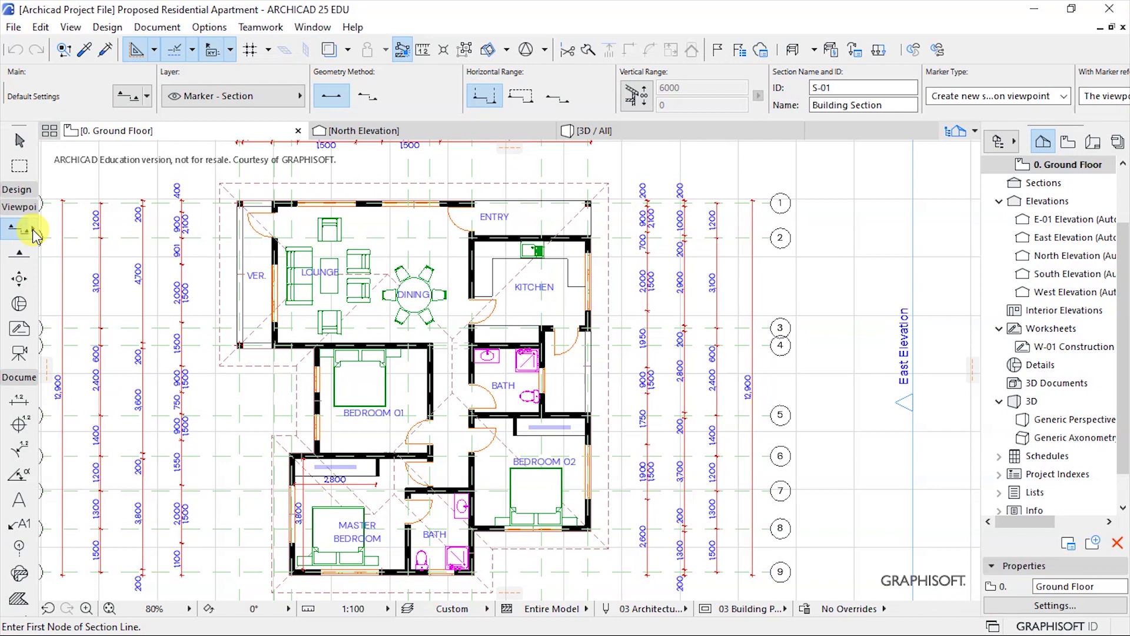
pyautogui.click(33, 229)
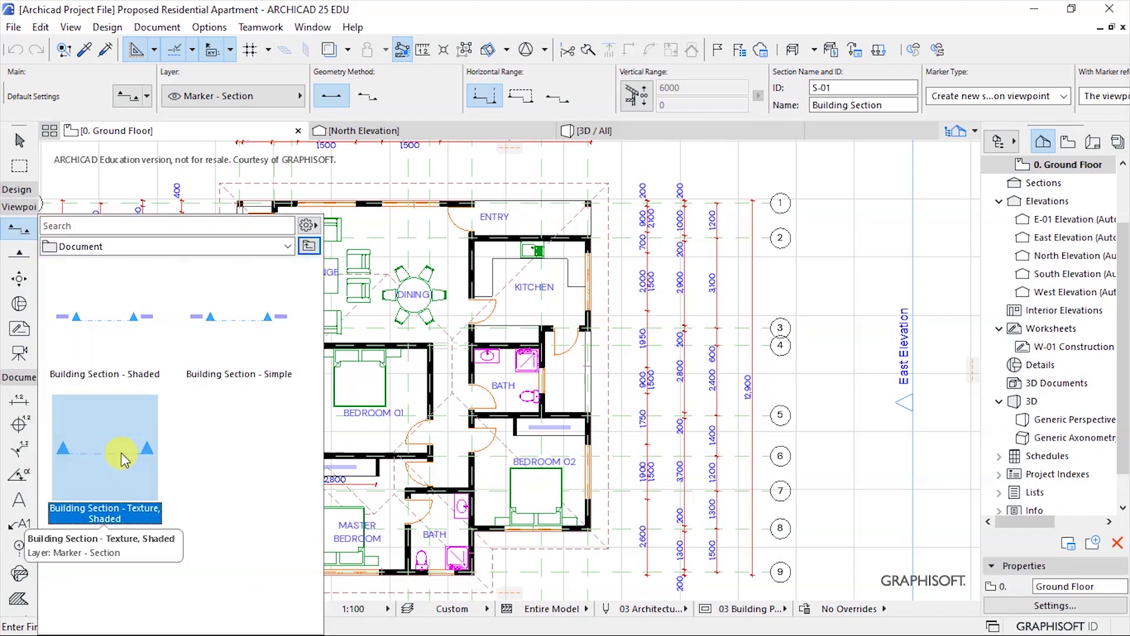
pyautogui.click(377, 219)
# Step: Draw a vertical section line about 7 m long from the kitchen's lower wall up past the entry, looking east
pyautogui.scroll(-2, 631, 244)
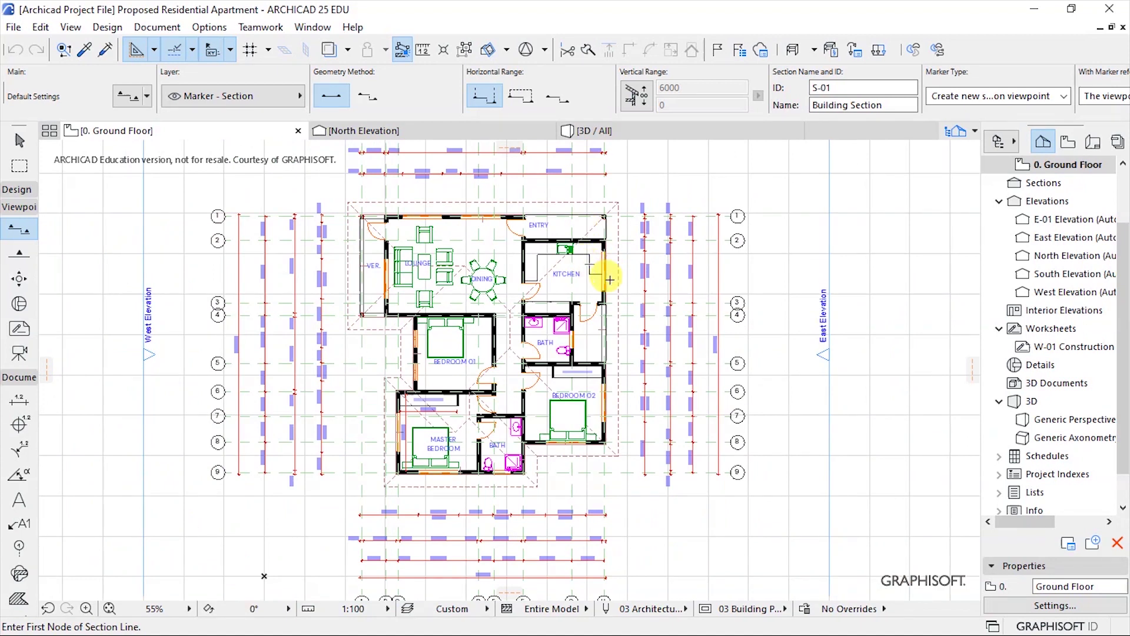
pyautogui.scroll(2, 572, 287)
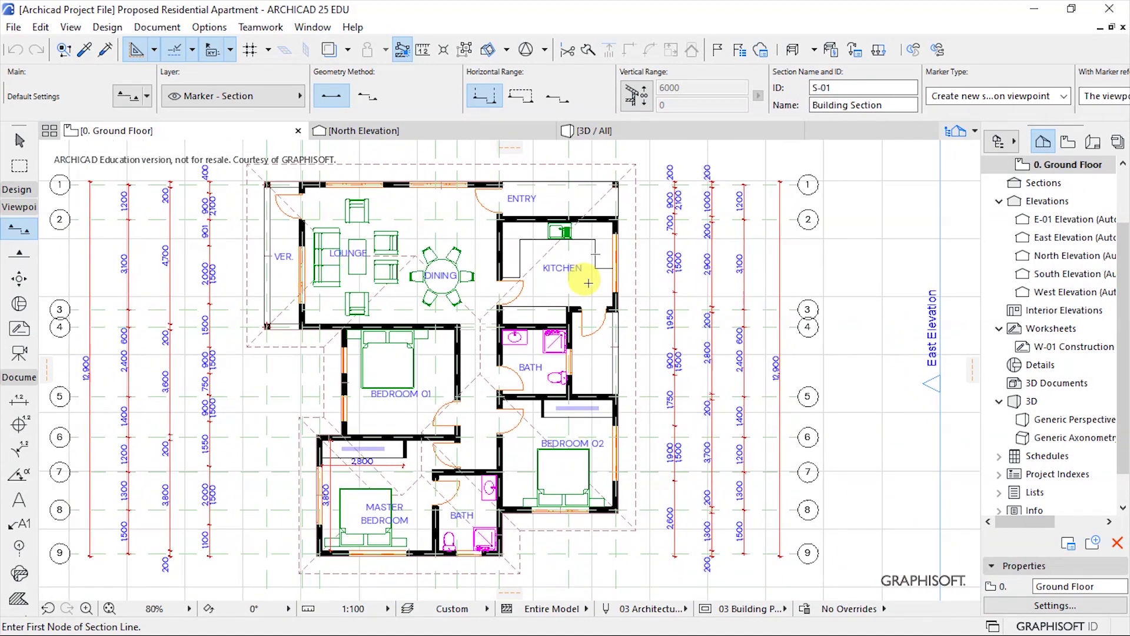
pyautogui.scroll(-1, 532, 285)
pyautogui.scroll(1, 535, 286)
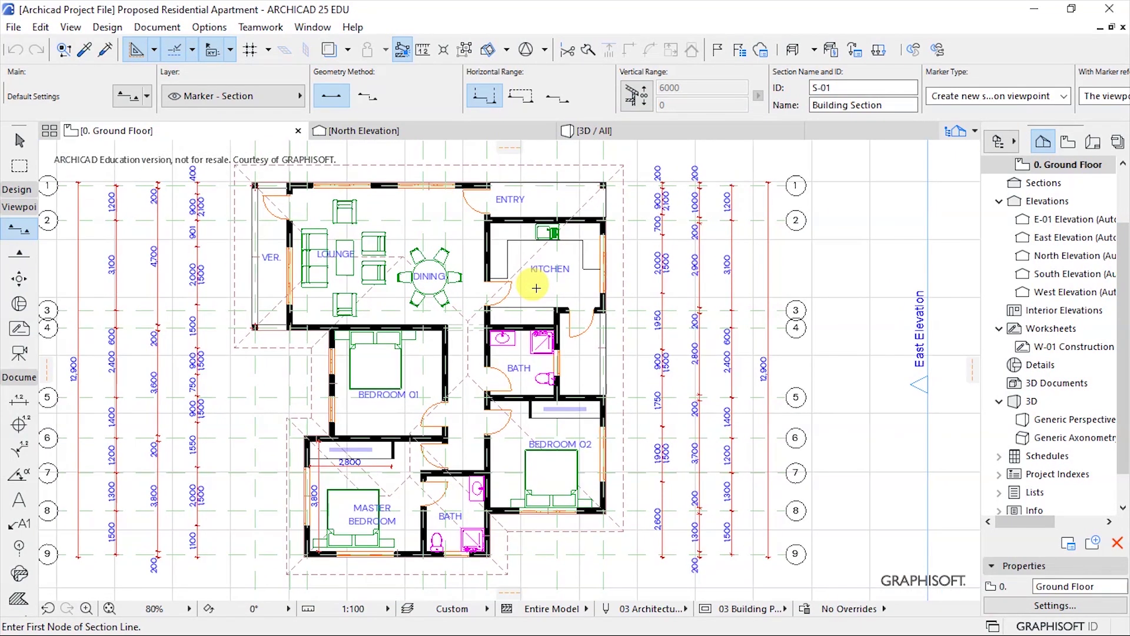
pyautogui.scroll(-1, 532, 291)
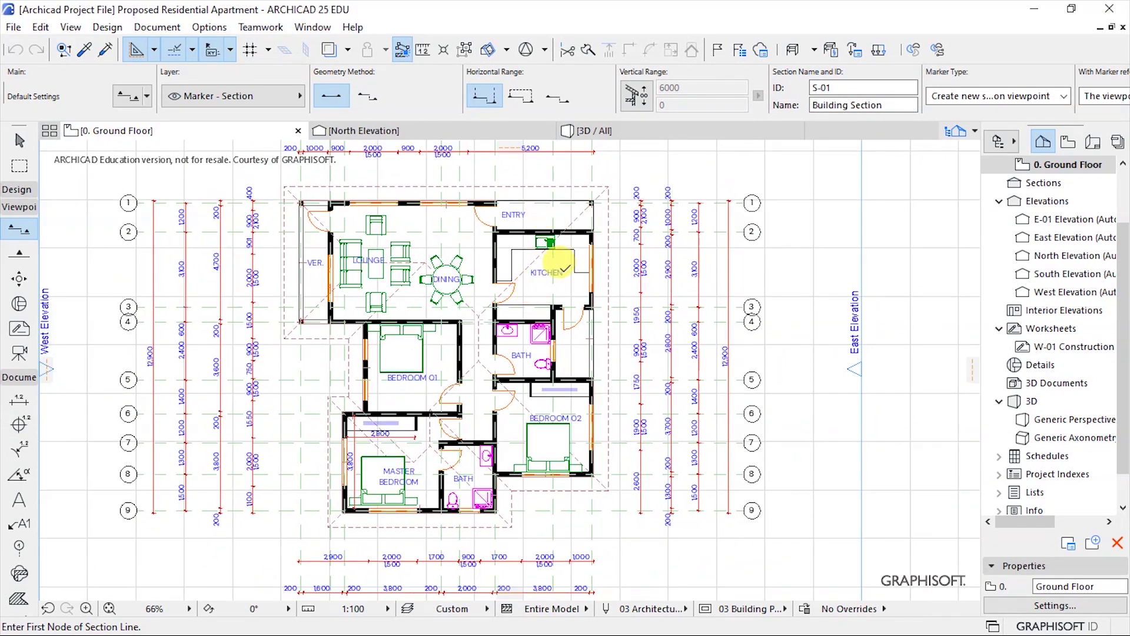
pyautogui.scroll(1, 559, 264)
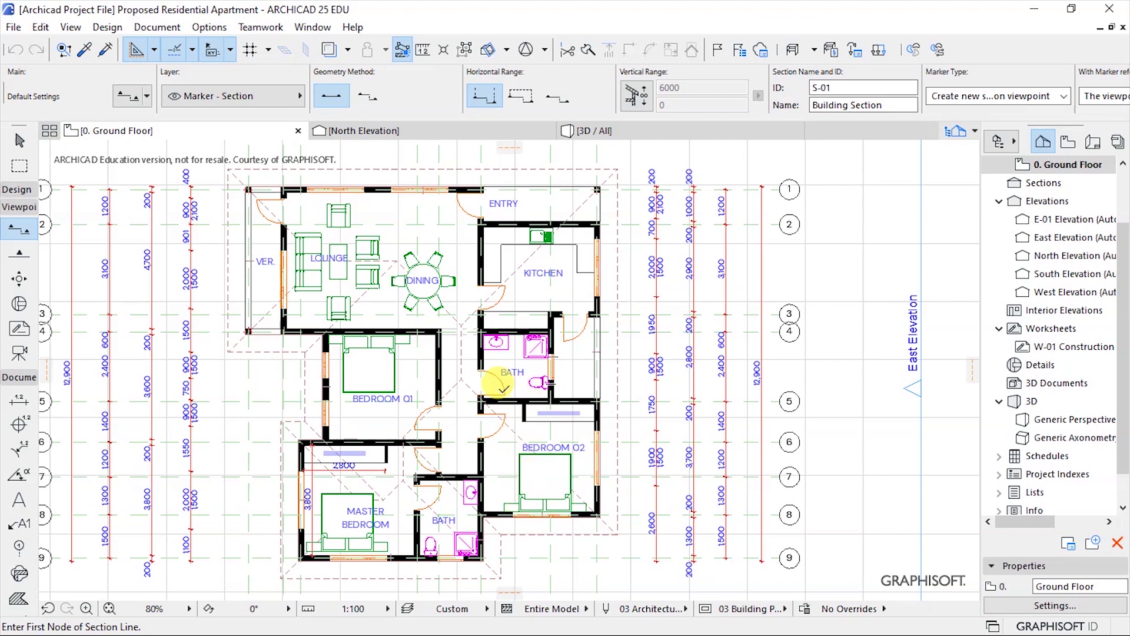
pyautogui.scroll(-1, 441, 264)
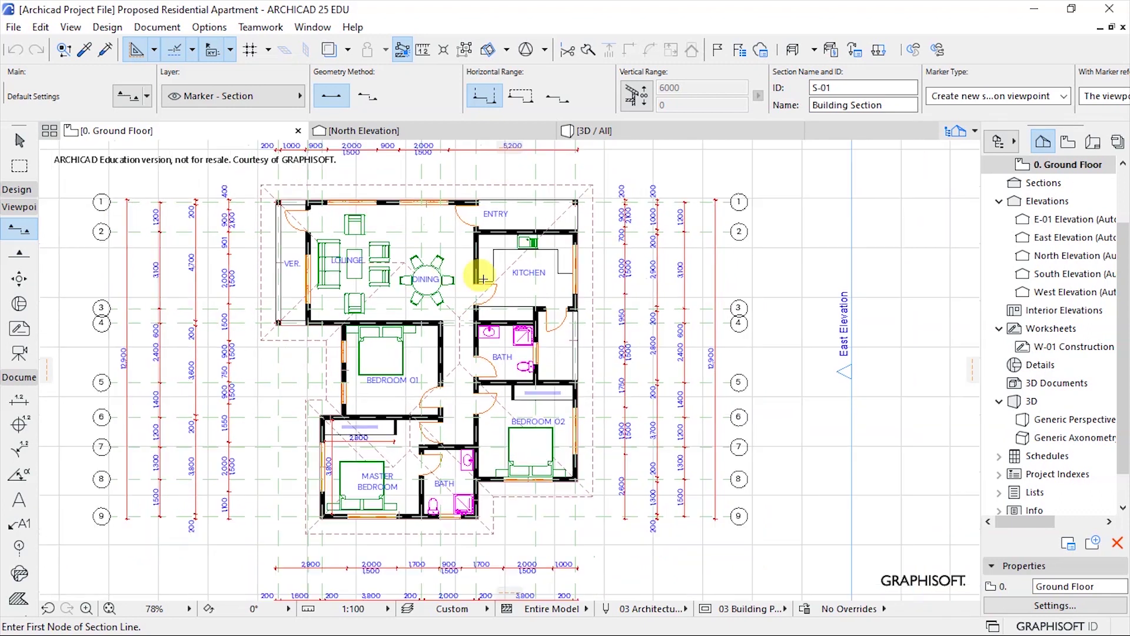
pyautogui.click(509, 306)
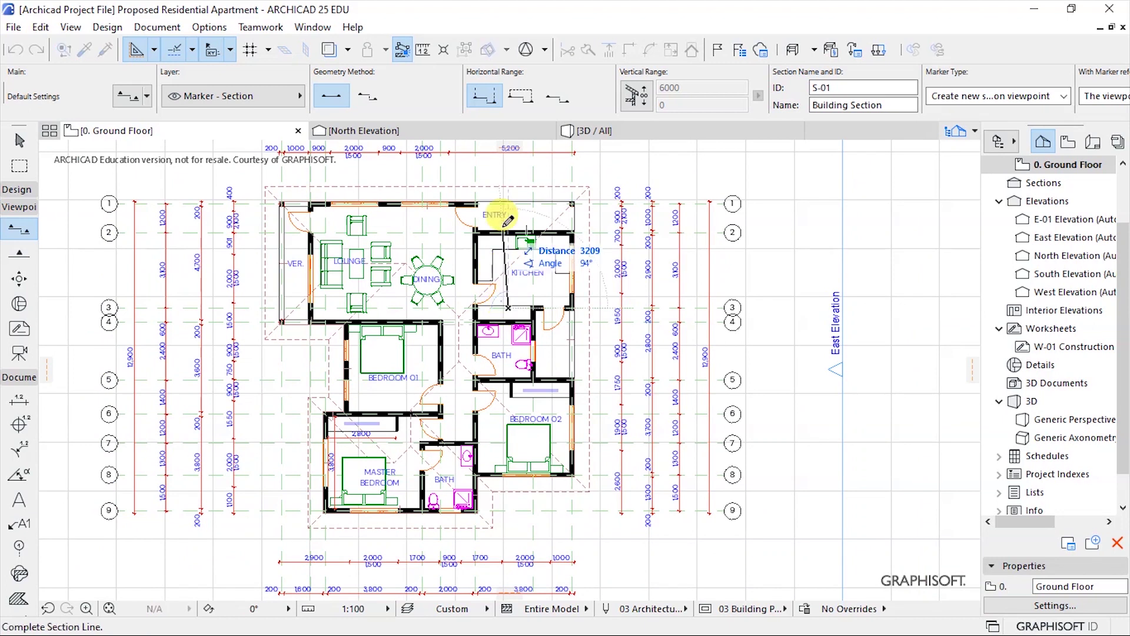
pyautogui.scroll(-1, 499, 222)
pyautogui.scroll(-4, 479, 173)
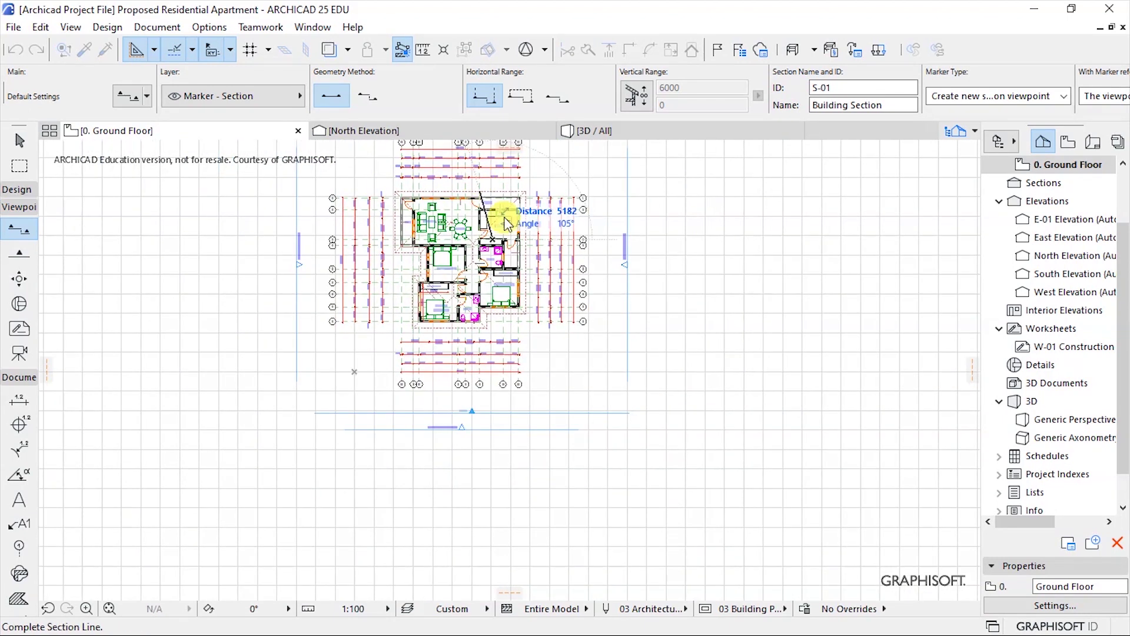
pyautogui.scroll(4, 489, 171)
pyautogui.scroll(1, 479, 230)
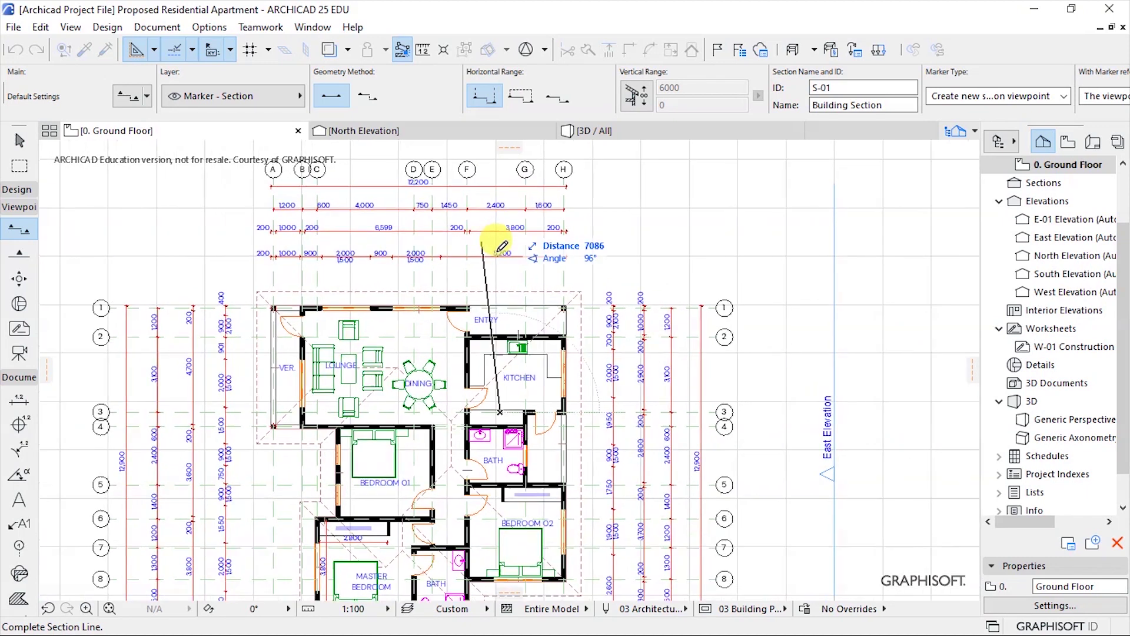
pyautogui.click(498, 243)
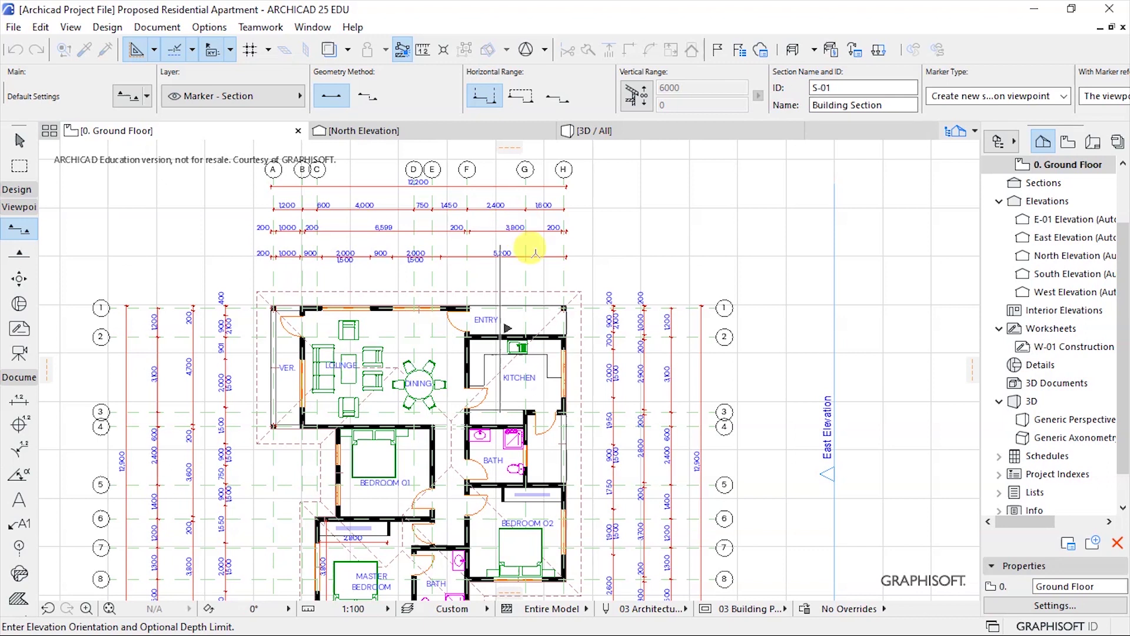
pyautogui.click(546, 240)
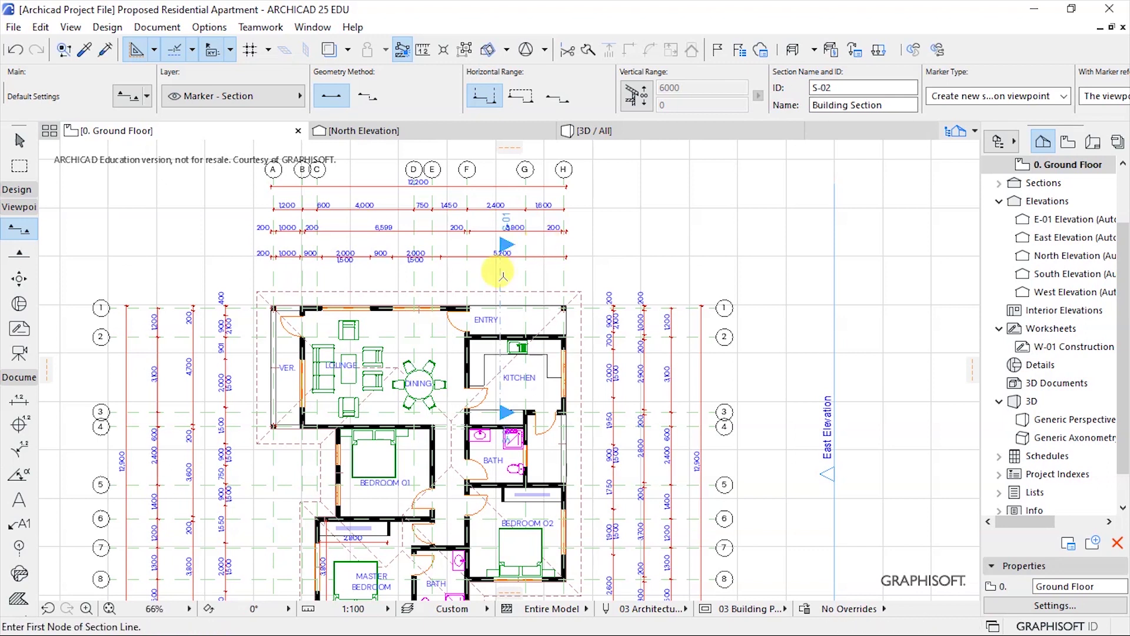
# Step: Stretch the section line's lower end down past Bedroom 02 to the dimension lines below the plan, about 19 m in total
pyautogui.keyDown('shift'); pyautogui.click(505, 254); pyautogui.keyUp('shift')
pyautogui.scroll(-3, 432, 233)
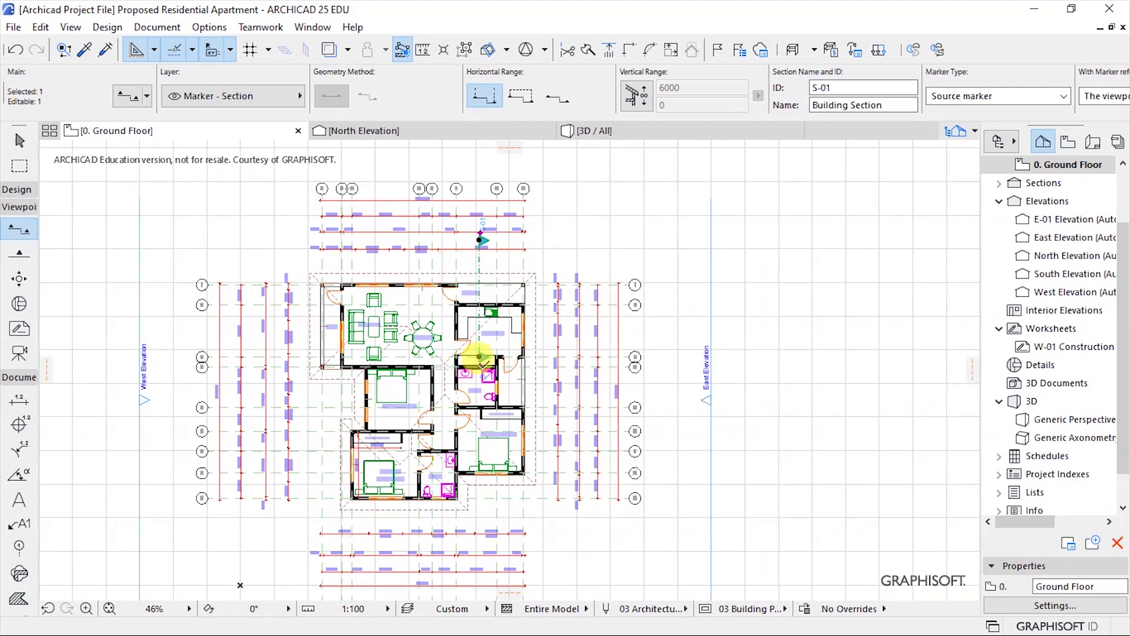
pyautogui.click(480, 355)
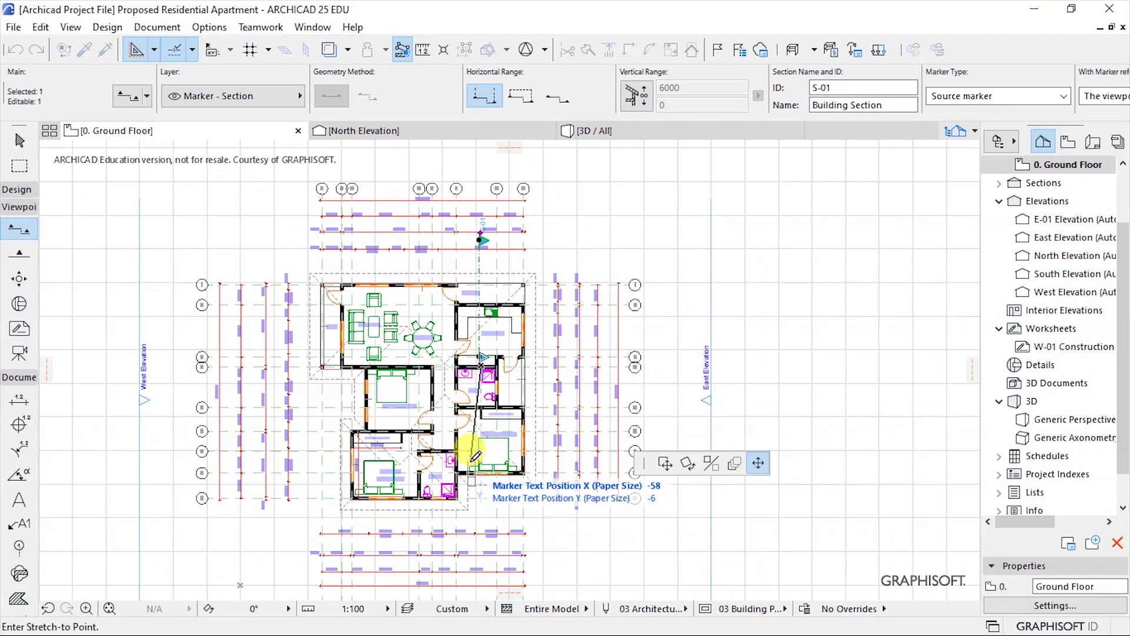
pyautogui.press('Escape')
pyautogui.scroll(8, 476, 354)
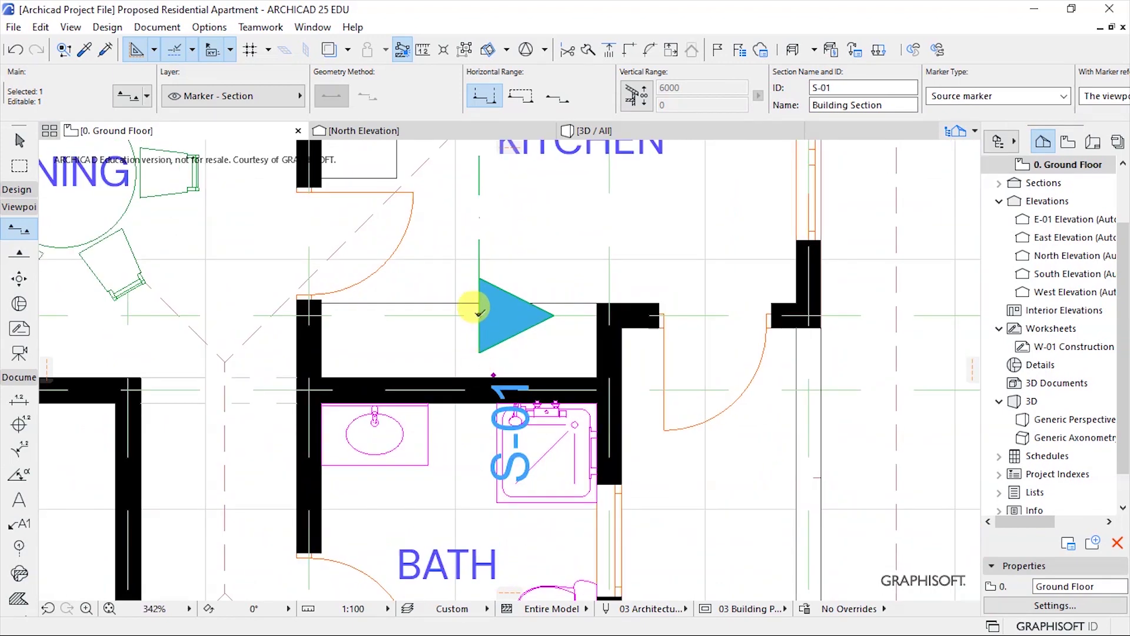
pyautogui.click(480, 312)
pyautogui.scroll(-8, 476, 348)
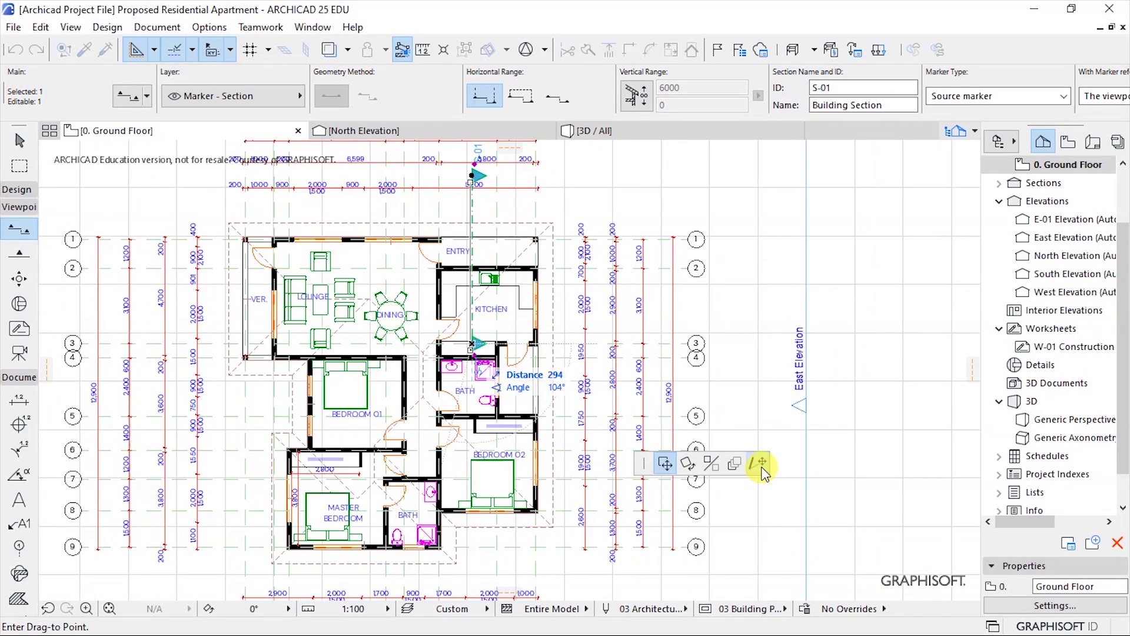
pyautogui.click(760, 463)
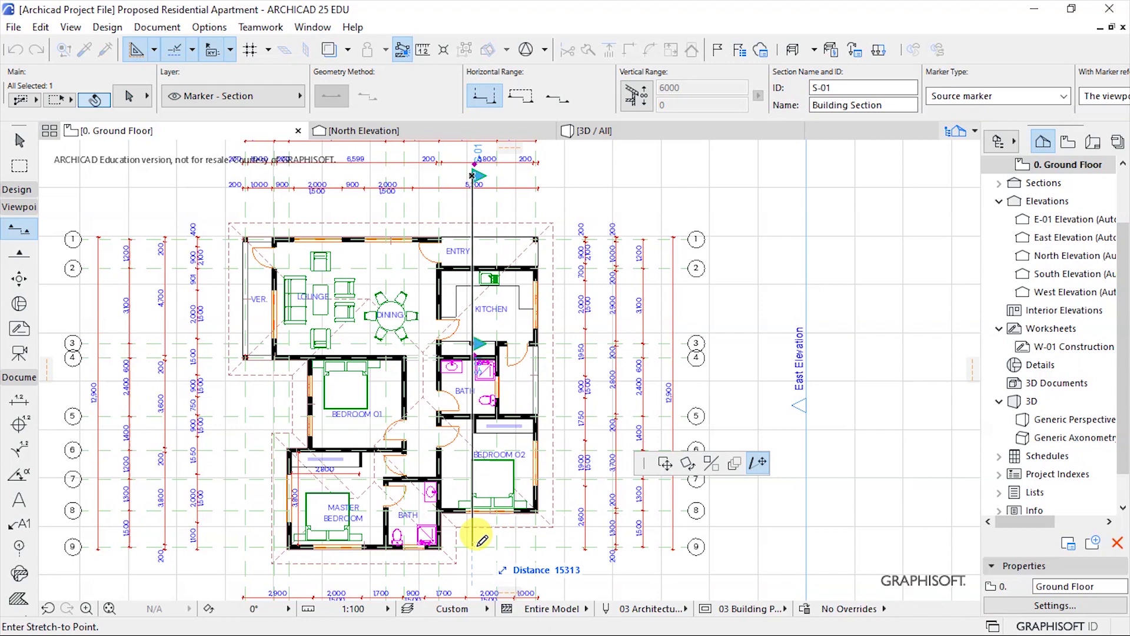
pyautogui.scroll(-3, 486, 565)
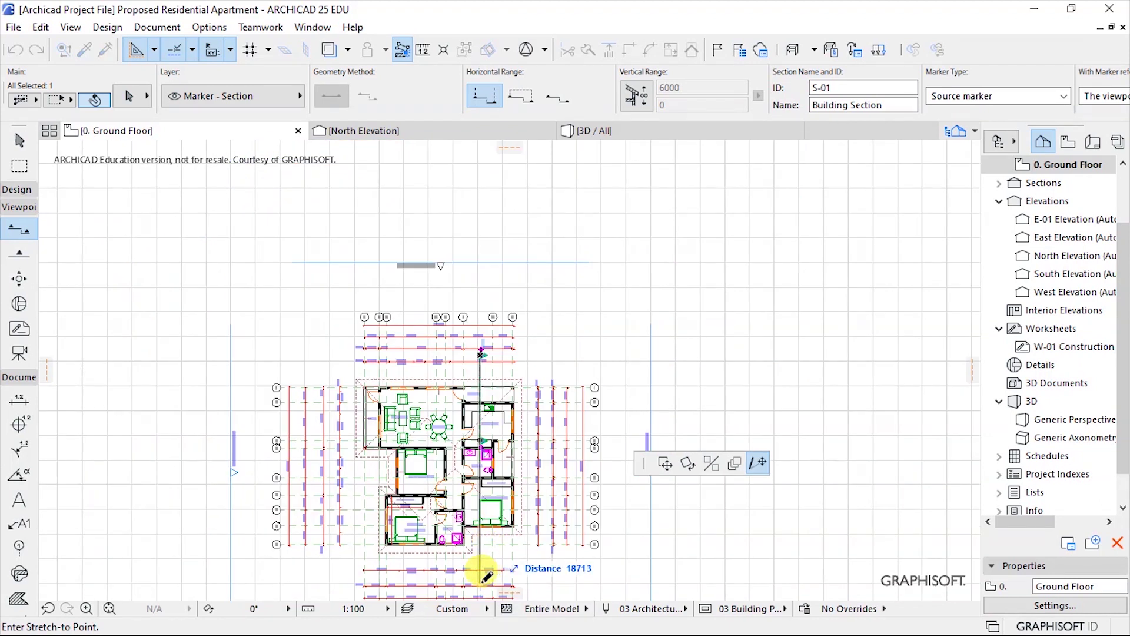
pyautogui.click(481, 584)
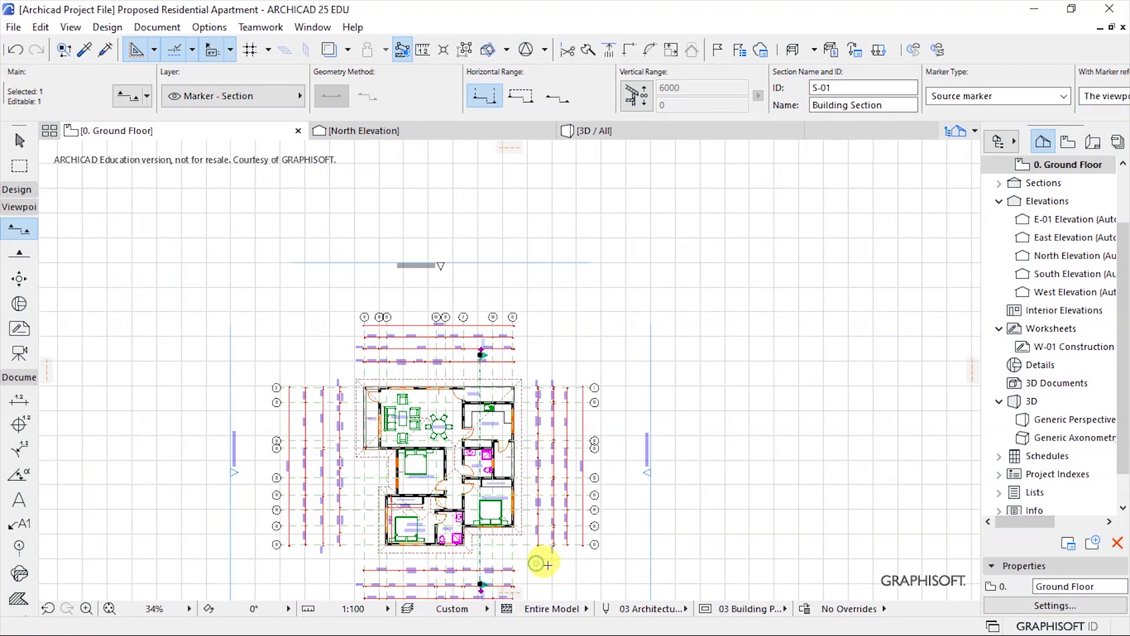
# Step: Deselect the section line, then reselect it at its upper end and examine the S-01 marker above the entry
pyautogui.press('Escape')
pyautogui.scroll(2, 489, 551)
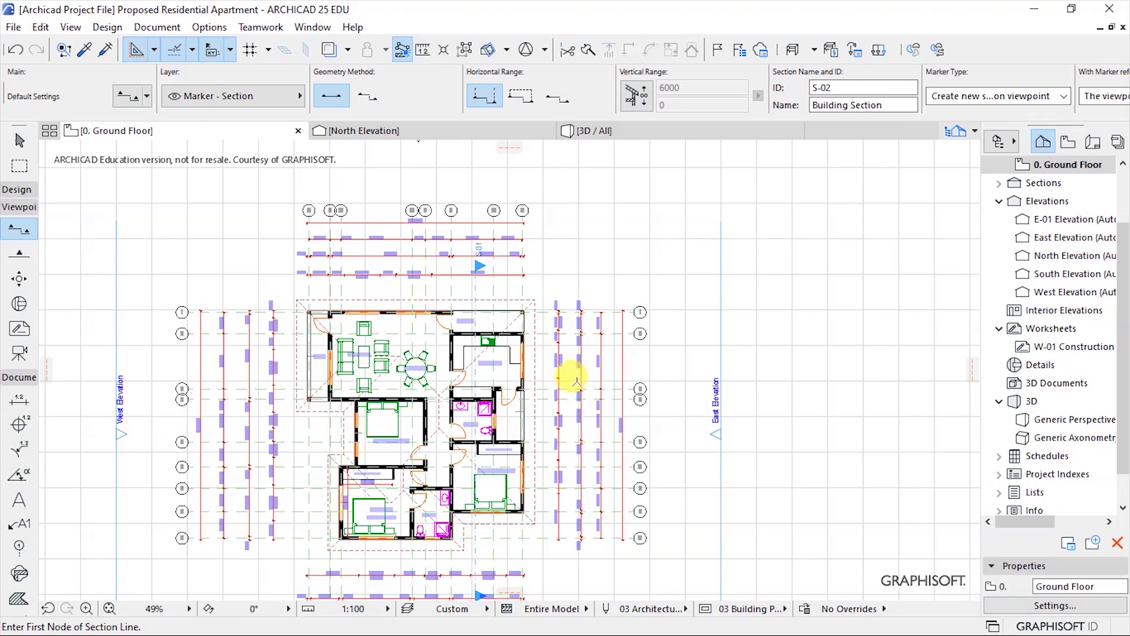
pyautogui.scroll(10, 475, 258)
pyautogui.click(501, 403)
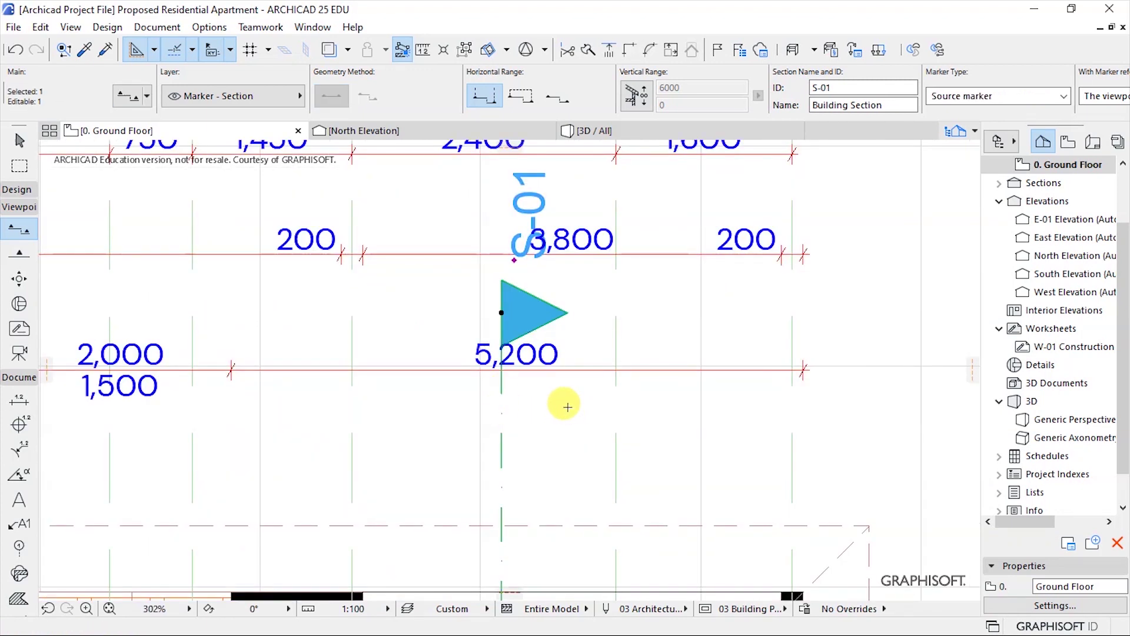
pyautogui.scroll(-3, 459, 312)
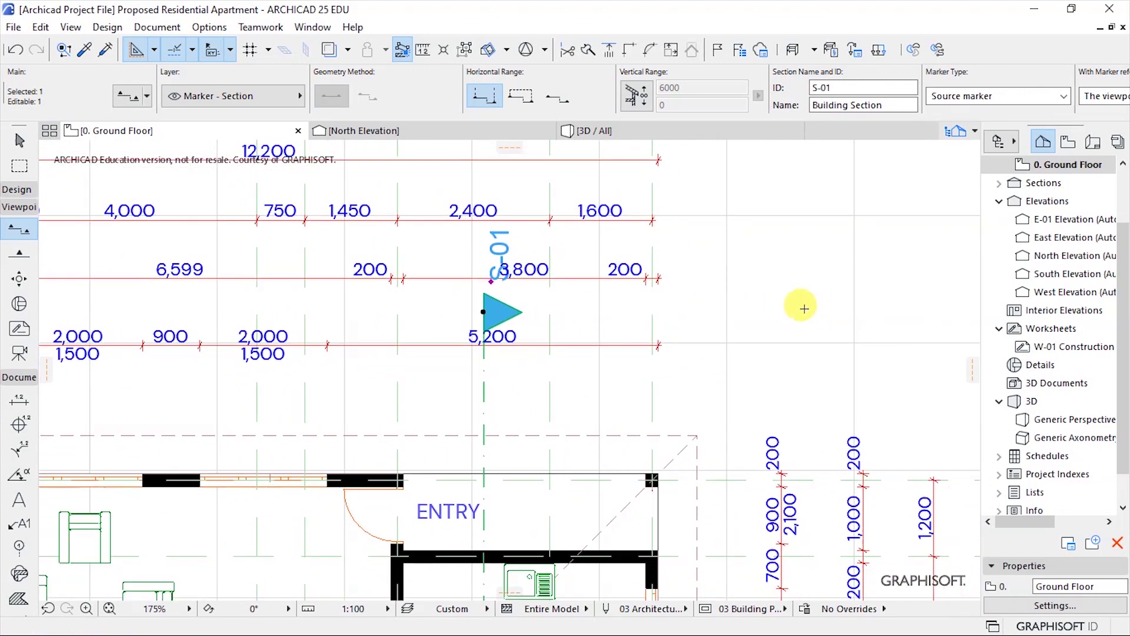
# Step: Collapse the elevations and list the sections in the project map, then open the S-01 Building Section view
pyautogui.click(998, 203)
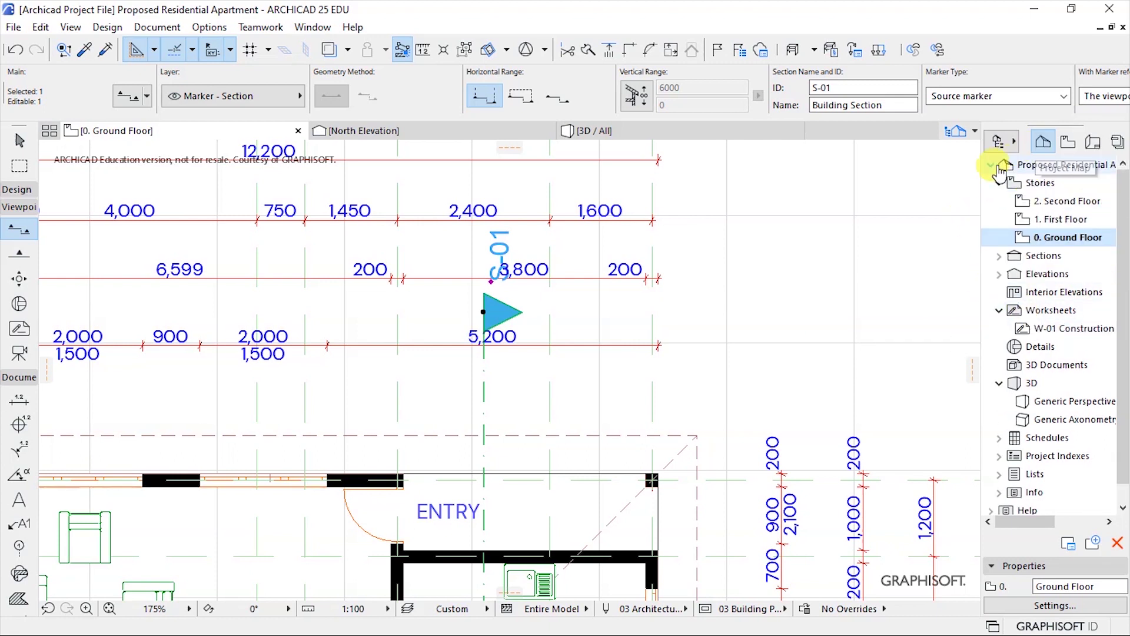
pyautogui.click(999, 256)
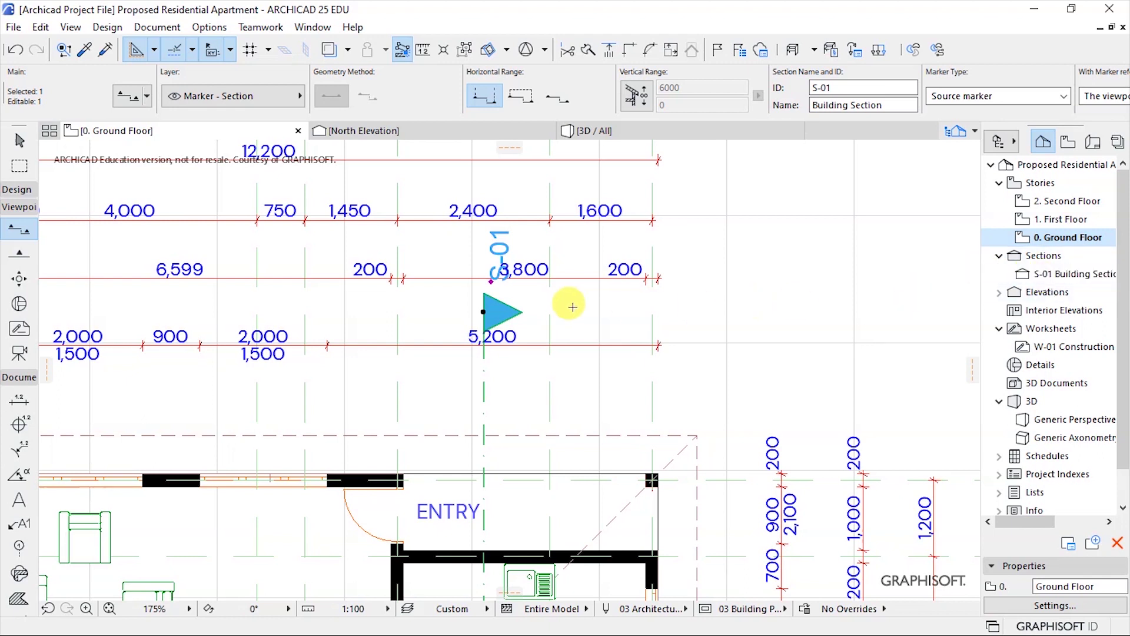
pyautogui.press('Escape')
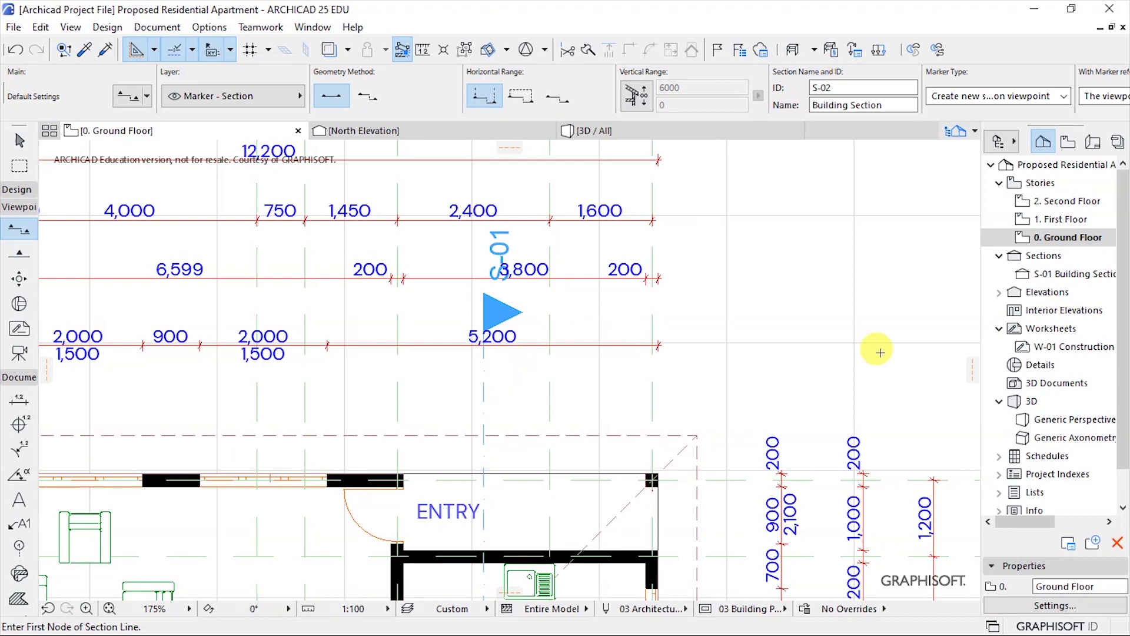
pyautogui.click(1064, 275)
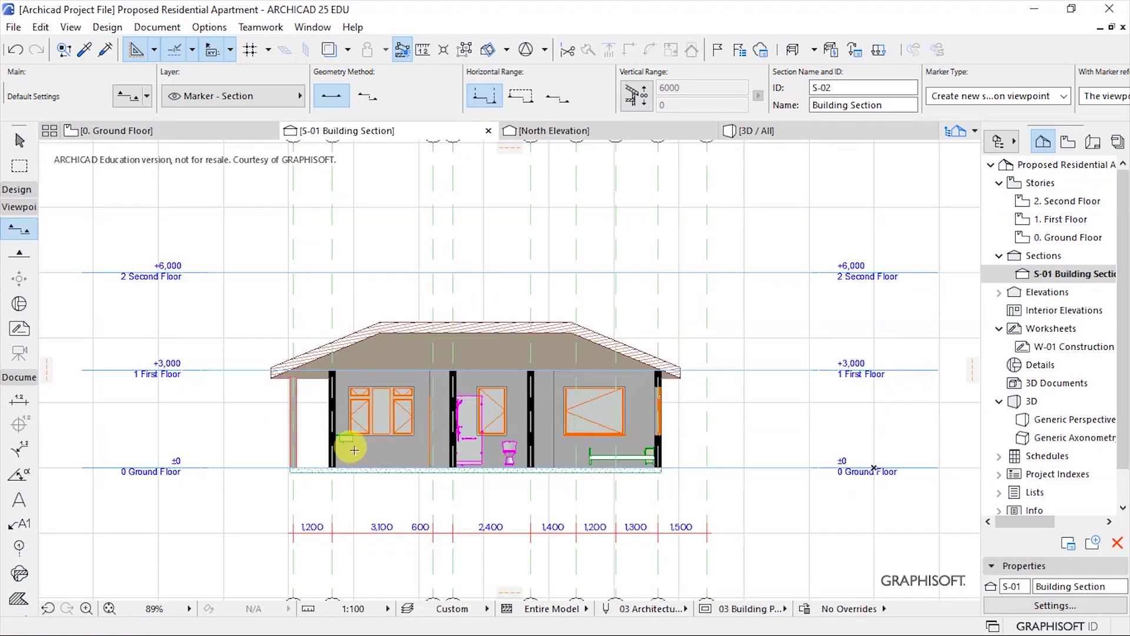
pyautogui.scroll(3, 348, 449)
pyautogui.scroll(-2, 577, 371)
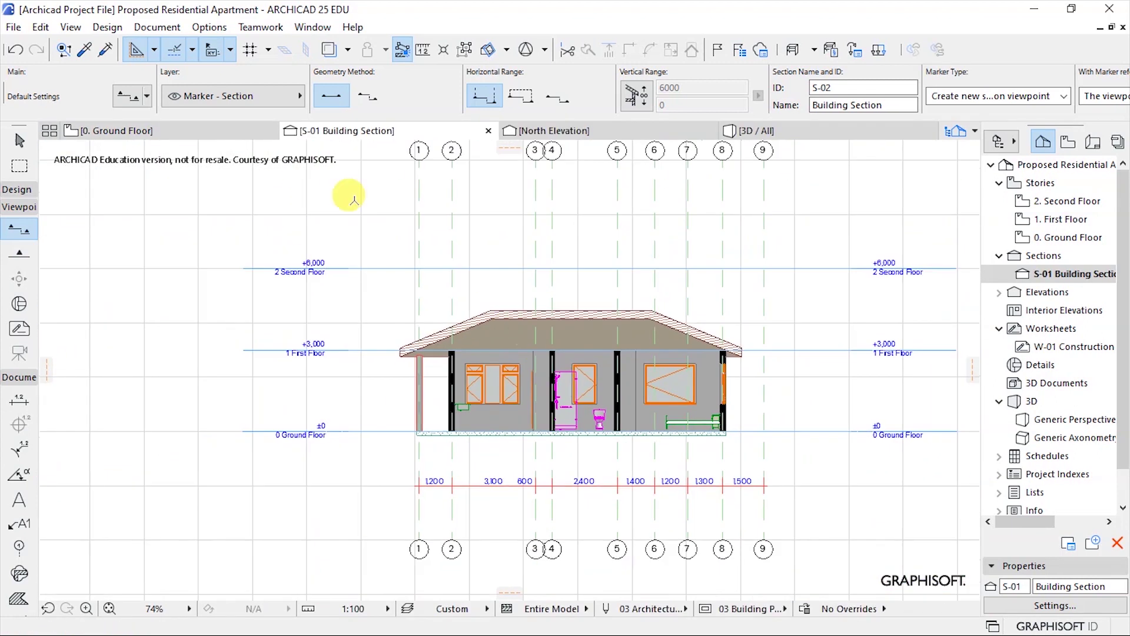
# Step: Return to the Ground Floor plan, select the S-01 section line and open its section with the current view settings
pyautogui.click(229, 128)
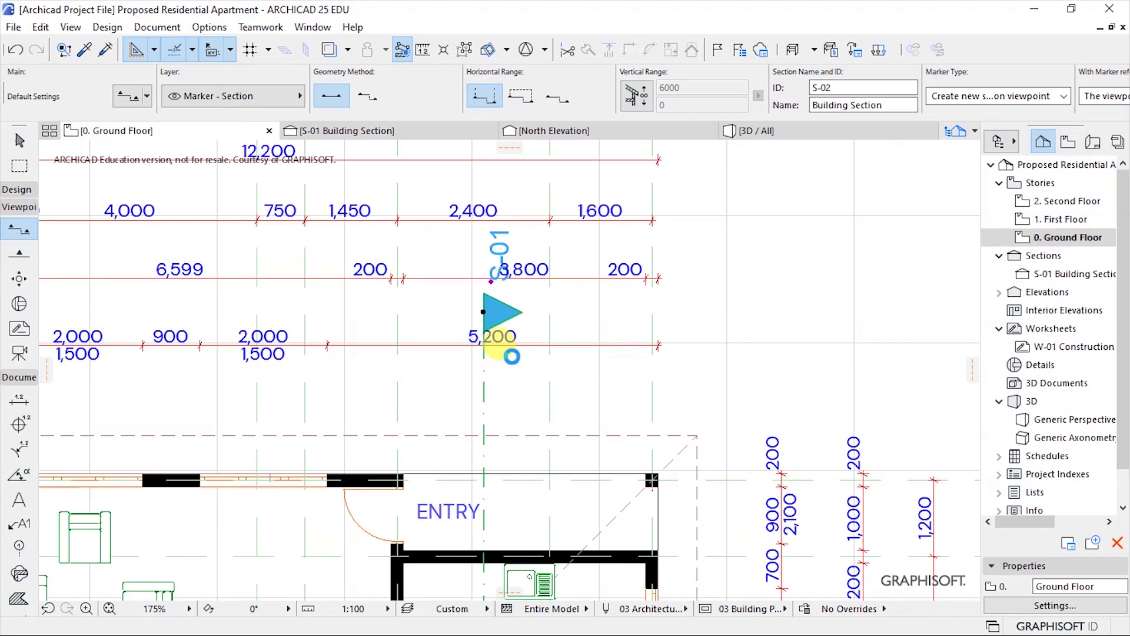
pyautogui.scroll(-5, 510, 262)
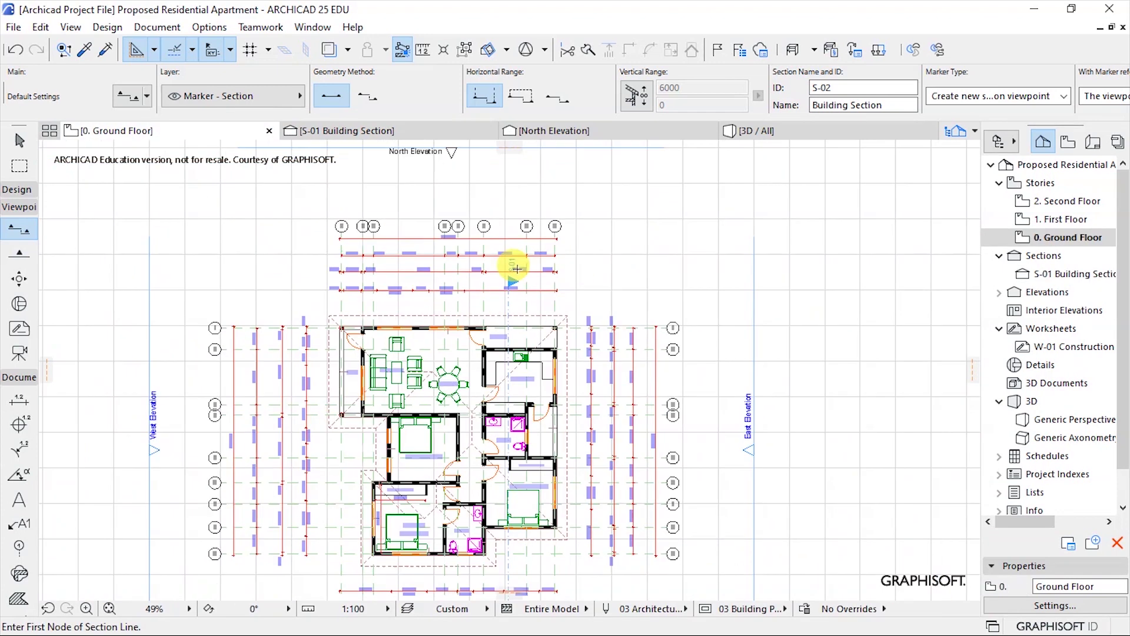
pyautogui.scroll(2, 507, 305)
pyautogui.scroll(1, 509, 304)
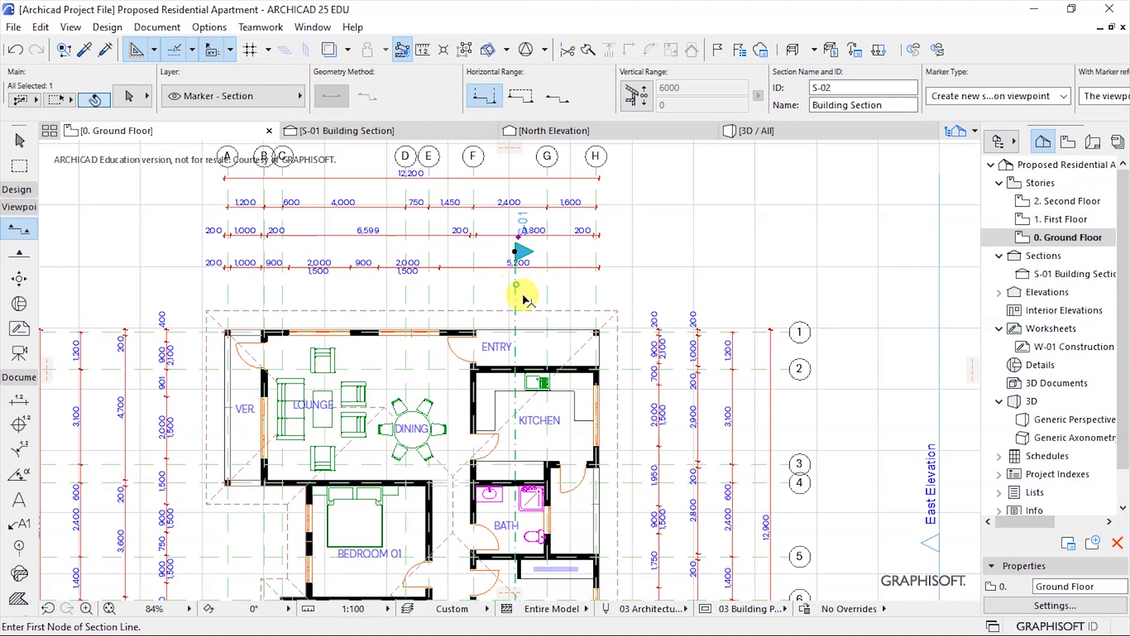
pyautogui.keyDown('shift'); pyautogui.click(525, 290); pyautogui.keyUp('shift')
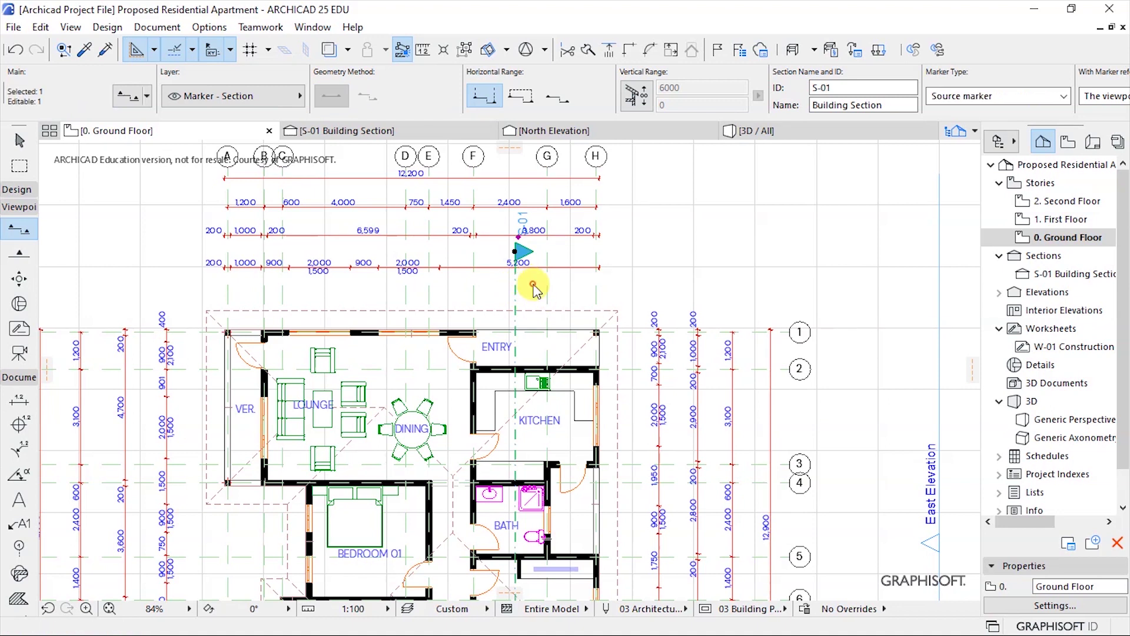
pyautogui.rightClick(534, 286)
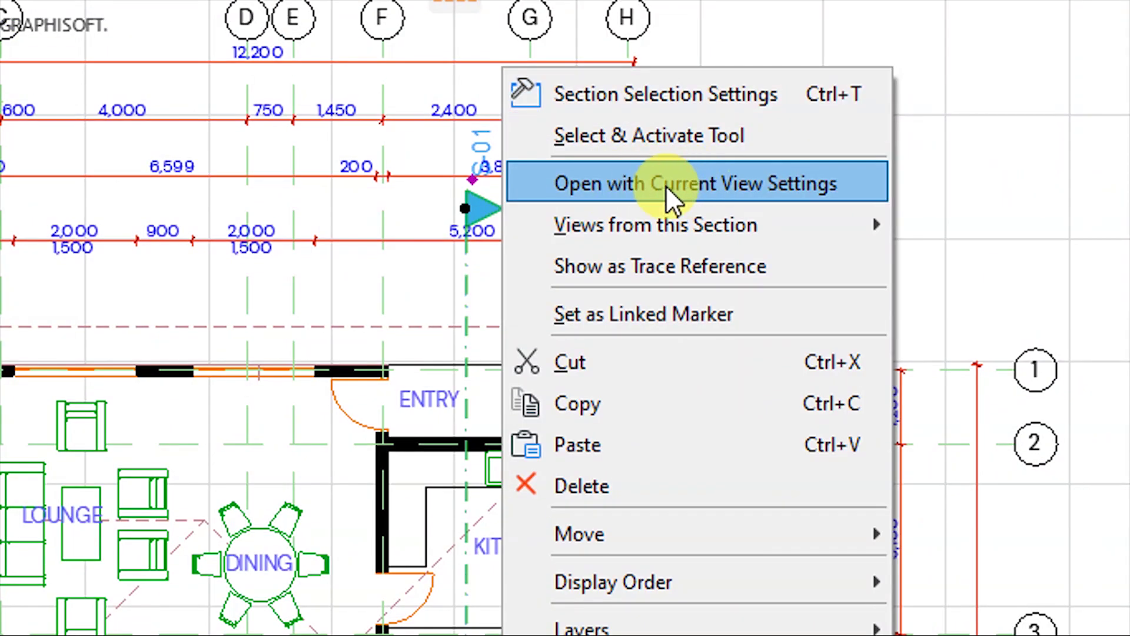
pyautogui.click(665, 186)
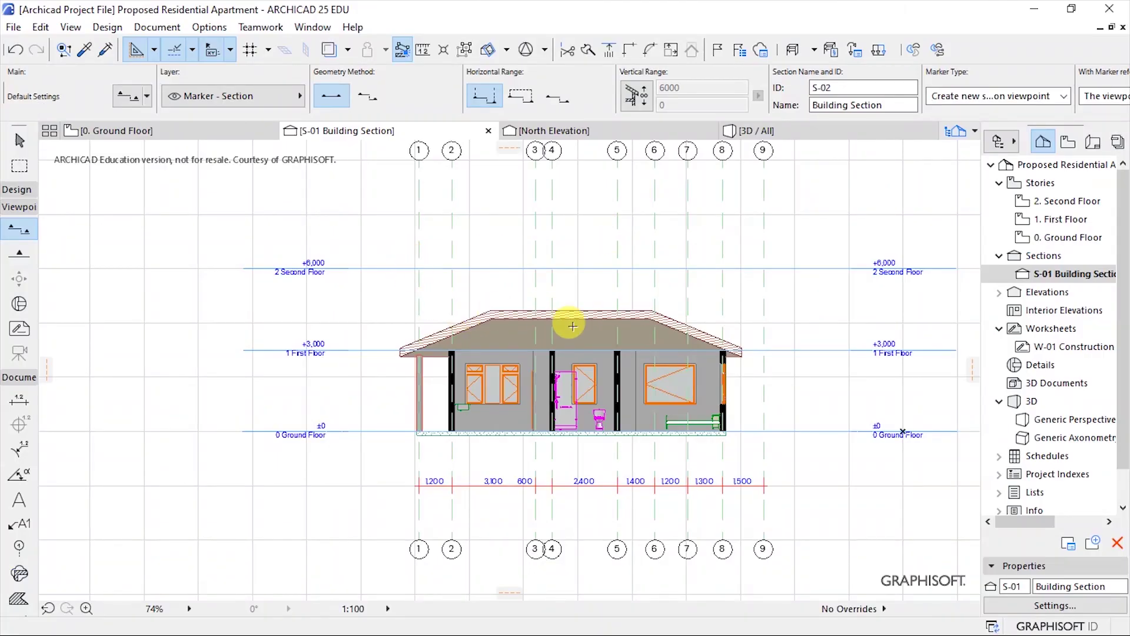
pyautogui.scroll(5, 733, 374)
pyautogui.scroll(-1, 480, 384)
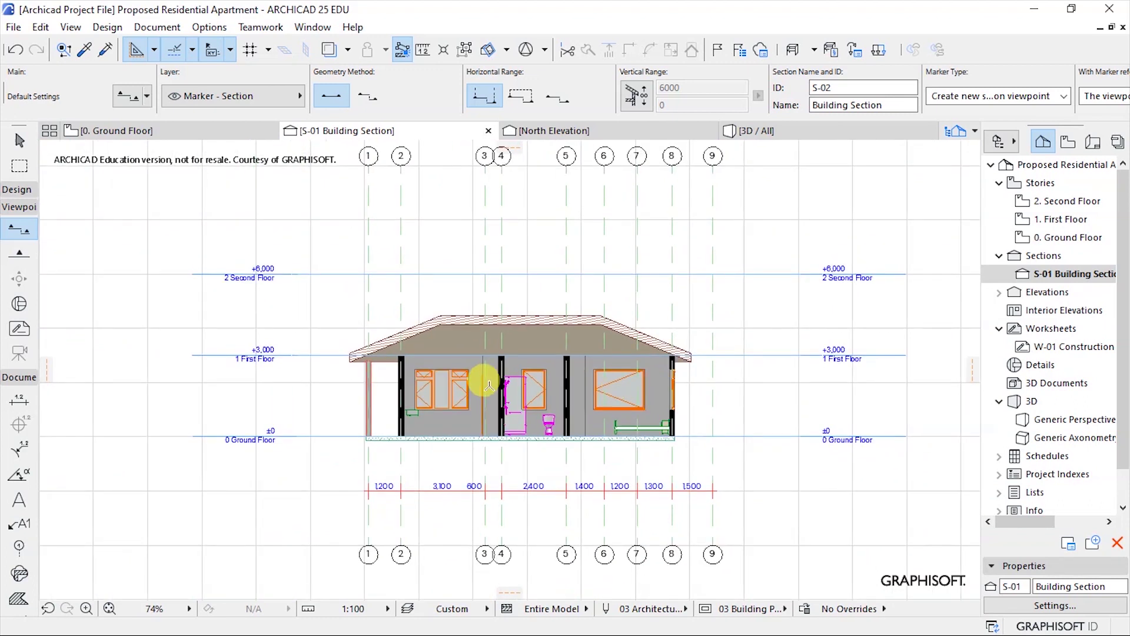
# Step: Close the section view and reopen S-01 Building Section from the project map
pyautogui.click(488, 131)
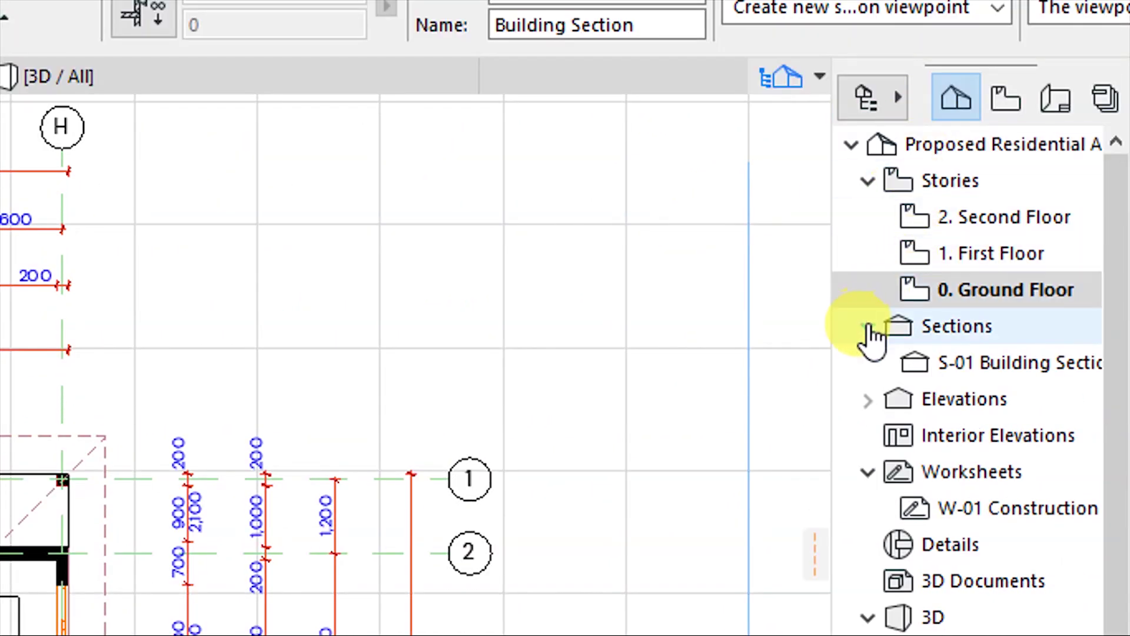
pyautogui.doubleClick(963, 370)
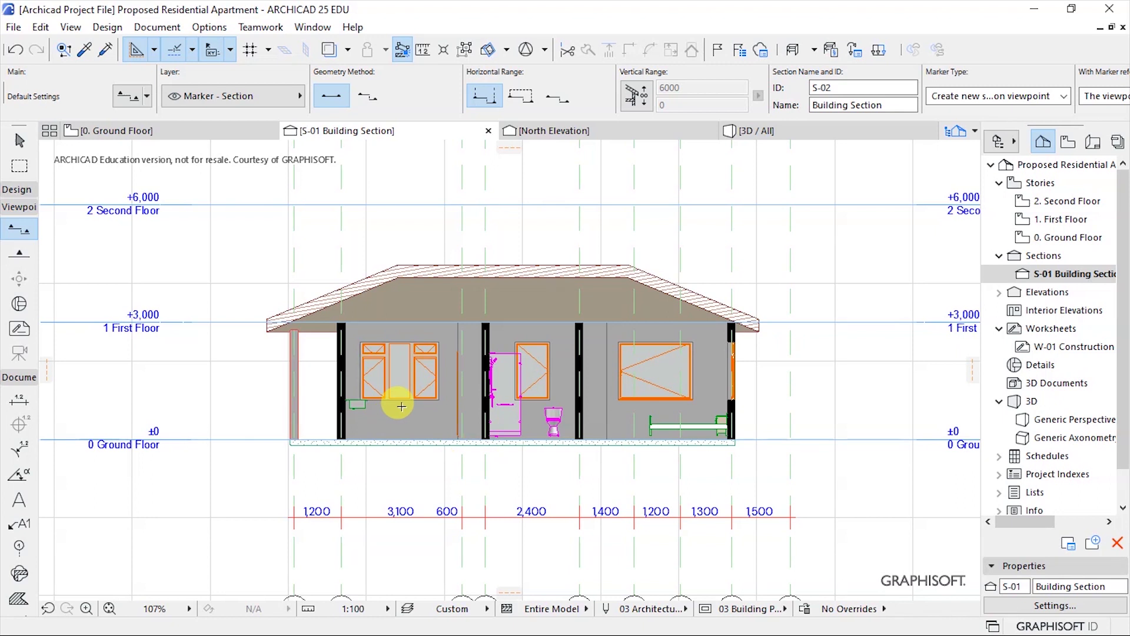
pyautogui.scroll(2, 417, 421)
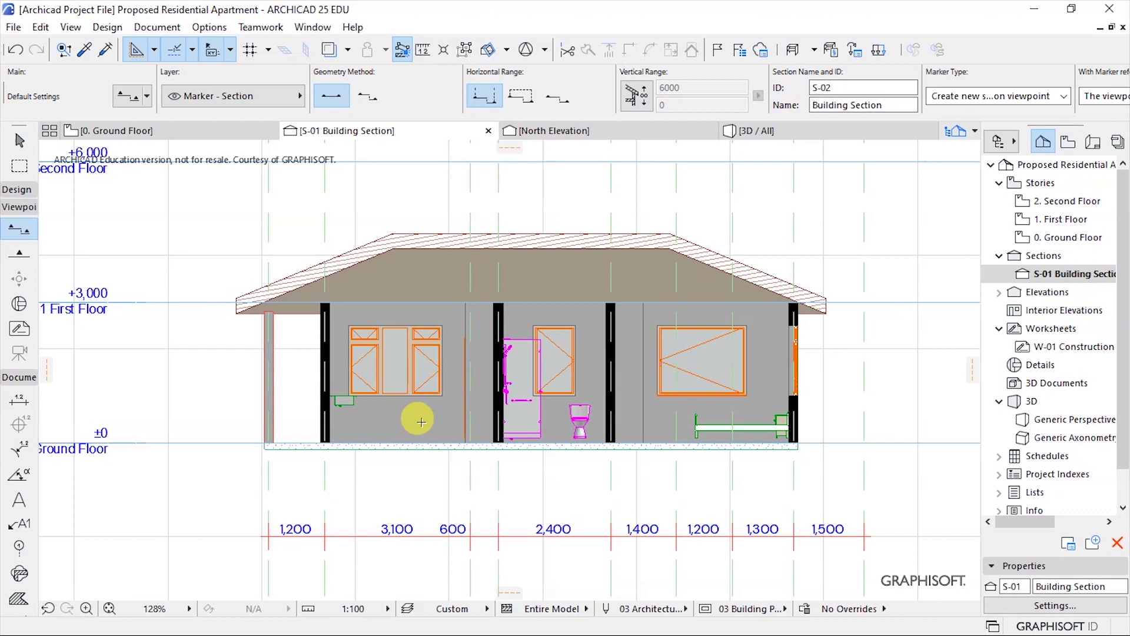
# Step: Show the site terrain layer so the ground appears in the building section
pyautogui.hotkey('ctrl', 'l')
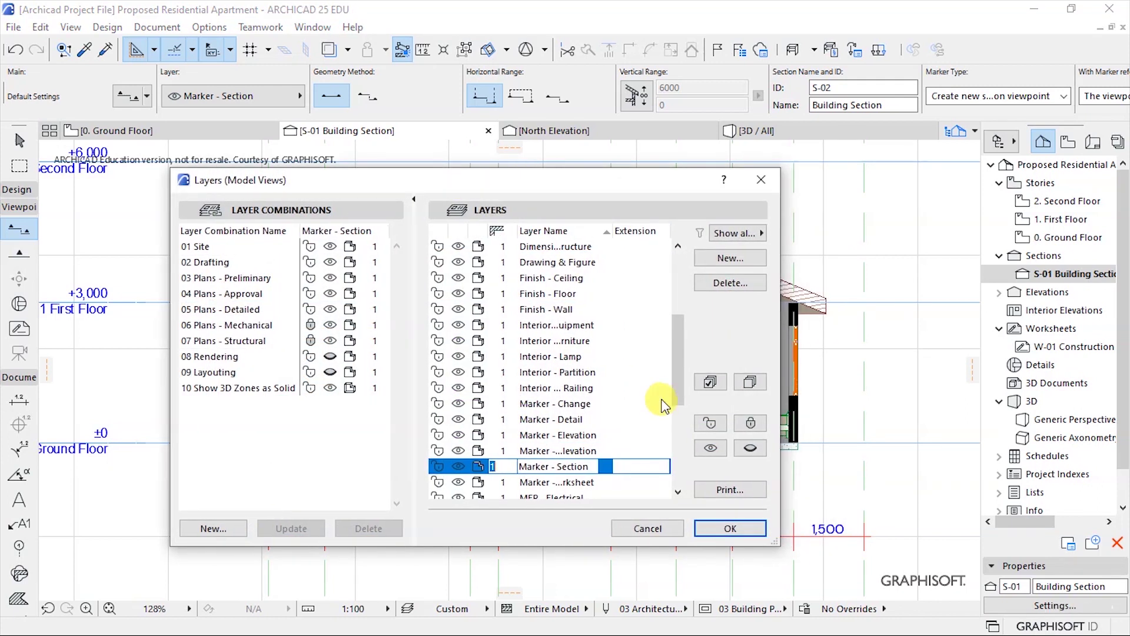
pyautogui.moveTo(677, 373); pyautogui.dragTo(681, 469)
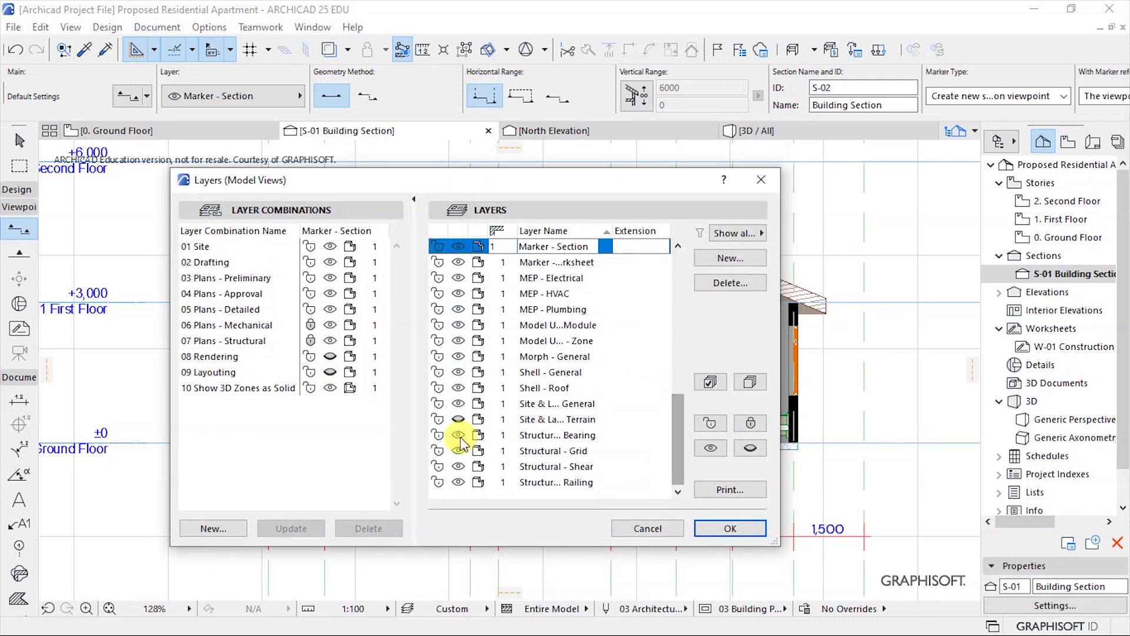
pyautogui.click(458, 419)
pyautogui.click(729, 530)
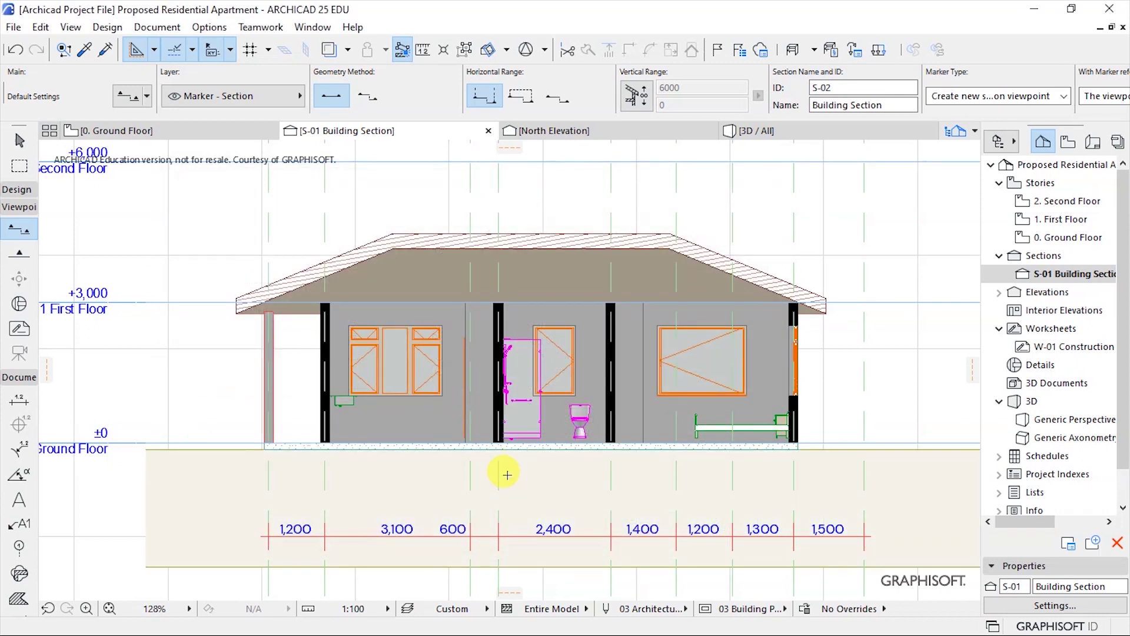
pyautogui.scroll(-2, 379, 488)
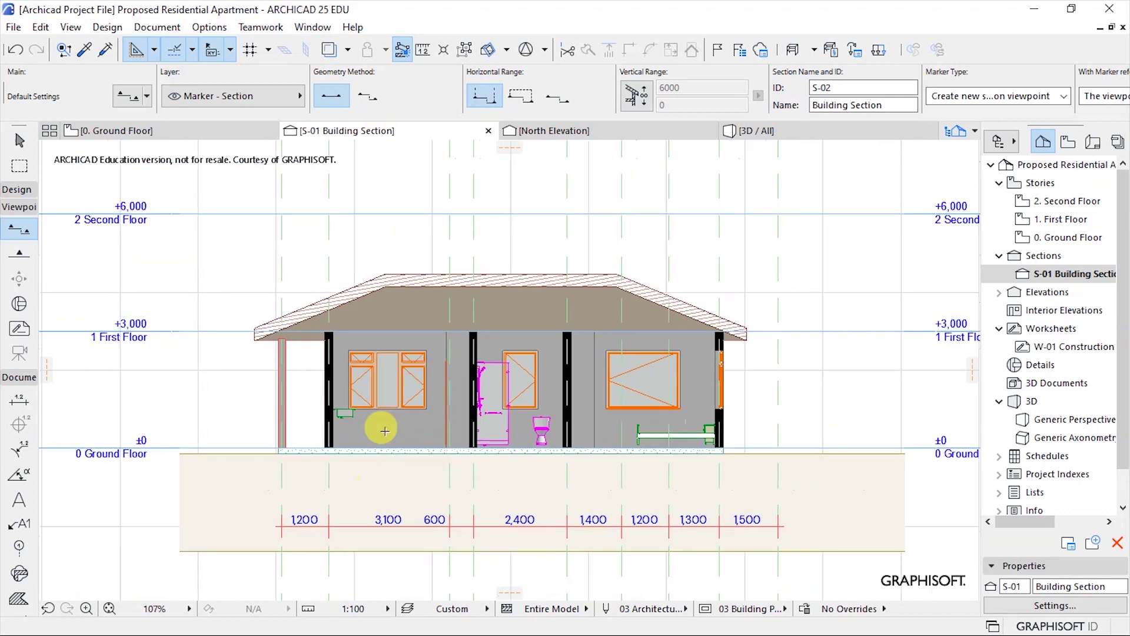
pyautogui.rightClick(502, 241)
pyautogui.click(944, 494)
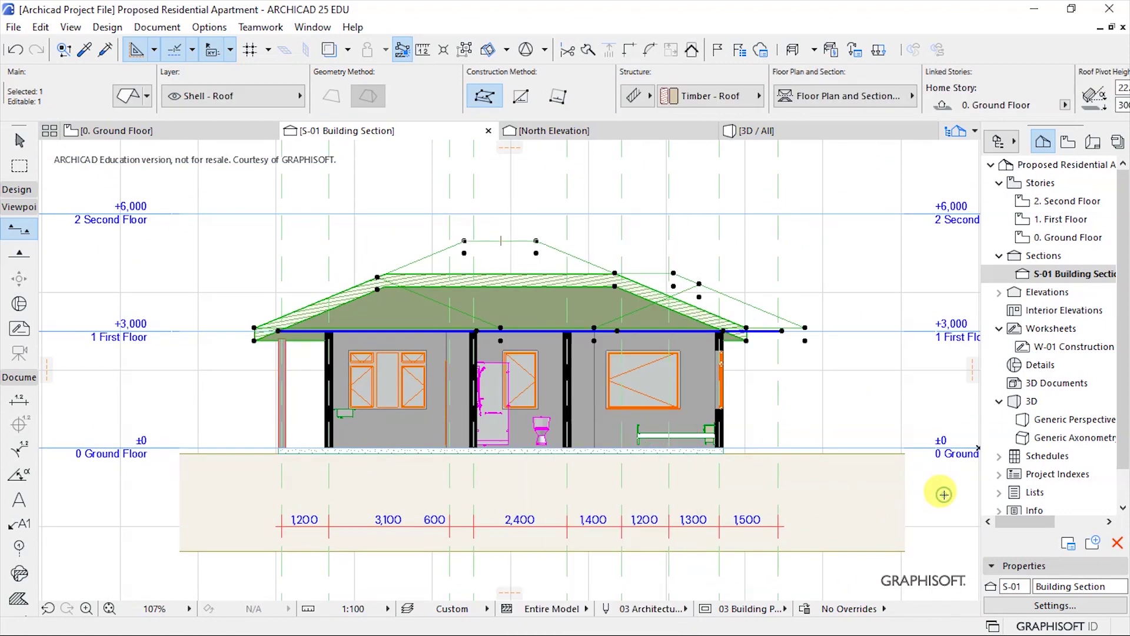
pyautogui.click(944, 494)
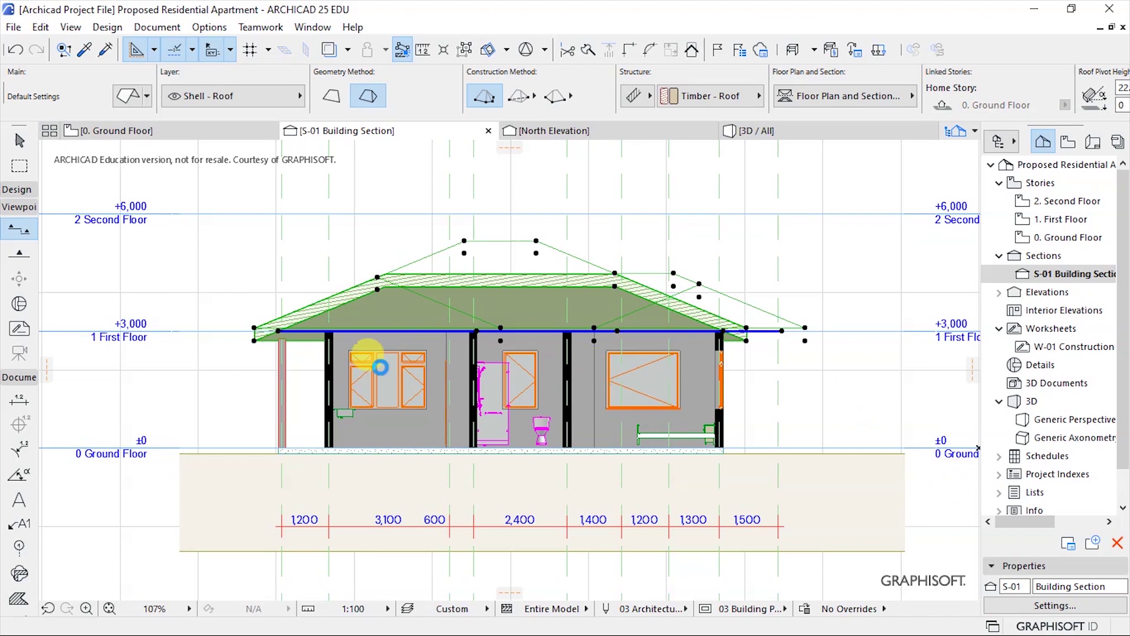
pyautogui.press('Escape')
# Step: Turn off the display of grid elements in the building section's settings
pyautogui.scroll(-3, 223, 356)
pyautogui.rightClick(827, 291)
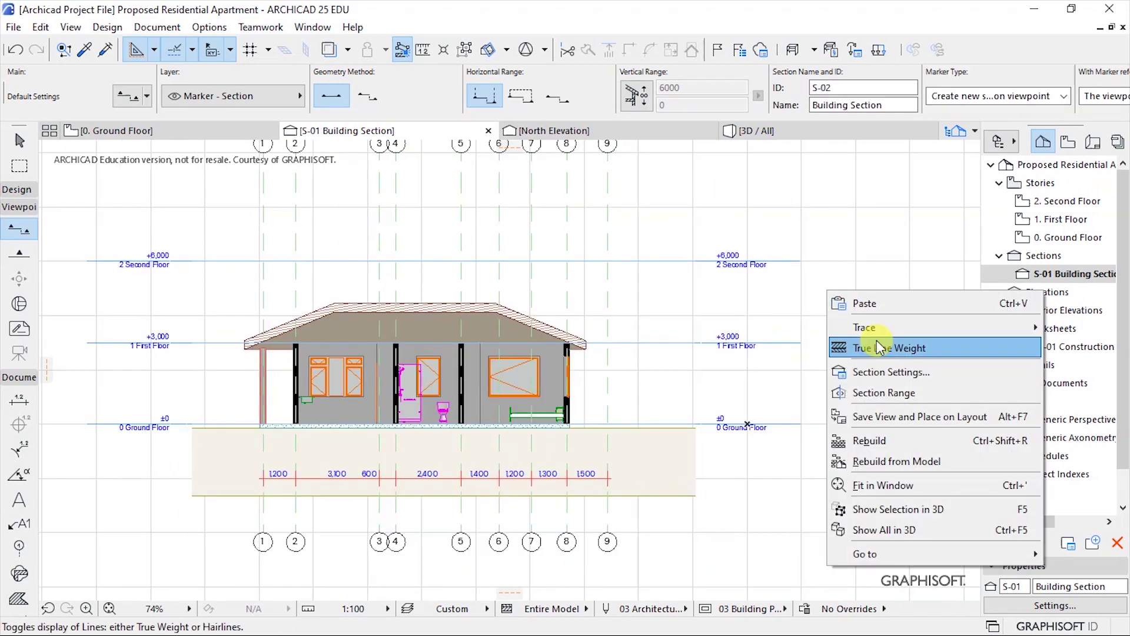
pyautogui.click(880, 372)
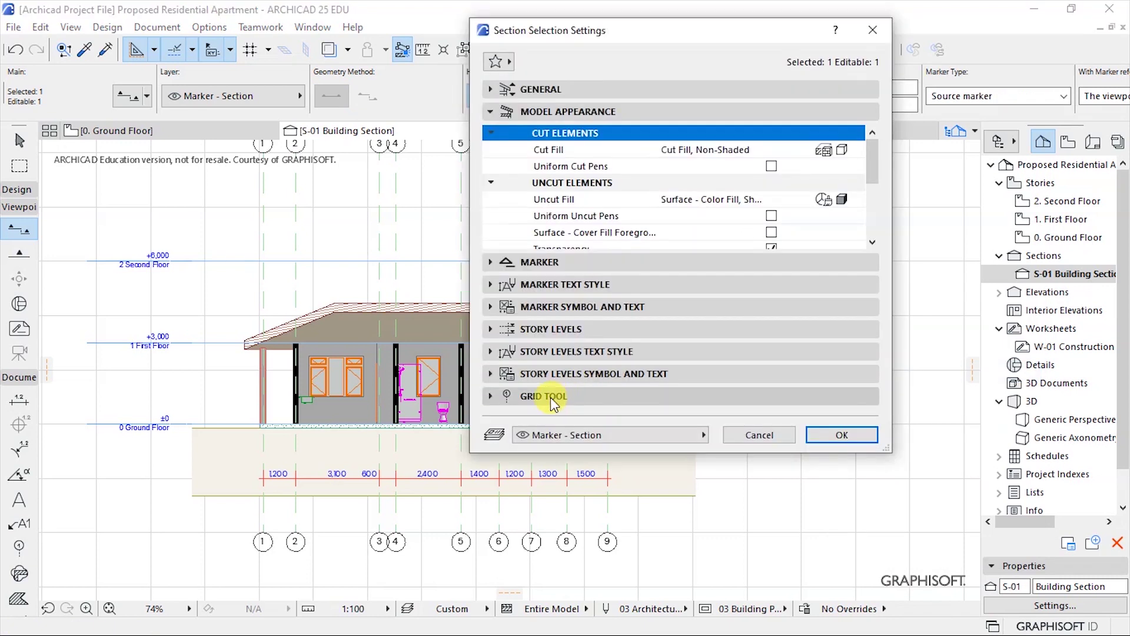
pyautogui.click(550, 396)
pyautogui.click(488, 290)
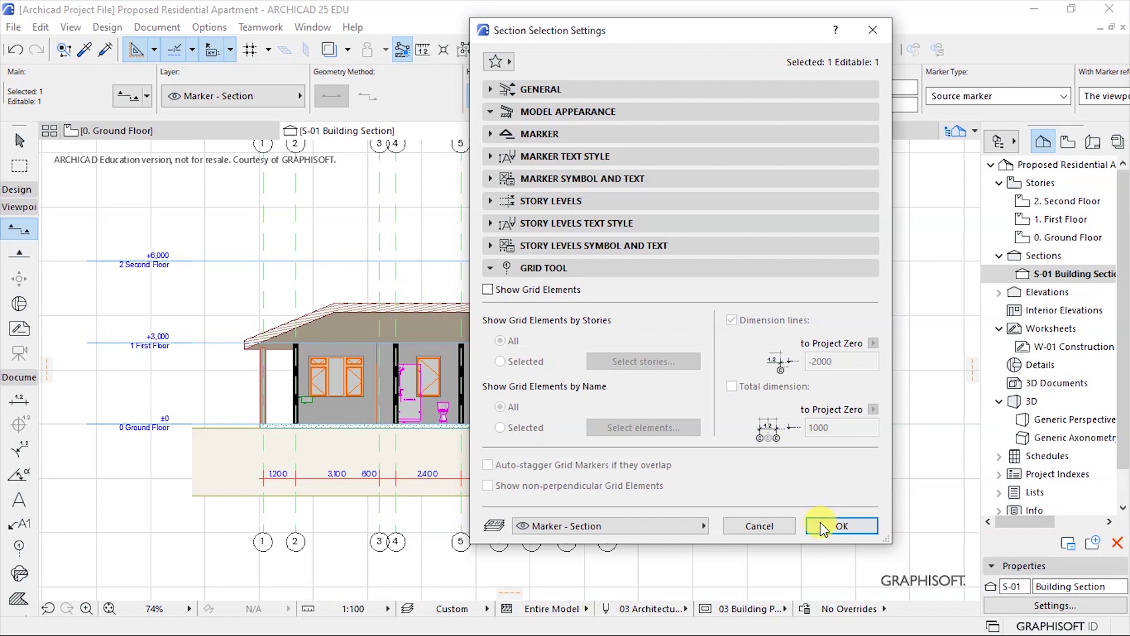
pyautogui.click(841, 526)
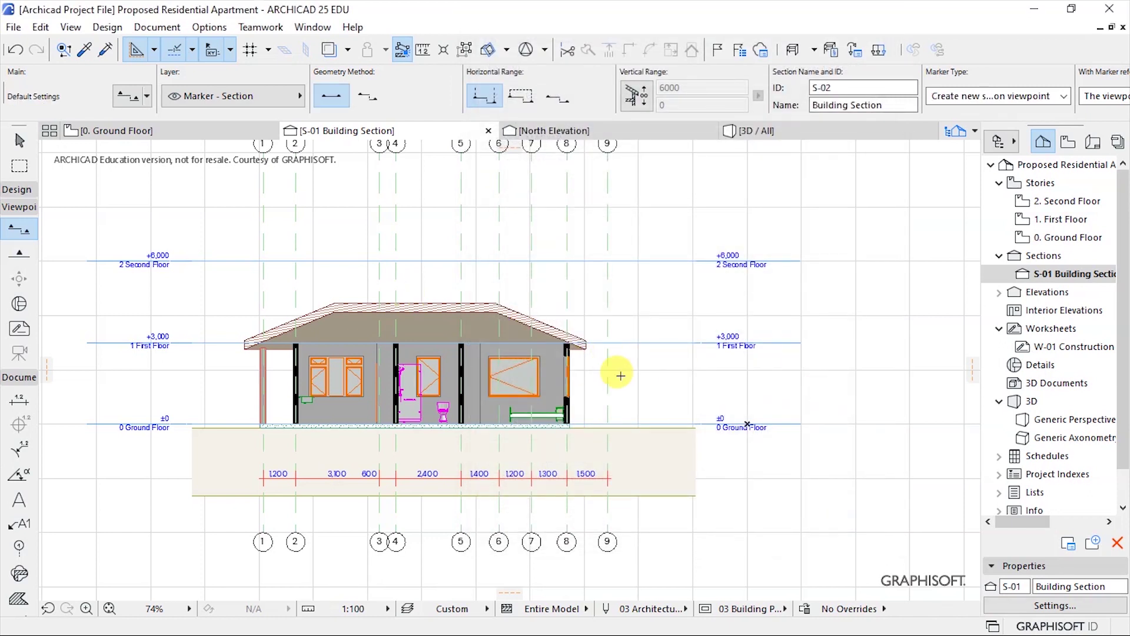
# Step: Open the building section's selection settings and set the story levels text font to DM Sans
pyautogui.scroll(2, 270, 290)
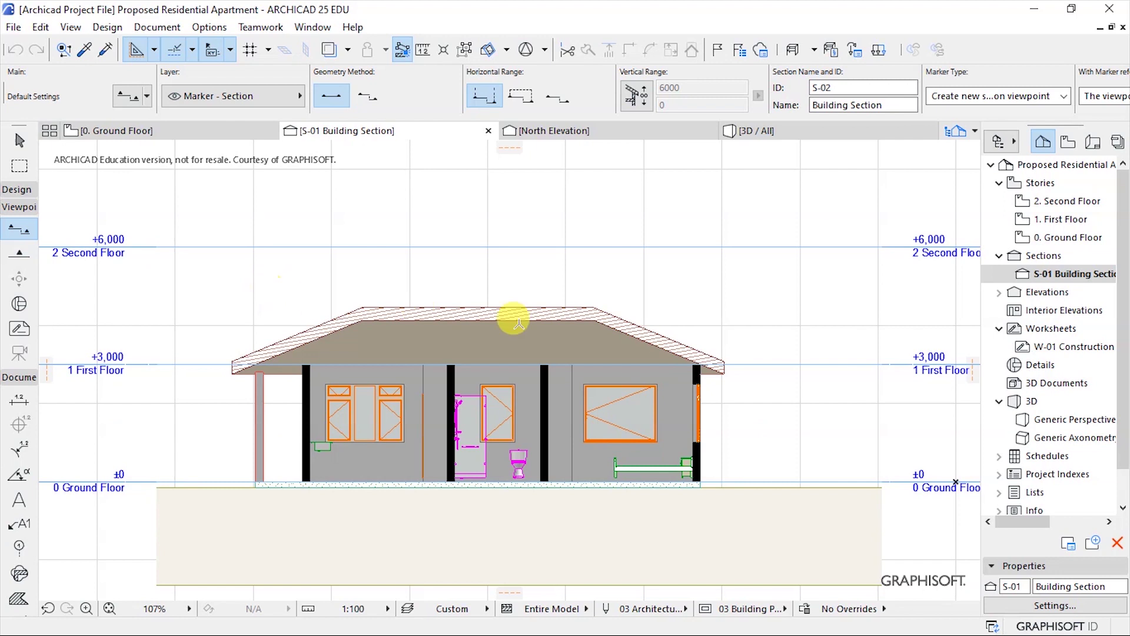
pyautogui.scroll(-1, 465, 284)
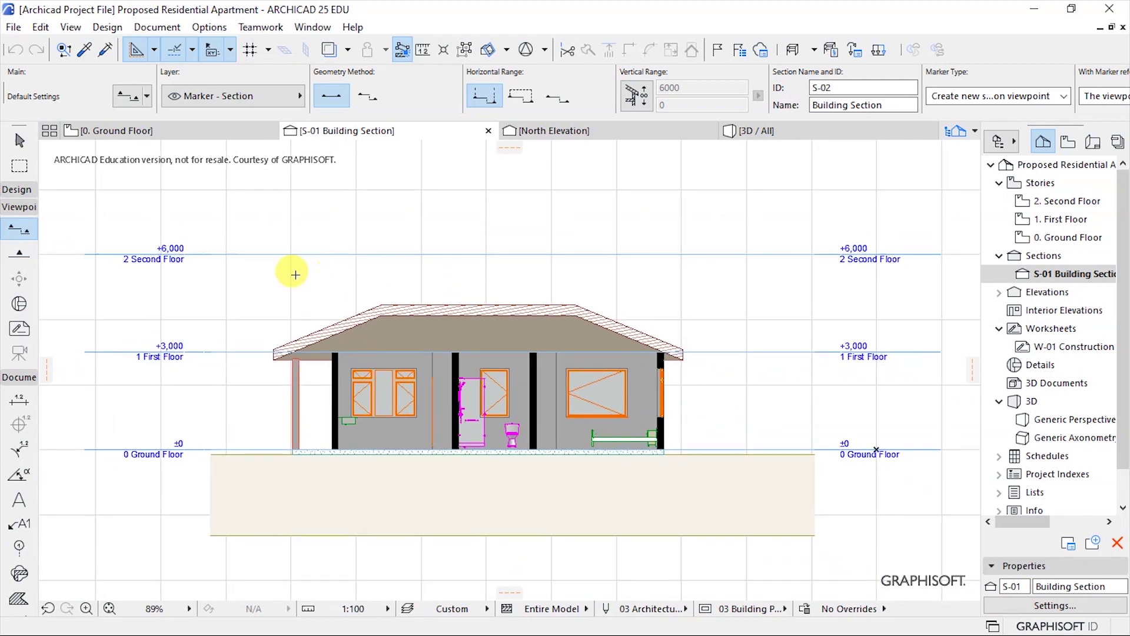
pyautogui.scroll(1, 294, 275)
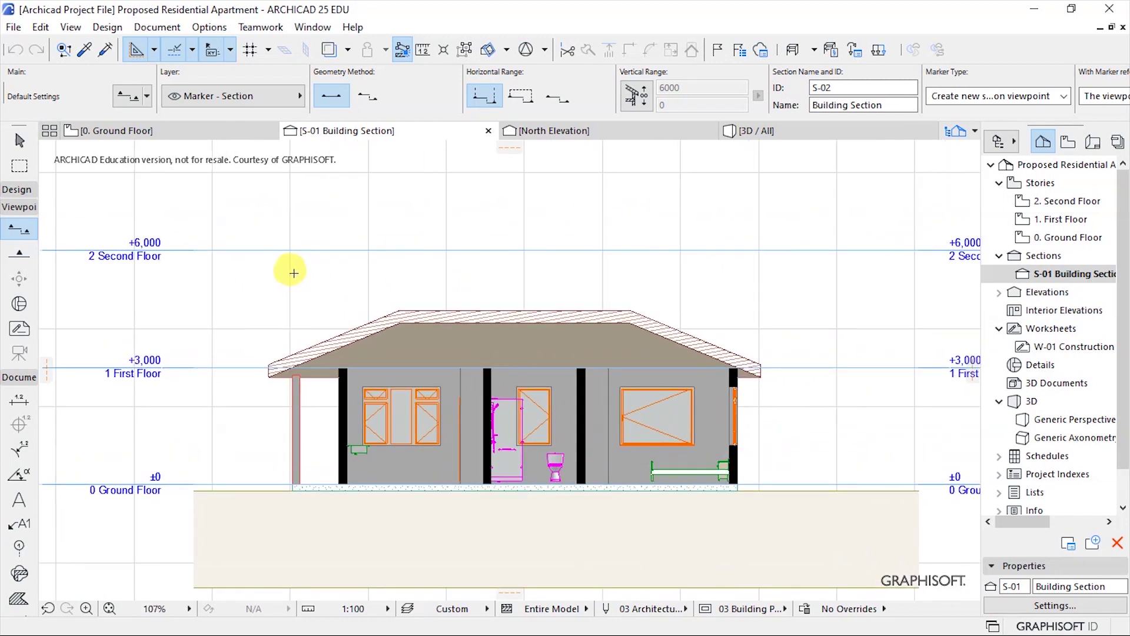
pyautogui.rightClick(340, 274)
pyautogui.click(420, 358)
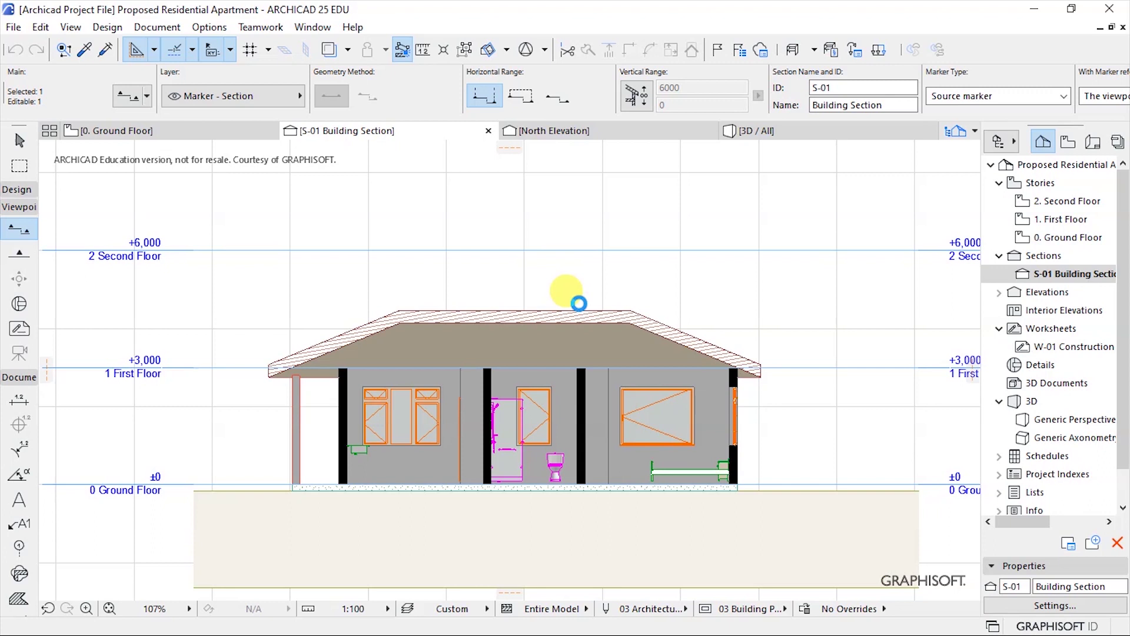
pyautogui.click(565, 249)
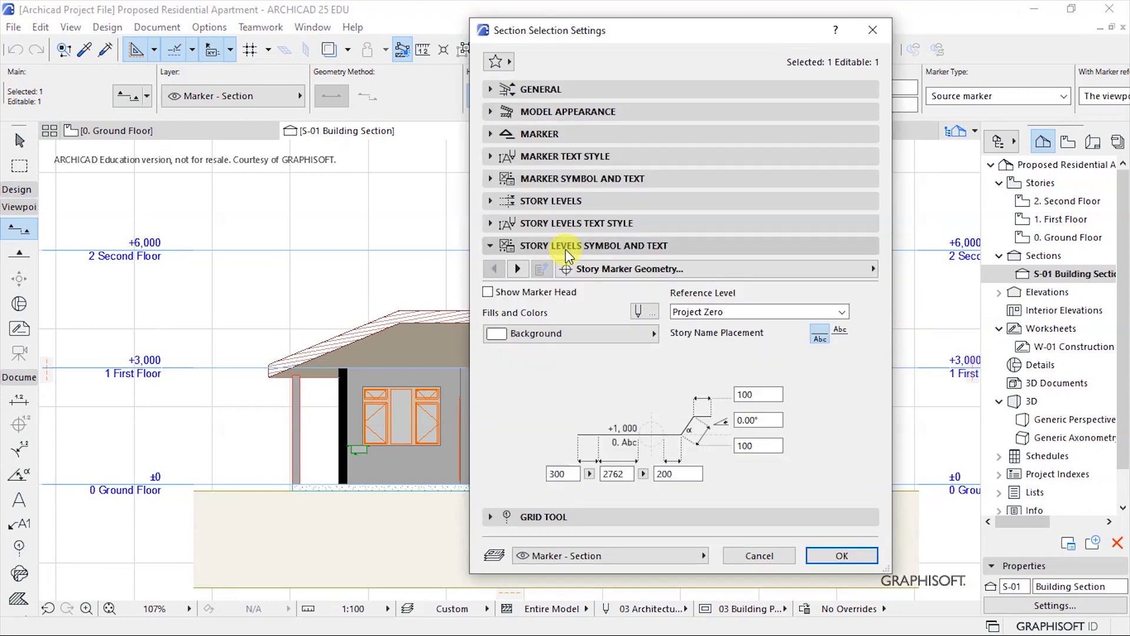
pyautogui.click(565, 249)
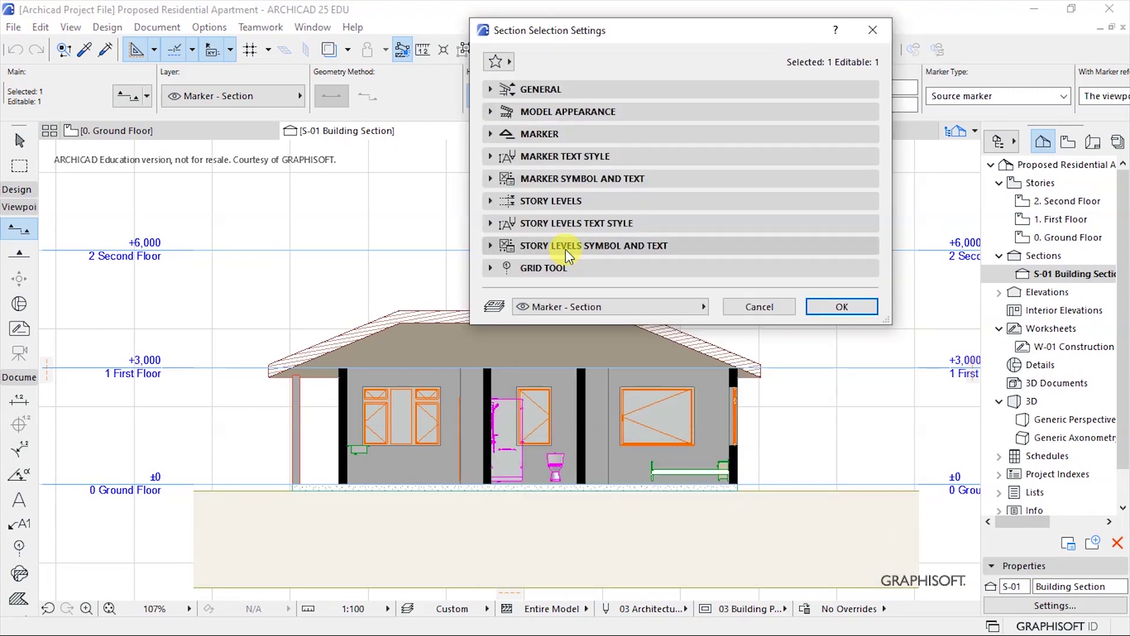
pyautogui.click(565, 228)
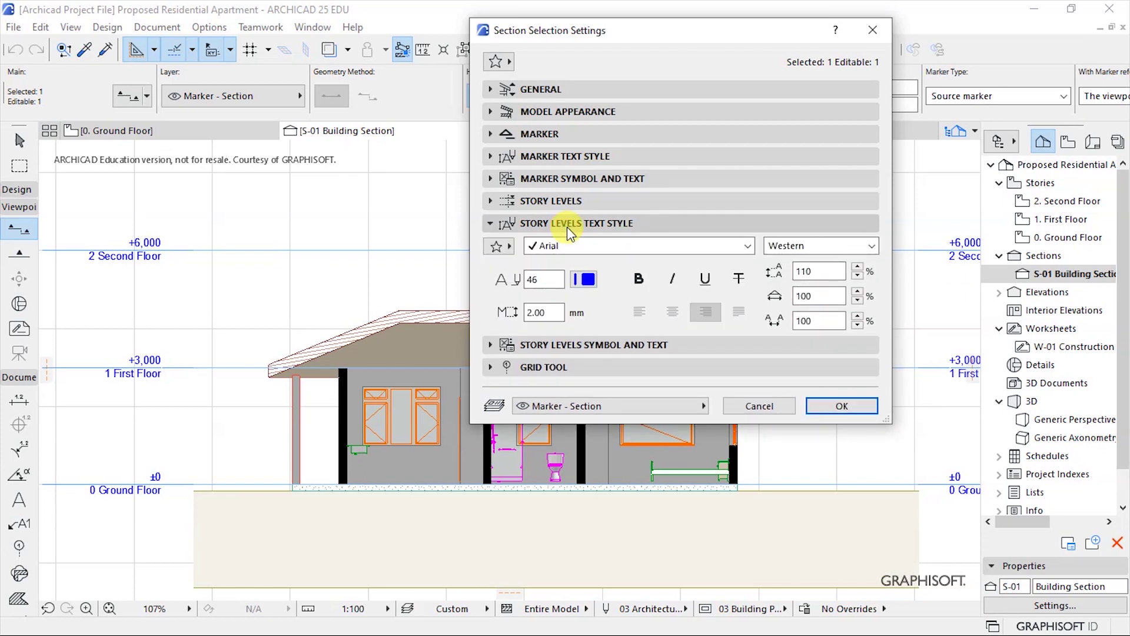
pyautogui.click(562, 253)
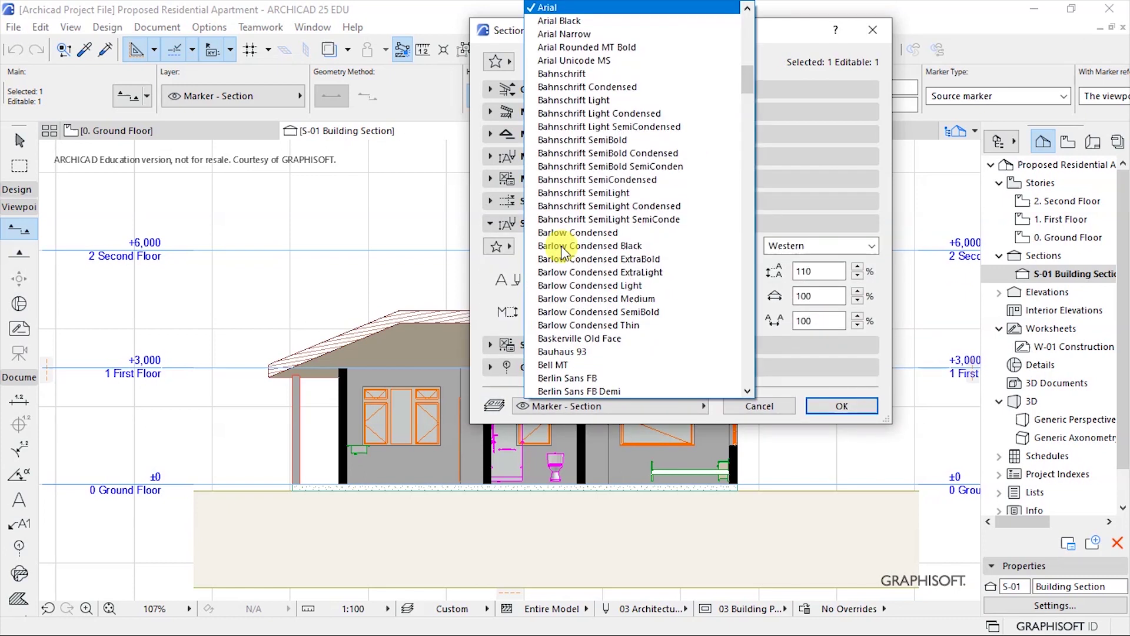
pyautogui.scroll(-10, 563, 252)
pyautogui.click(559, 7)
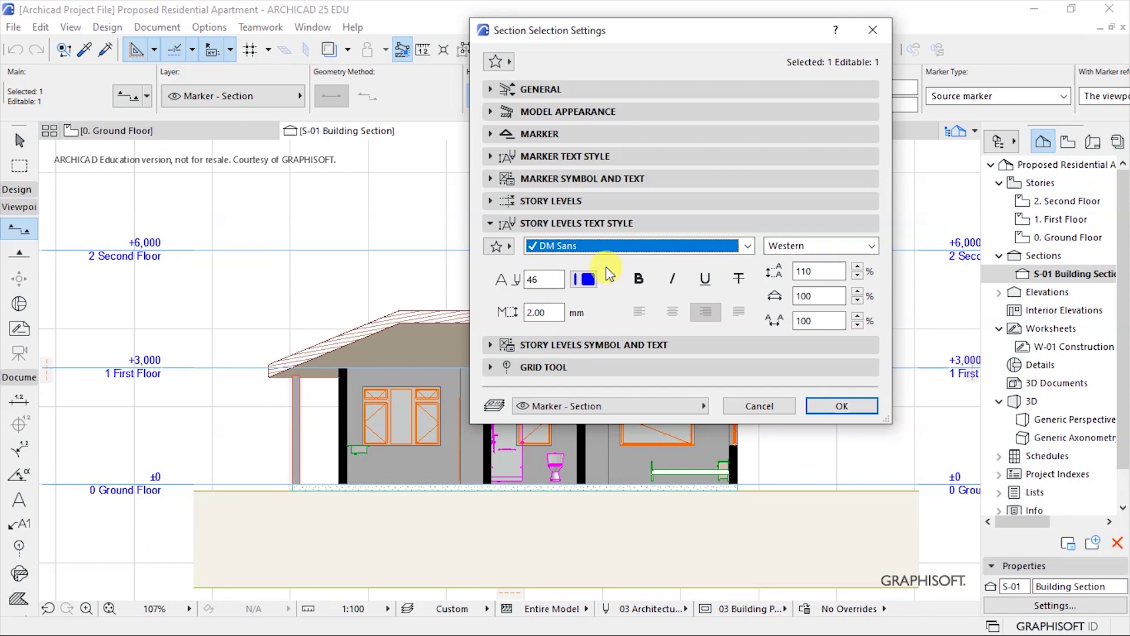
pyautogui.click(532, 223)
# Step: Set the section's story levels to Display & Output with a Dashed Triple line type
pyautogui.click(530, 201)
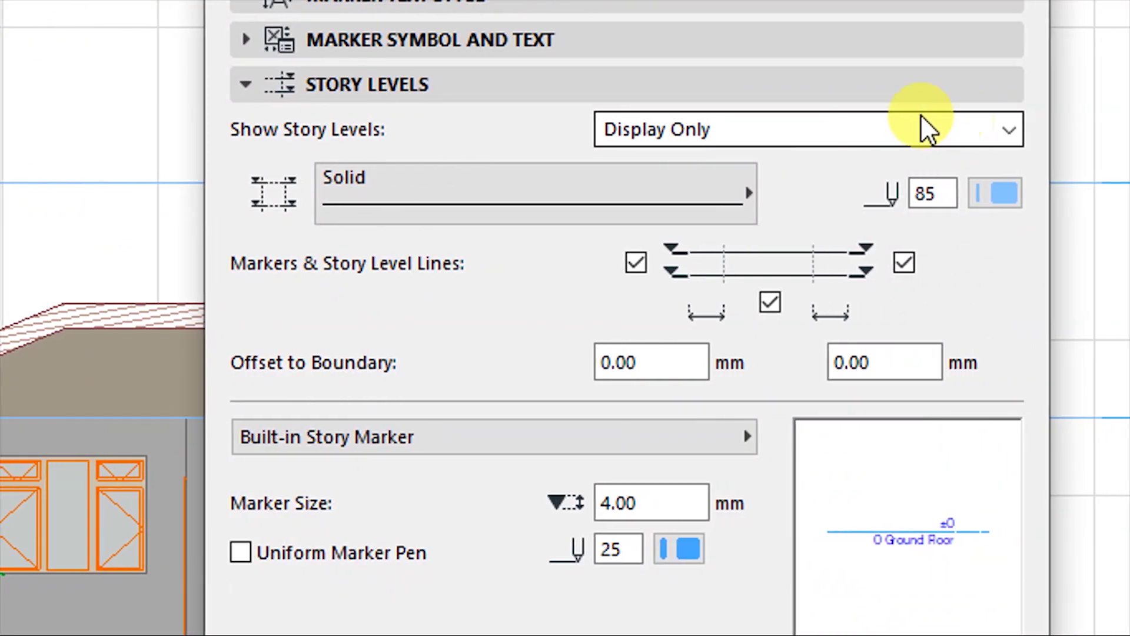
pyautogui.click(798, 223)
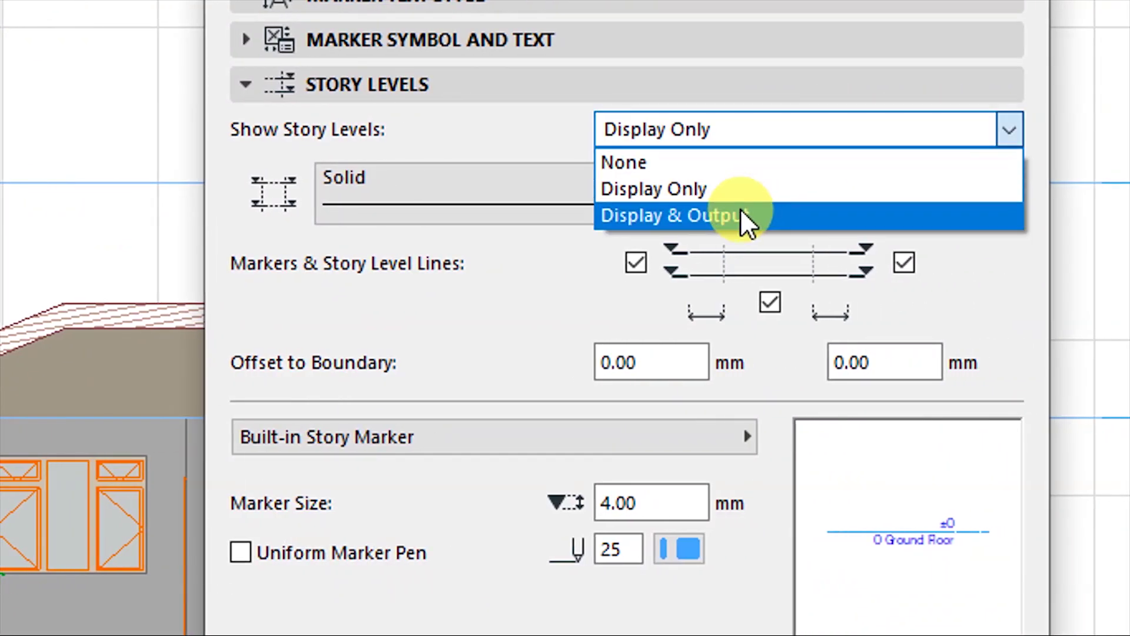
pyautogui.click(756, 213)
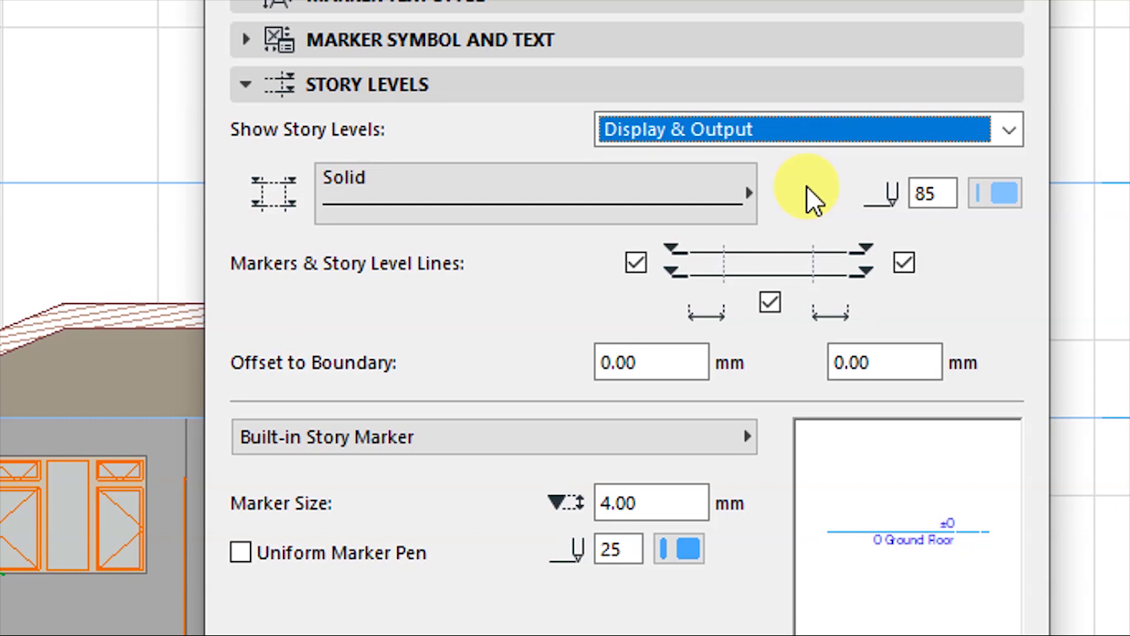
pyautogui.click(615, 203)
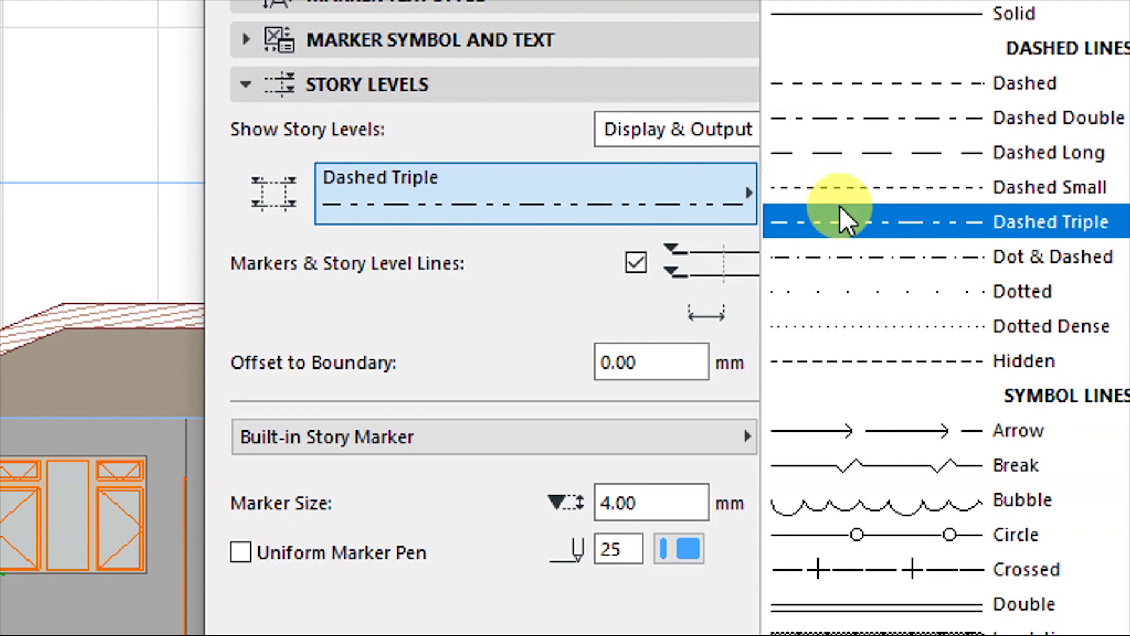
pyautogui.click(841, 222)
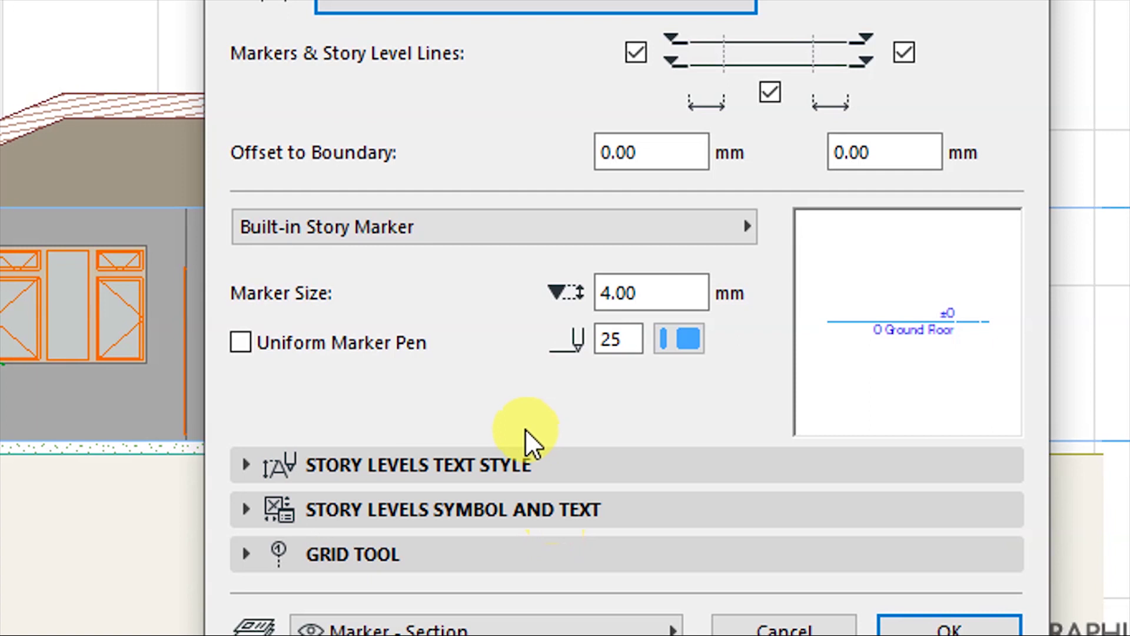
# Step: Enable the uniform marker pen for the story level markers and set it to pen 1
pyautogui.click(239, 343)
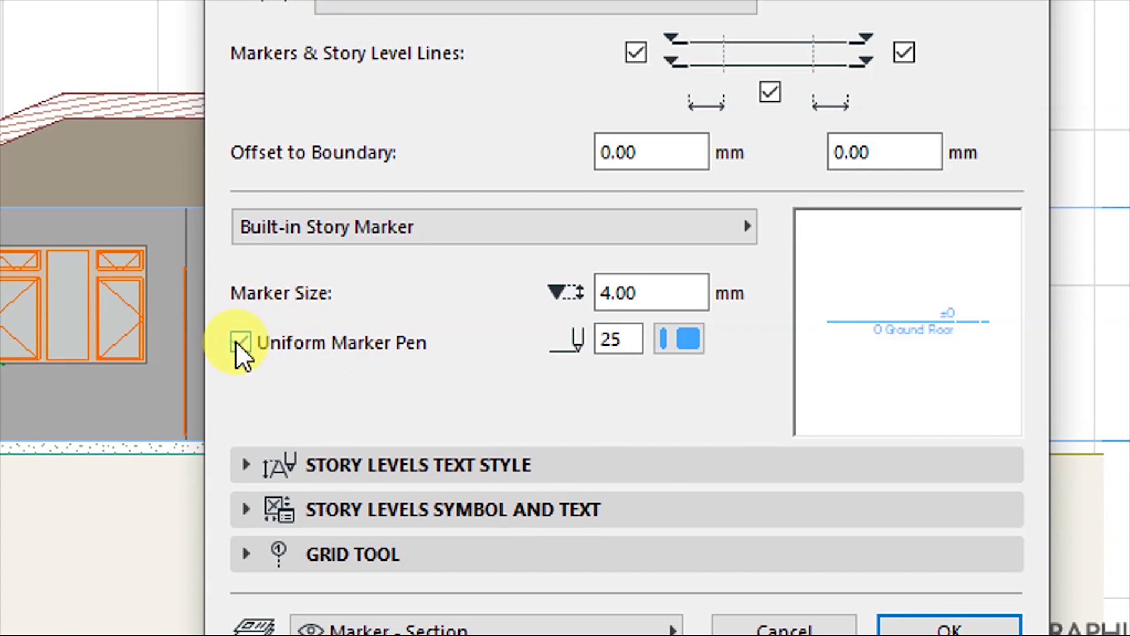
pyautogui.click(670, 341)
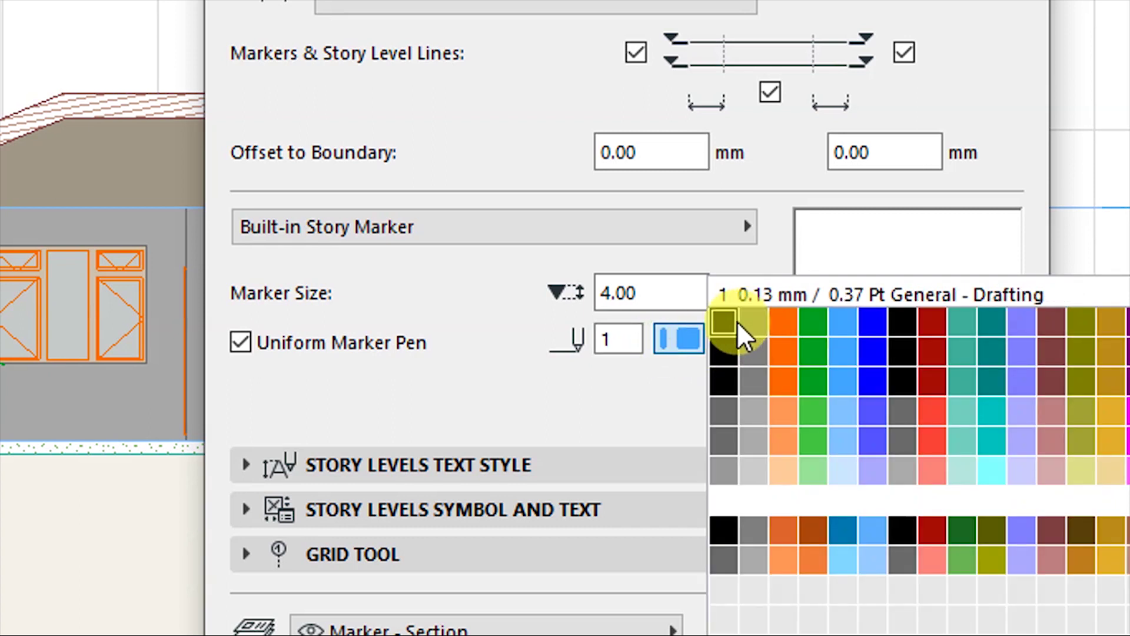
pyautogui.click(734, 320)
pyautogui.click(298, 141)
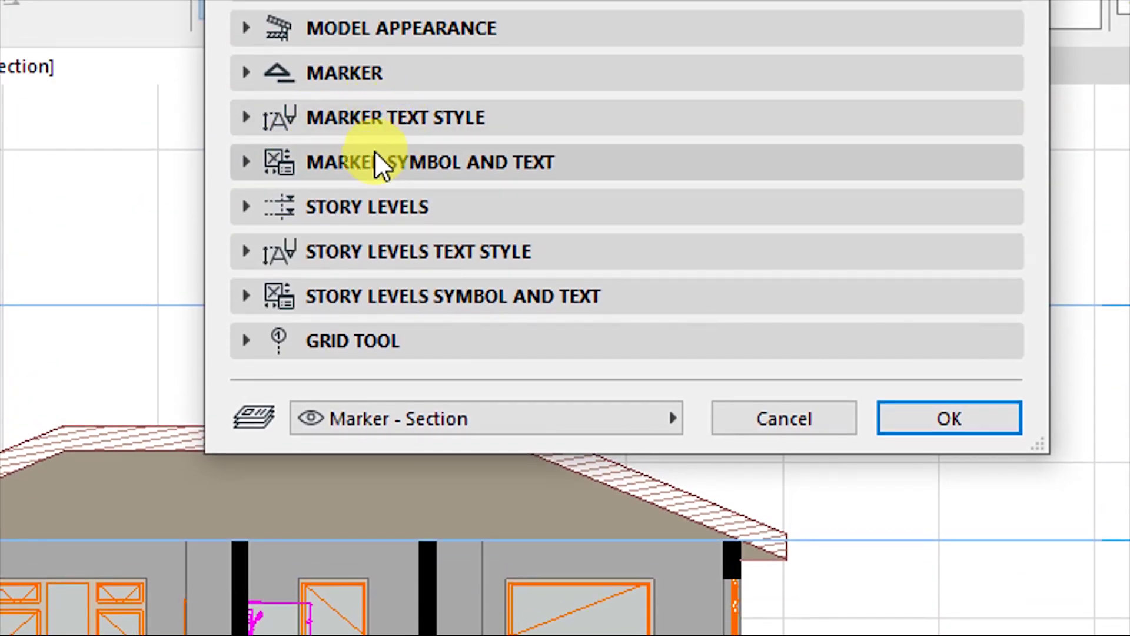
# Step: Set the section marker's text style to the DM Sans font with pen 46
pyautogui.click(385, 132)
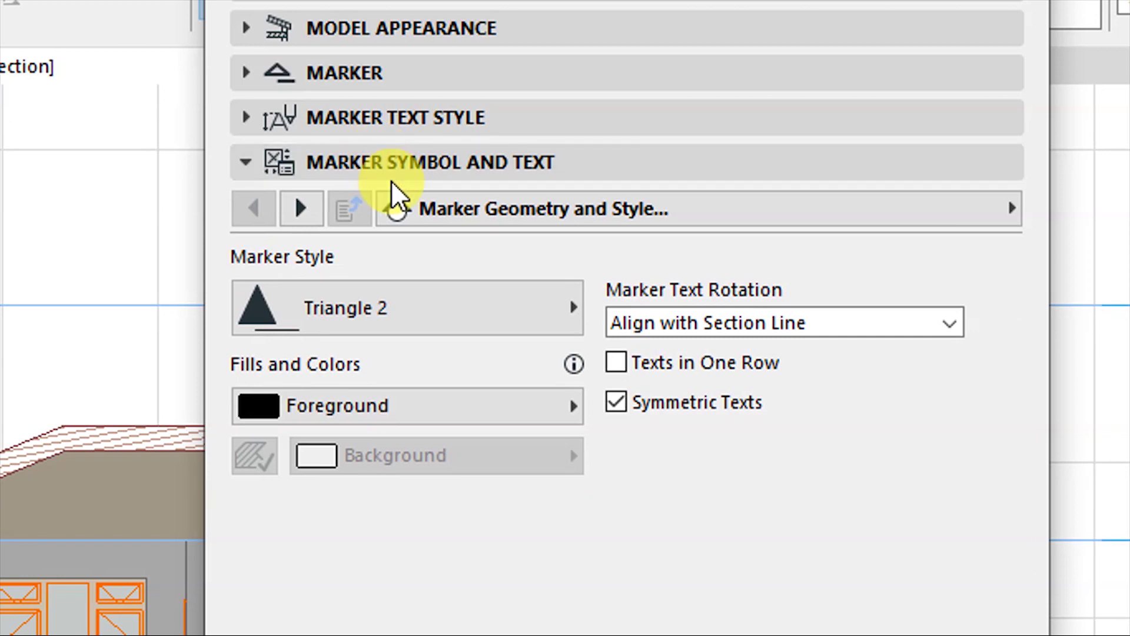
pyautogui.click(393, 169)
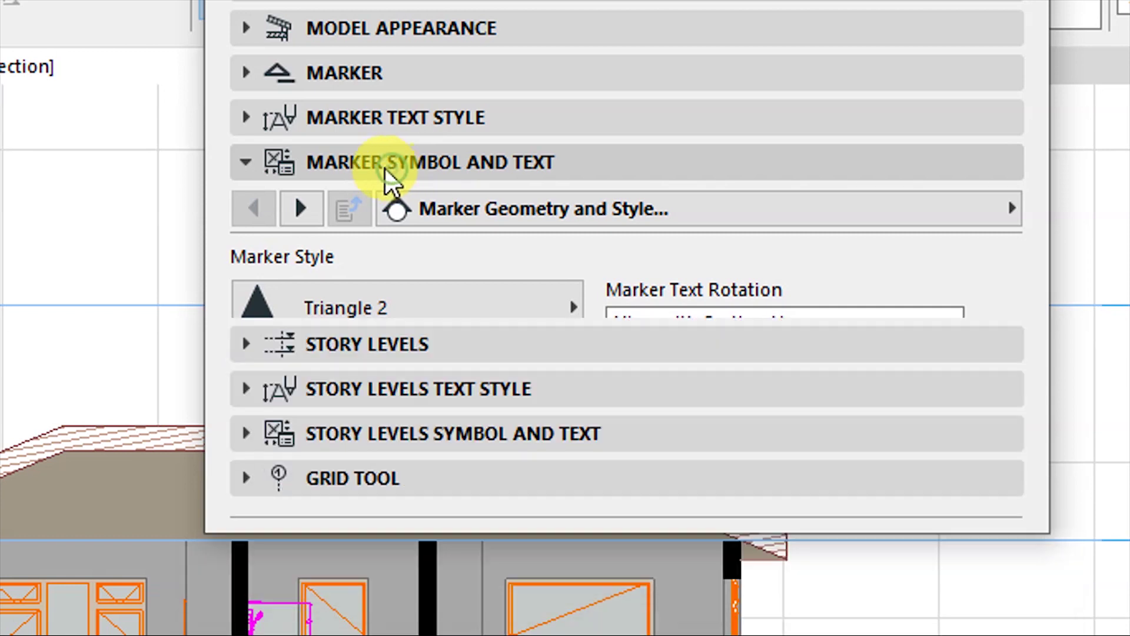
pyautogui.click(378, 121)
pyautogui.click(397, 160)
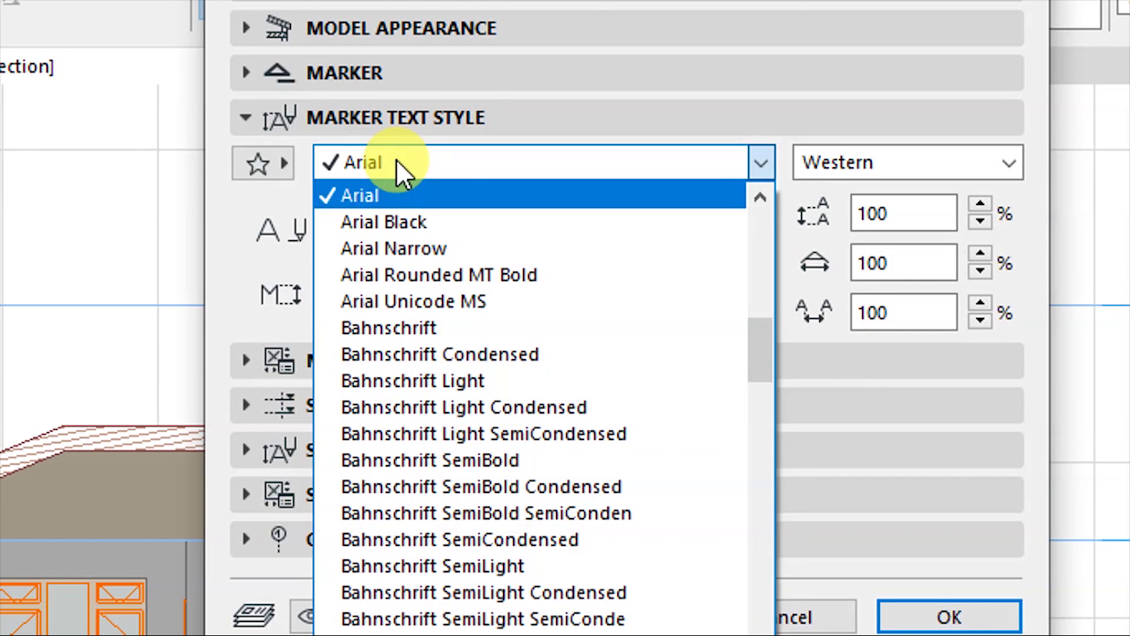
pyautogui.write('dm')
pyautogui.press('Return')
pyautogui.click(355, 230)
pyautogui.click(431, 231)
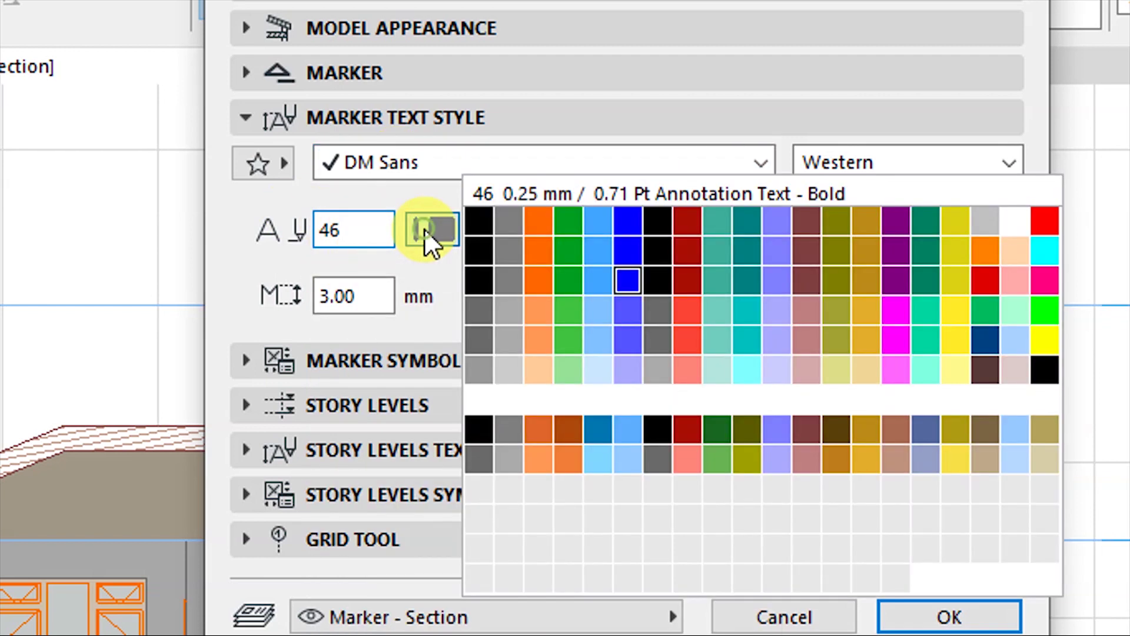
pyautogui.click(621, 278)
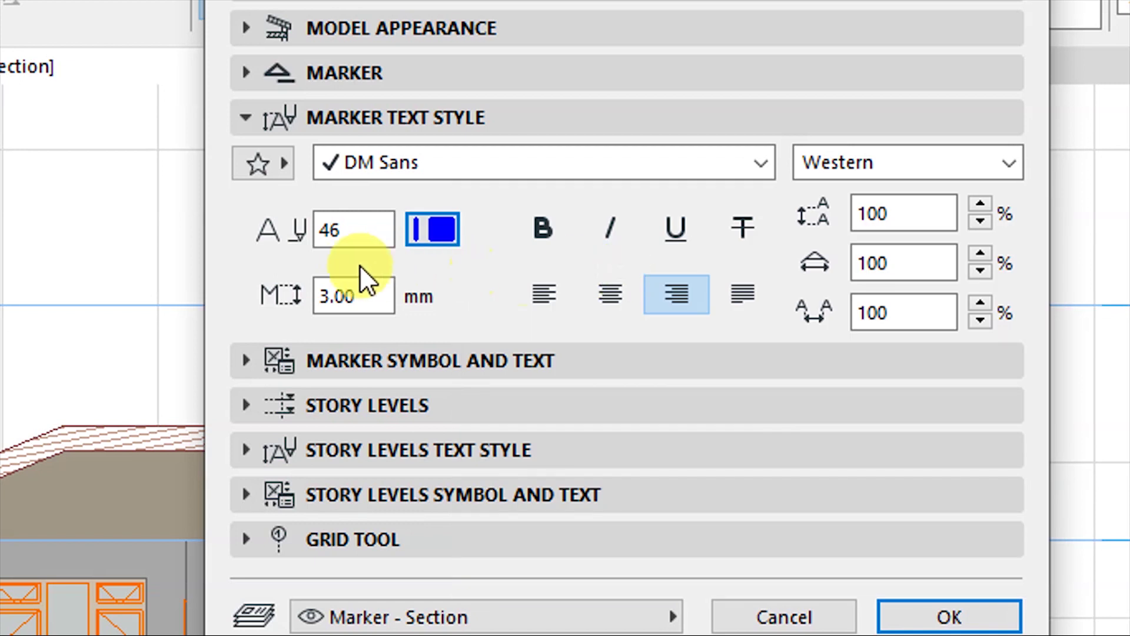
pyautogui.click(369, 294)
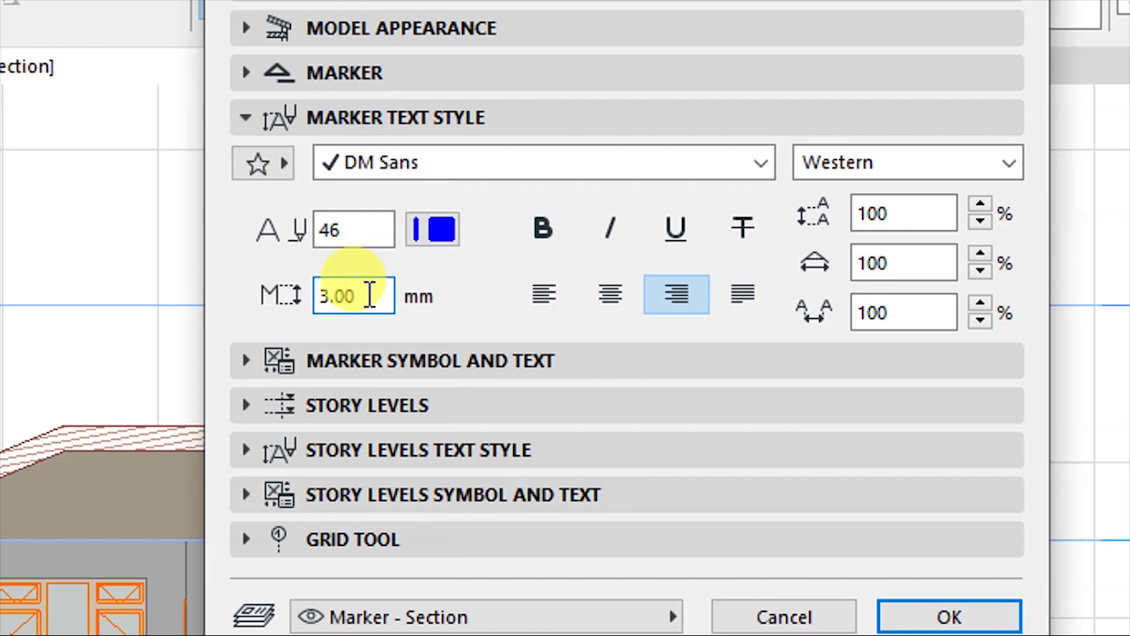
pyautogui.click(366, 121)
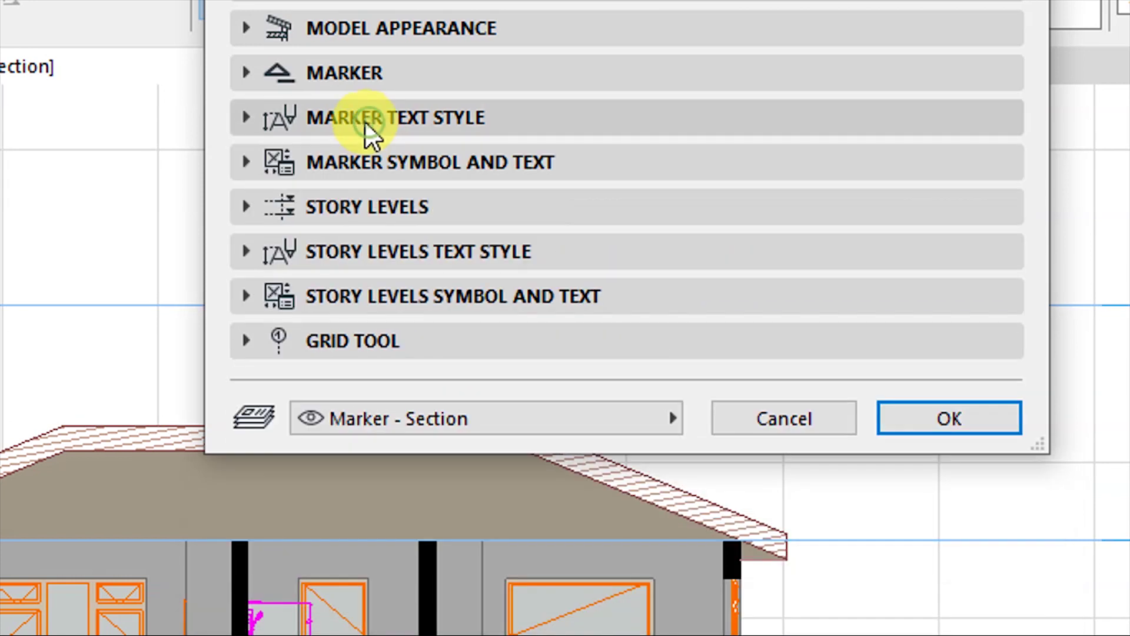
# Step: Check the section marker's settings, apply the section settings and examine the story level lines and labels on both sides of the building
pyautogui.click(327, 93)
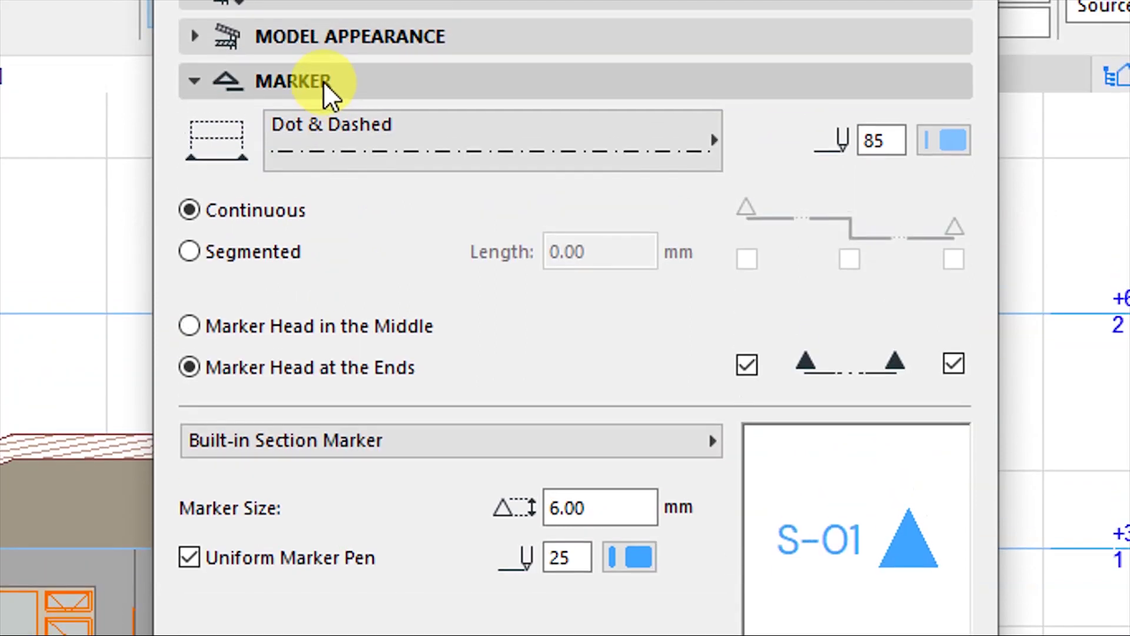
pyautogui.click(323, 81)
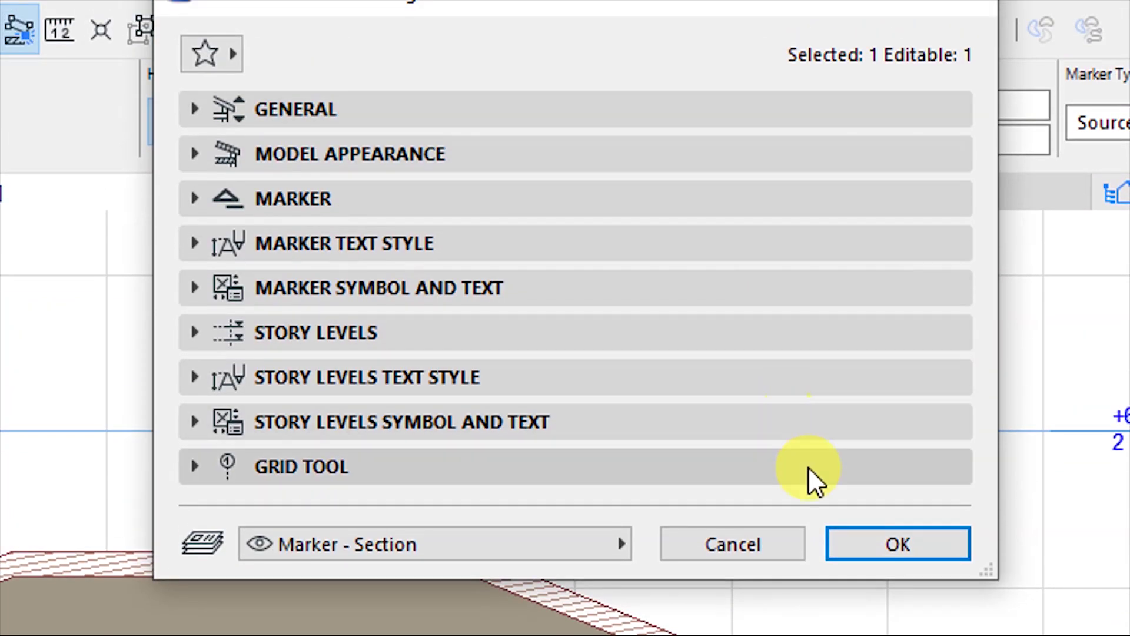
pyautogui.click(886, 521)
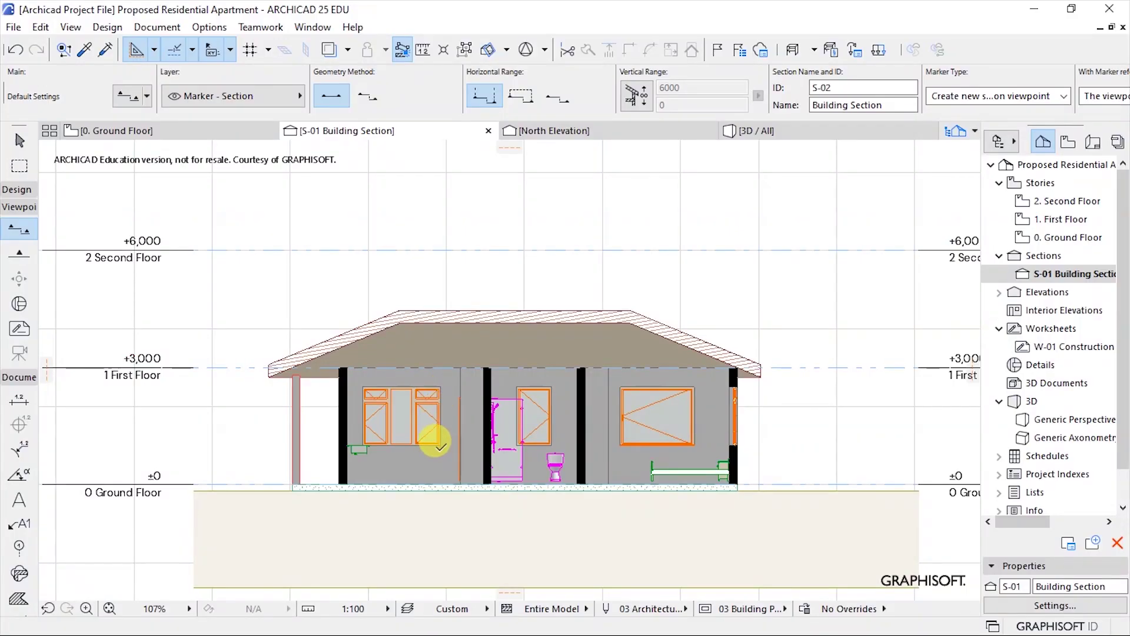
pyautogui.scroll(-3, 441, 446)
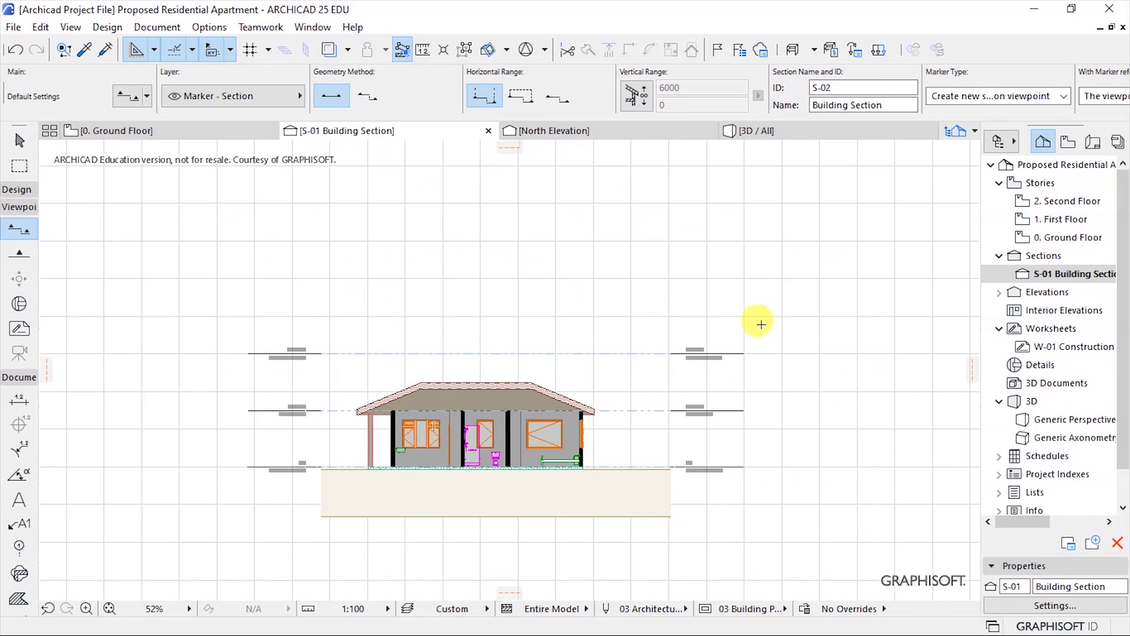
pyautogui.scroll(2, 689, 462)
pyautogui.scroll(-1, 741, 323)
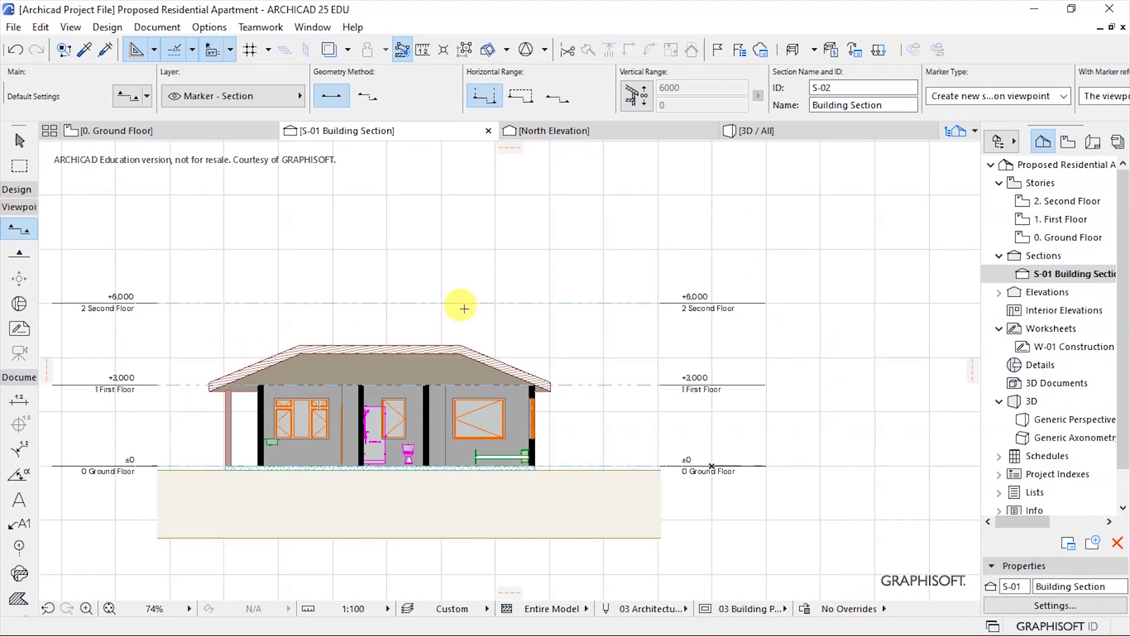
pyautogui.scroll(-2, 434, 378)
pyautogui.scroll(4, 434, 373)
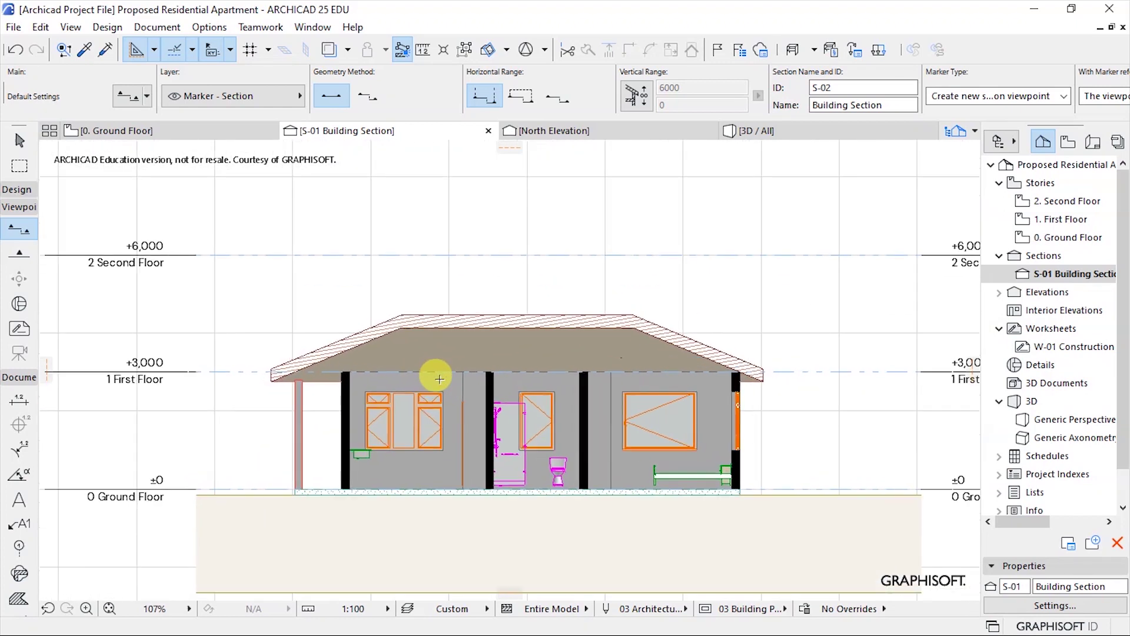
pyautogui.scroll(-1, 294, 343)
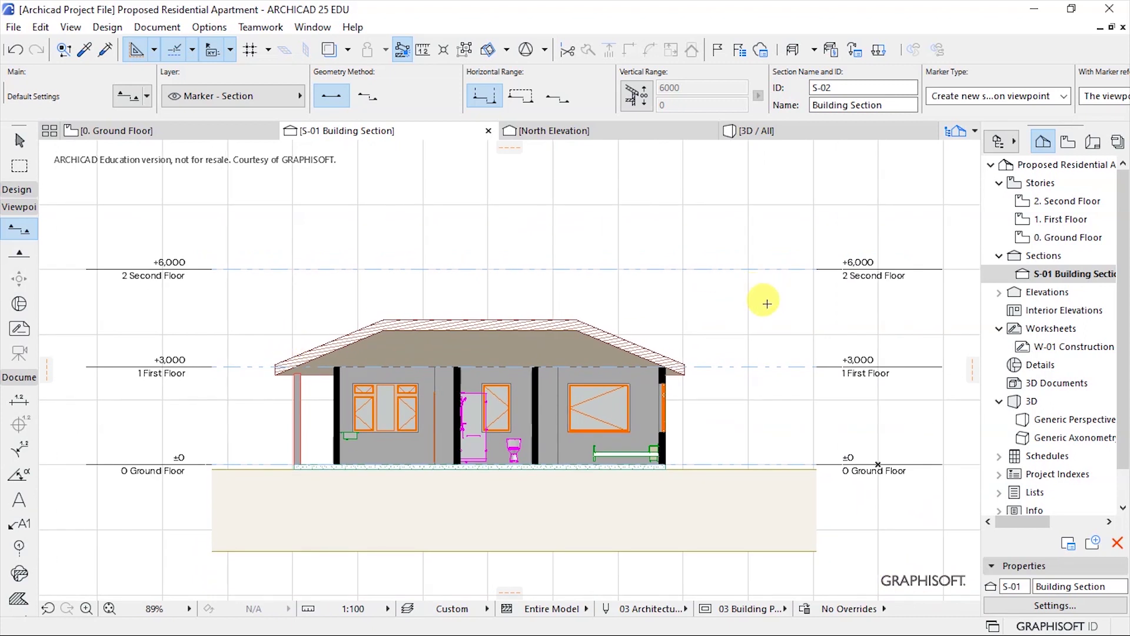
# Step: Reopen the section's settings, enable uniform uncut pens in its model appearance and set the uncut line pen to 1
pyautogui.rightClick(766, 303)
pyautogui.click(829, 406)
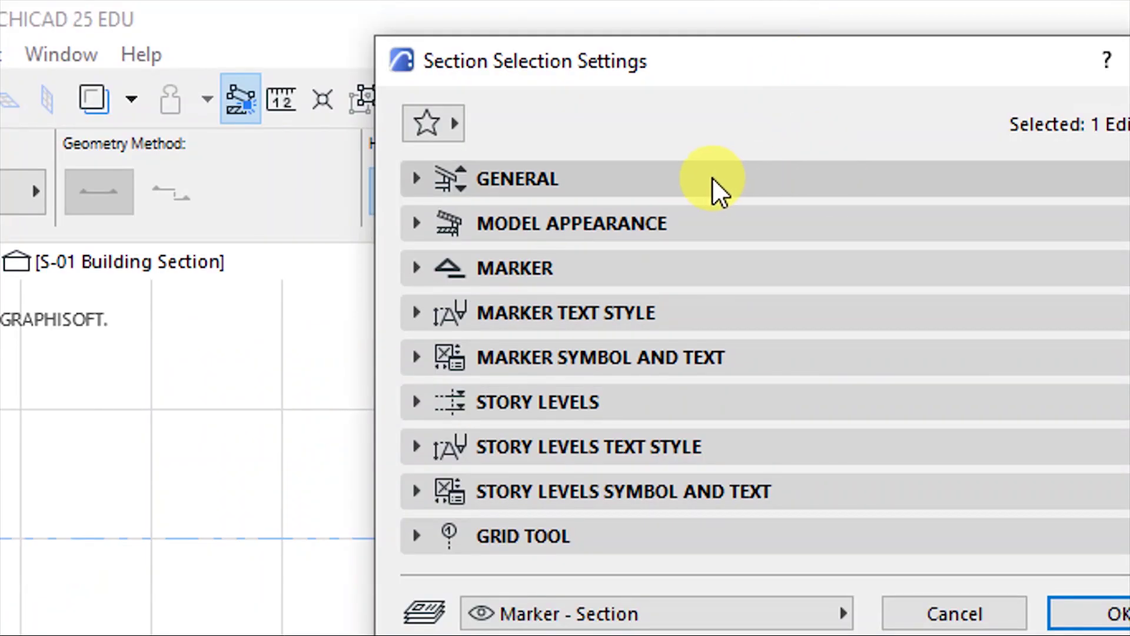
pyautogui.click(606, 223)
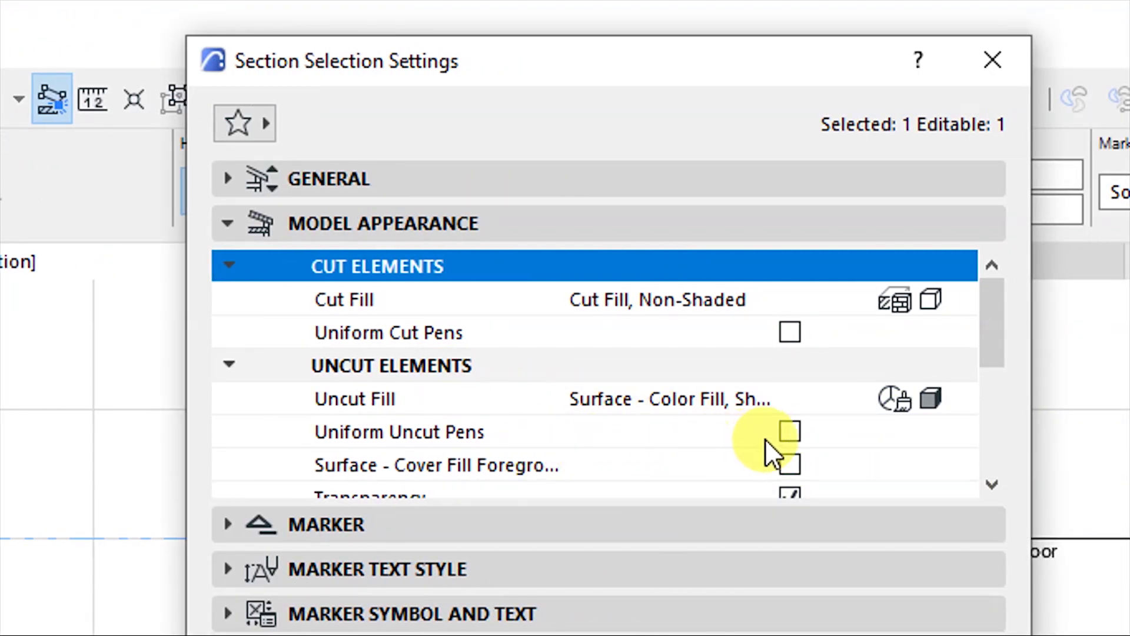
pyautogui.click(789, 433)
pyautogui.click(892, 462)
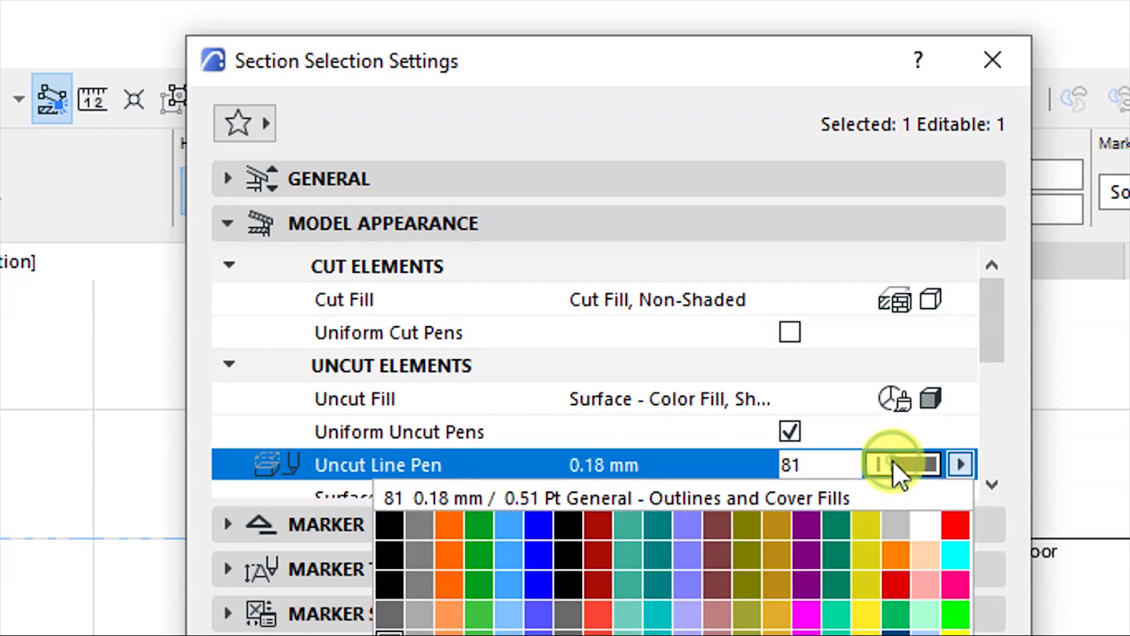
pyautogui.click(395, 526)
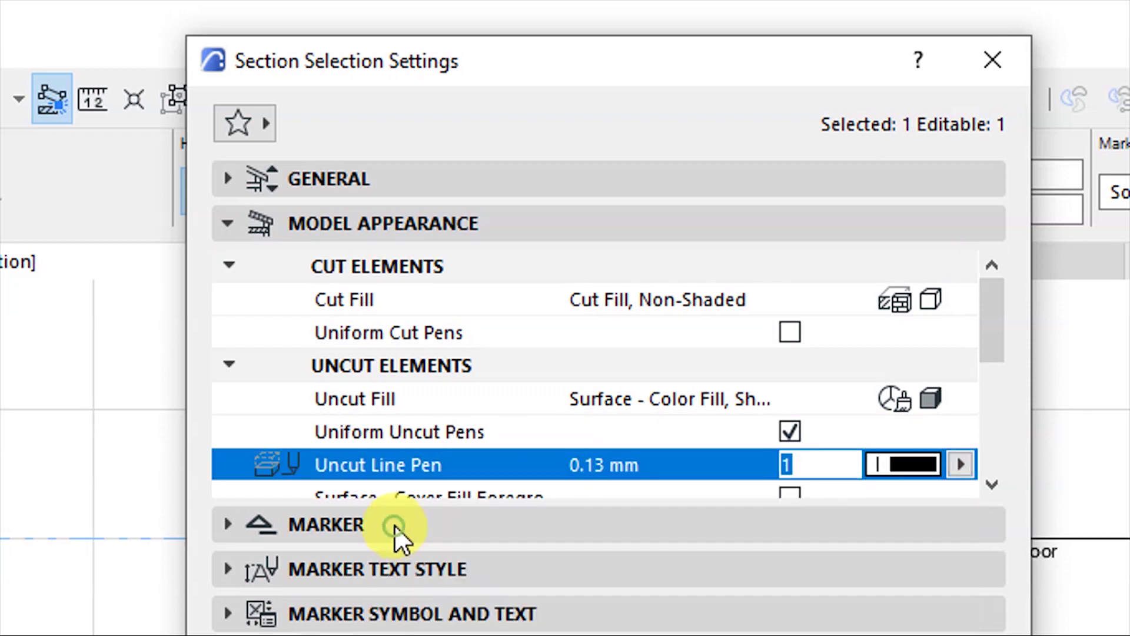
# Step: Turn off transparency for the uncut elements, turn on the sun shadow and apply the section settings
pyautogui.click(991, 485)
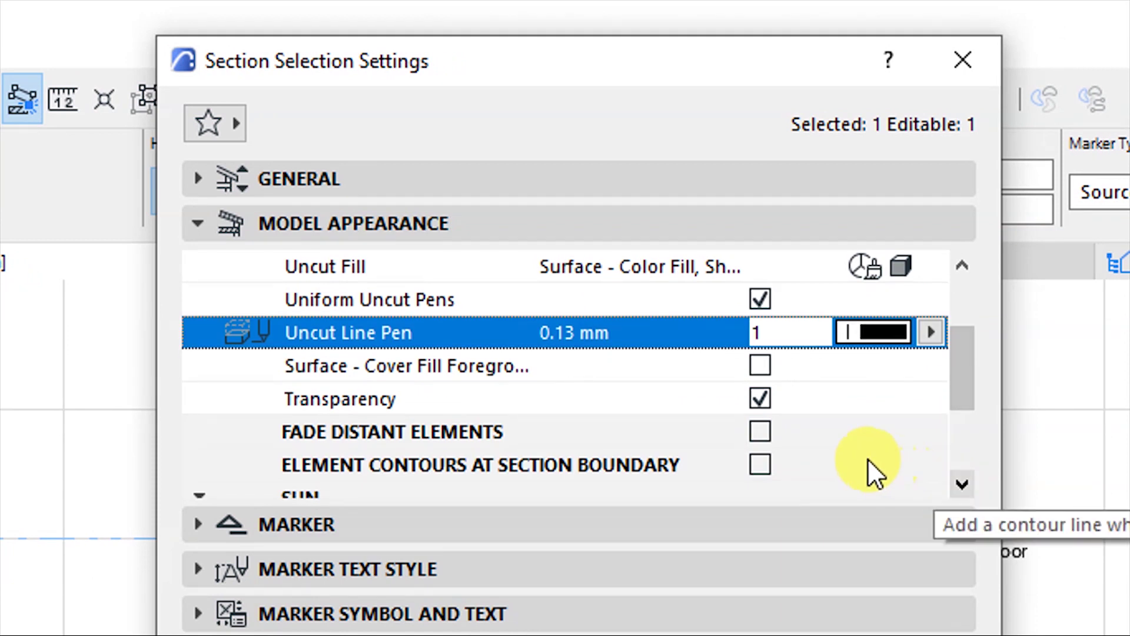
pyautogui.click(760, 399)
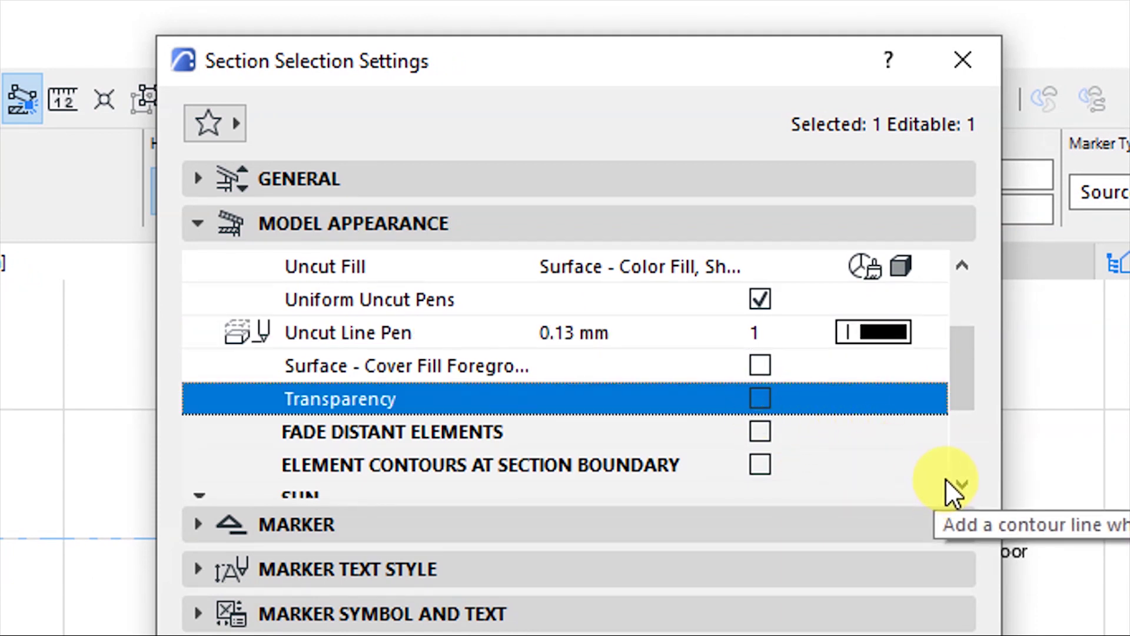
pyautogui.click(961, 485)
pyautogui.click(960, 485)
pyautogui.click(960, 485)
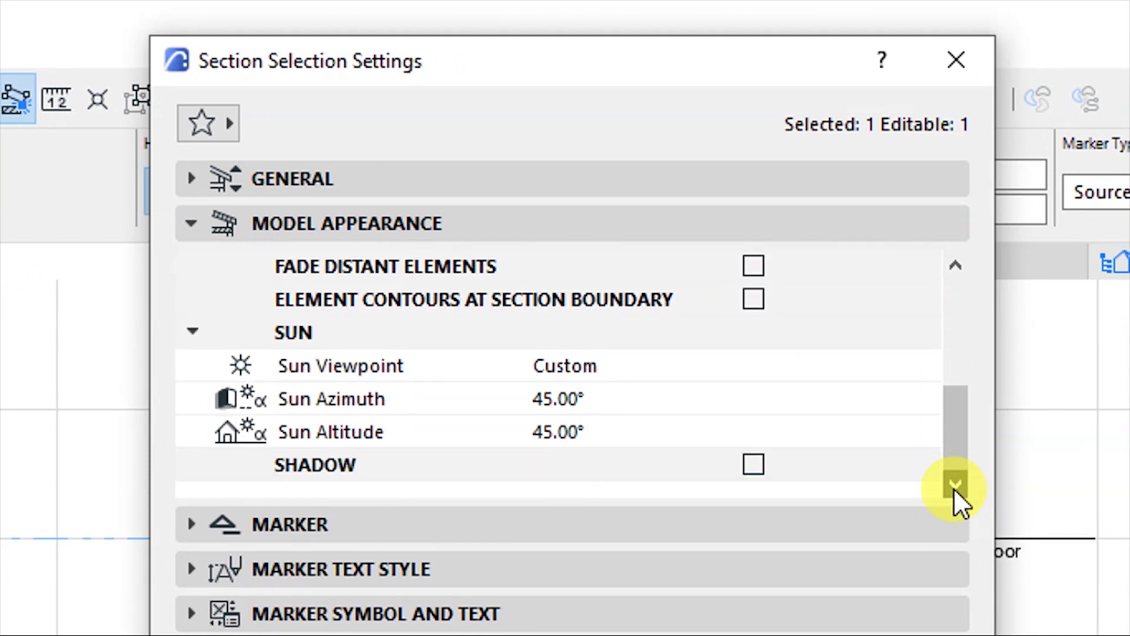
pyautogui.click(753, 464)
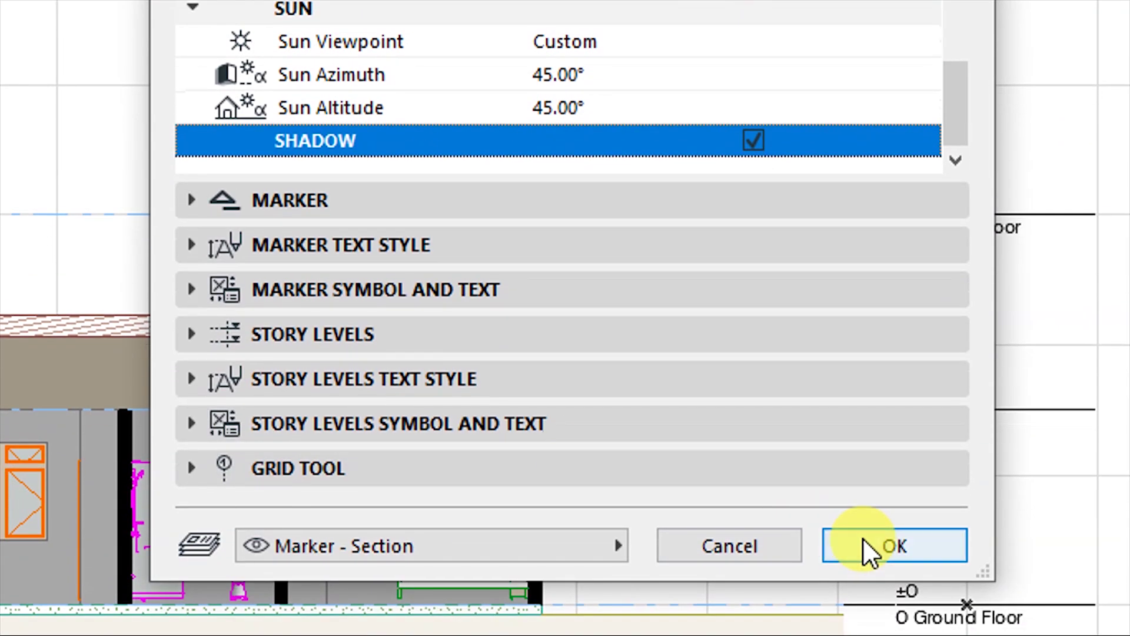
pyautogui.click(863, 538)
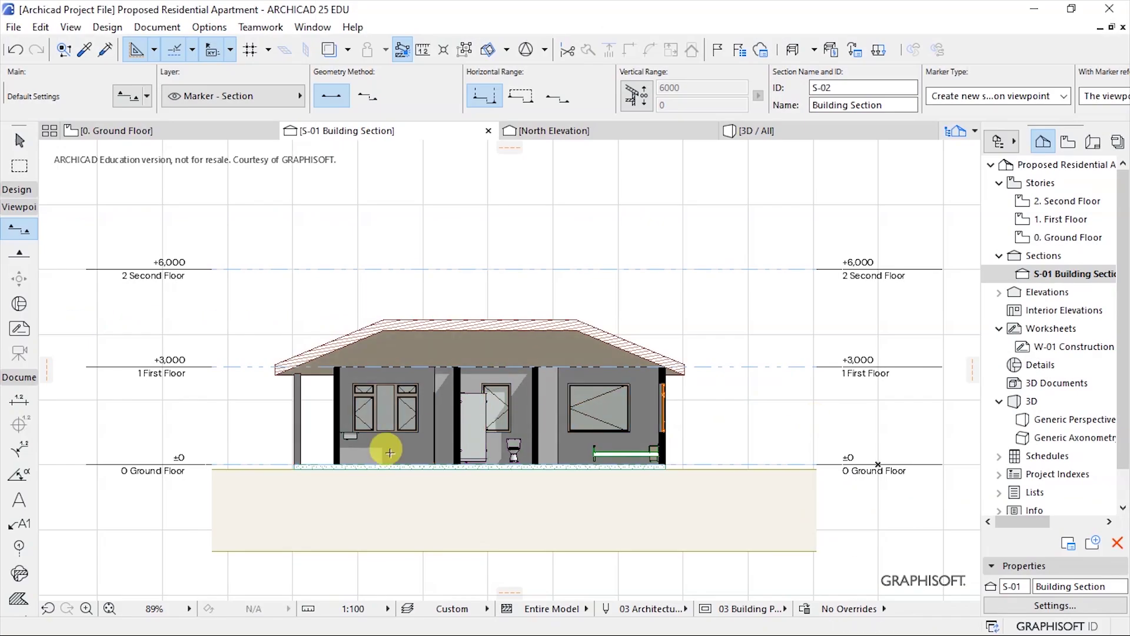
pyautogui.scroll(3, 326, 454)
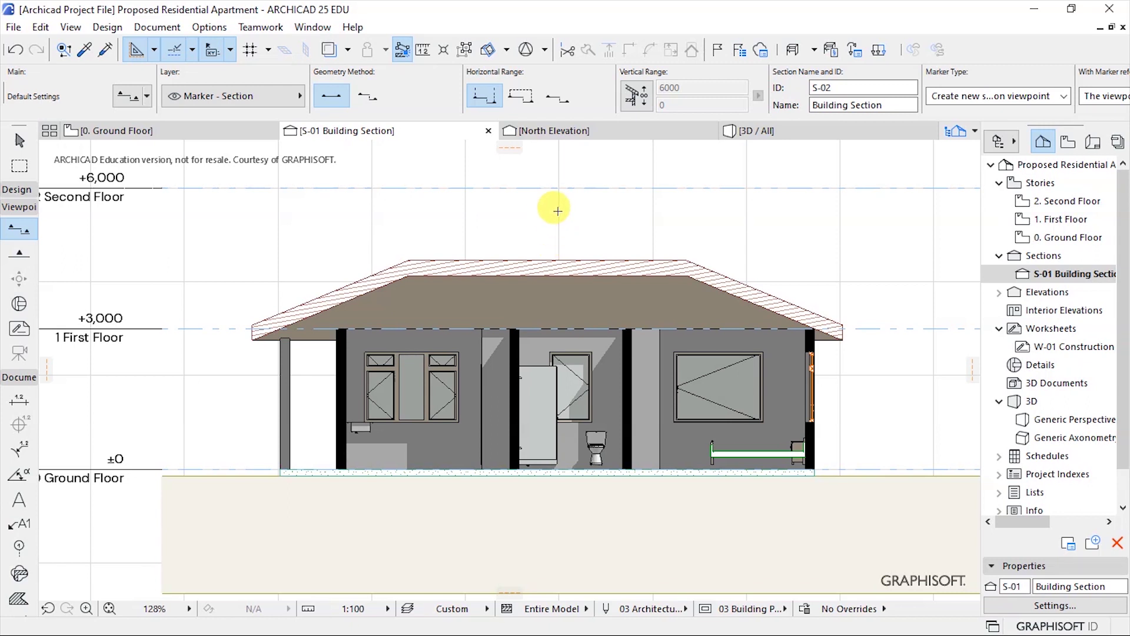
pyautogui.scroll(-1, 557, 211)
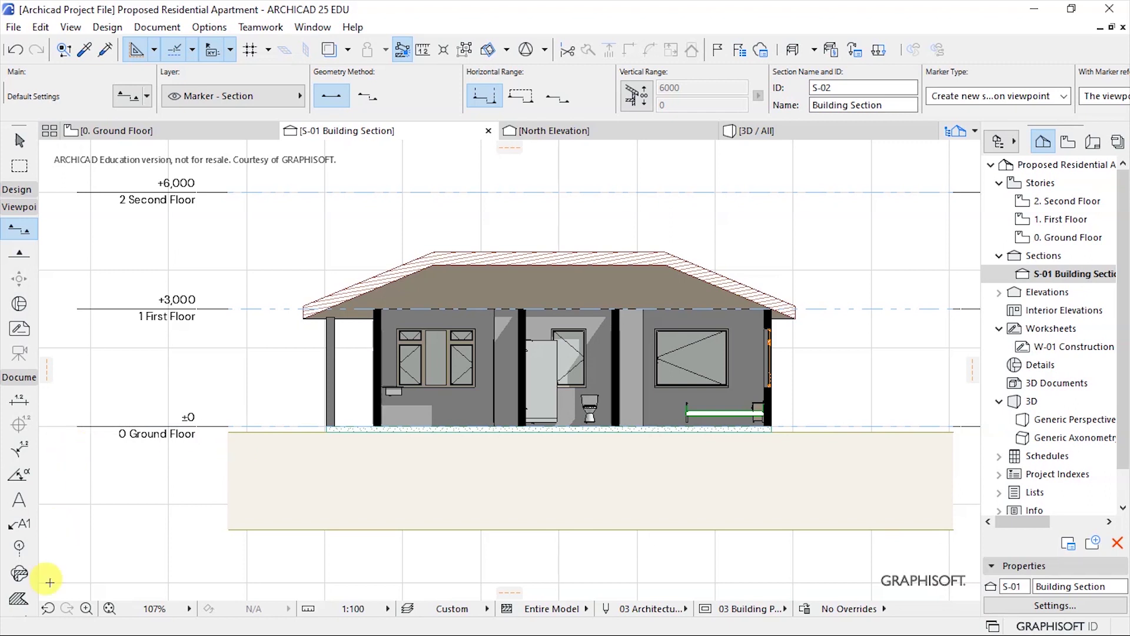
# Step: Draw a rectangular drafting fill covering the whole terrain block beneath the building
pyautogui.click(269, 471)
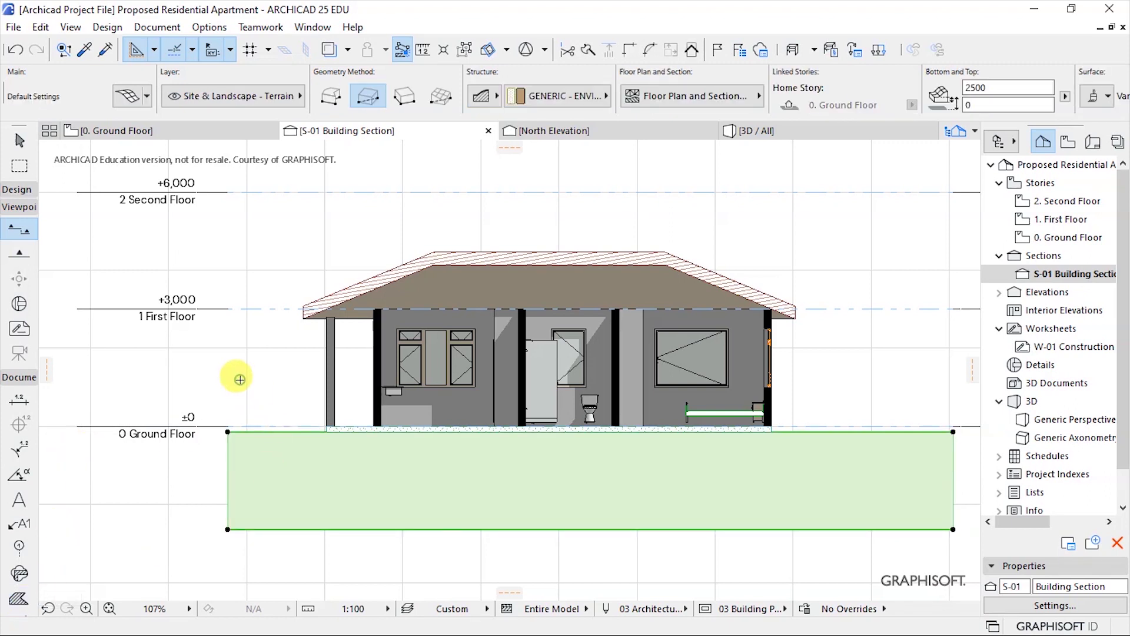
pyautogui.click(152, 145)
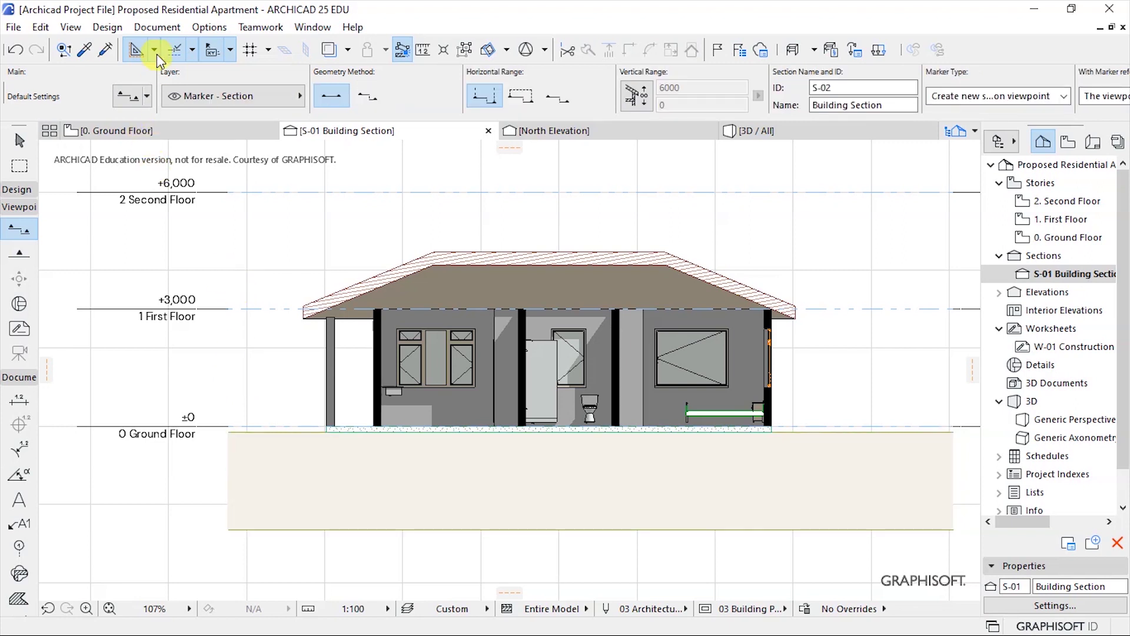
pyautogui.click(153, 27)
pyautogui.moveTo(221, 54)
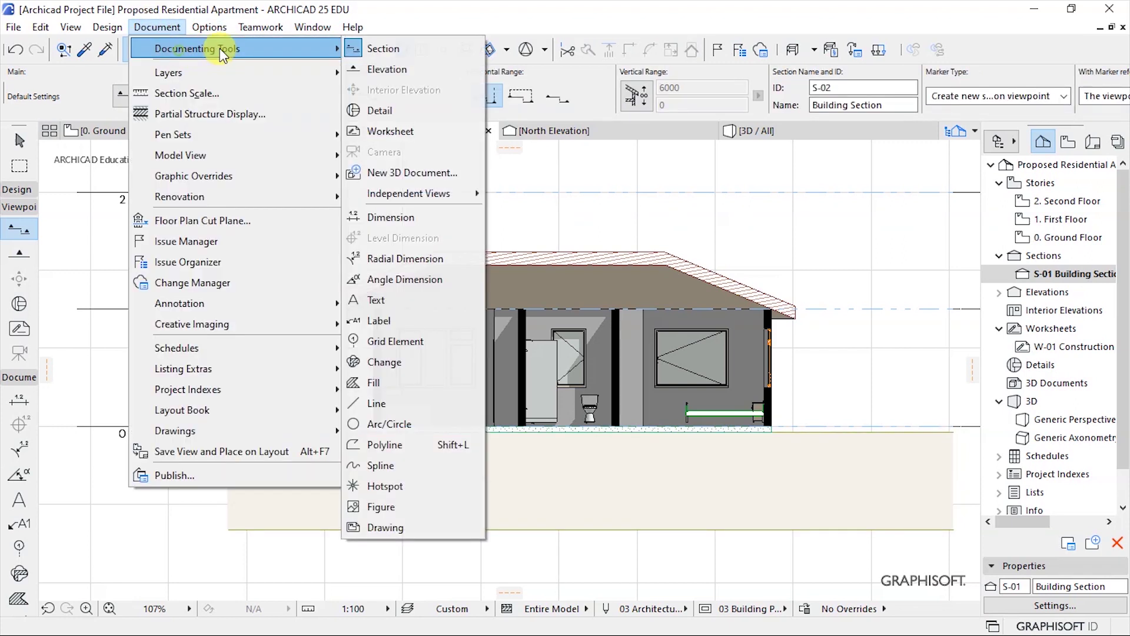
pyautogui.click(391, 383)
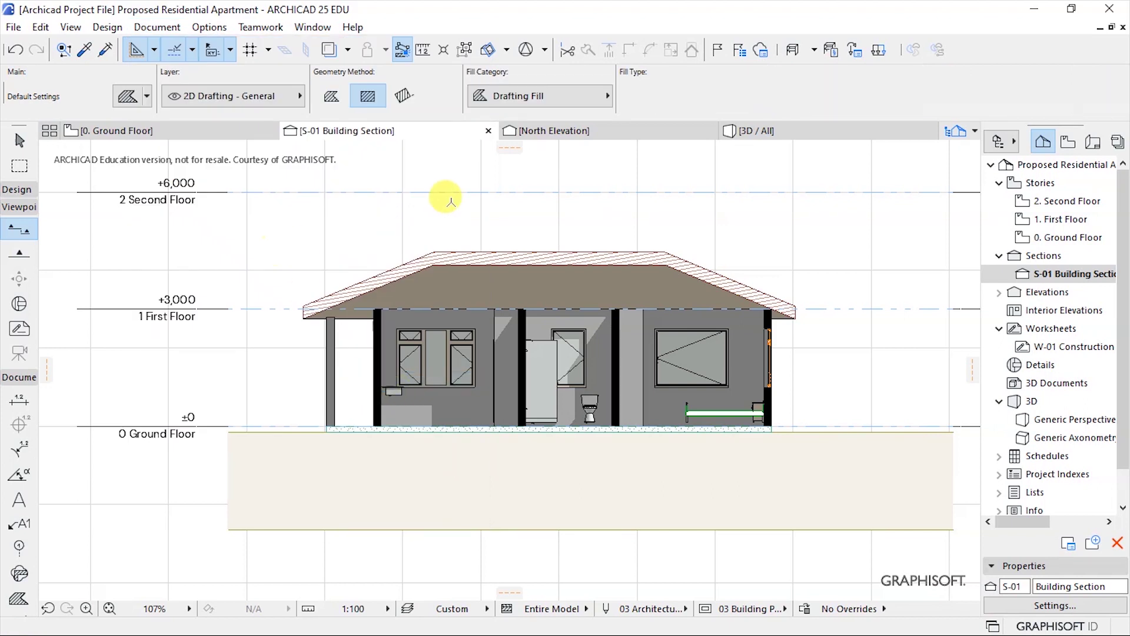
pyautogui.click(537, 95)
pyautogui.click(664, 94)
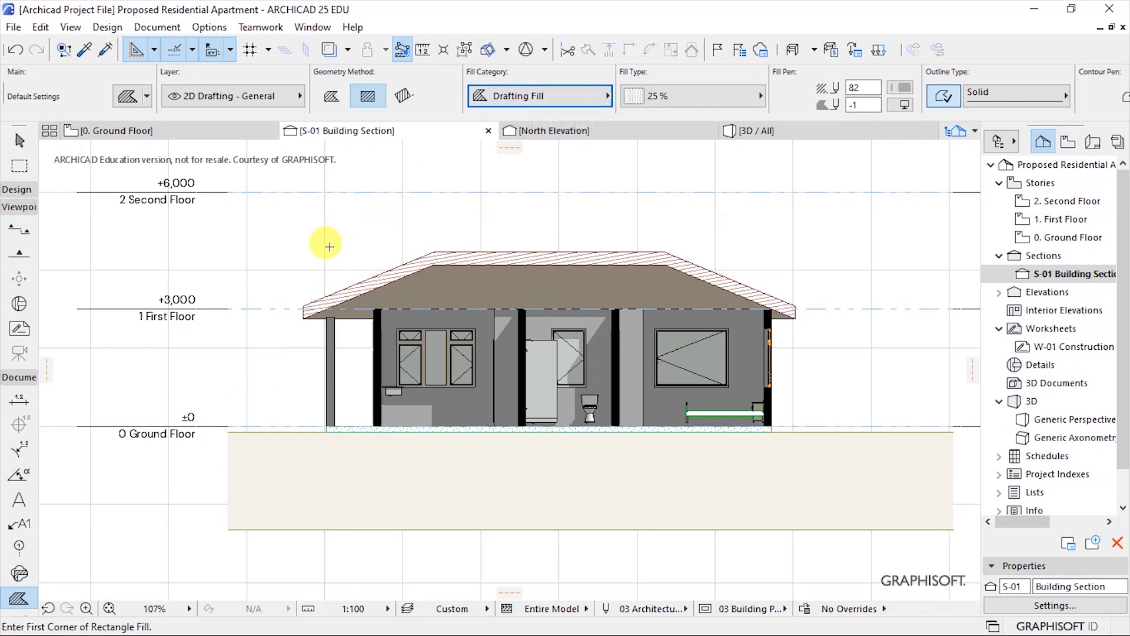
pyautogui.scroll(5, 239, 474)
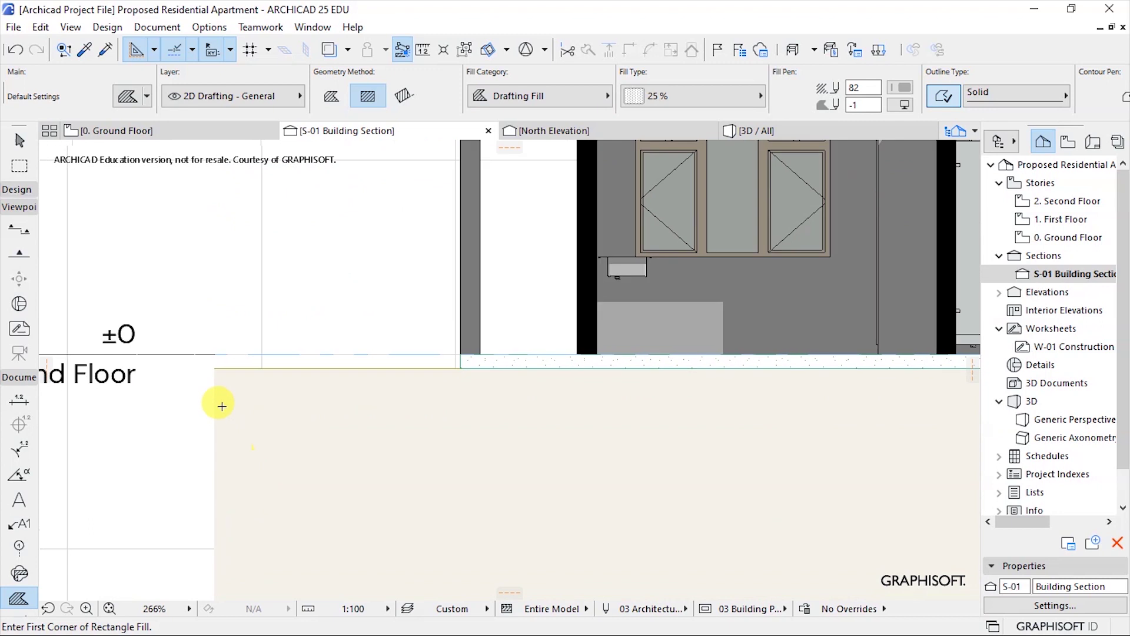
pyautogui.click(209, 360)
pyautogui.scroll(-5, 824, 412)
pyautogui.click(905, 436)
# Step: Change the fill type of the rectangle over the terrain to Earth
pyautogui.keyDown('shift'); pyautogui.click(652, 404); pyautogui.keyUp('shift')
pyautogui.click(659, 96)
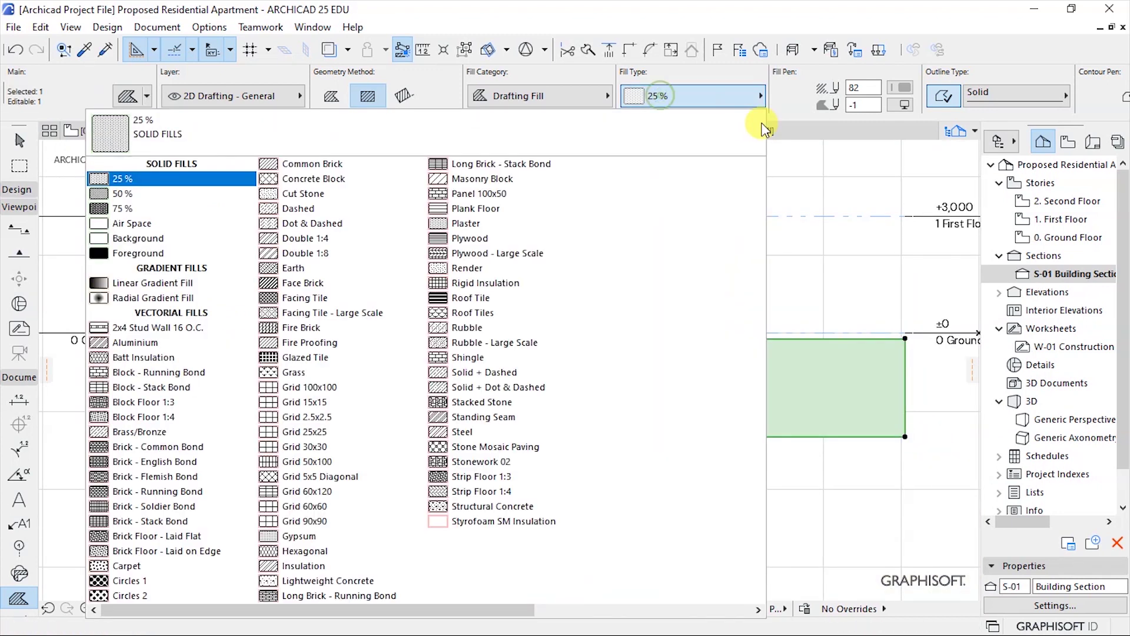
pyautogui.click(317, 270)
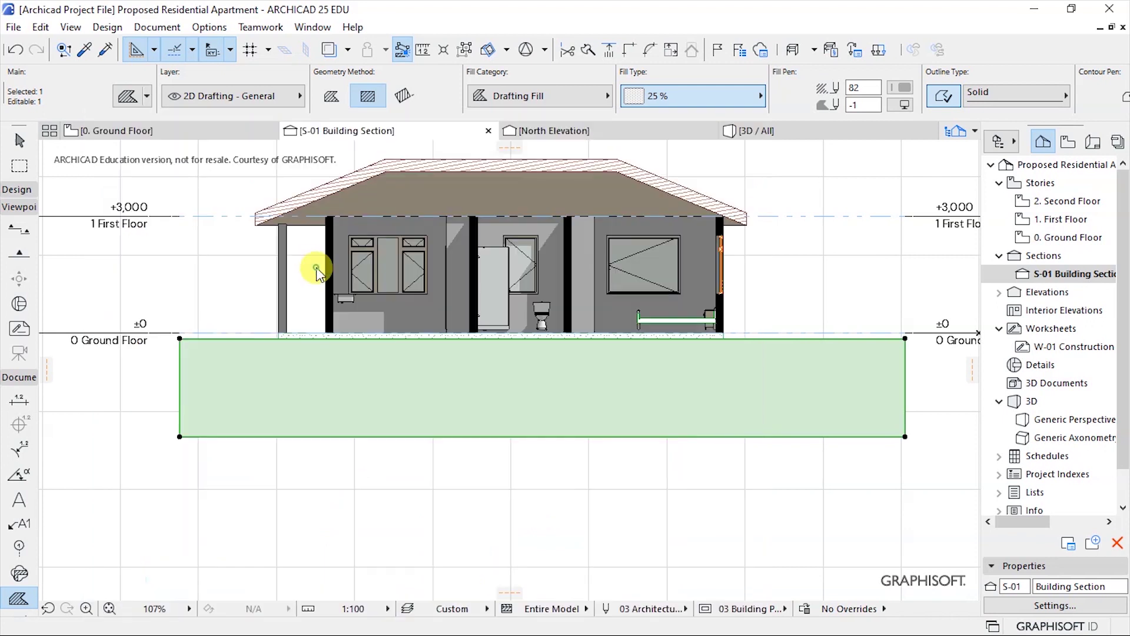
pyautogui.press('Escape')
pyautogui.scroll(-3, 446, 495)
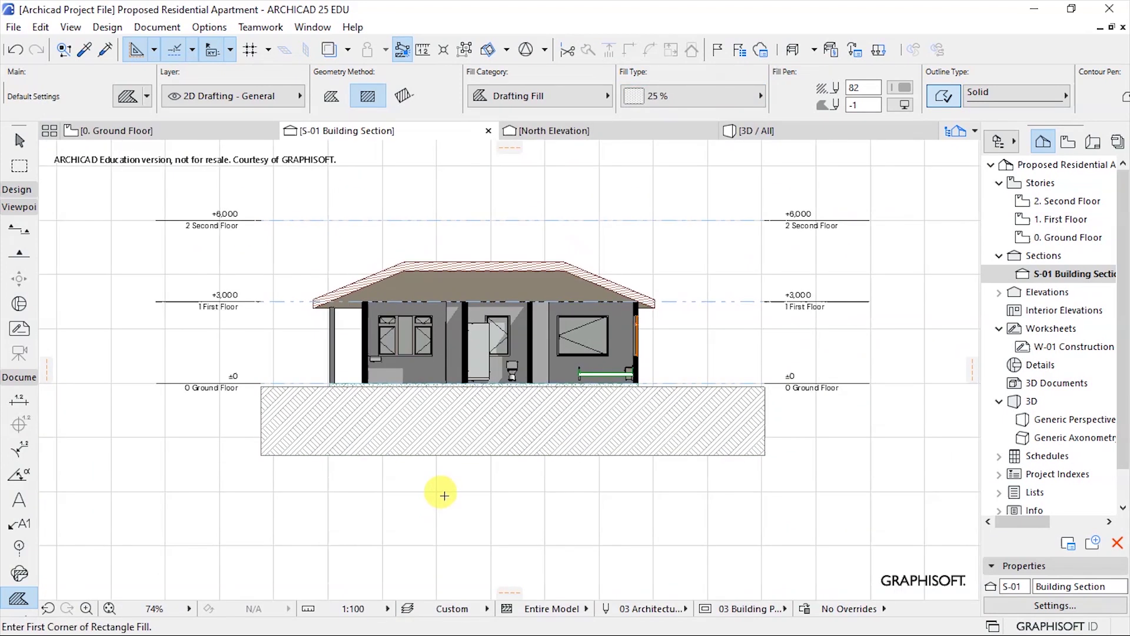
# Step: Move the shower cabin straight down so its base rests on the ground floor level at elevation 0
pyautogui.scroll(7, 315, 408)
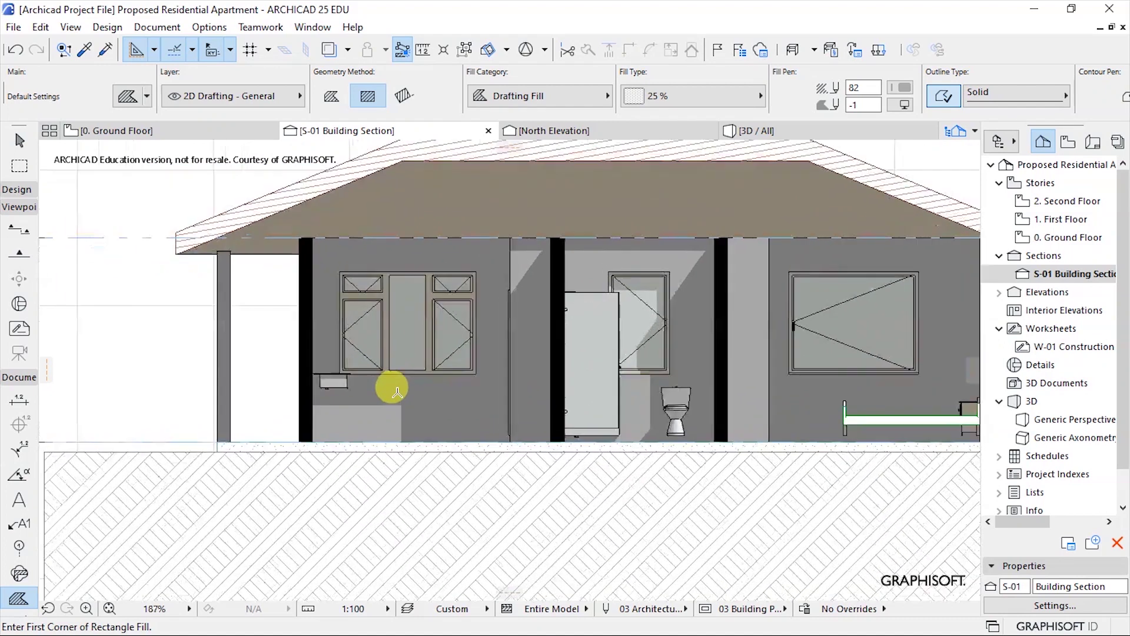
pyautogui.scroll(-5, 235, 345)
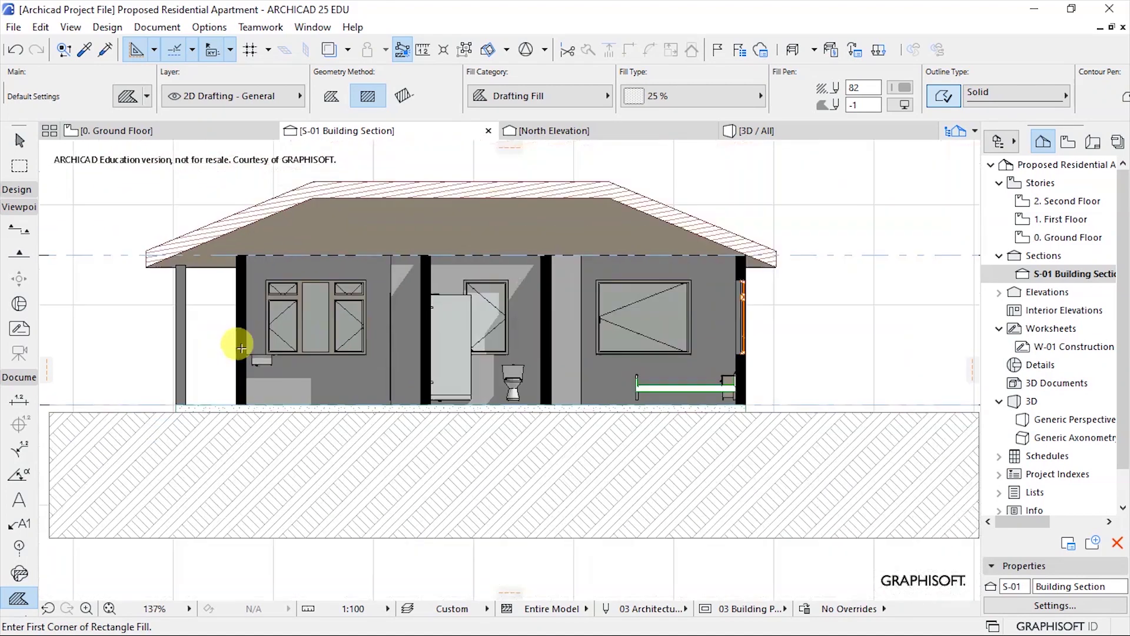
pyautogui.scroll(5, 442, 373)
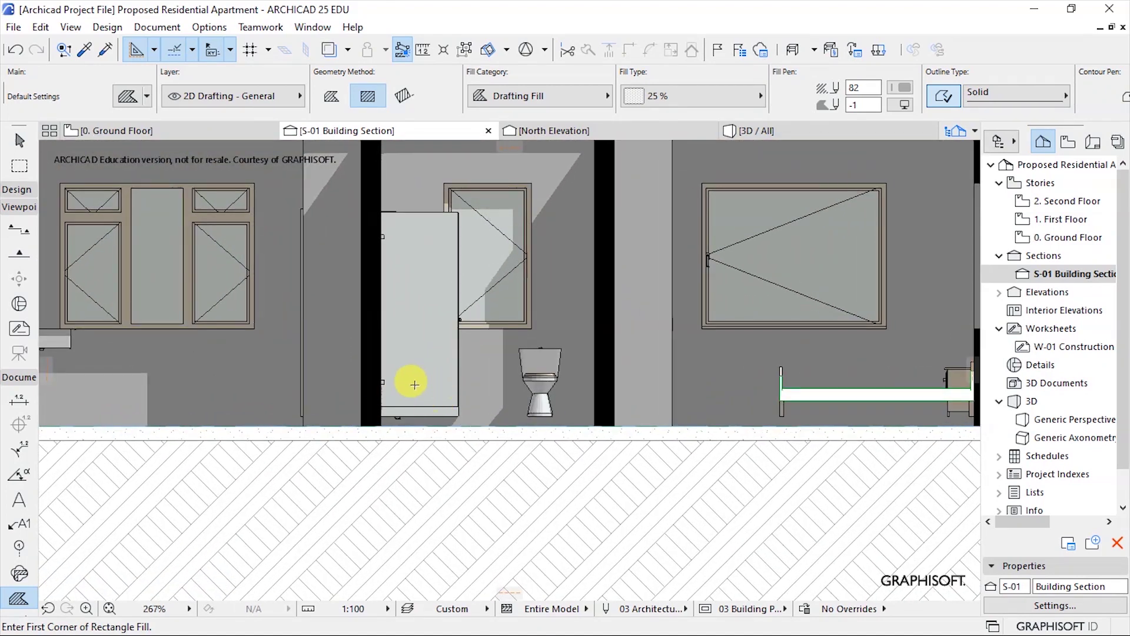
pyautogui.scroll(2, 416, 383)
pyautogui.keyDown('shift'); pyautogui.click(417, 389); pyautogui.keyUp('shift')
pyautogui.keyDown('shift'); pyautogui.click(443, 438); pyautogui.keyUp('shift')
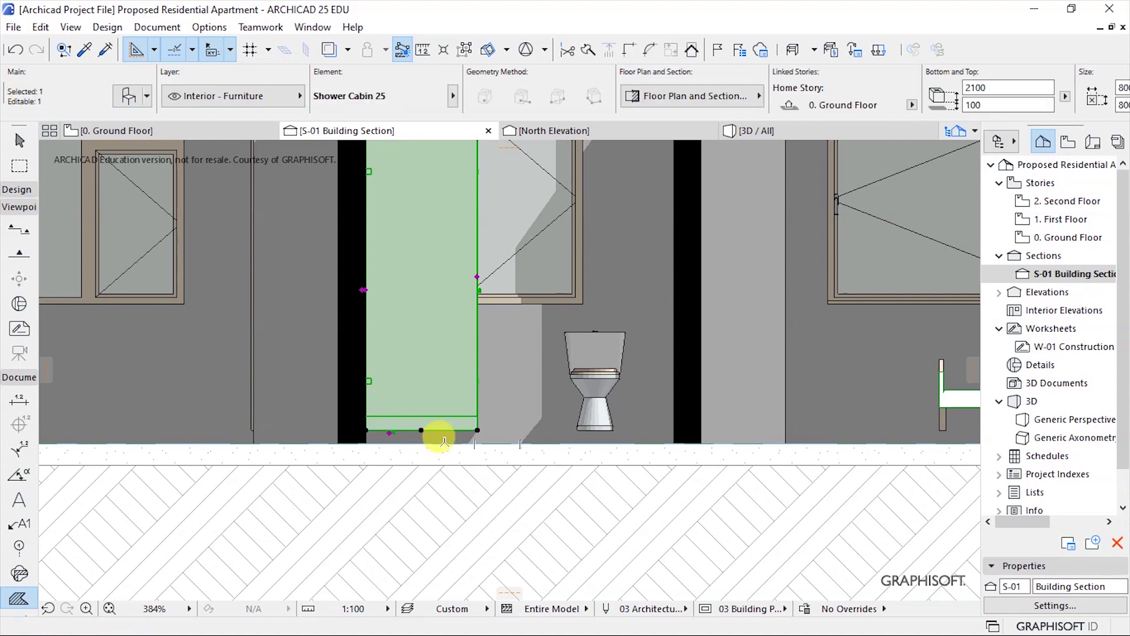
pyautogui.hotkey('ctrl', 'd')
pyautogui.scroll(2, 415, 432)
pyautogui.click(425, 426)
pyautogui.click(419, 450)
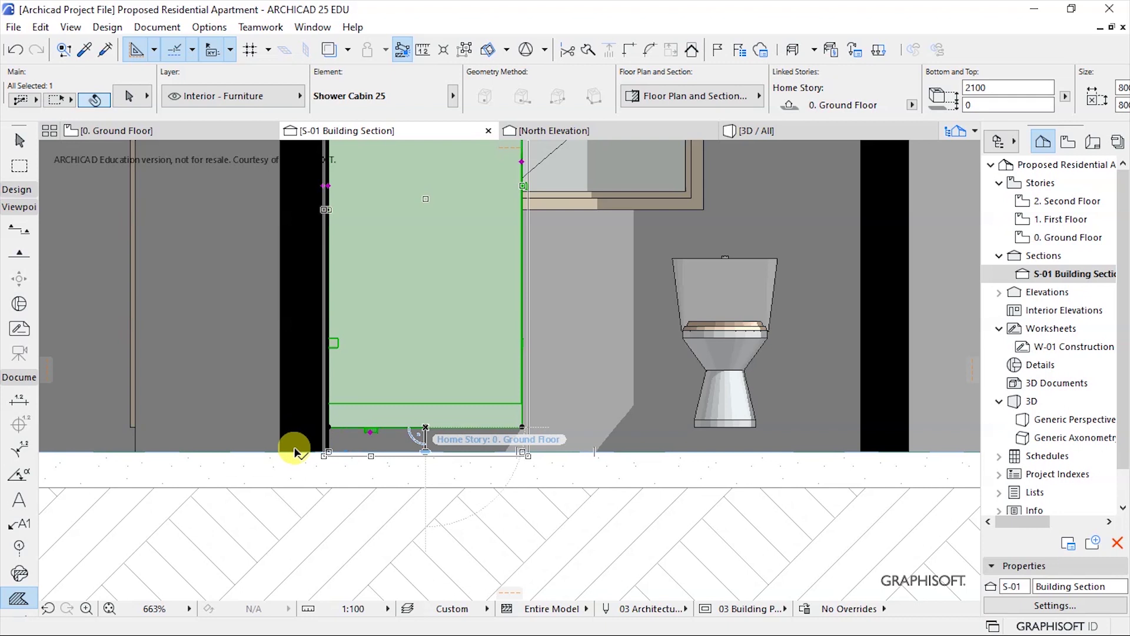
pyautogui.scroll(-4, 290, 447)
pyautogui.press('Escape')
# Step: Move the toilet straight down so its base rests on the ground floor level at elevation 0
pyautogui.keyDown('shift'); pyautogui.click(492, 390); pyautogui.keyUp('shift')
pyautogui.hotkey('ctrl', 'd')
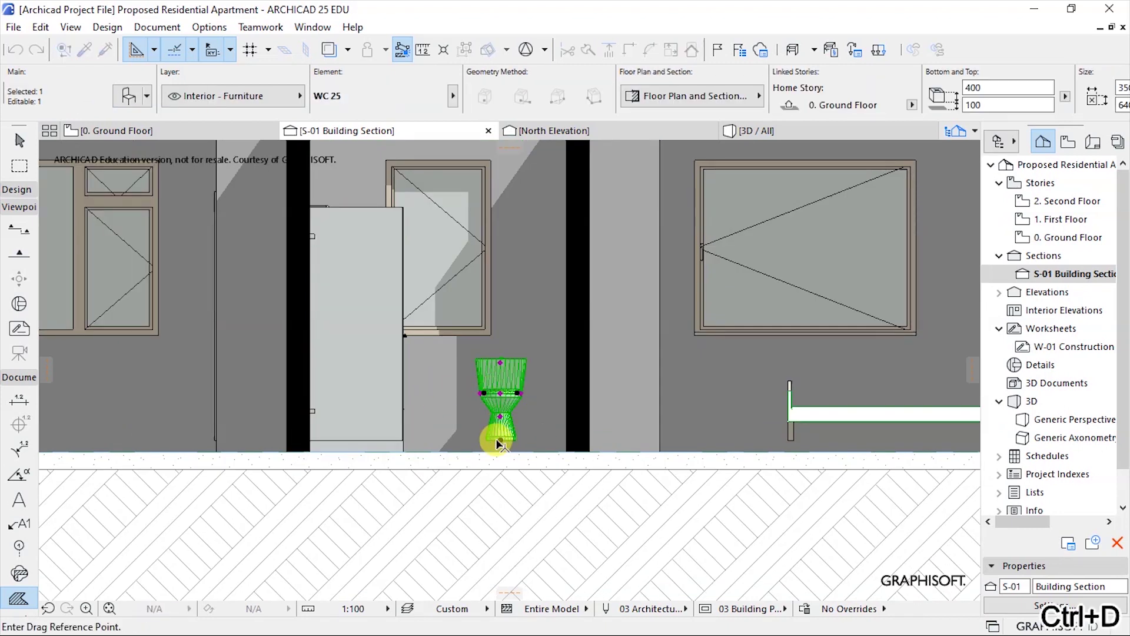
pyautogui.scroll(2, 497, 442)
pyautogui.click(504, 458)
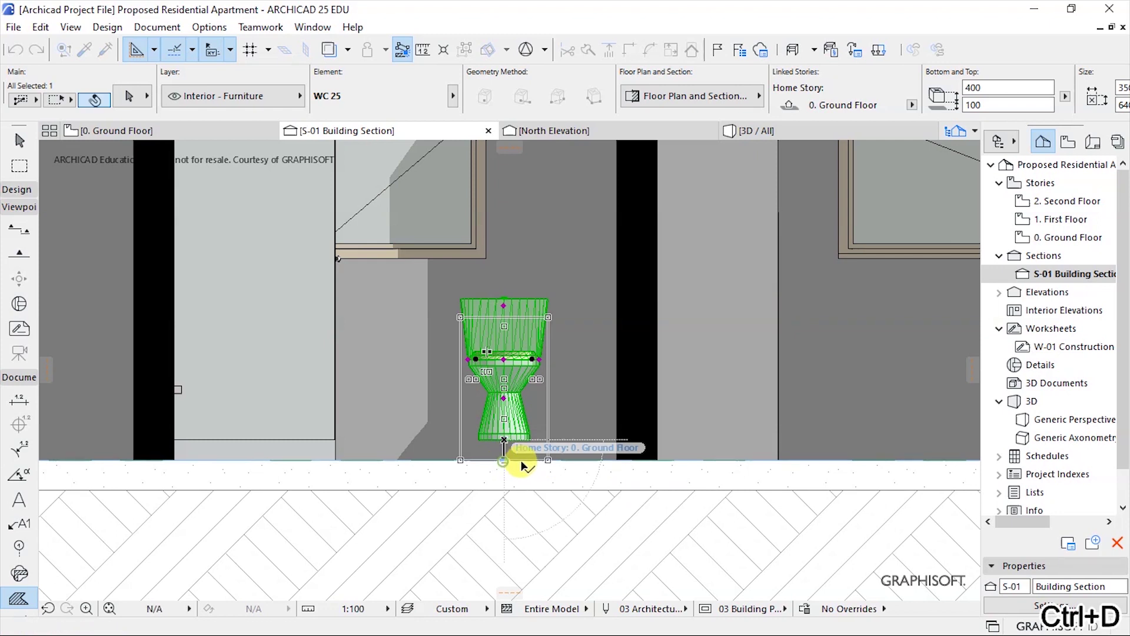
pyautogui.press('Escape')
pyautogui.press('Escape')
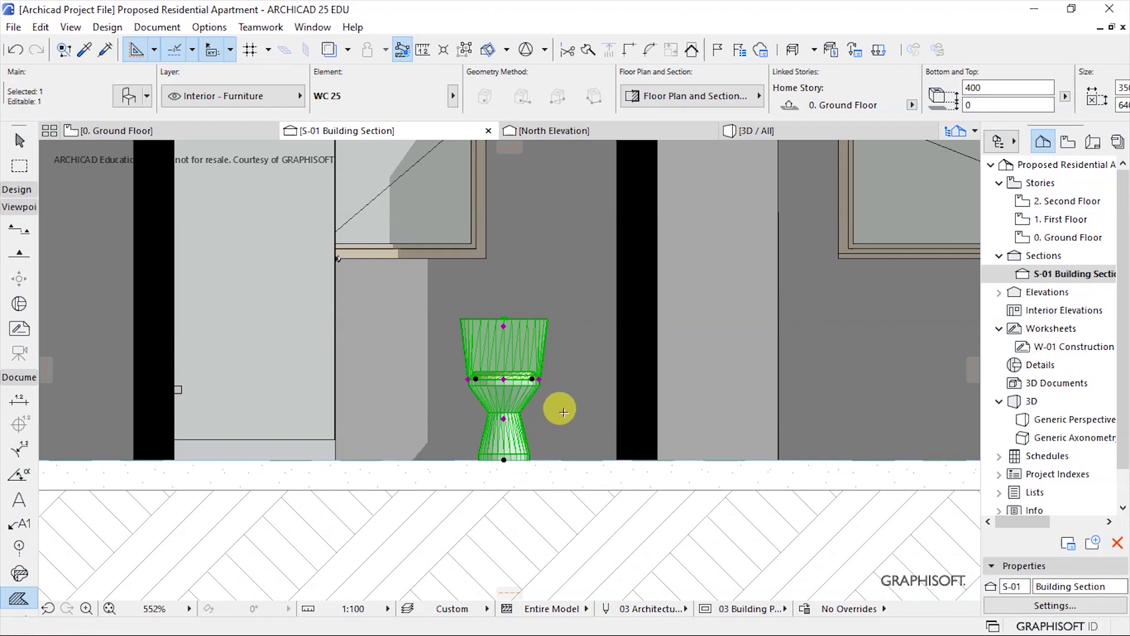
pyautogui.scroll(1, 443, 384)
pyautogui.scroll(3, 320, 405)
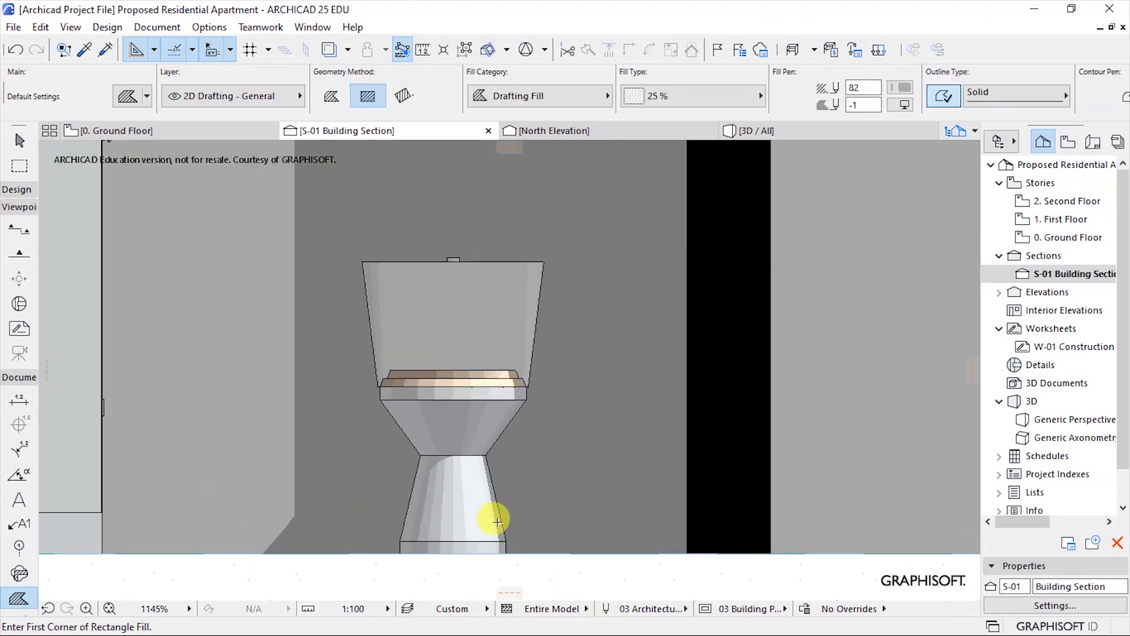
# Step: Move the bed with its bedside table straight down so the legs rest on the ground floor level
pyautogui.scroll(-8, 268, 438)
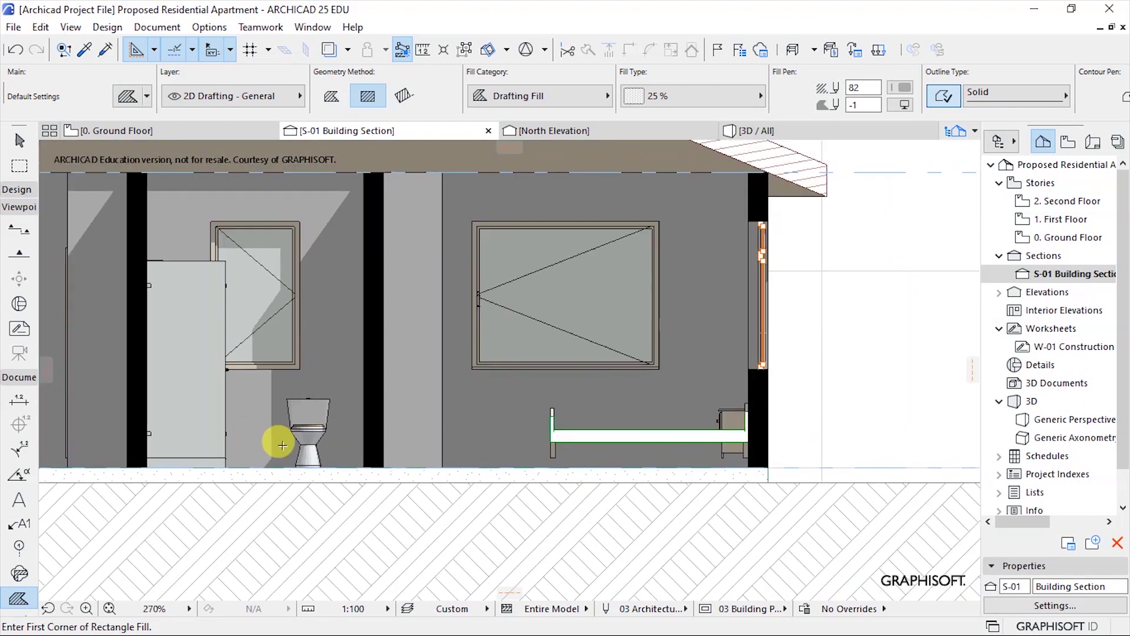
pyautogui.scroll(3, 724, 449)
pyautogui.keyDown('shift'); pyautogui.click(651, 421); pyautogui.keyUp('shift')
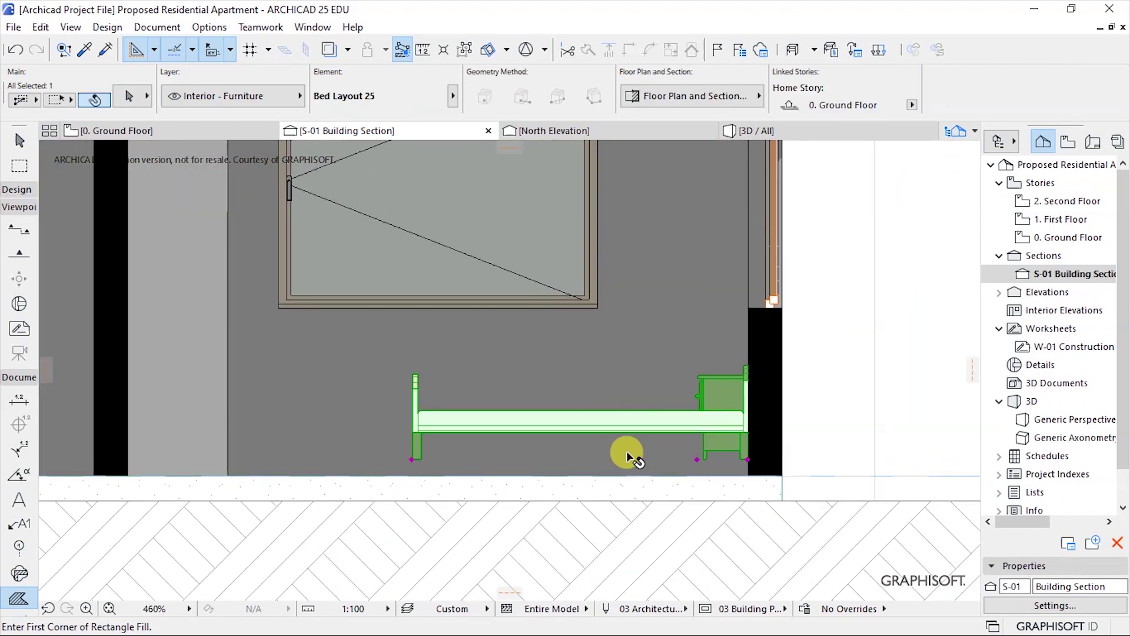
pyautogui.hotkey('ctrl', 'd')
pyautogui.scroll(3, 713, 474)
pyautogui.scroll(1, 724, 465)
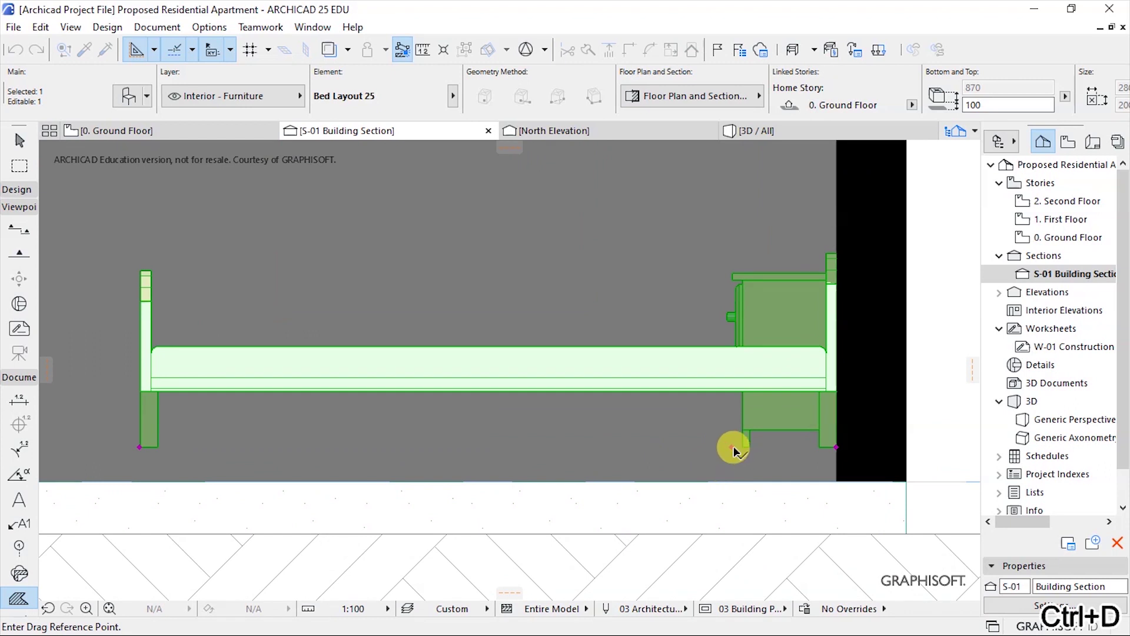
pyautogui.click(732, 448)
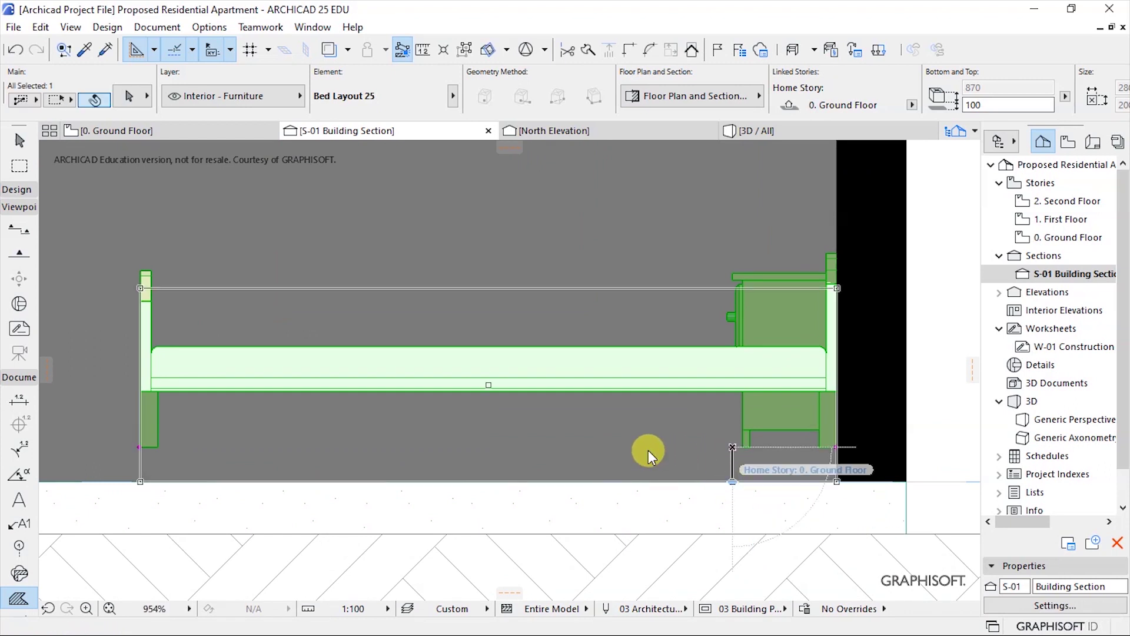
pyautogui.scroll(-6, 648, 450)
pyautogui.scroll(-3, 744, 433)
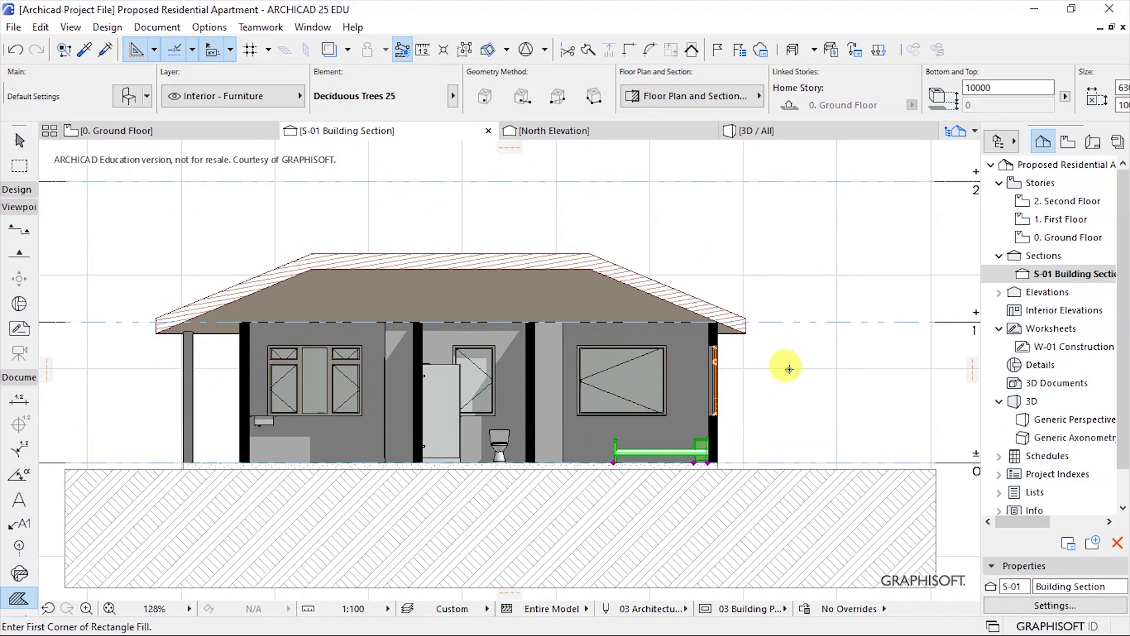
pyautogui.scroll(-2, 677, 359)
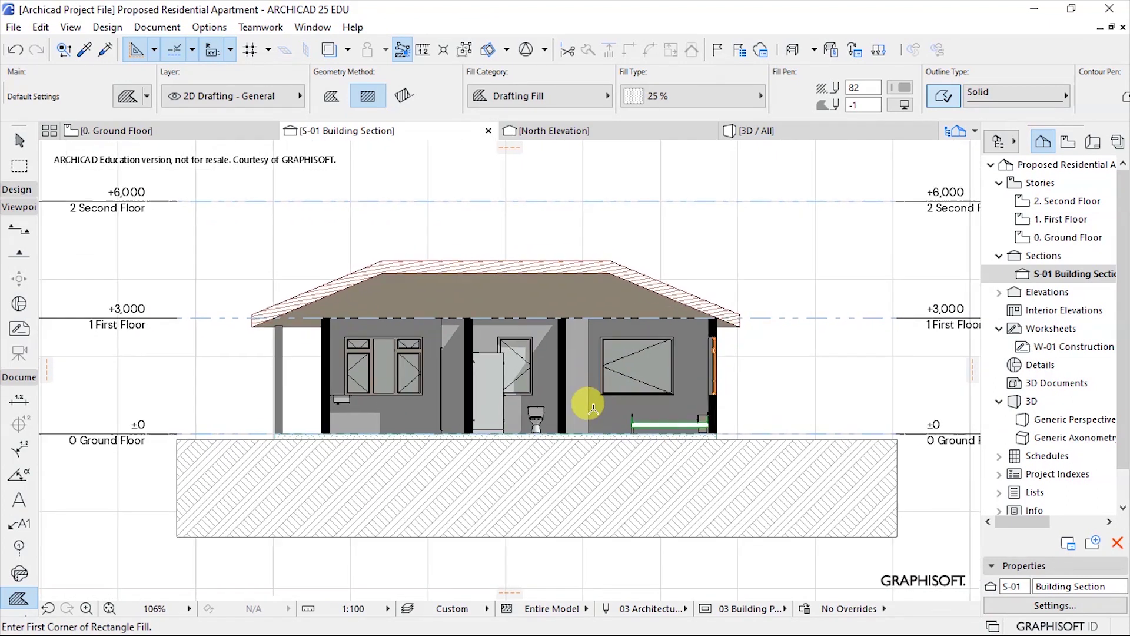
# Step: Open the settings of the bedroom window above the bed and change its sash type to H-V Grid
pyautogui.click(640, 360)
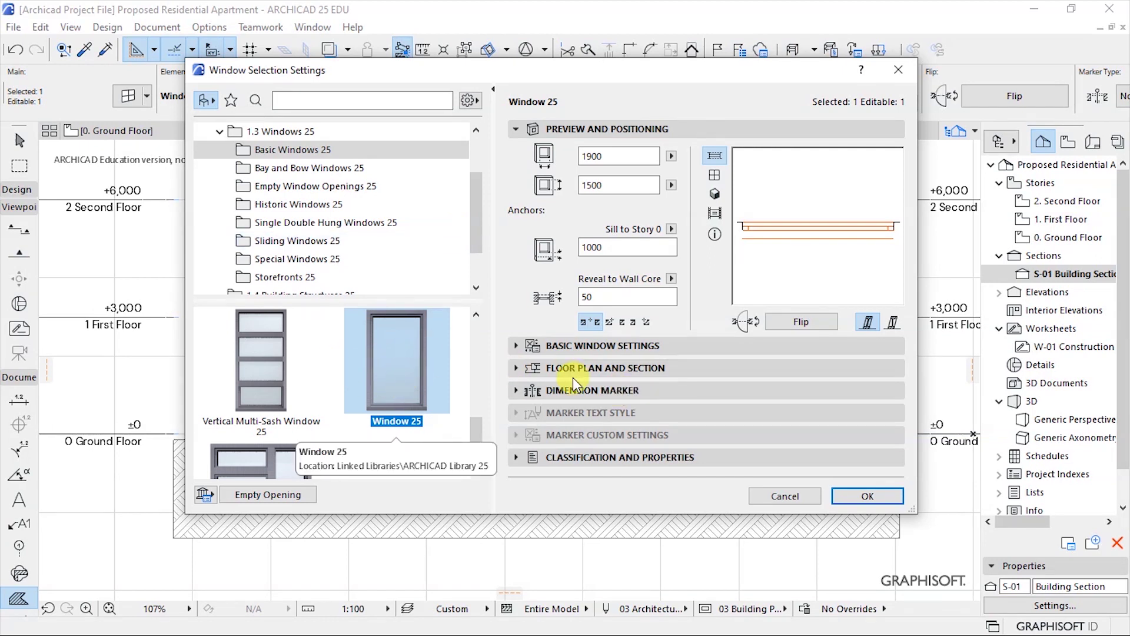
pyautogui.click(596, 348)
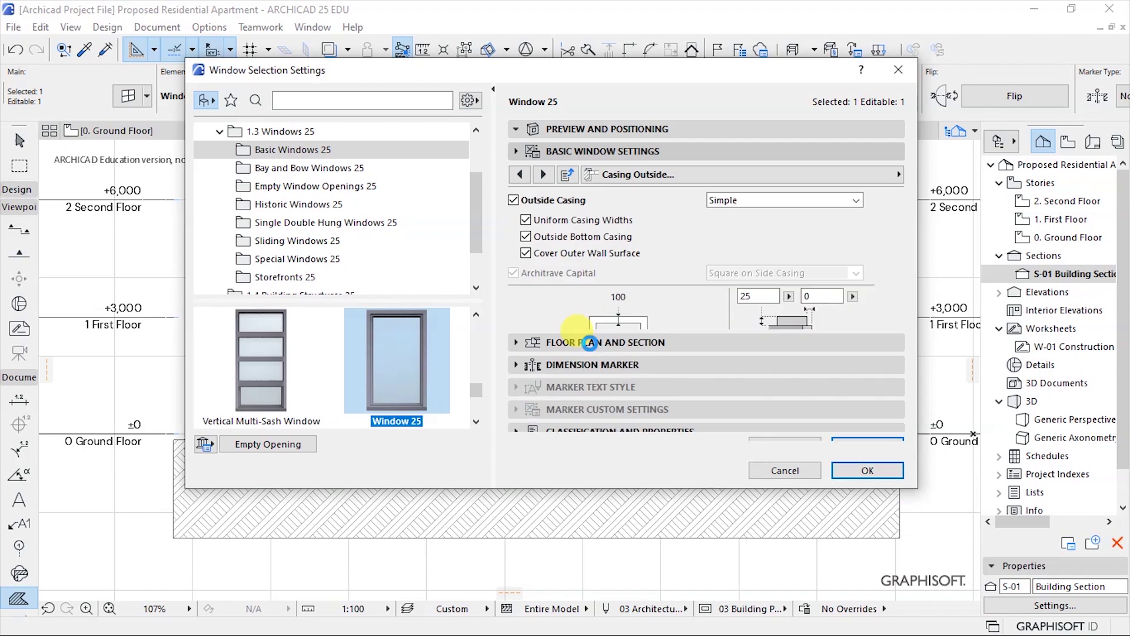
pyautogui.click(618, 175)
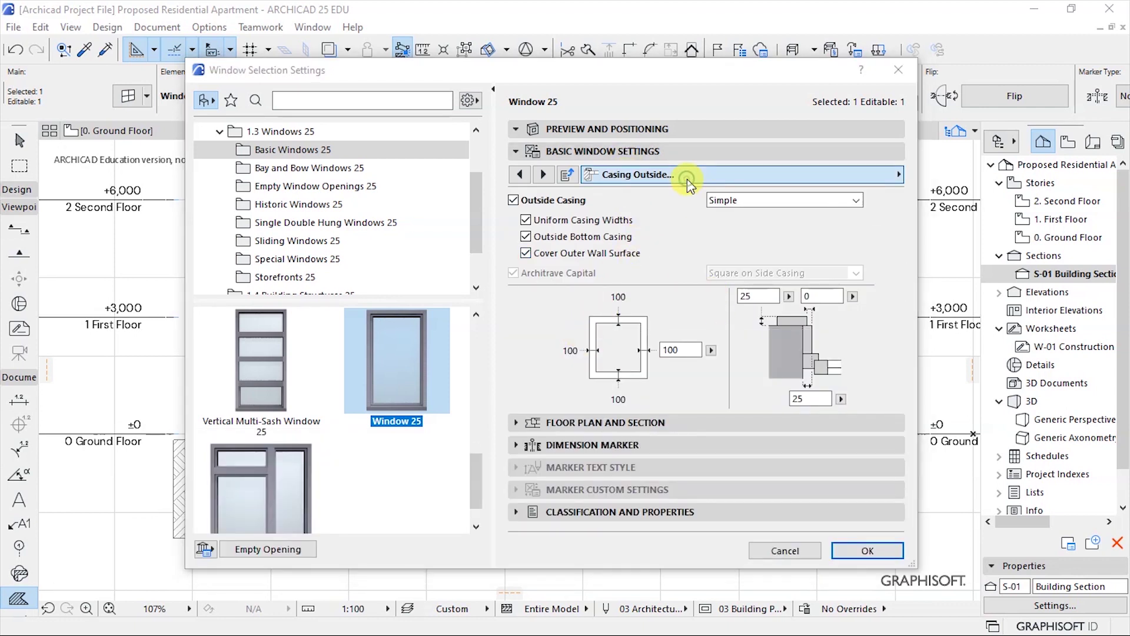
pyautogui.scroll(2, 976, 200)
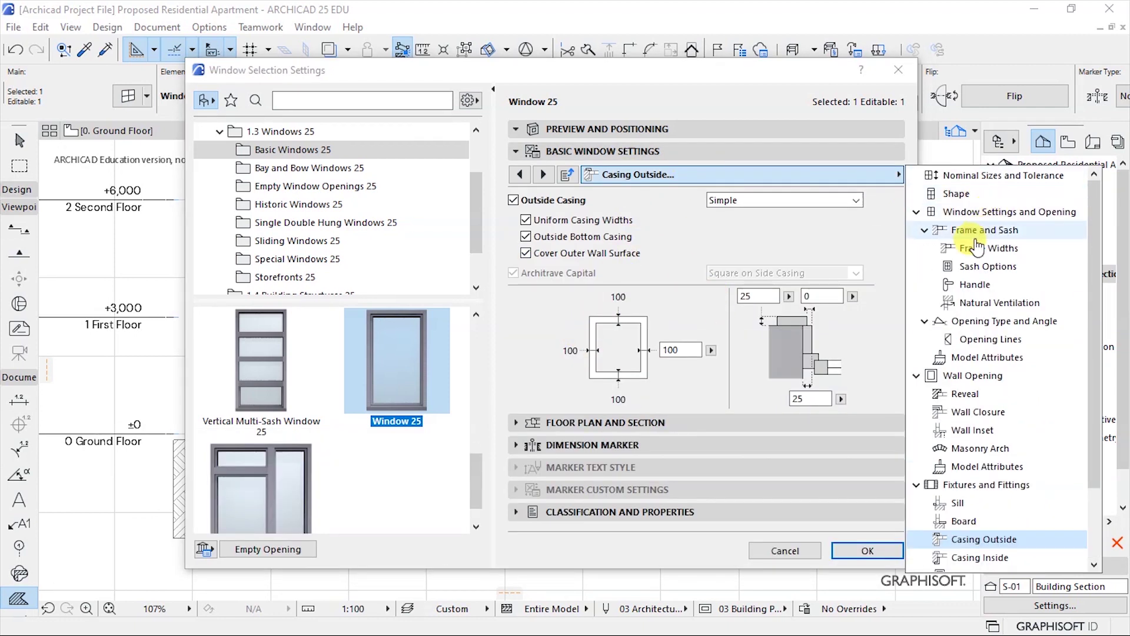
pyautogui.click(956, 193)
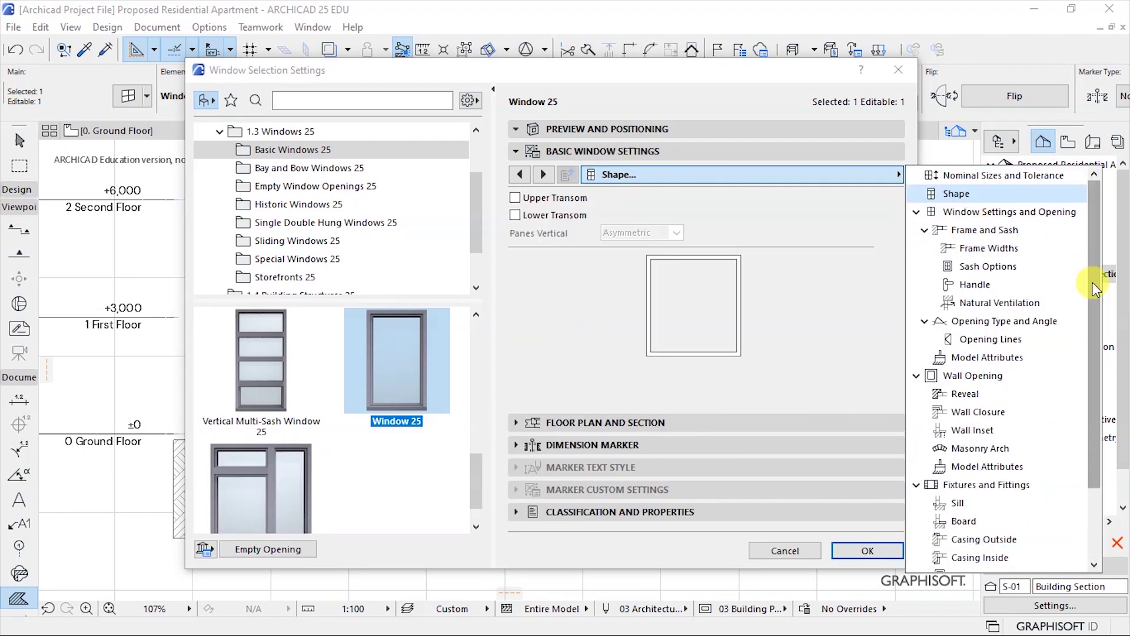
pyautogui.click(981, 265)
pyautogui.click(617, 268)
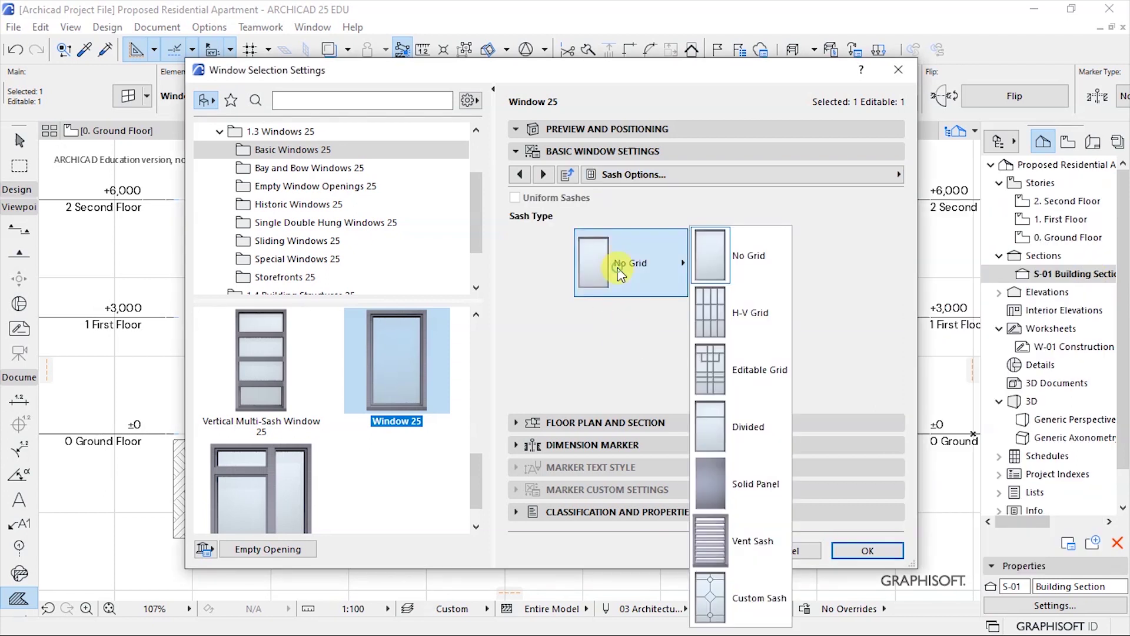
pyautogui.click(760, 325)
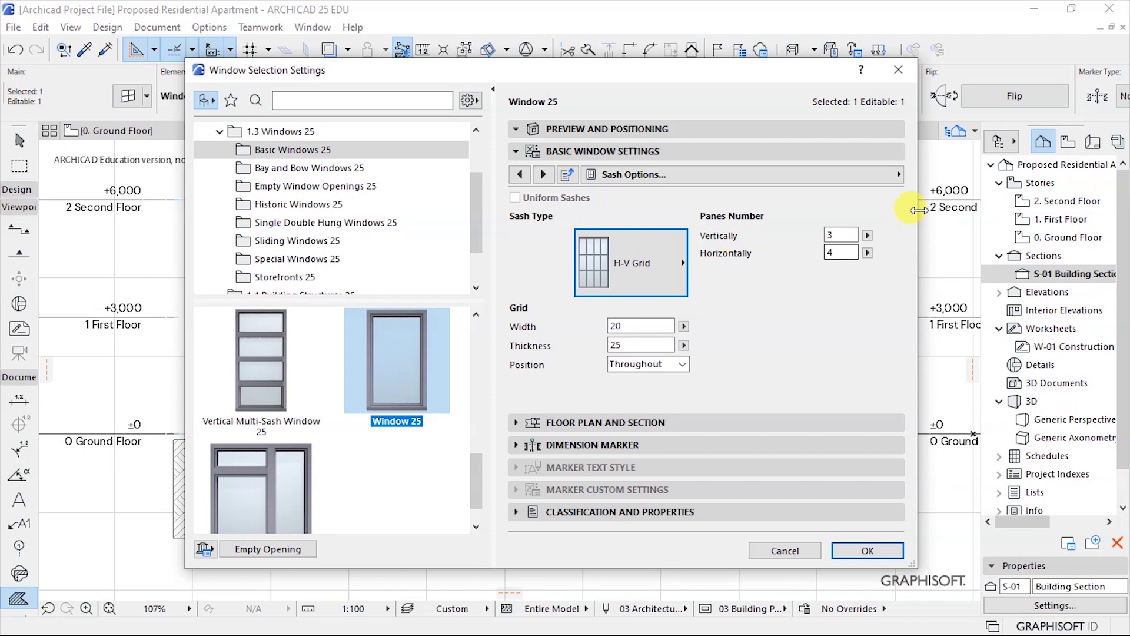
# Step: Set the bedroom window's main sash opening type to Fixed Sash and apply the window settings
pyautogui.click(897, 174)
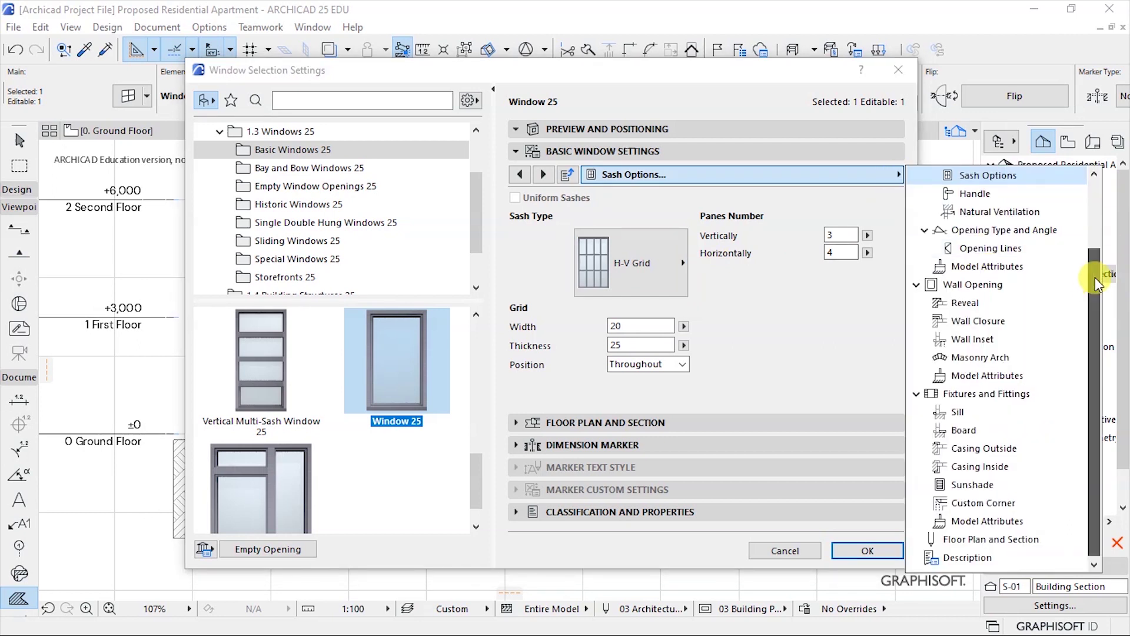
pyautogui.moveTo(1098, 285); pyautogui.dragTo(1082, 247)
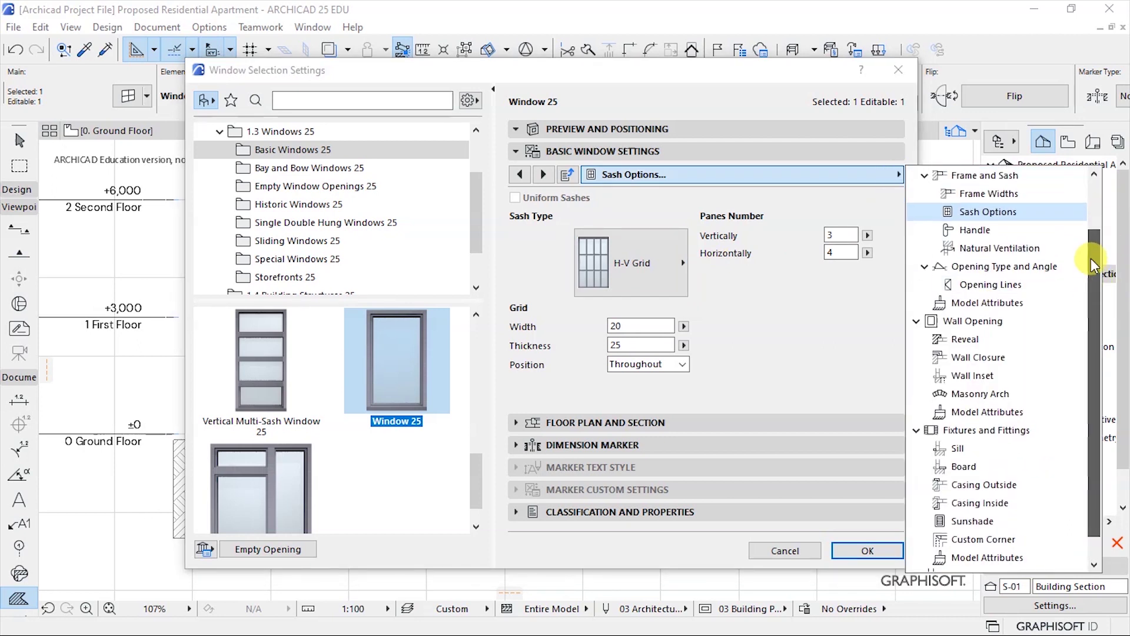
pyautogui.click(972, 176)
pyautogui.click(584, 254)
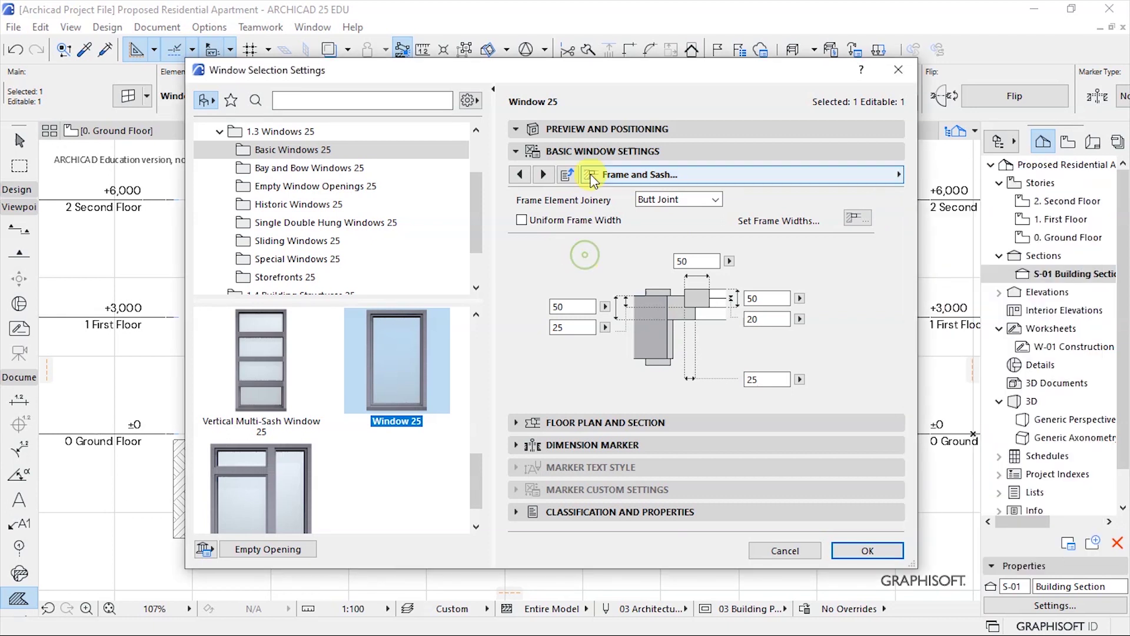
pyautogui.click(585, 129)
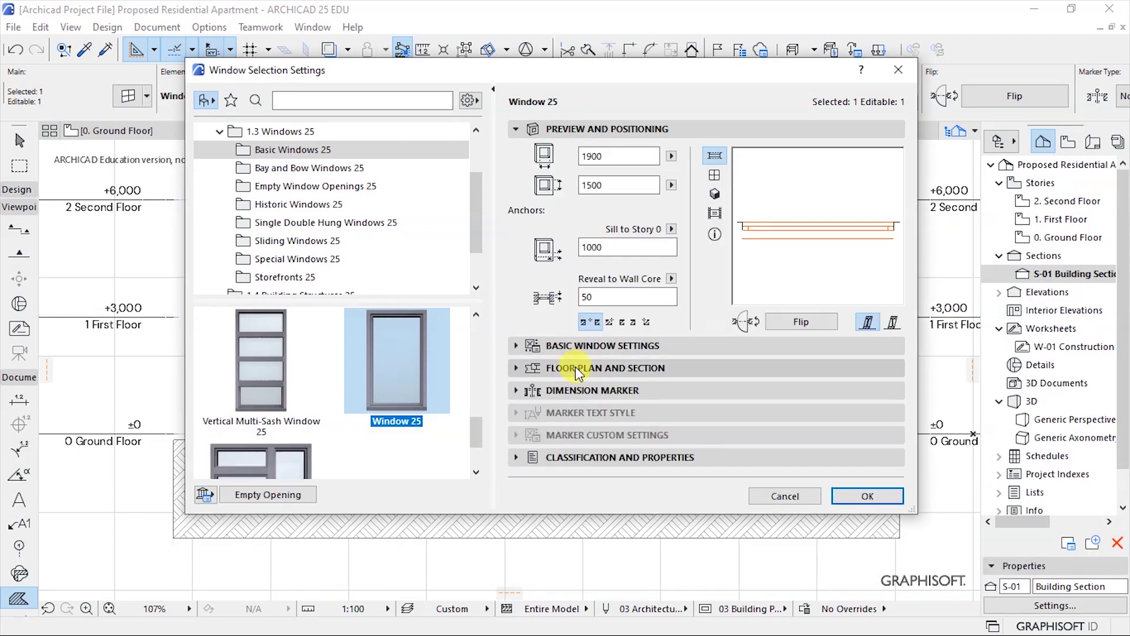
pyautogui.click(575, 346)
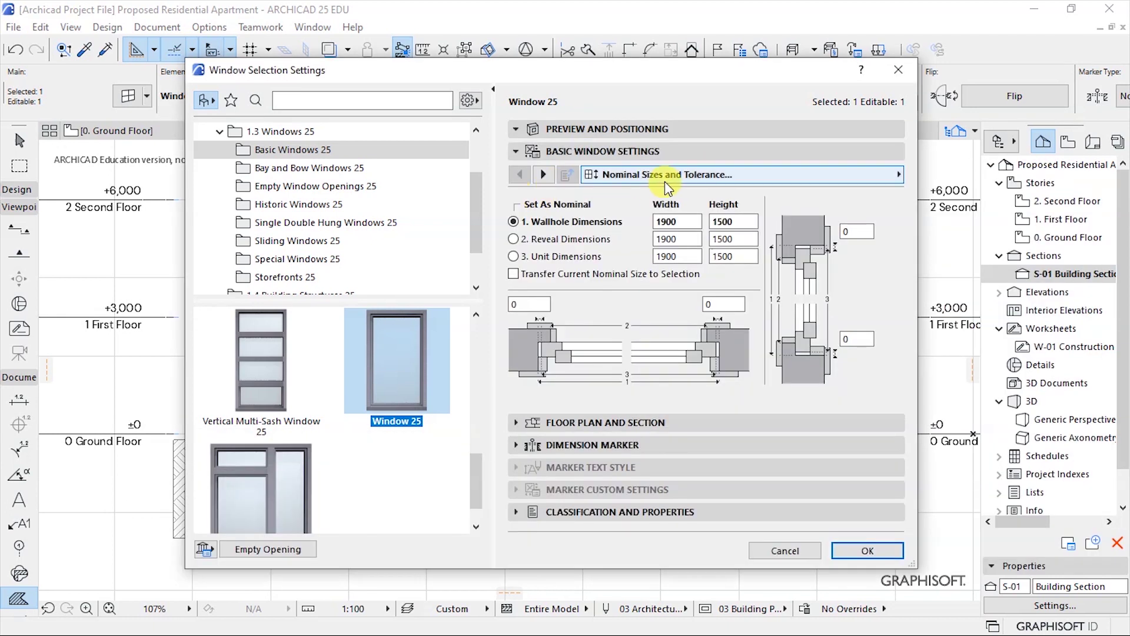
pyautogui.click(542, 175)
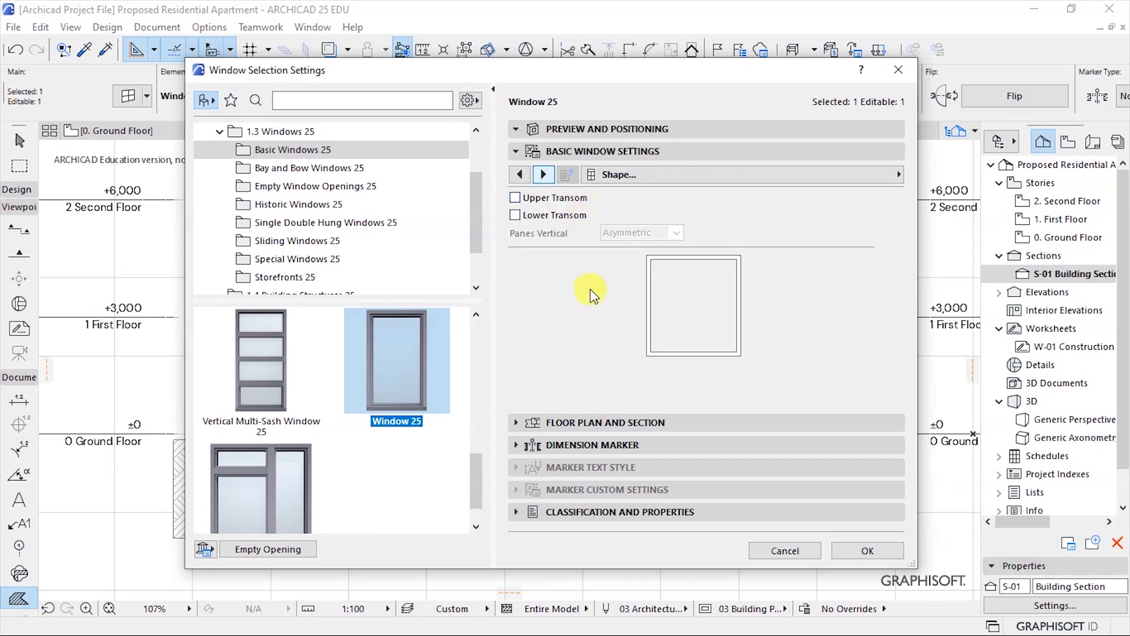
pyautogui.click(551, 179)
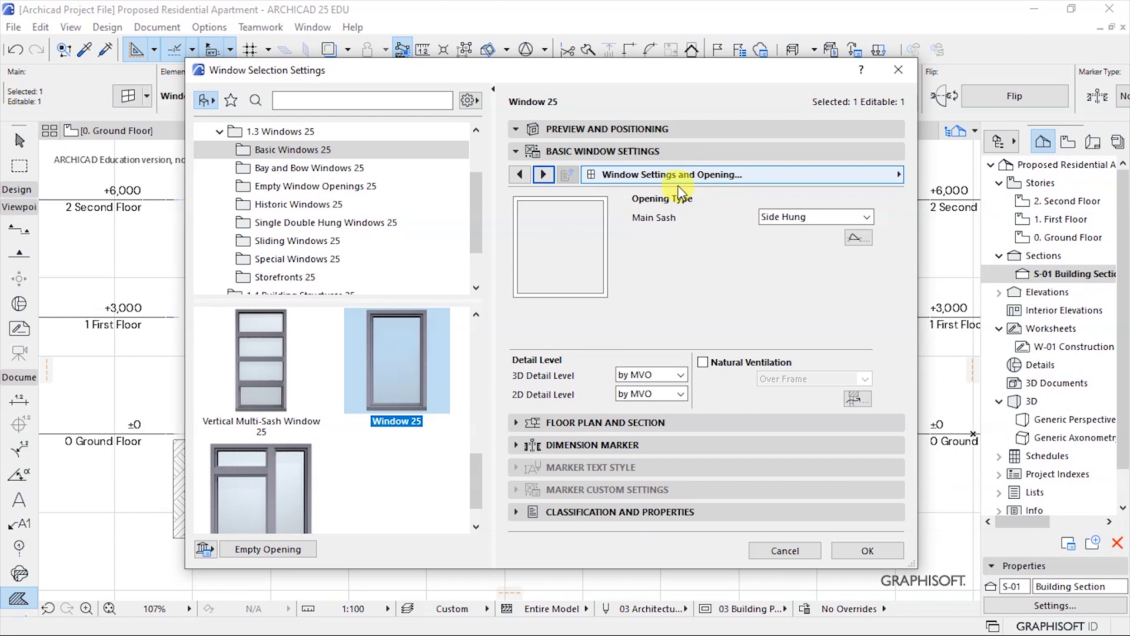
pyautogui.click(789, 218)
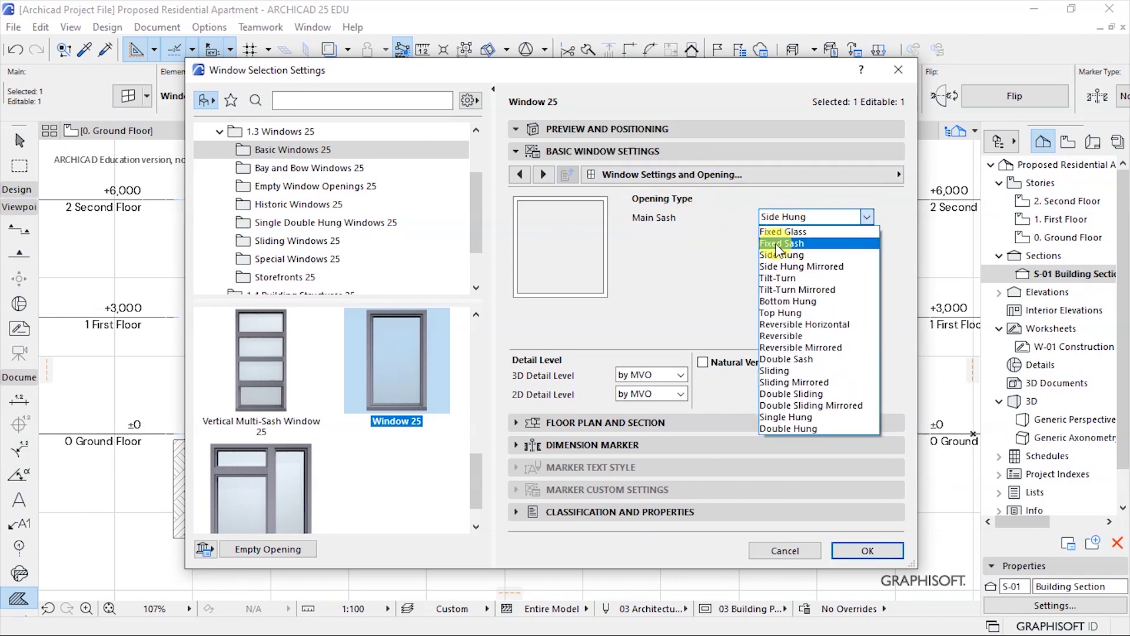
pyautogui.click(781, 243)
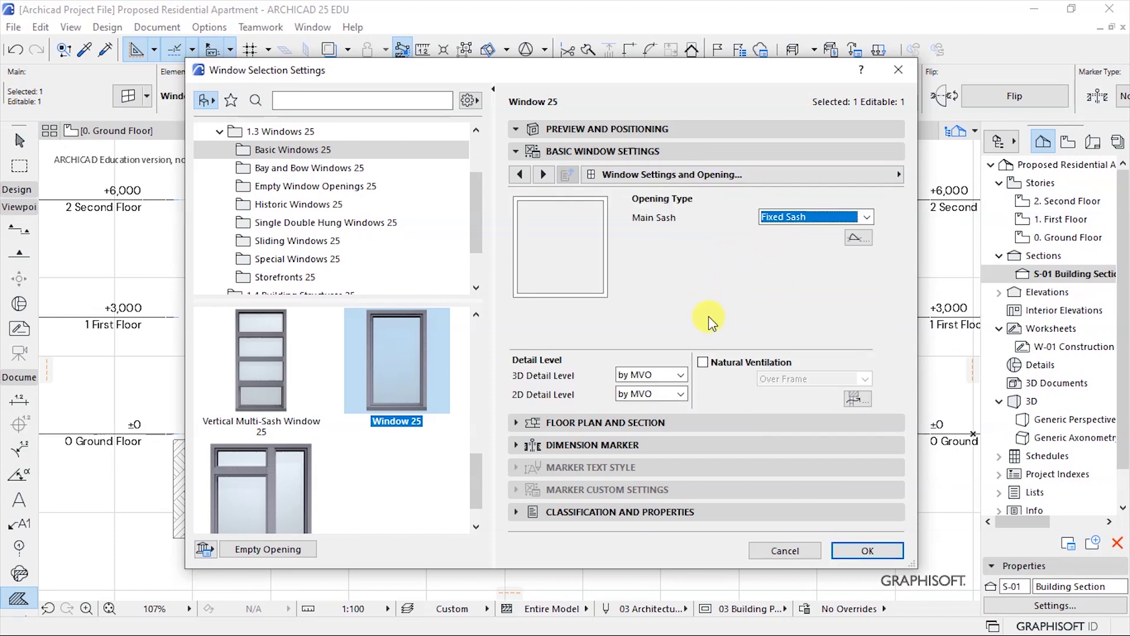
pyautogui.click(873, 556)
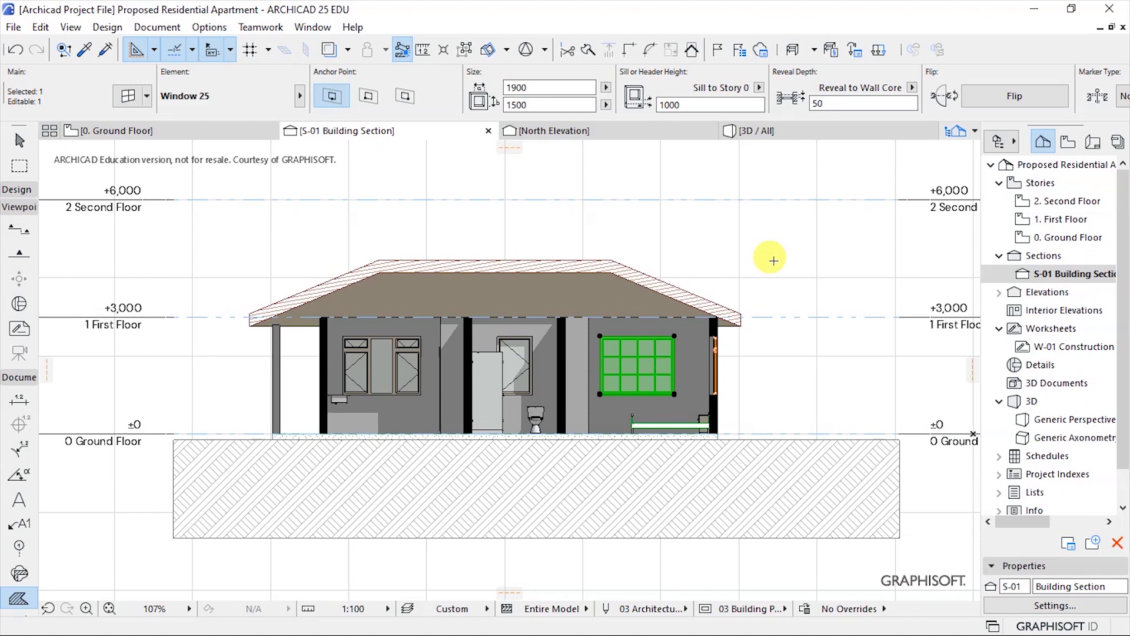
pyautogui.press('Escape')
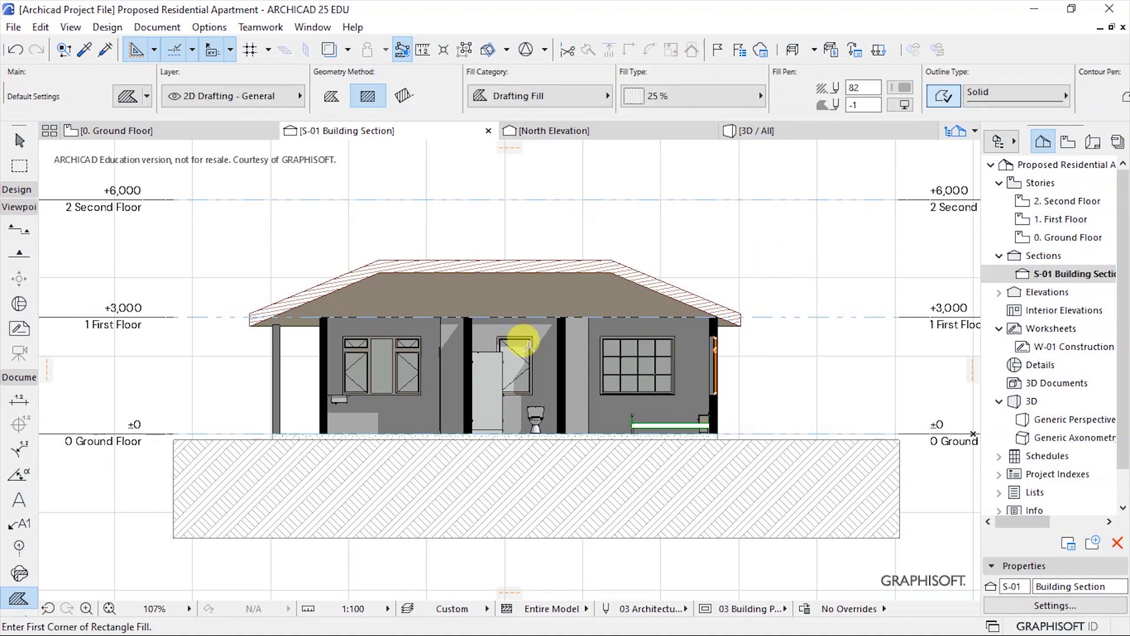
# Step: Change the bathroom window to a Top Hung sash, 600 wide by 600 high, with its sill at 1500
pyautogui.scroll(1, 444, 359)
pyautogui.scroll(3, 453, 333)
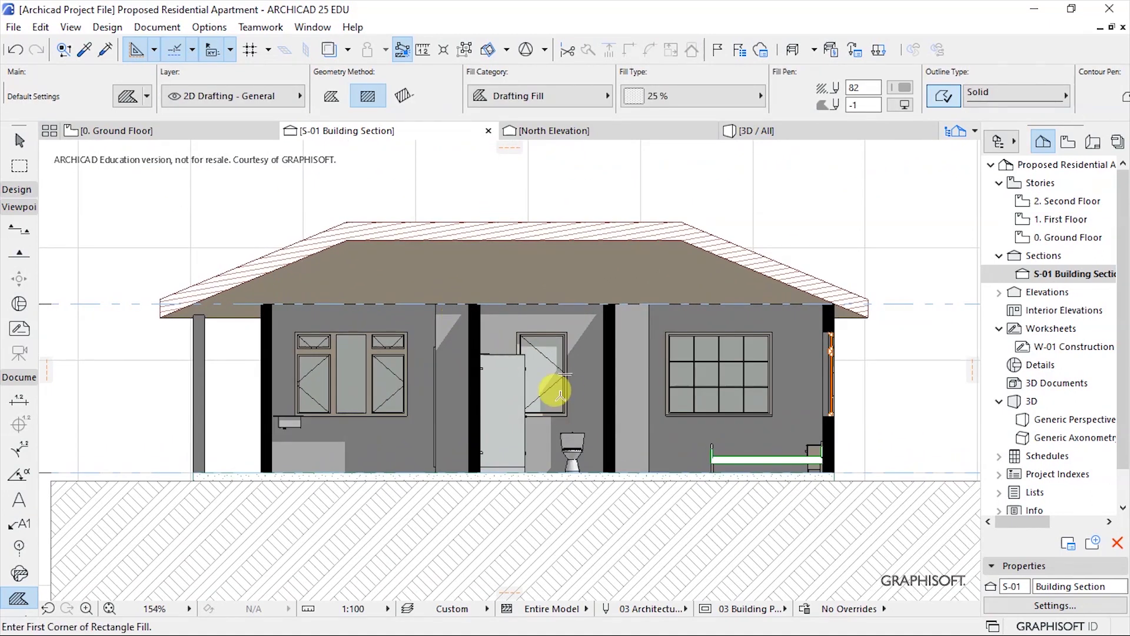
pyautogui.keyDown('shift'); pyautogui.click(563, 413); pyautogui.keyUp('shift')
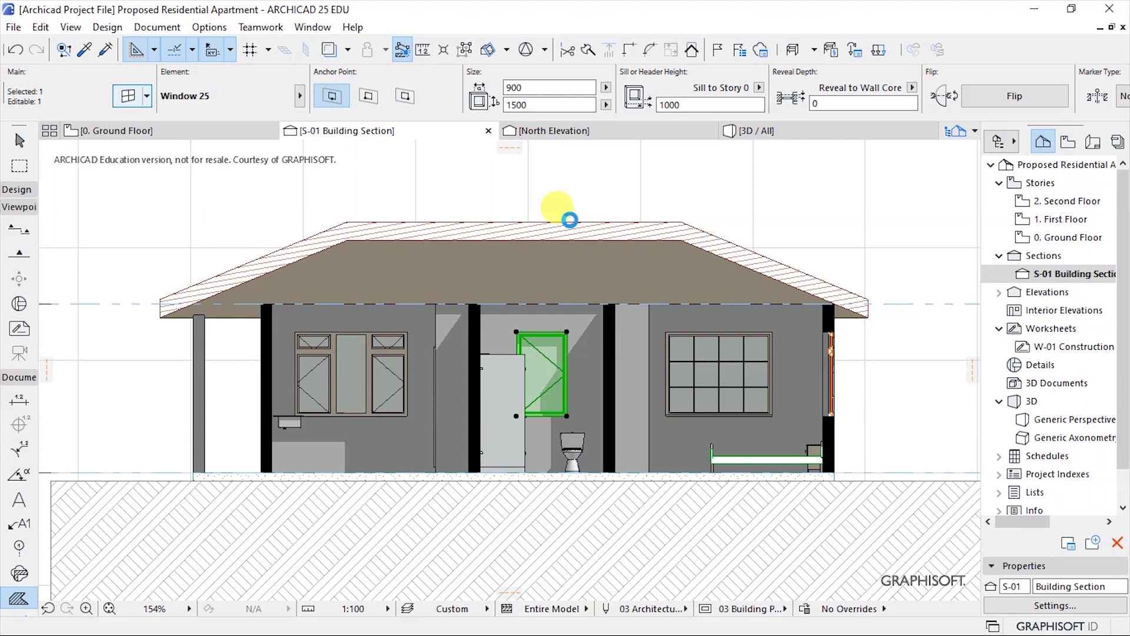
pyautogui.hotkey('ctrl', 't')
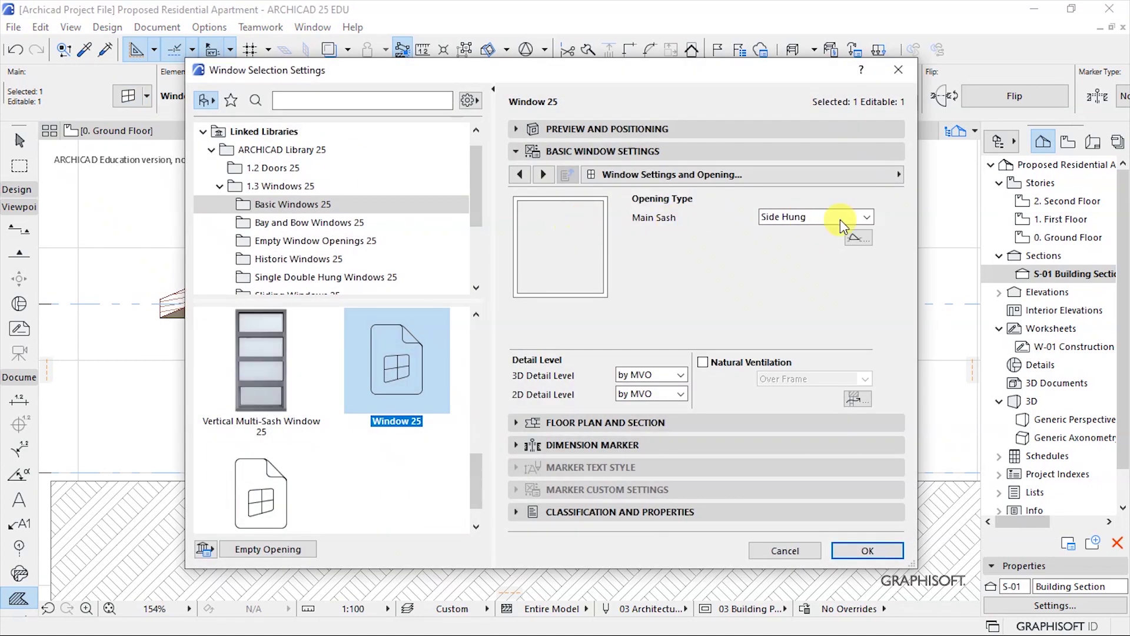
pyautogui.click(812, 217)
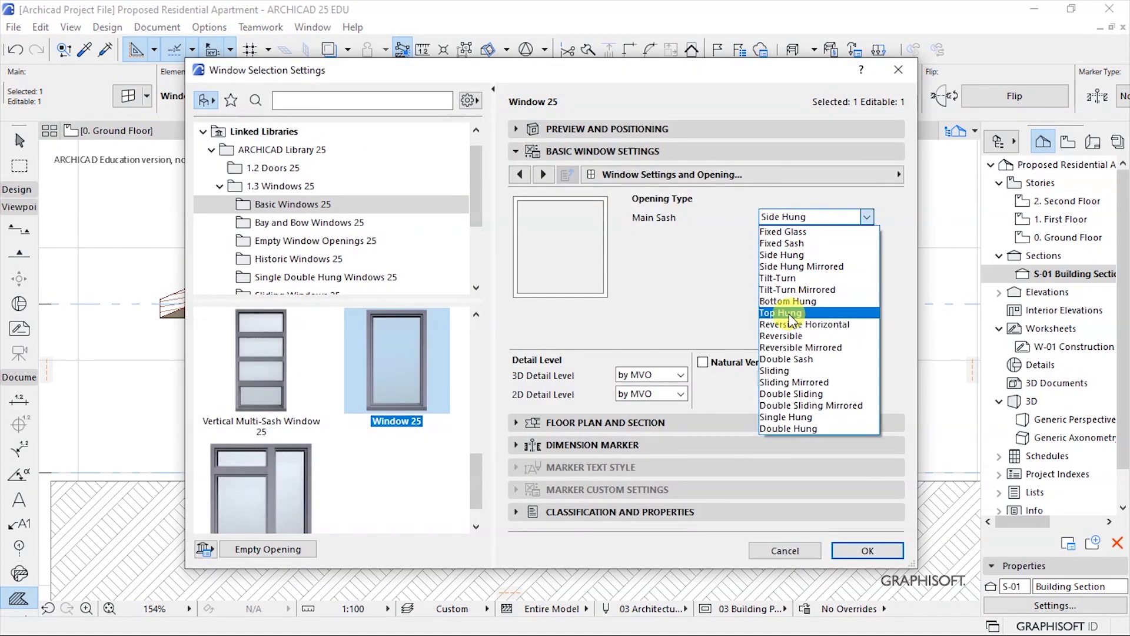
pyautogui.click(791, 320)
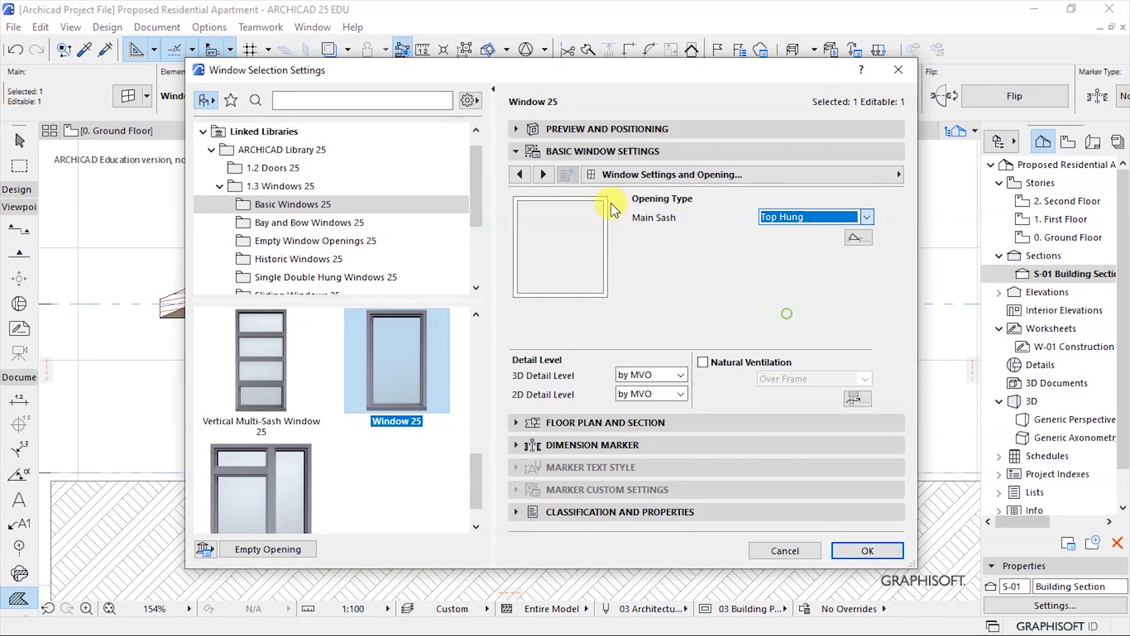
pyautogui.click(618, 130)
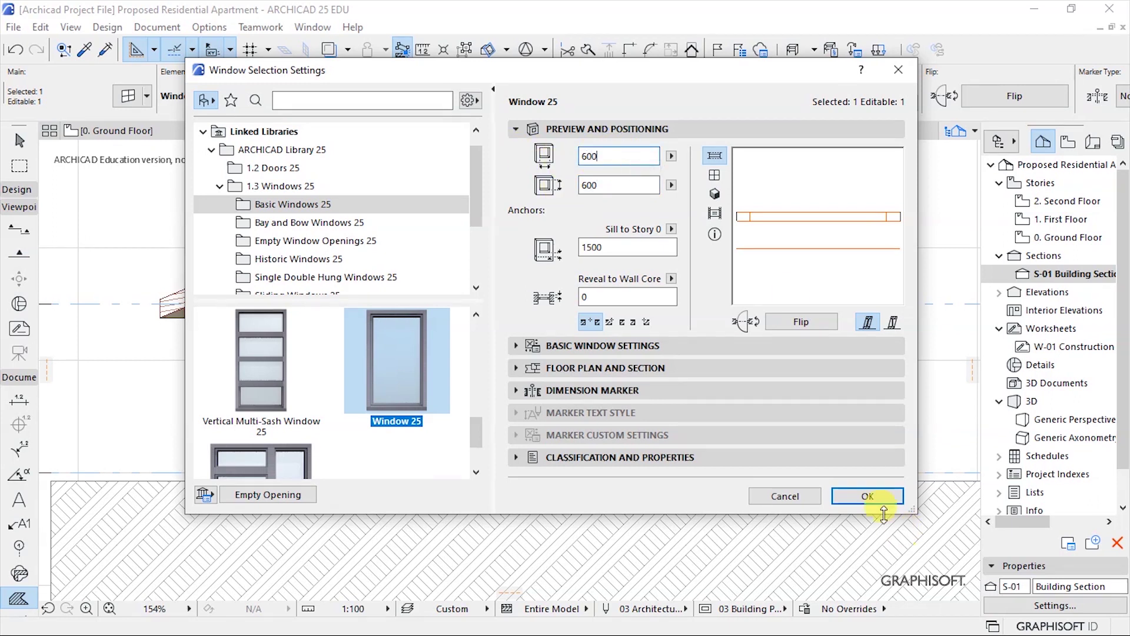
pyautogui.click(877, 495)
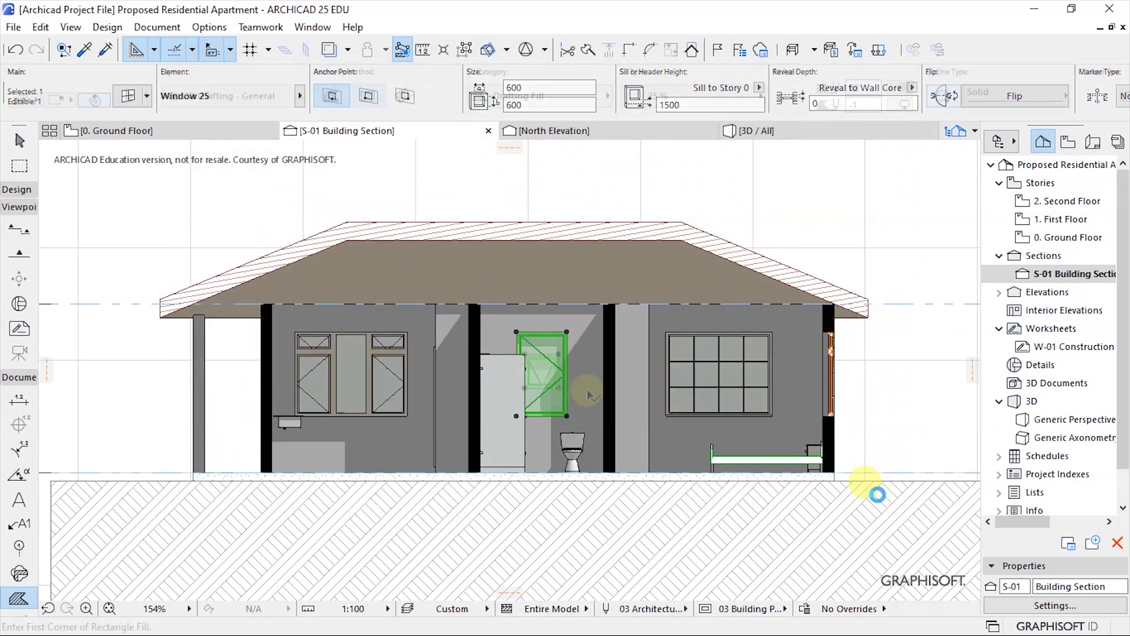
# Step: Move the bathroom window straight up so its top edge aligns with the top of the bedroom window
pyautogui.hotkey('ctrl', 'd')
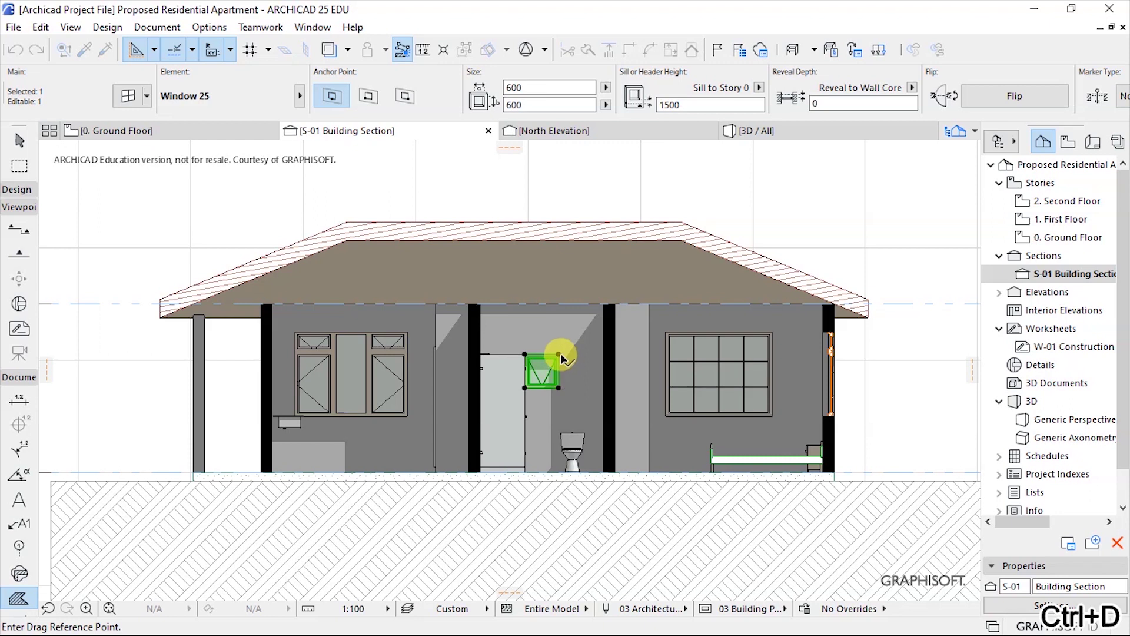
pyautogui.click(560, 354)
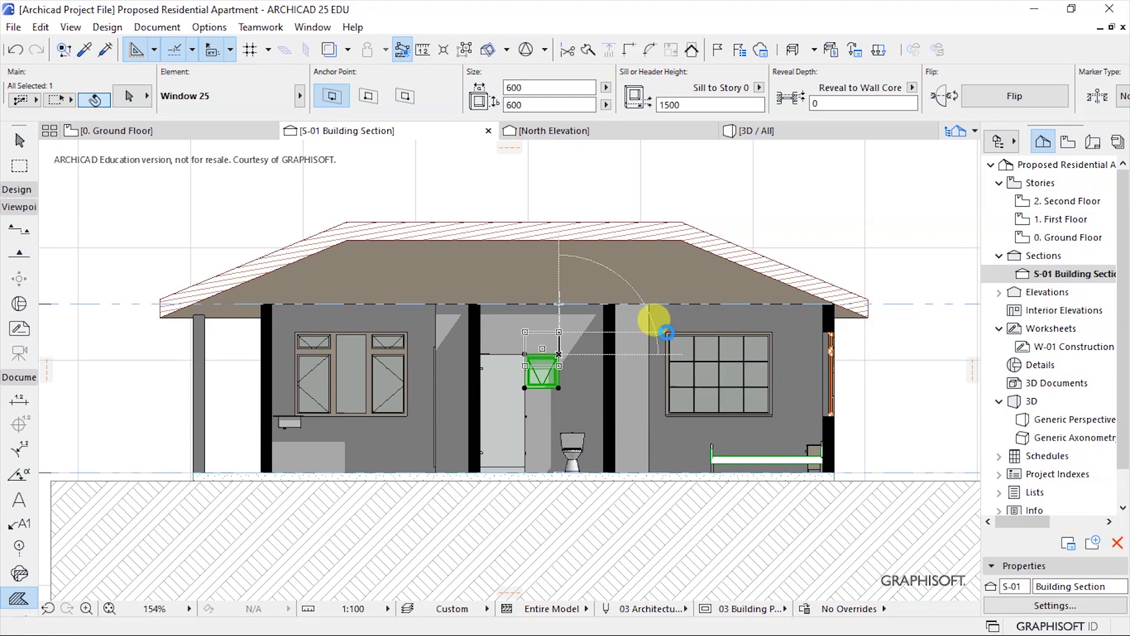
pyautogui.click(667, 337)
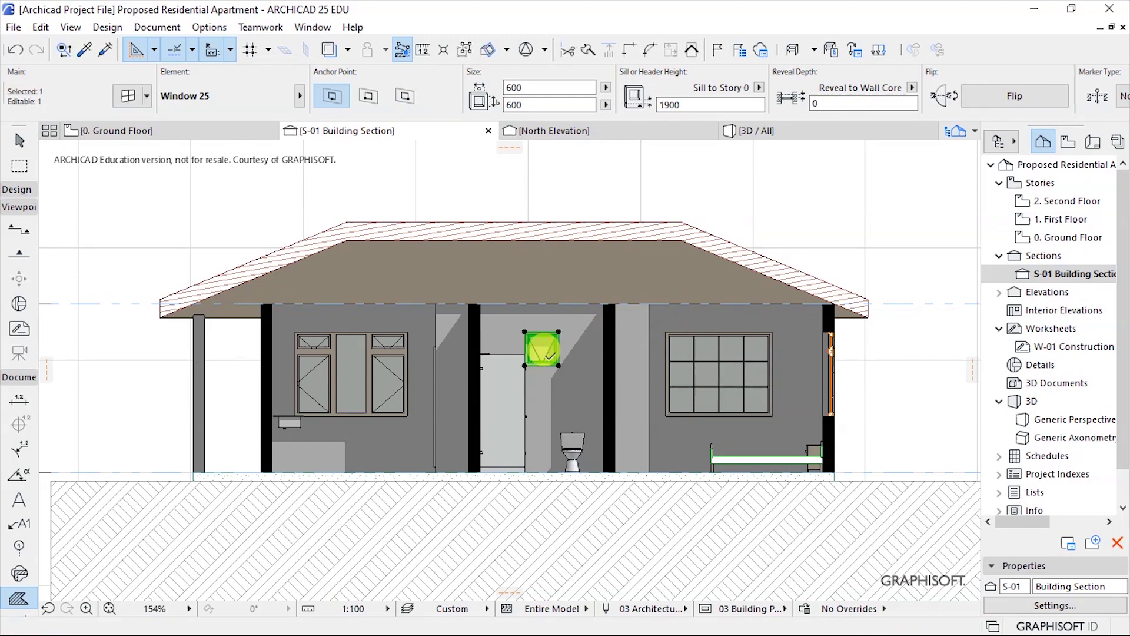
pyautogui.press('Escape')
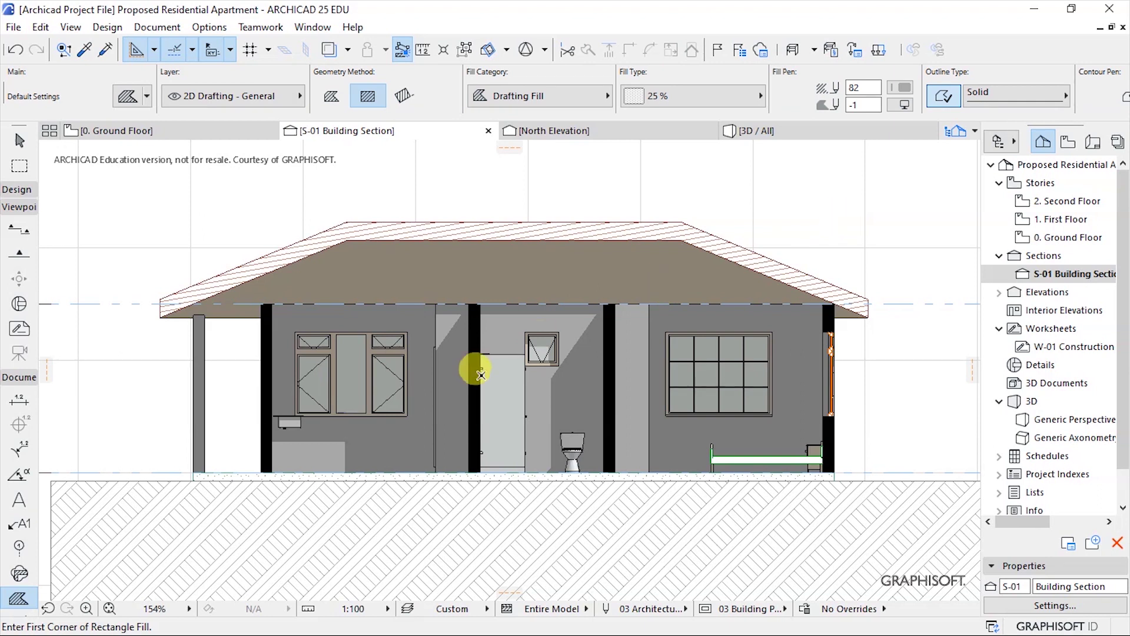
# Step: Place a linear vertical dimension chain beside the building between the ground, first and second floor levels
pyautogui.scroll(-3, 480, 373)
pyautogui.scroll(2, 449, 358)
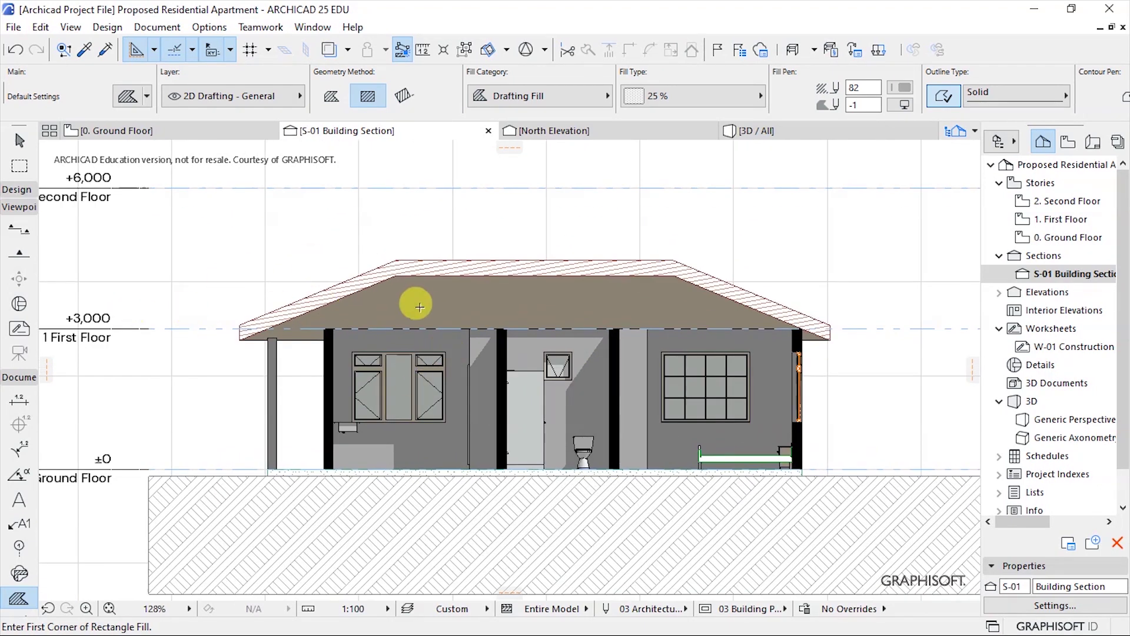
pyautogui.scroll(-1, 419, 306)
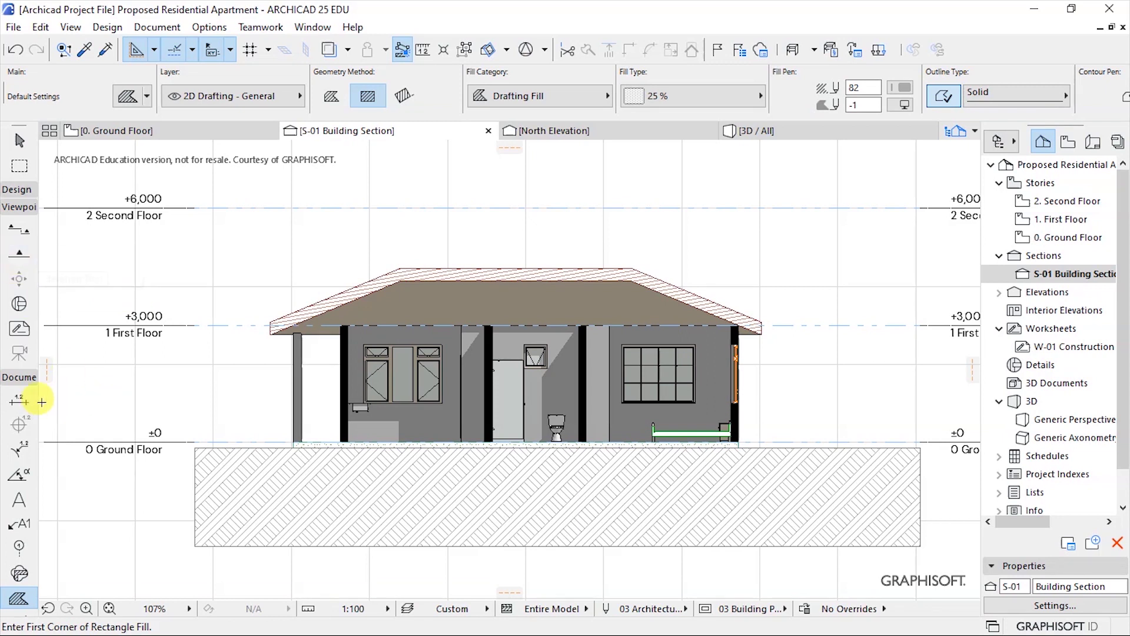
pyautogui.click(19, 405)
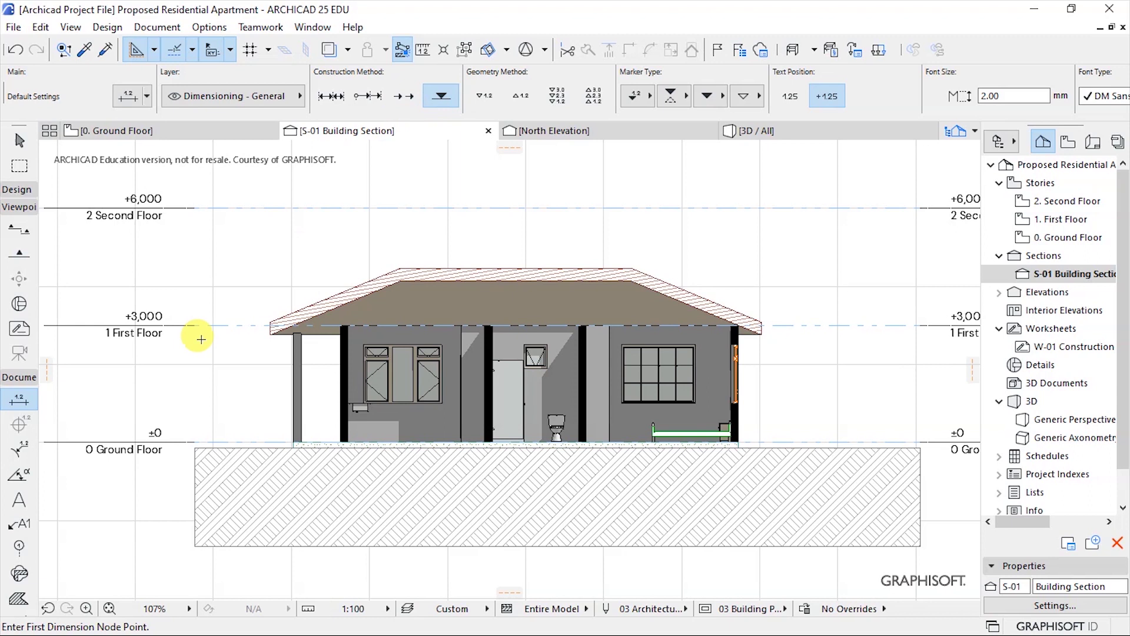
pyautogui.click(324, 96)
pyautogui.click(216, 326)
pyautogui.doubleClick(227, 207)
pyautogui.click(236, 207)
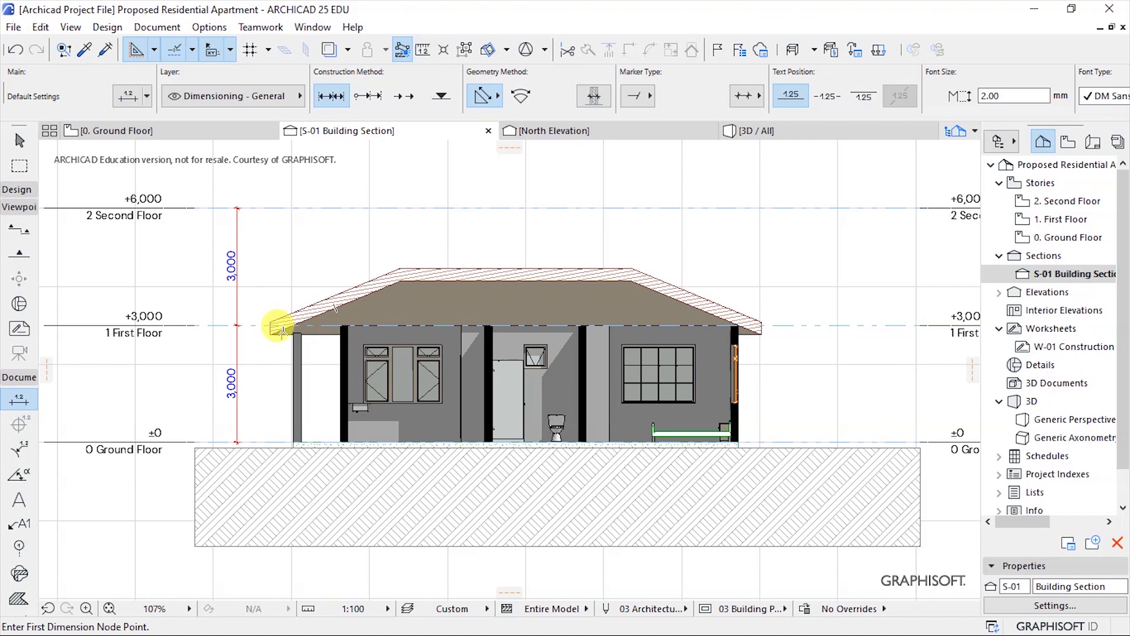
# Step: Place a vertical dimension chain through the bedroom's gridded window, from the floor levels to the window's bottom and top edges
pyautogui.scroll(3, 230, 388)
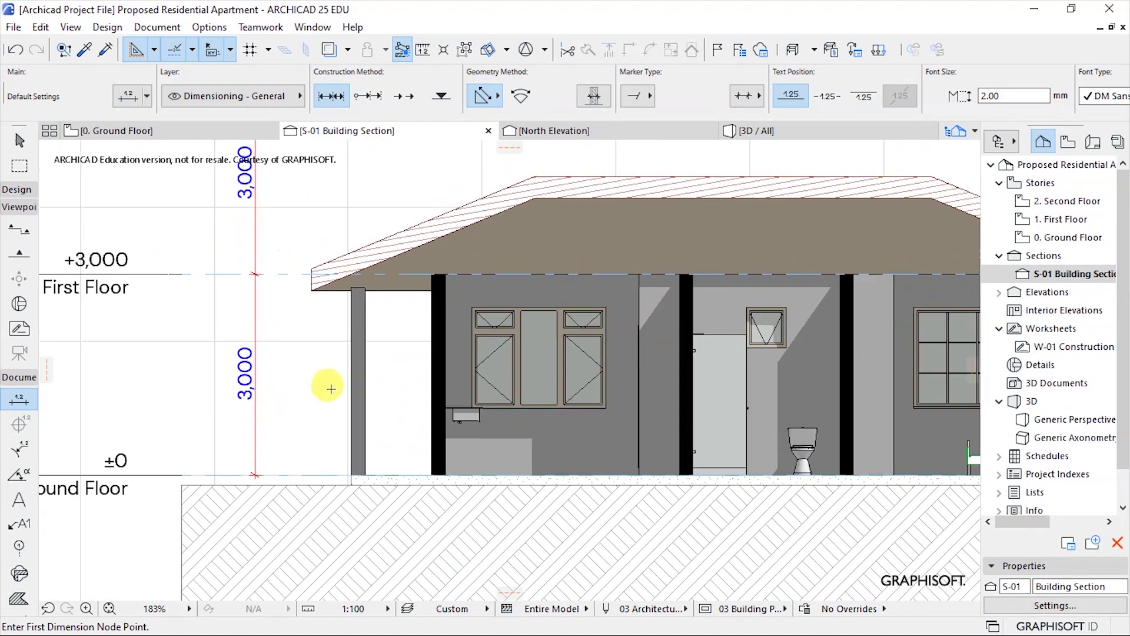
pyautogui.scroll(-2, 331, 388)
pyautogui.scroll(4, 761, 387)
pyautogui.click(712, 288)
pyautogui.click(712, 410)
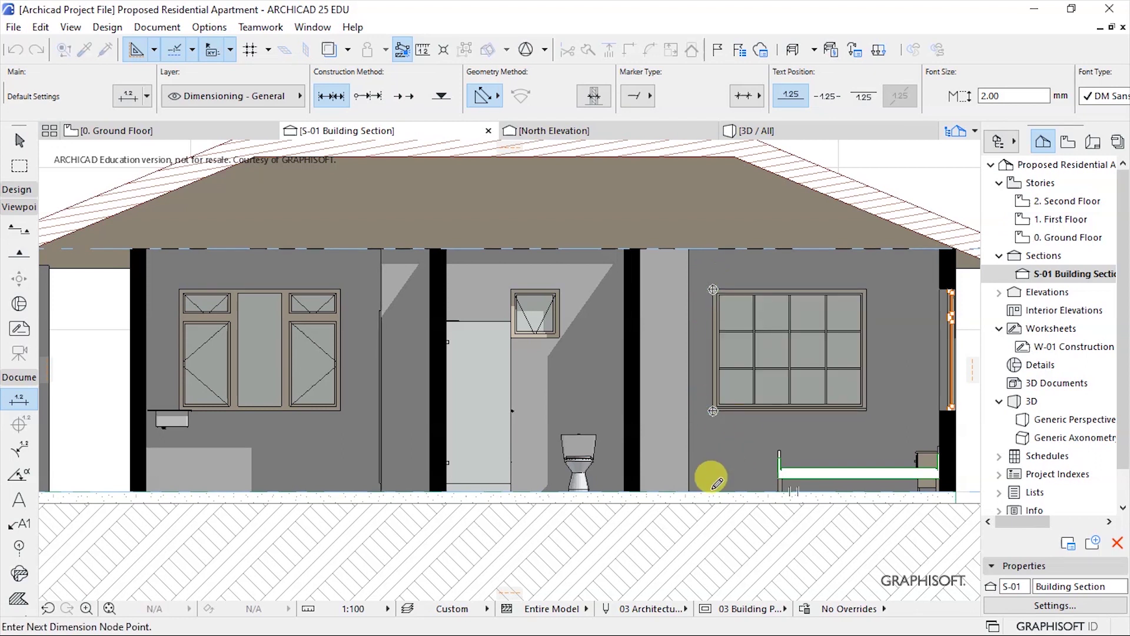
pyautogui.doubleClick(714, 248)
pyautogui.click(721, 236)
pyautogui.scroll(-3, 588, 318)
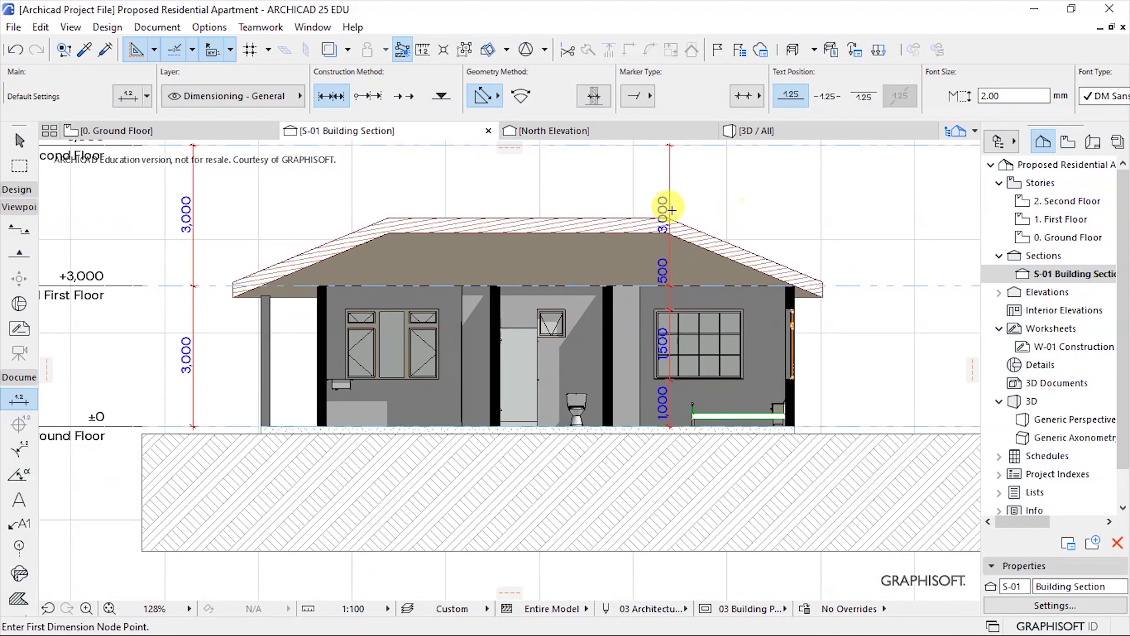
# Step: Place a second vertical dimension chain for the window in the cut exterior bedroom wall, from ground to first floor, just inside the wall
pyautogui.scroll(1, 494, 276)
pyautogui.scroll(-2, 494, 277)
pyautogui.scroll(5, 726, 356)
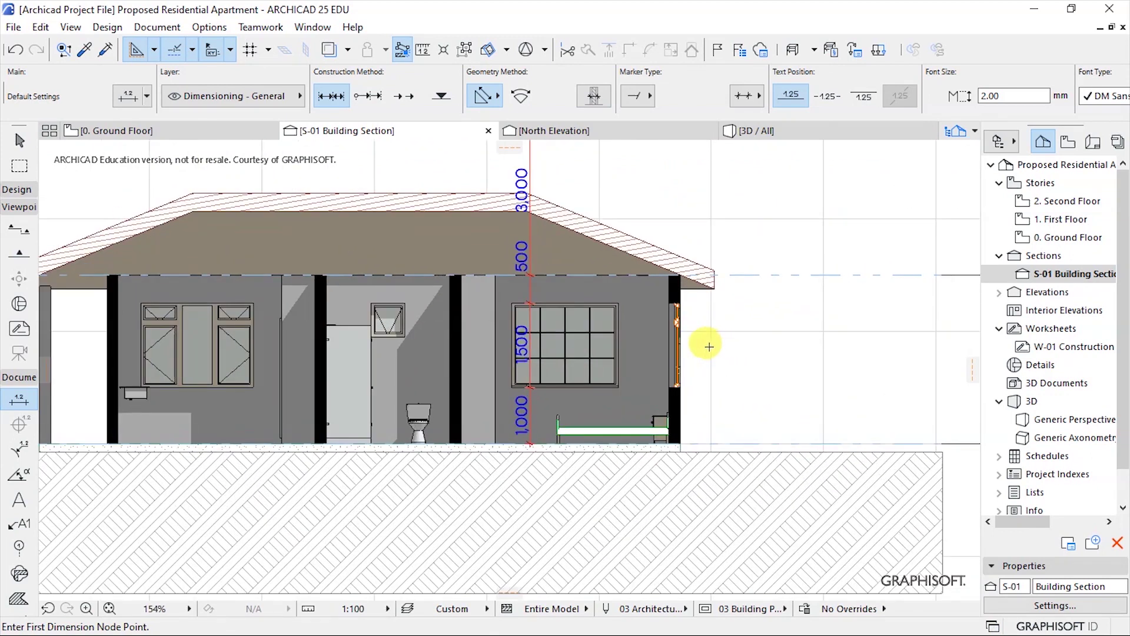
pyautogui.click(659, 416)
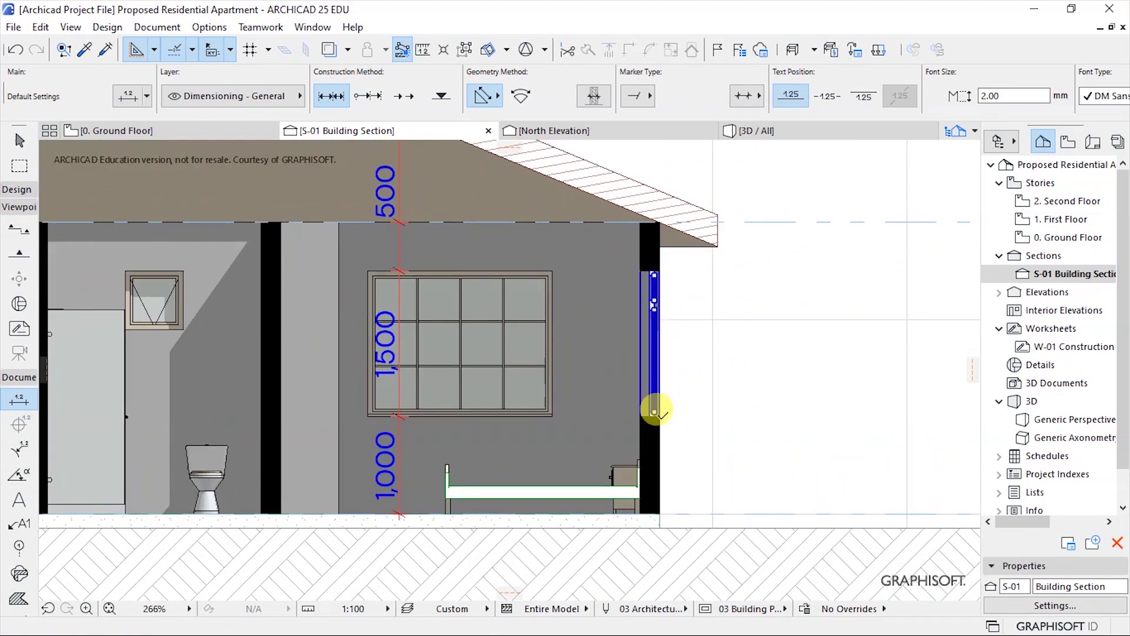
pyautogui.click(664, 266)
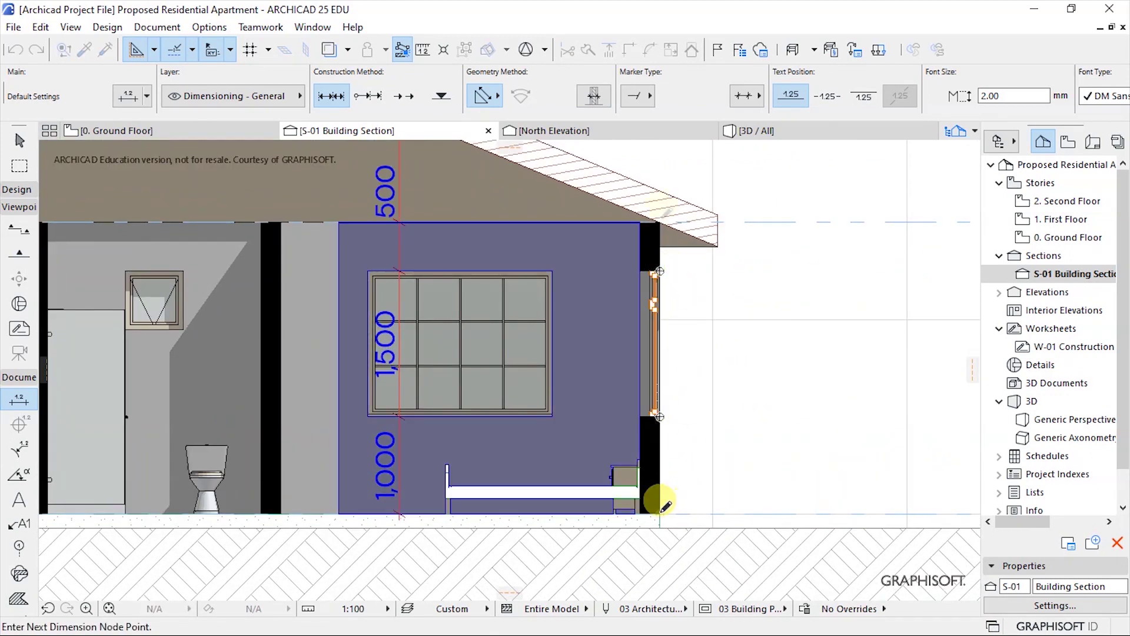
pyautogui.doubleClick(699, 328)
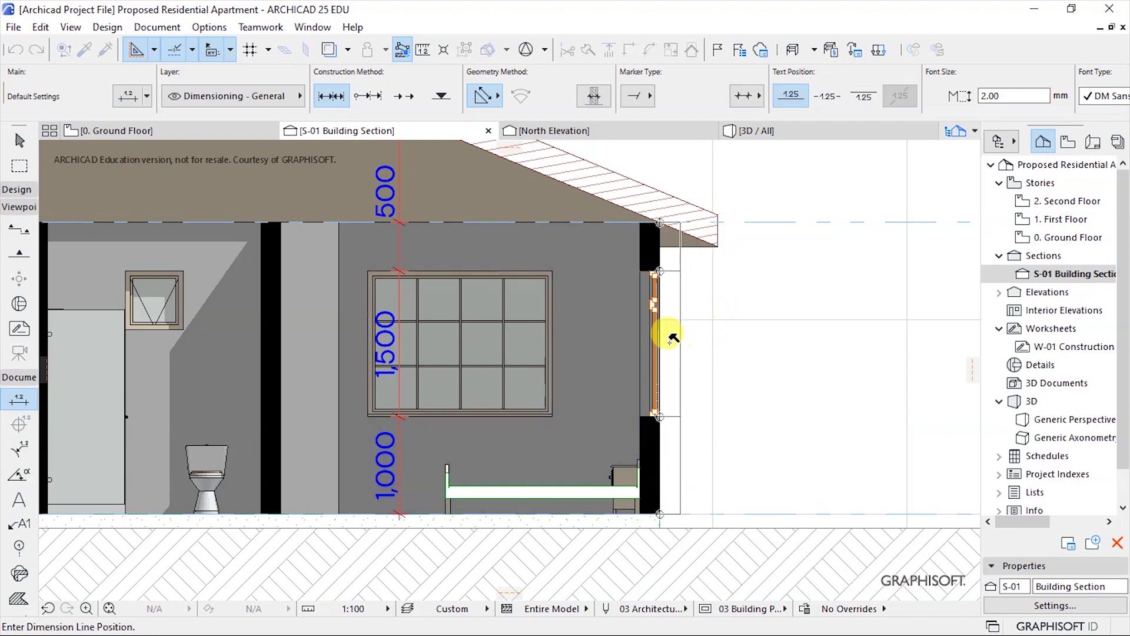
pyautogui.click(615, 330)
pyautogui.scroll(-5, 815, 356)
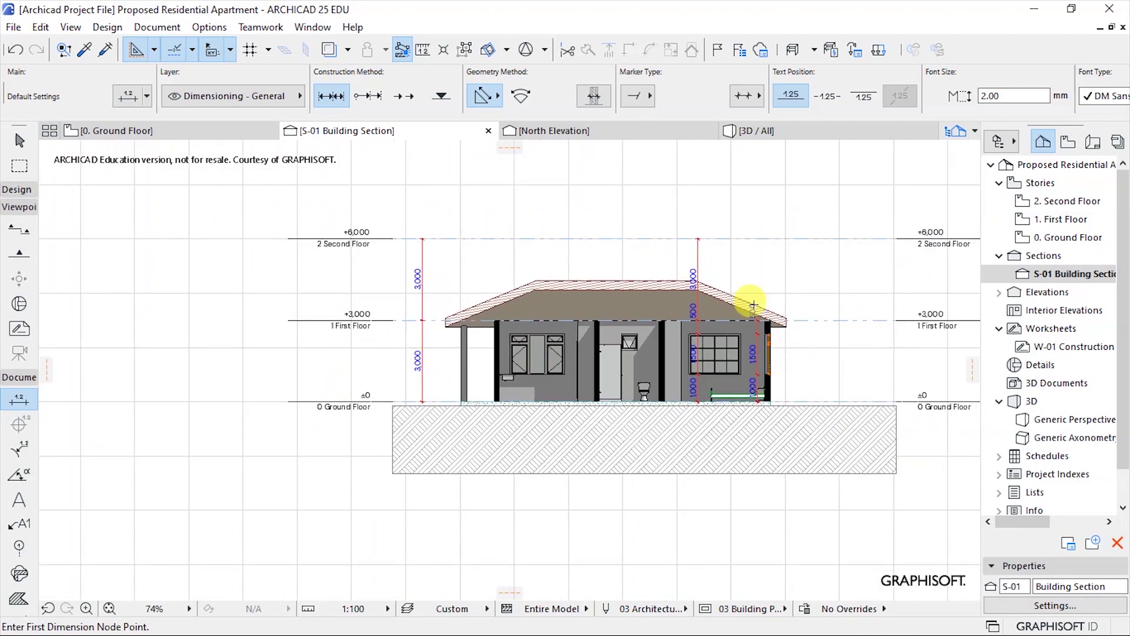
pyautogui.press('Escape')
# Step: Set the font size of both bedroom window dimension chains to 1.50 mm
pyautogui.scroll(5, 824, 418)
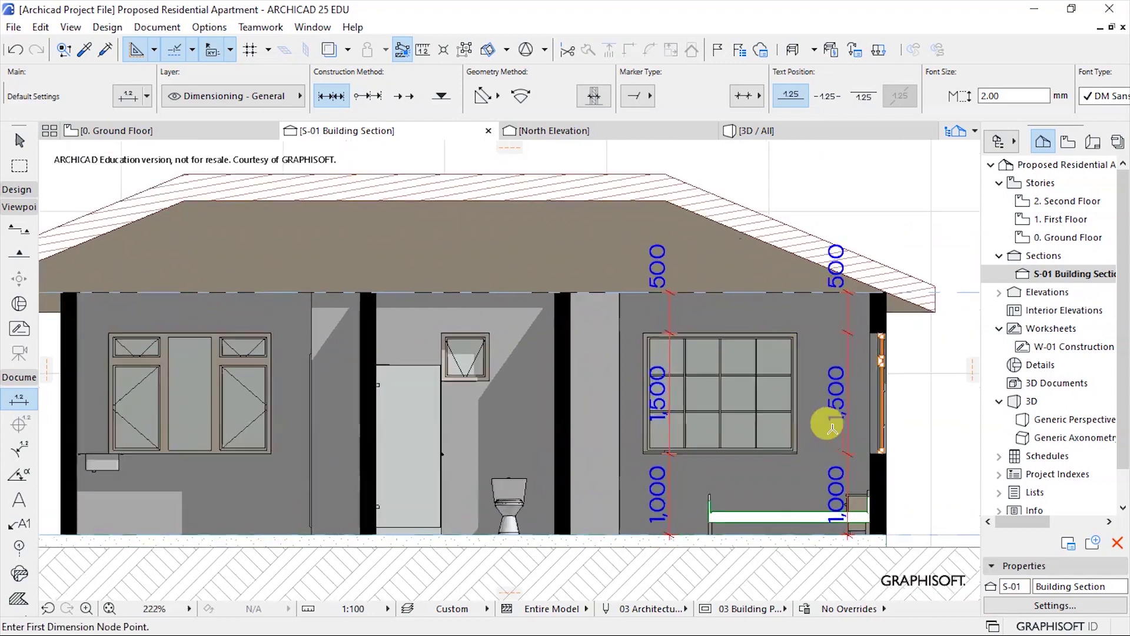
pyautogui.click(596, 489)
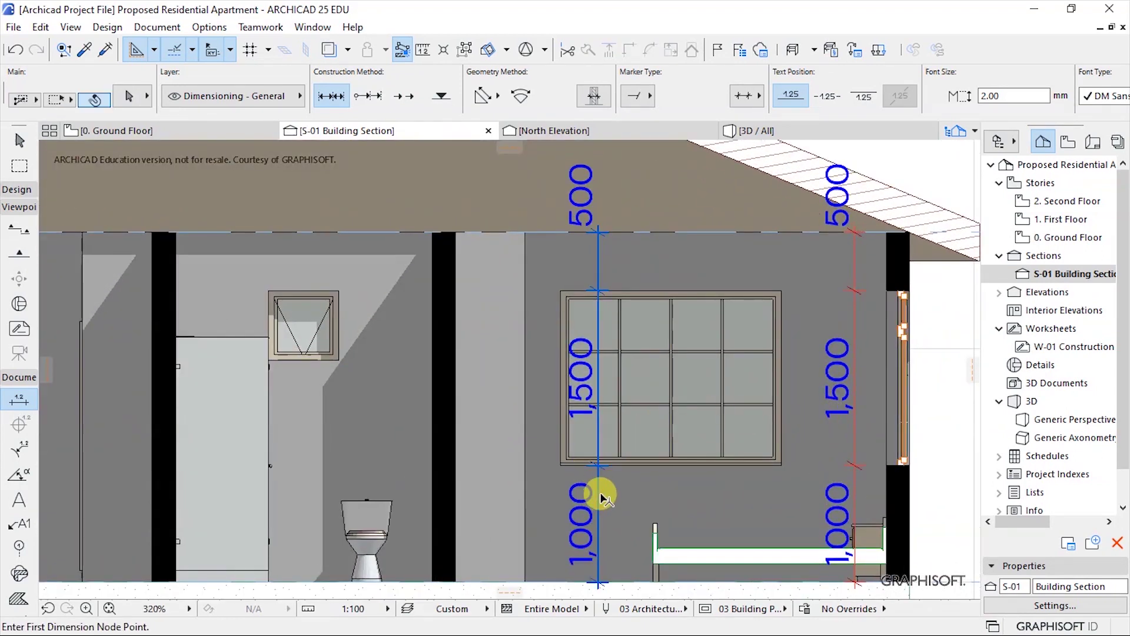
pyautogui.keyDown('shift'); pyautogui.click(856, 436); pyautogui.keyUp('shift')
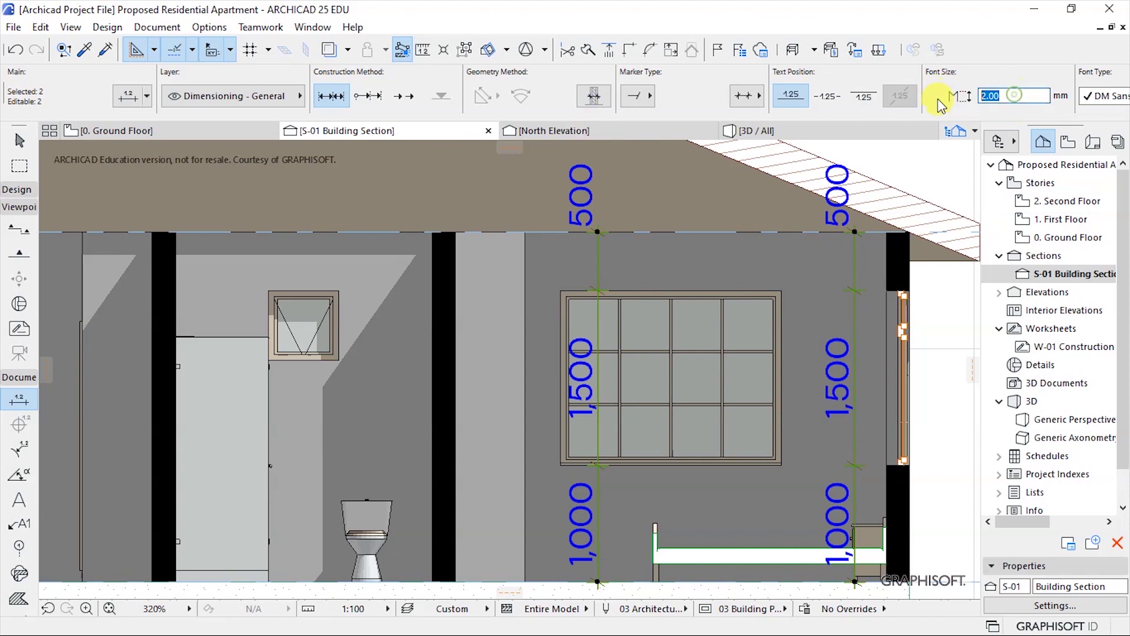
pyautogui.press('Return')
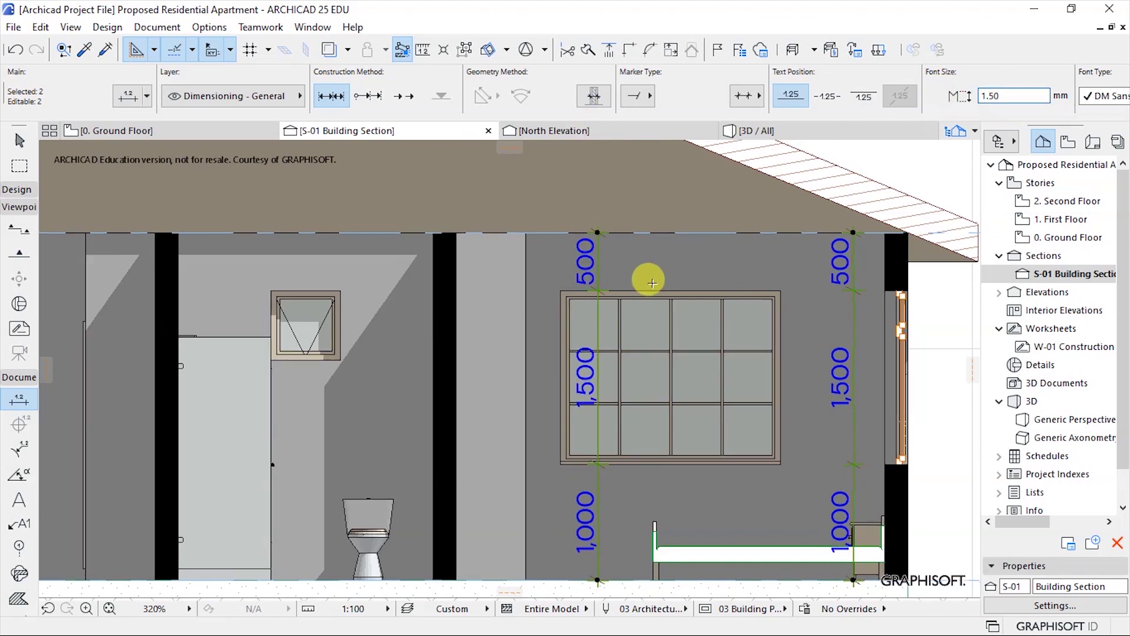
pyautogui.scroll(-4, 695, 289)
pyautogui.press('Escape')
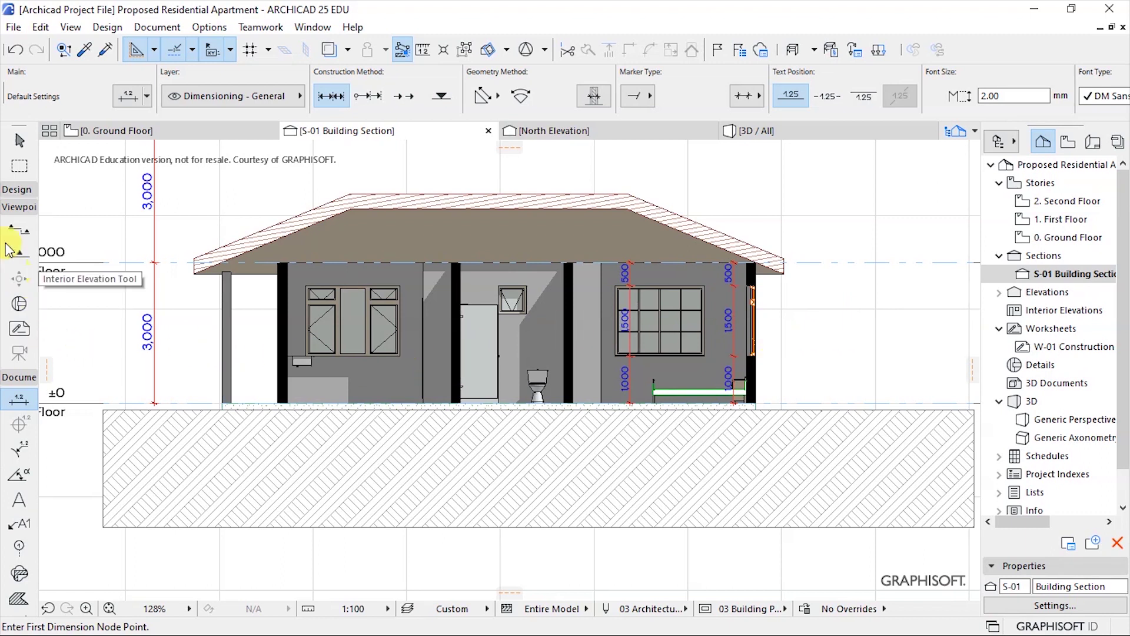
# Step: Add the text "Kitchen" on the kitchen wall below the window with the Text tool
pyautogui.click(17, 207)
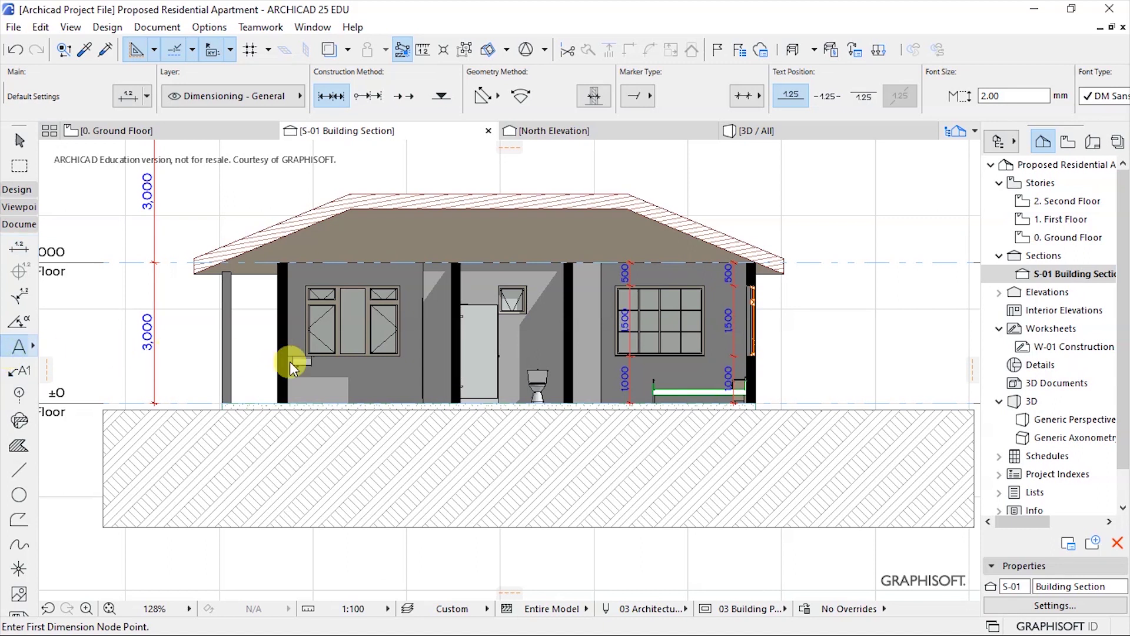
pyautogui.scroll(3, 312, 372)
pyautogui.doubleClick(337, 380)
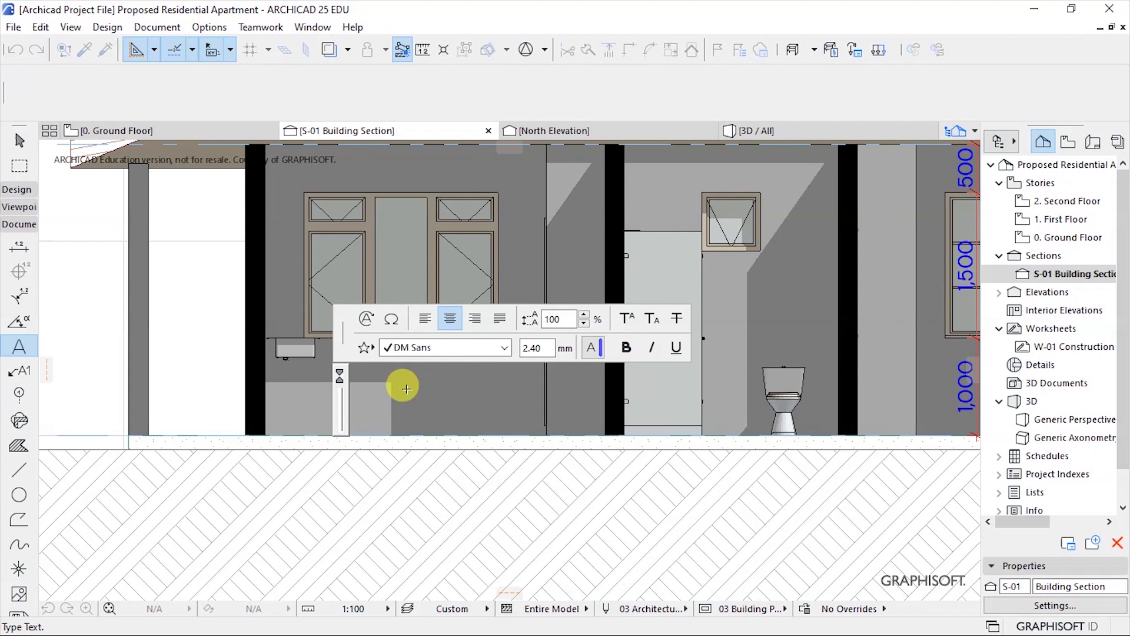
pyautogui.write('ki')
pyautogui.press('BackSpace')
pyautogui.press('BackSpace')
pyautogui.write('K')
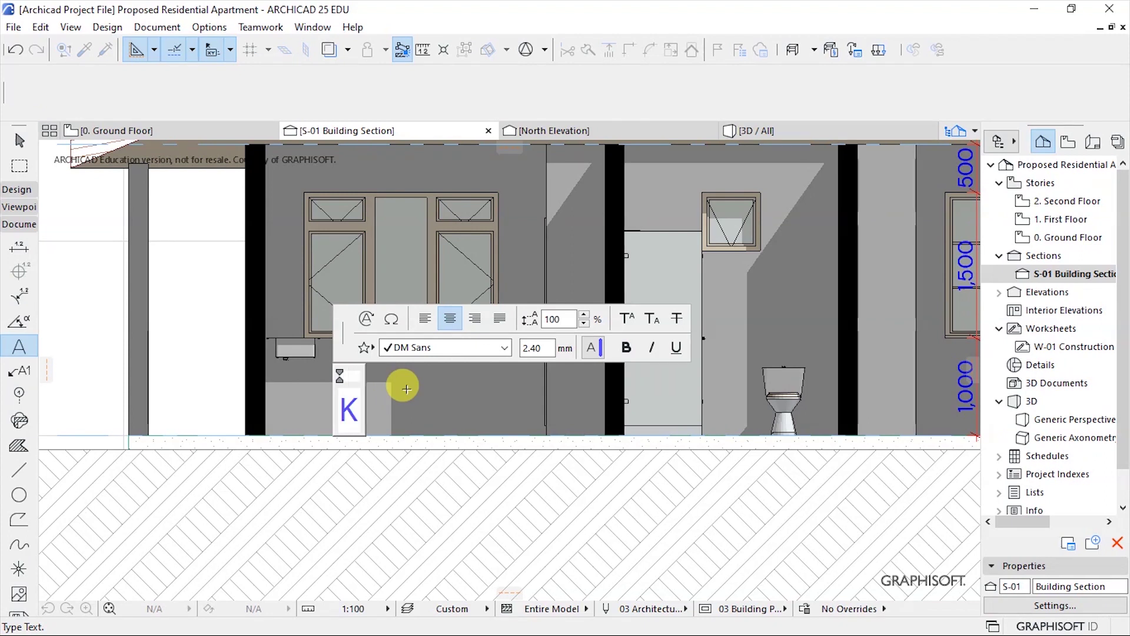
pyautogui.write('itchen')
# Step: Move the Kitchen text up to just below the kitchen window and set its text pen to 1
pyautogui.hotkey('ctrl', 'd')
pyautogui.click(408, 414)
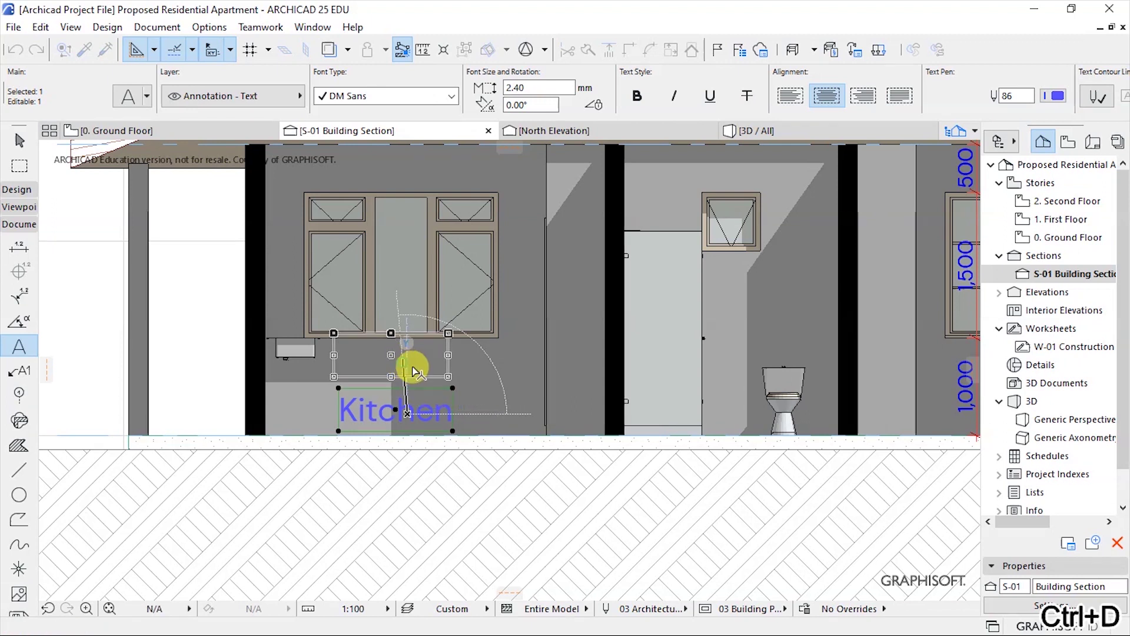
pyautogui.click(403, 358)
pyautogui.scroll(-3, 336, 434)
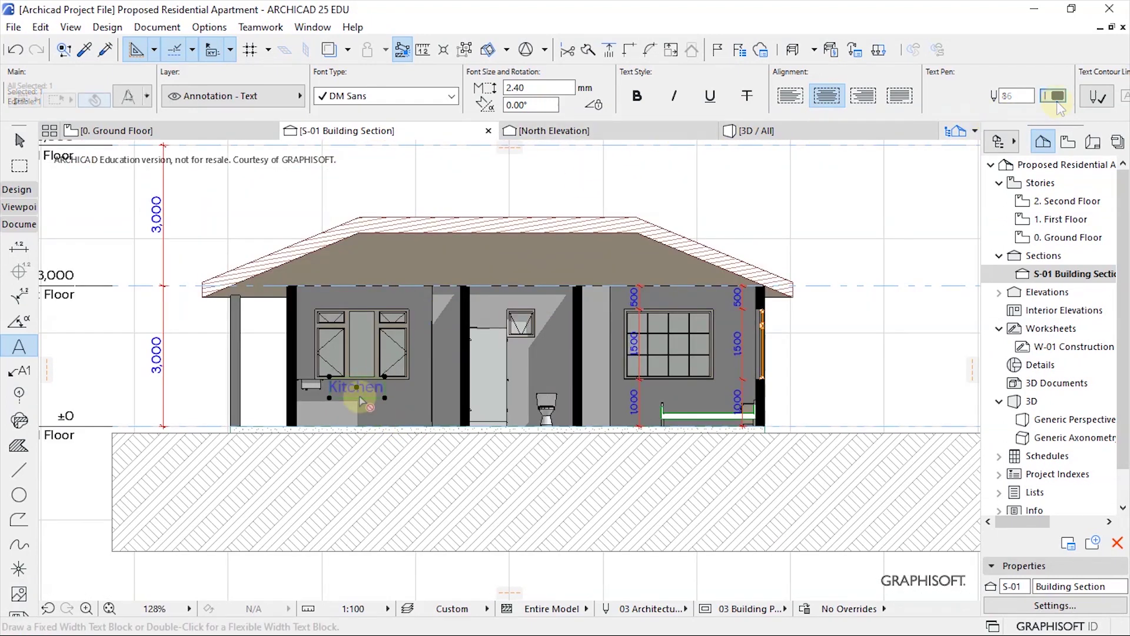
# Step: Drag multiple copies of the Kitchen text horizontally, placing one in the bathroom and one in the bedroom
pyautogui.rightClick(361, 392)
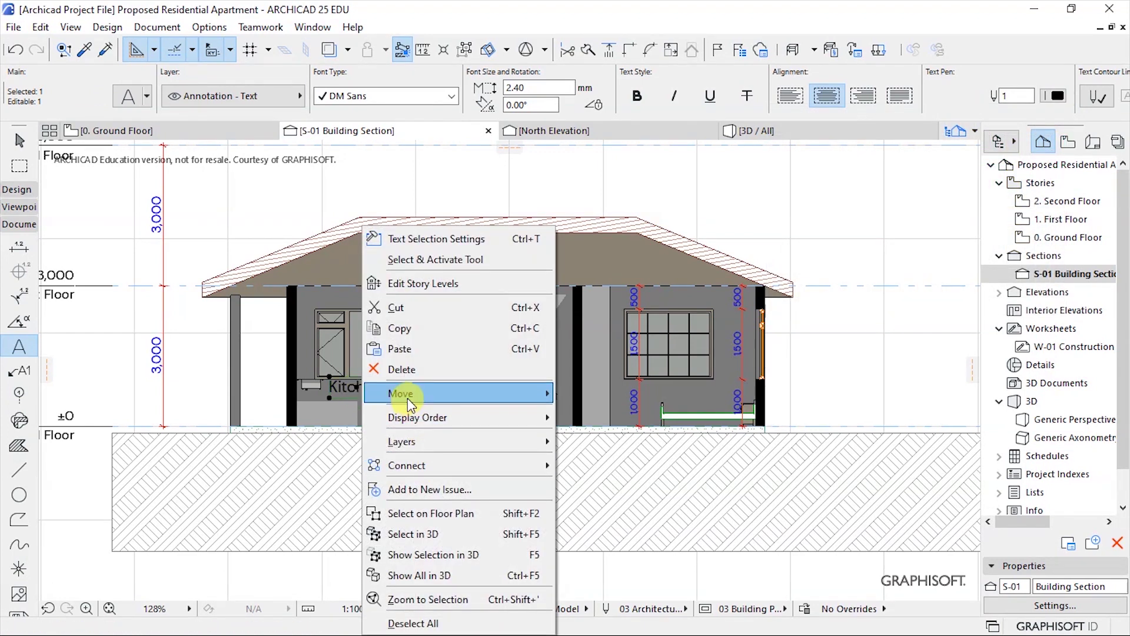
pyautogui.moveTo(412, 397)
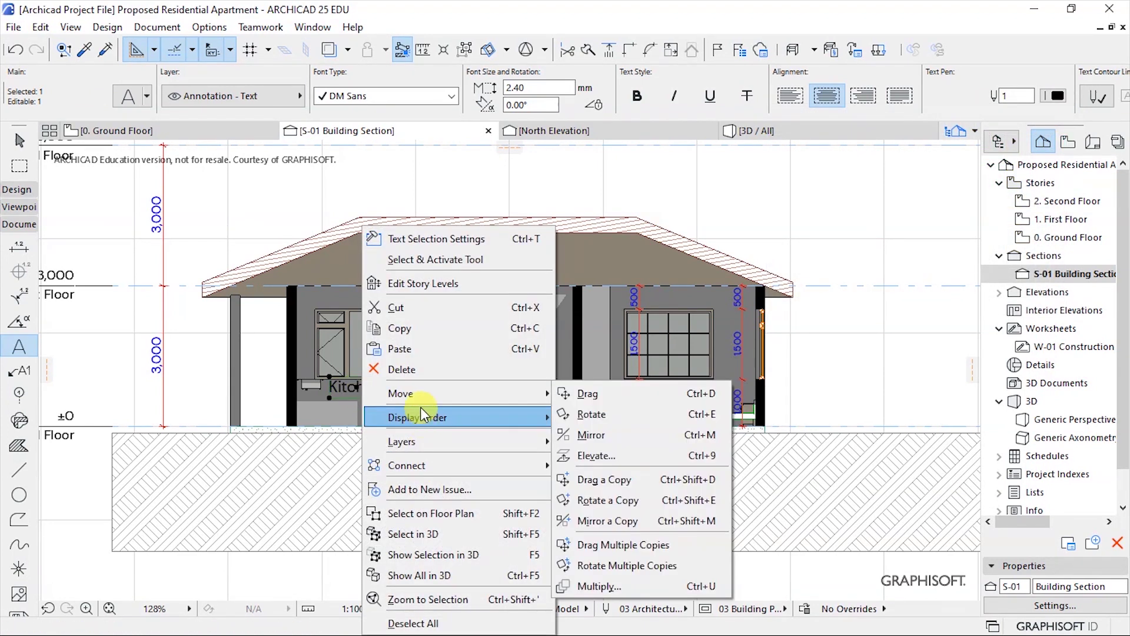
pyautogui.click(607, 545)
pyautogui.click(527, 386)
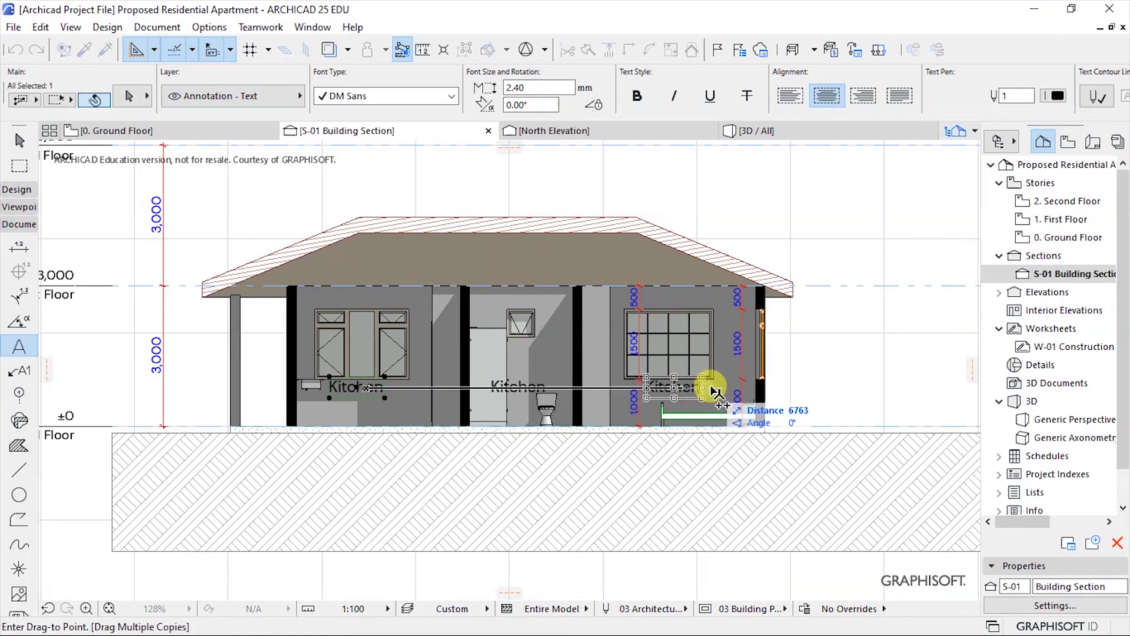
pyautogui.click(713, 392)
pyautogui.press('Escape')
# Step: Change the bathroom's copied room text to "WC/Shr"
pyautogui.scroll(3, 494, 389)
pyautogui.click(532, 390)
pyautogui.doubleClick(551, 387)
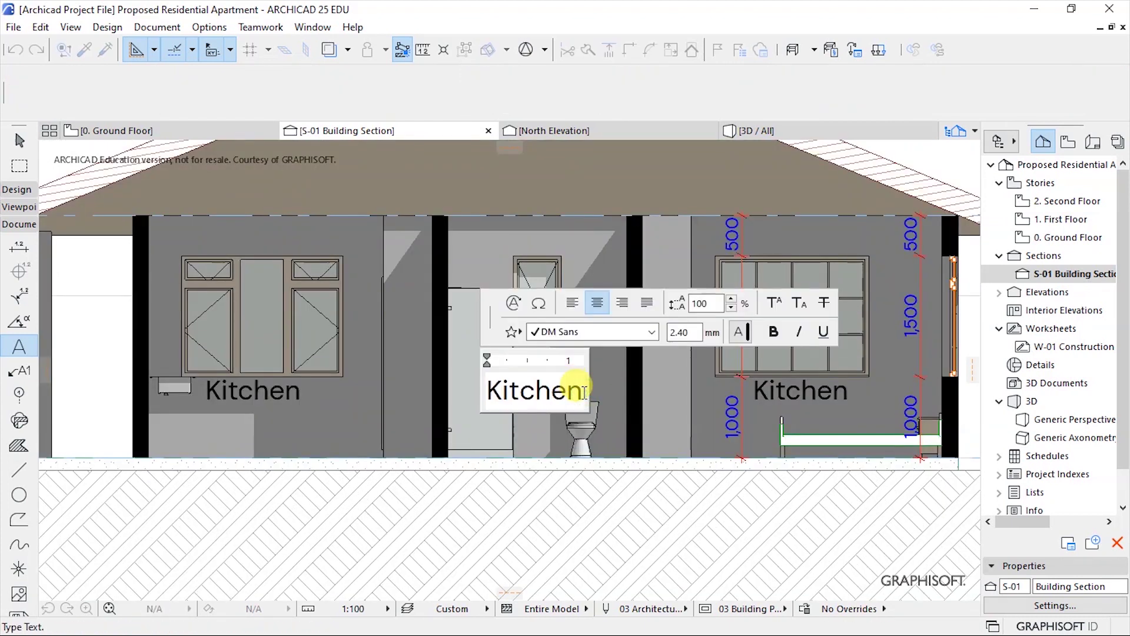
pyautogui.hotkey('ctrl', 'a')
pyautogui.write('C')
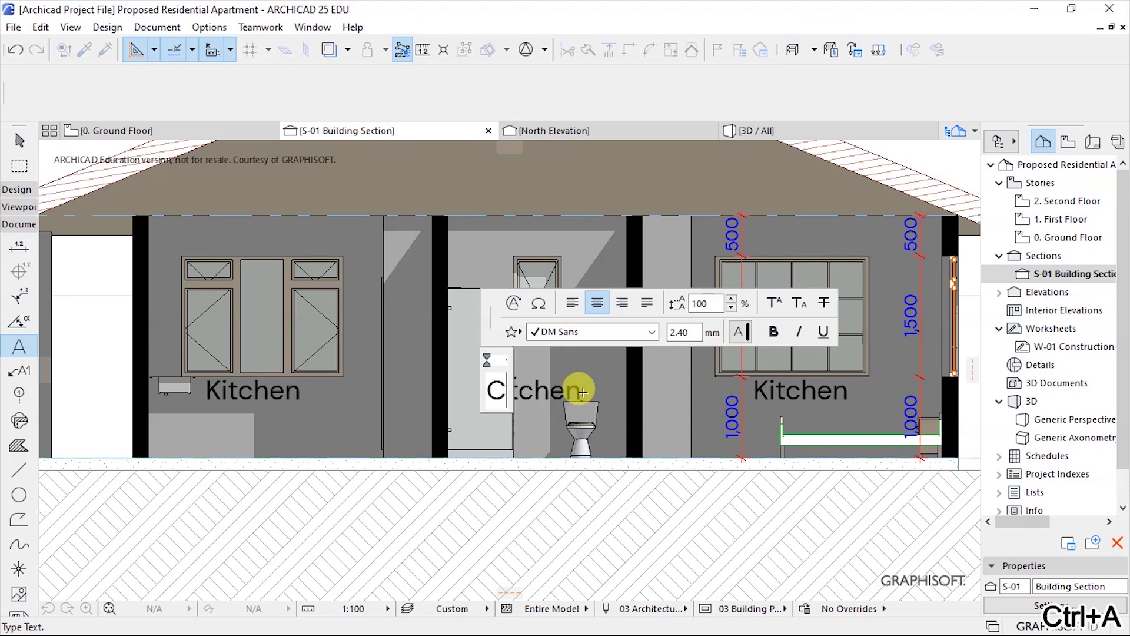
pyautogui.press('BackSpace')
pyautogui.write('WC/')
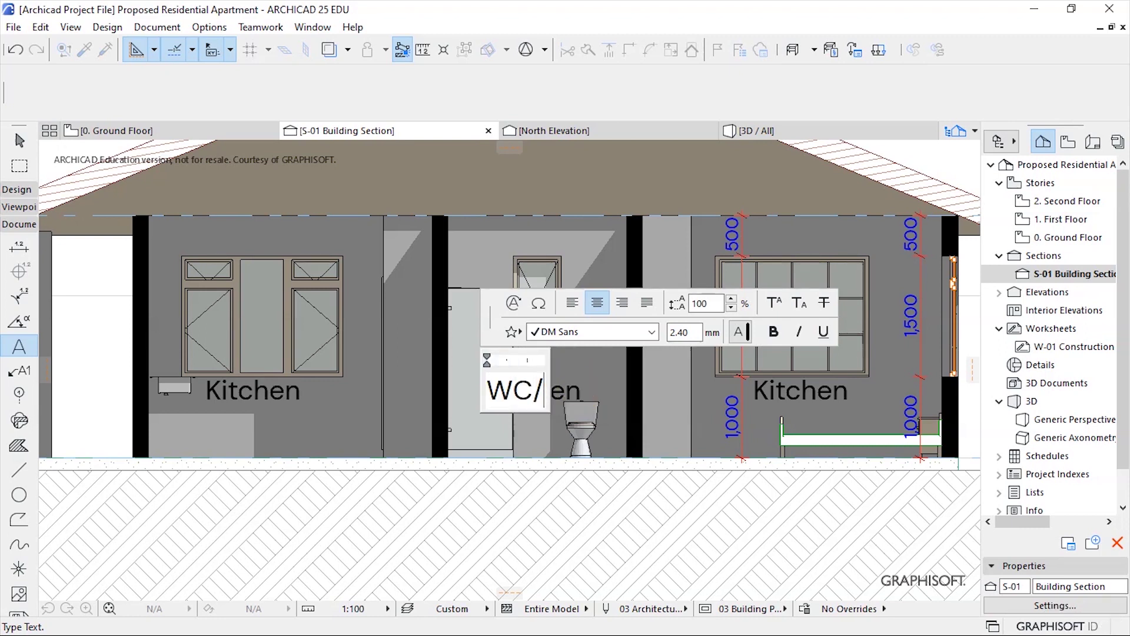
pyautogui.write('Shr')
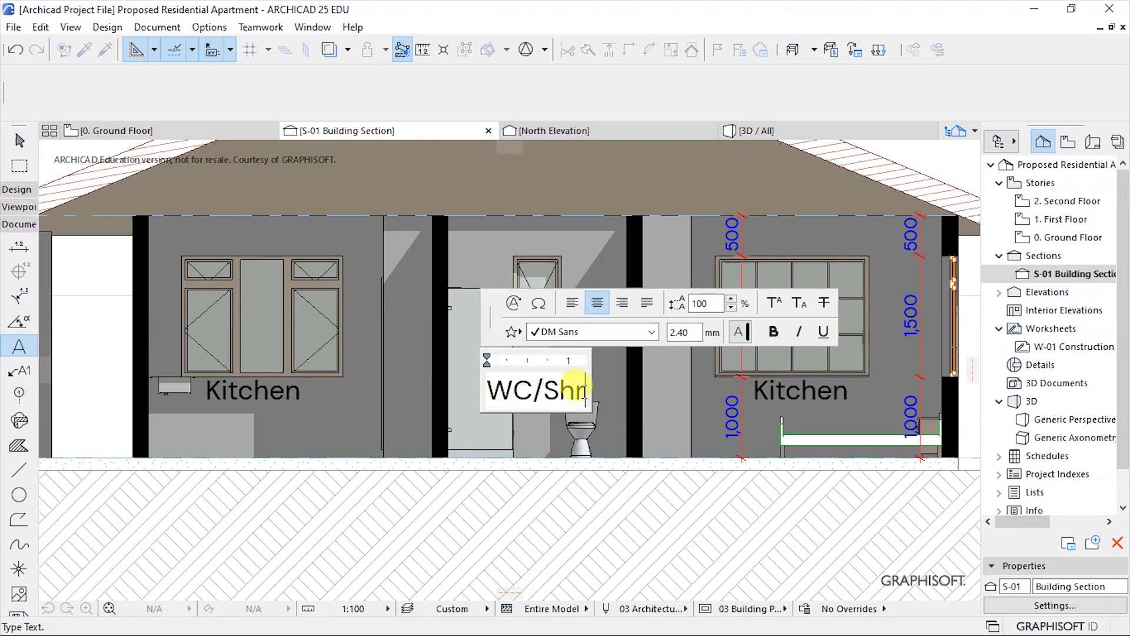
pyautogui.click(547, 437)
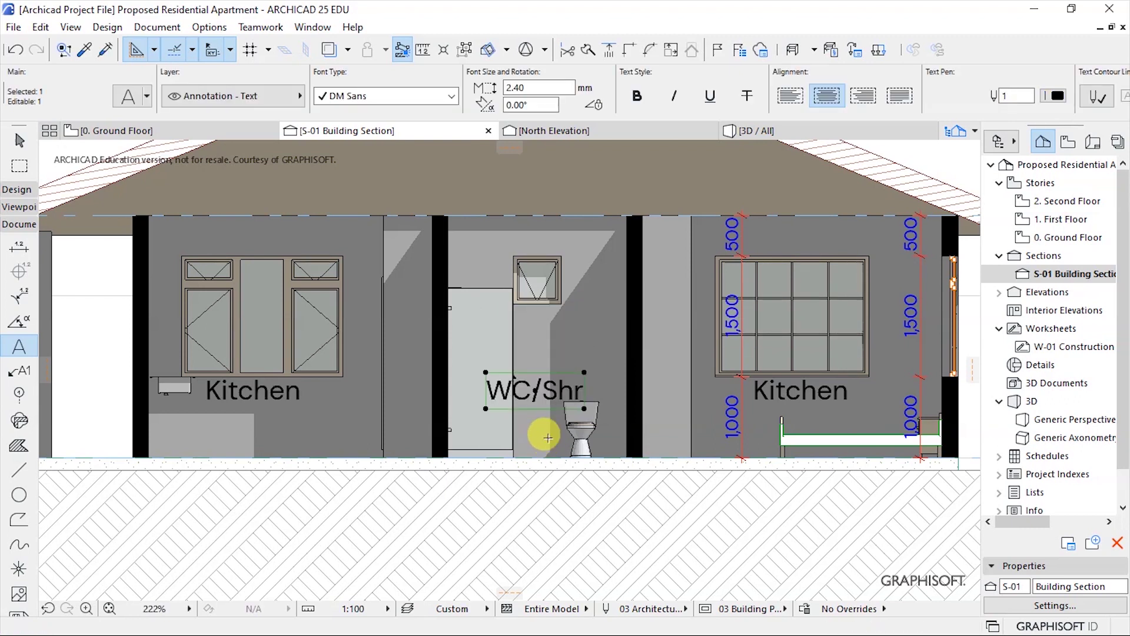
# Step: Change the copied room text under the bedroom window to "Bedroom"
pyautogui.scroll(-2, 738, 392)
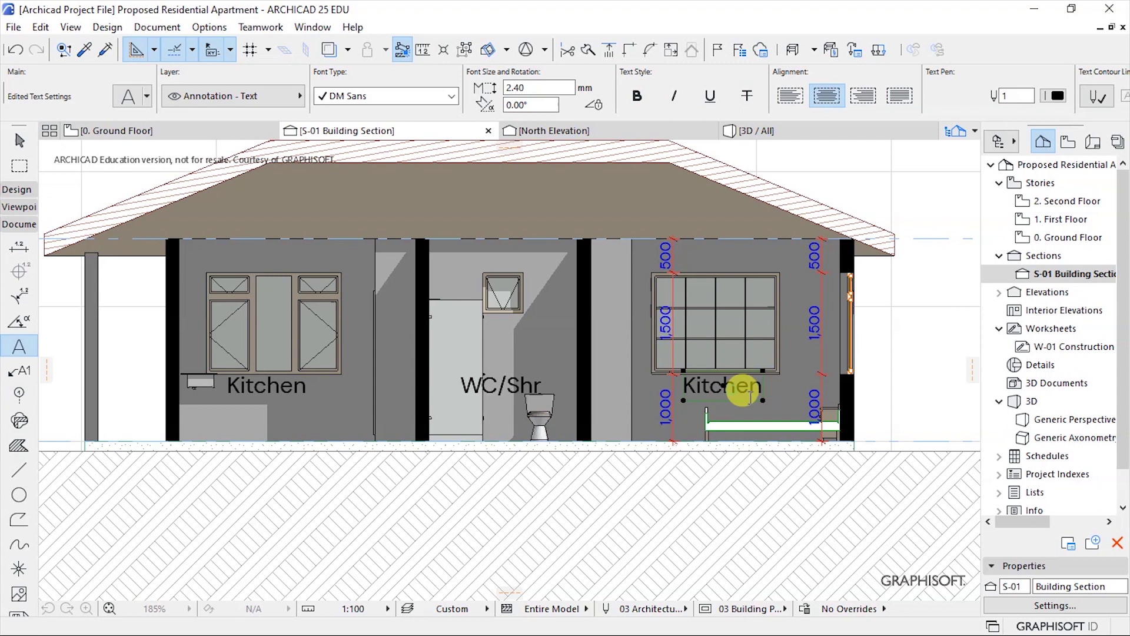
pyautogui.click(747, 392)
pyautogui.hotkey('ctrl', 'a')
pyautogui.write('be')
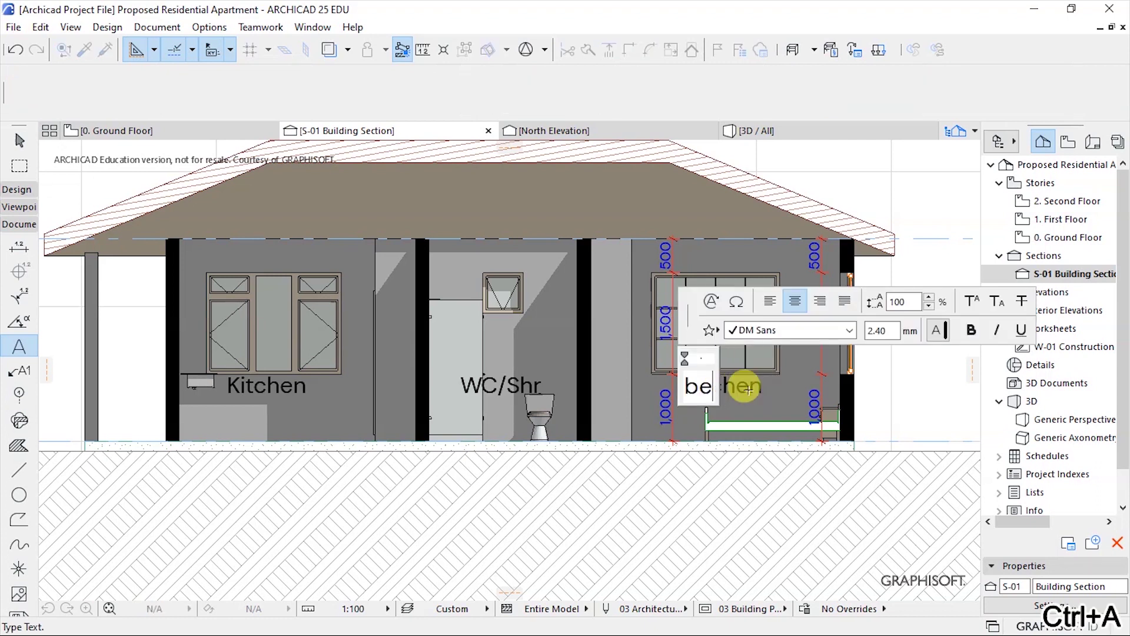
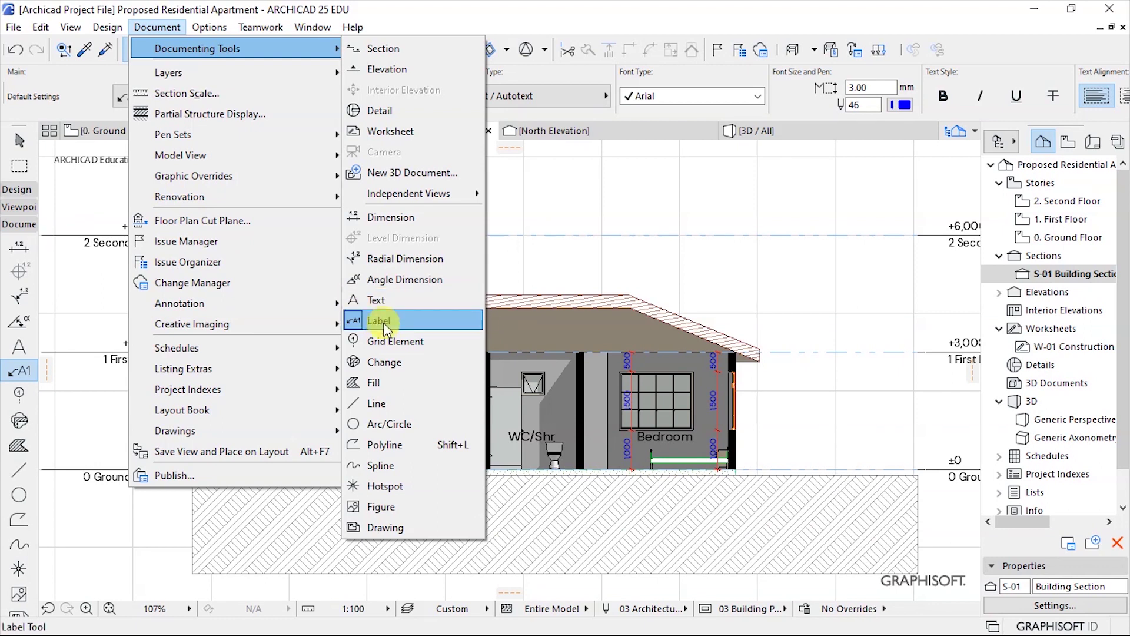
# Step: Set the Label tool's default text style to DM Sans with a text height of 2.00 mm
pyautogui.click(381, 323)
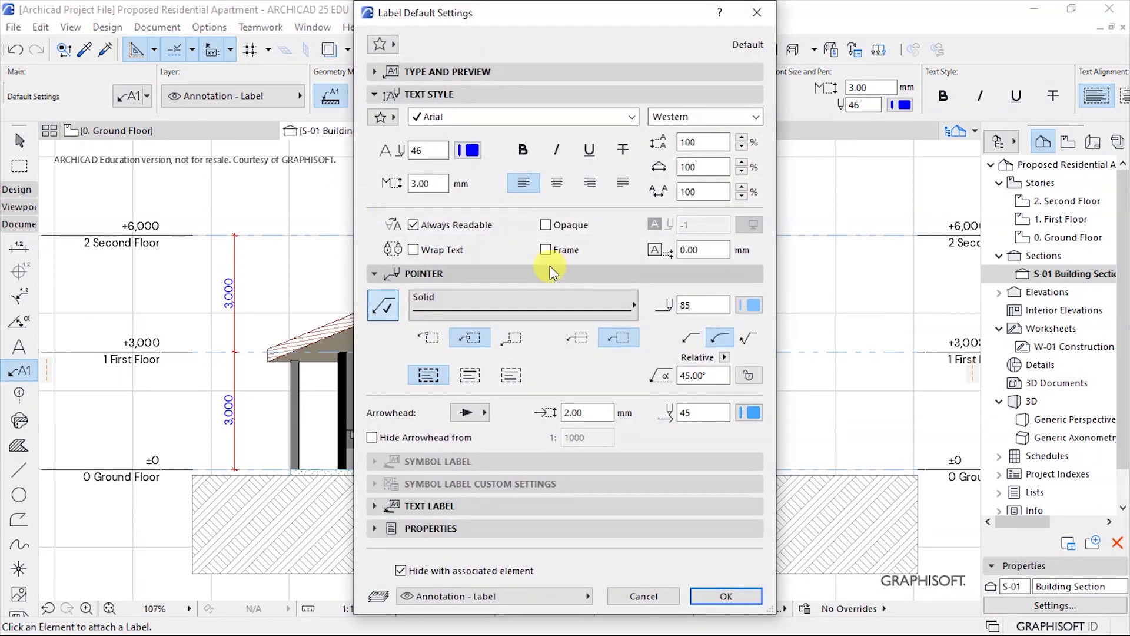
pyautogui.click(549, 268)
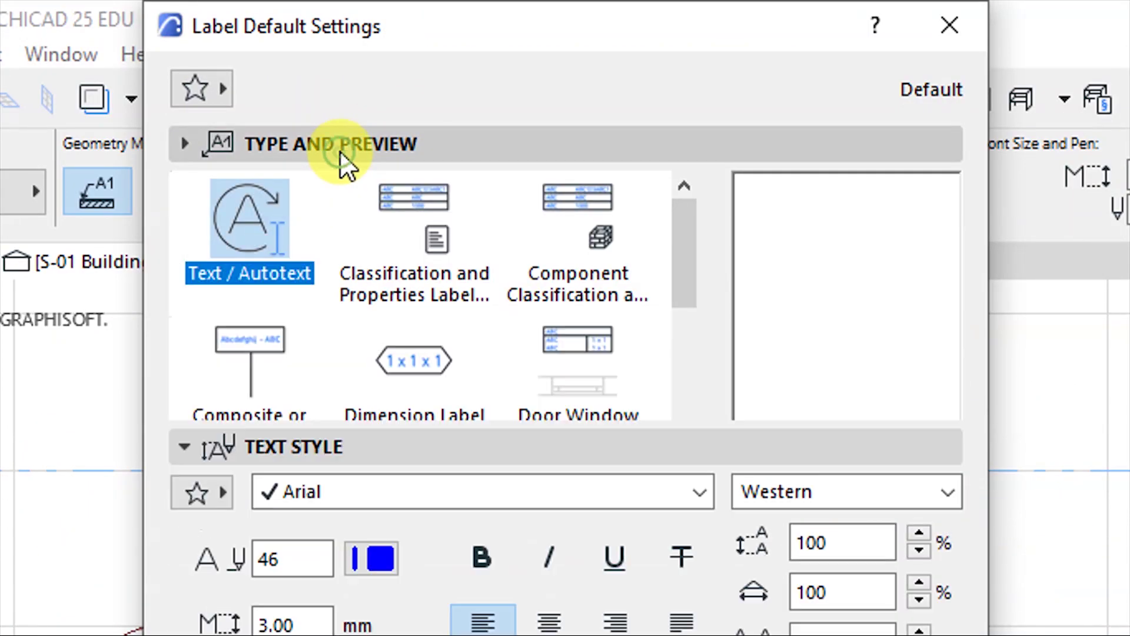
pyautogui.click(341, 154)
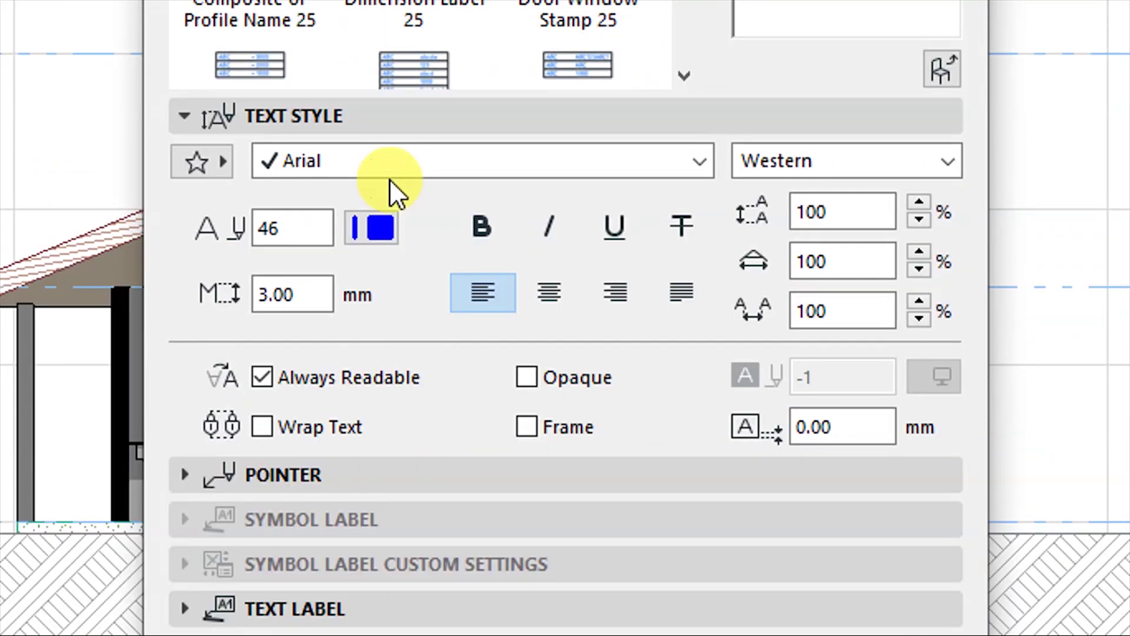
pyautogui.click(382, 503)
pyautogui.scroll(-20, 381, 175)
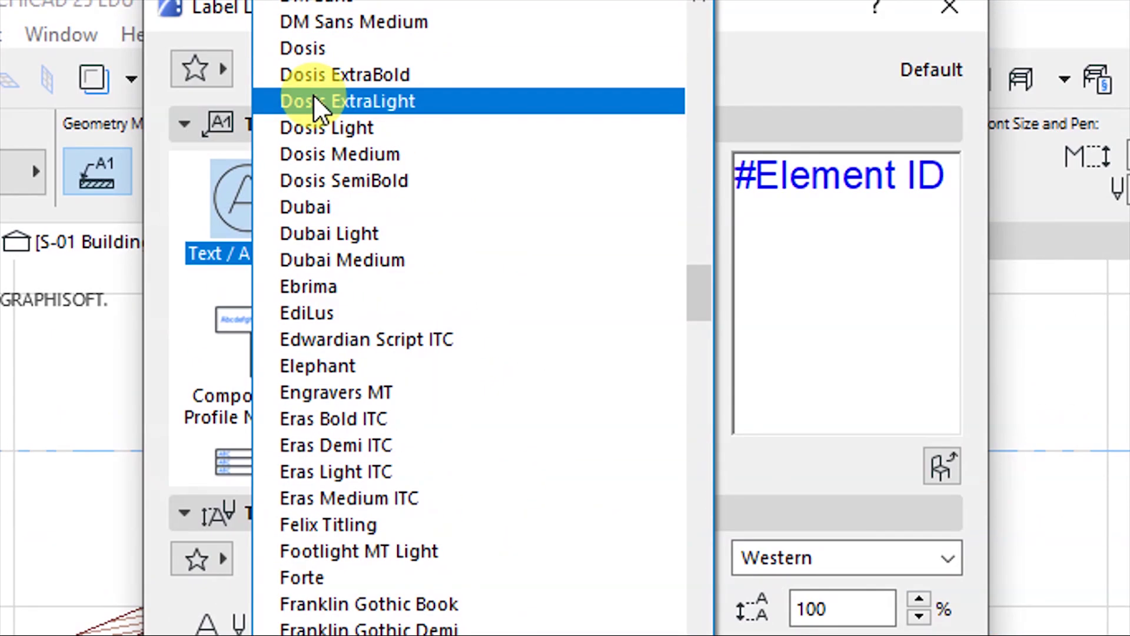
pyautogui.click(304, 23)
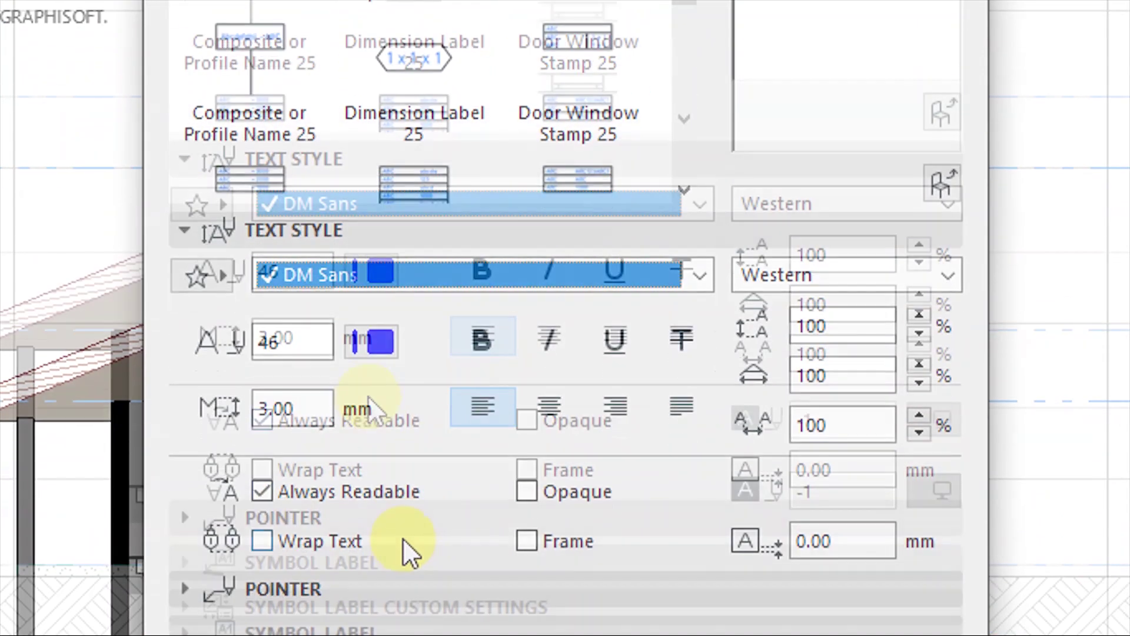
pyautogui.doubleClick(312, 338)
pyautogui.write('2')
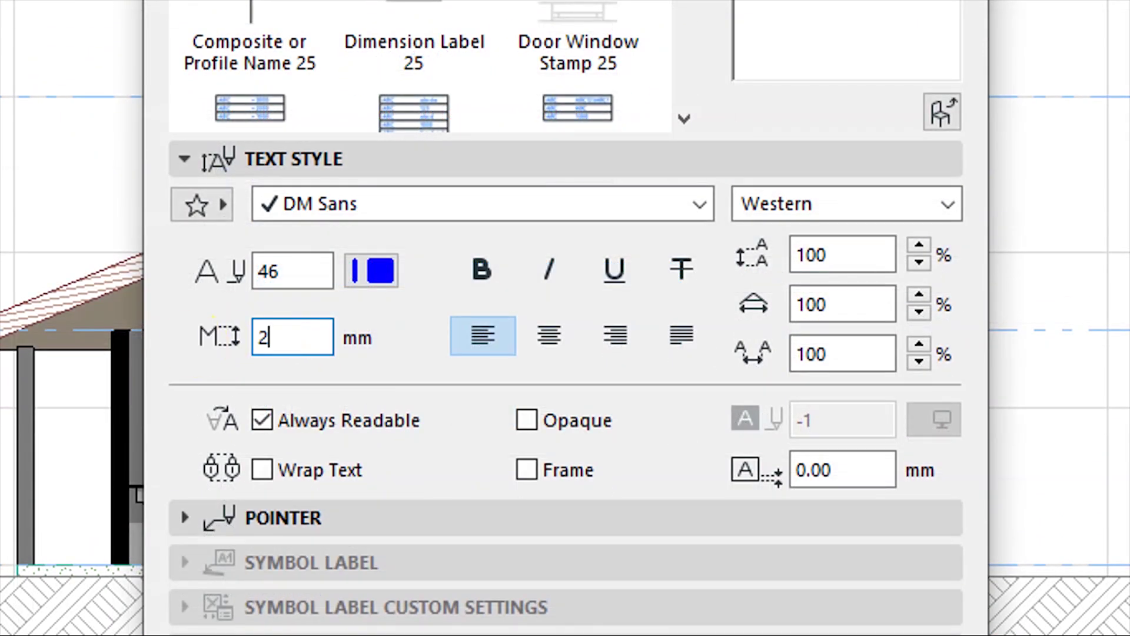
pyautogui.write('.00')
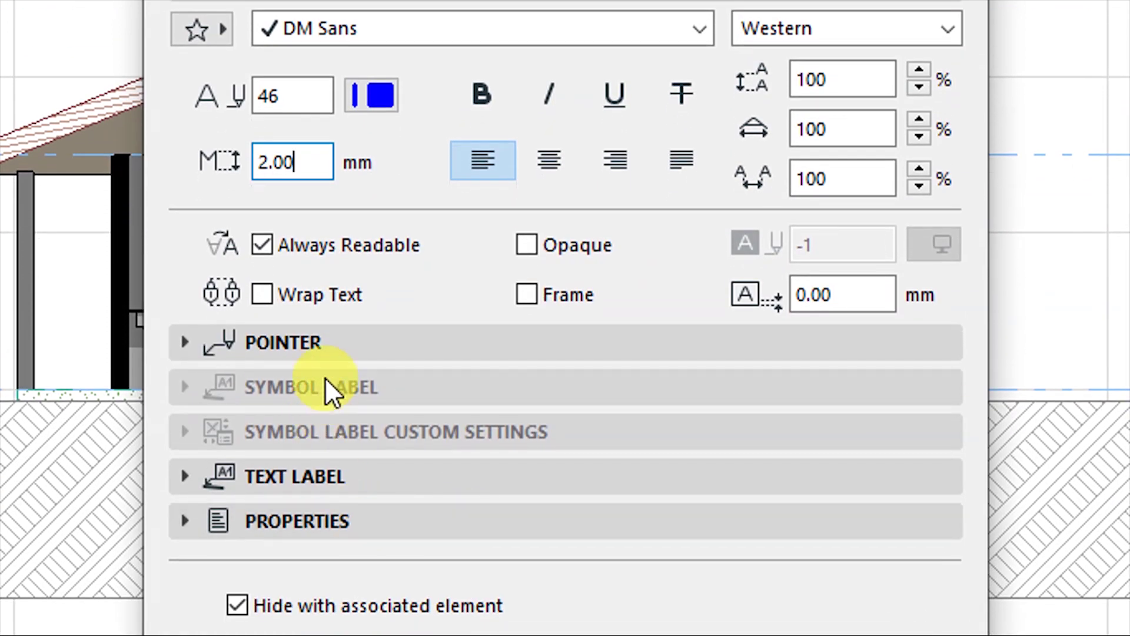
# Step: Set the default label pointer's arrowhead to a filled dot and apply the label settings
pyautogui.click(321, 372)
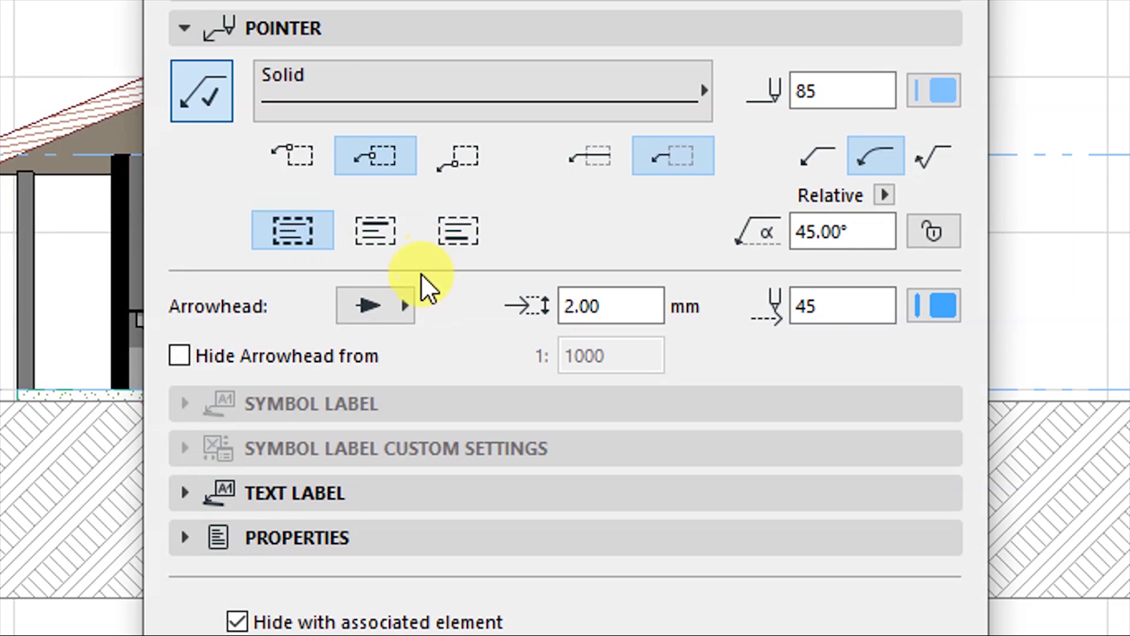
pyautogui.click(393, 304)
pyautogui.click(726, 183)
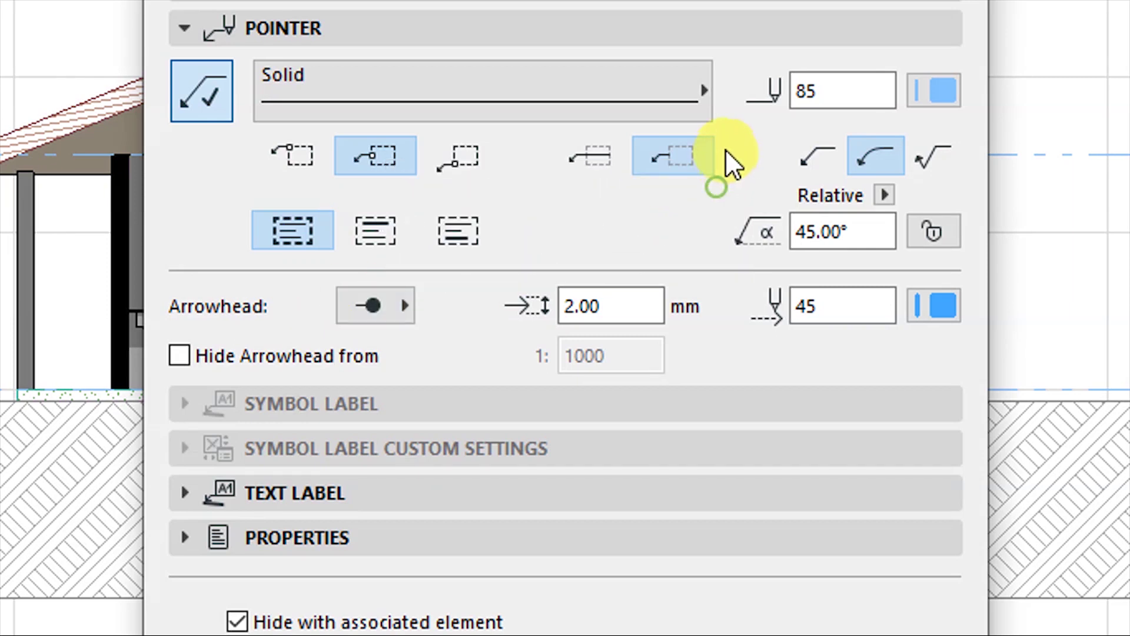
pyautogui.click(371, 556)
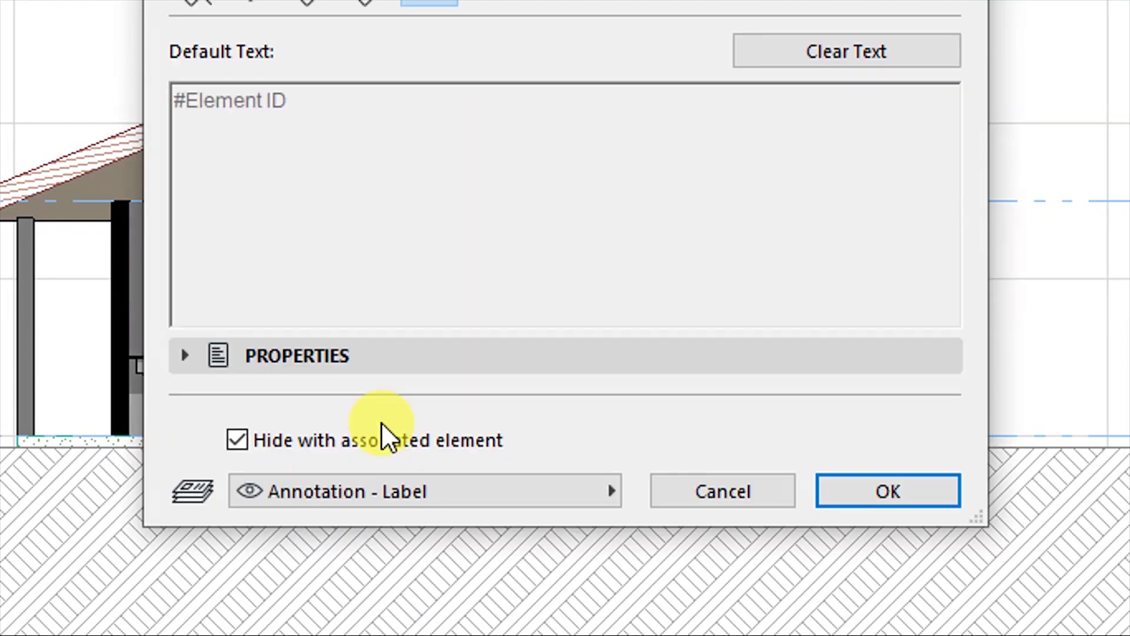
pyautogui.click(851, 491)
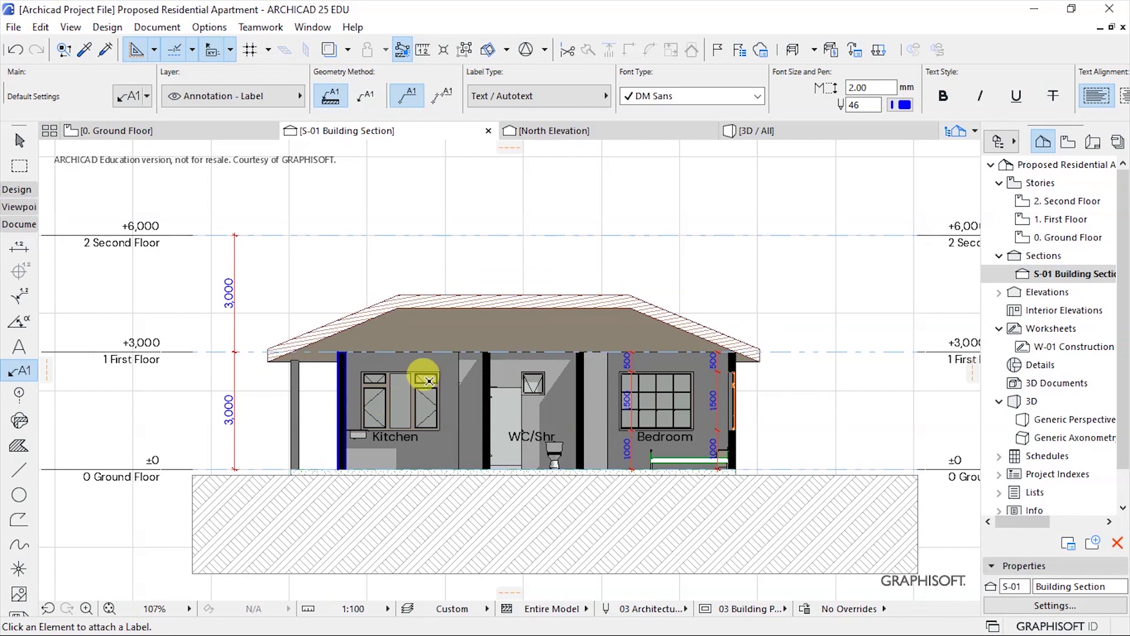
# Step: Attach labels to the kitchen window, the bathroom toilet, the bedroom's outer wall window and the roof
pyautogui.click(403, 382)
pyautogui.click(480, 342)
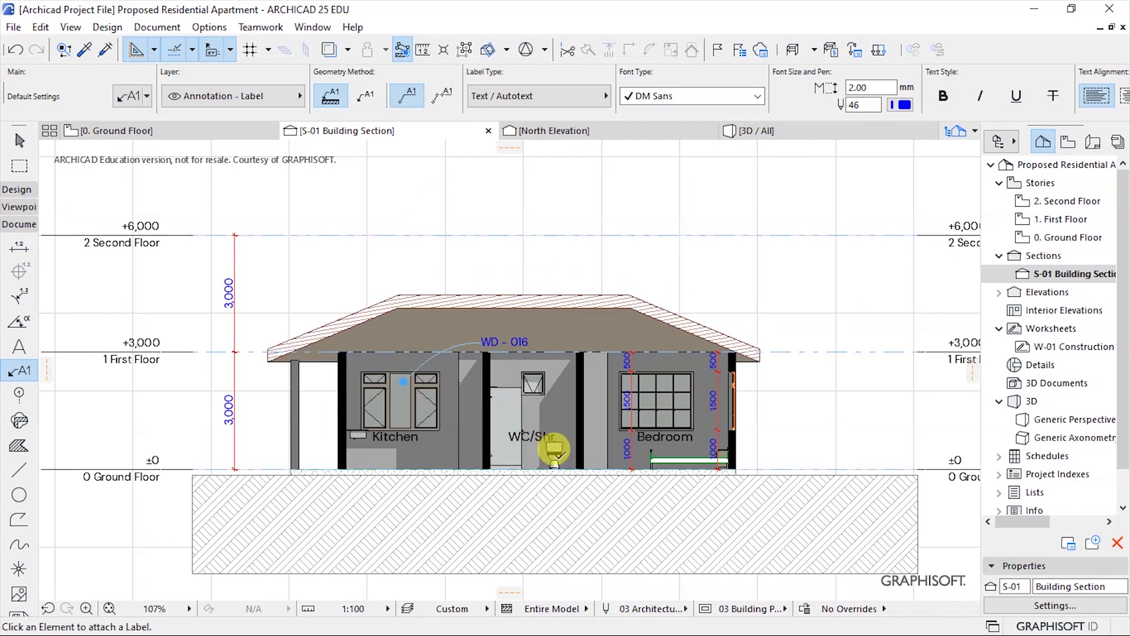
pyautogui.click(552, 448)
pyautogui.click(626, 413)
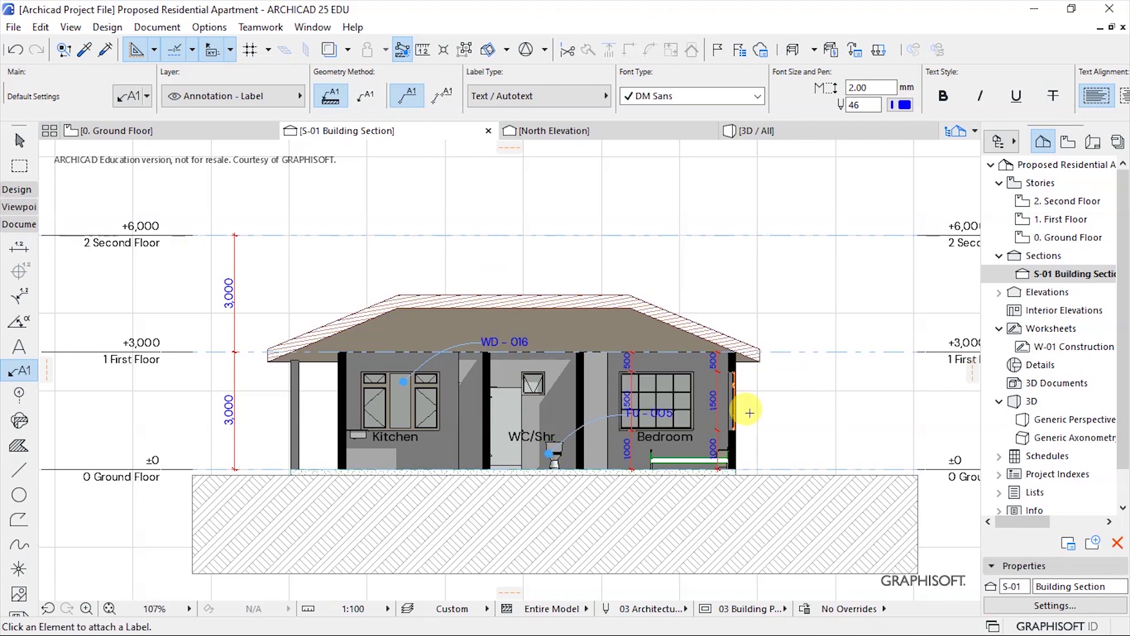
pyautogui.click(732, 403)
pyautogui.click(810, 364)
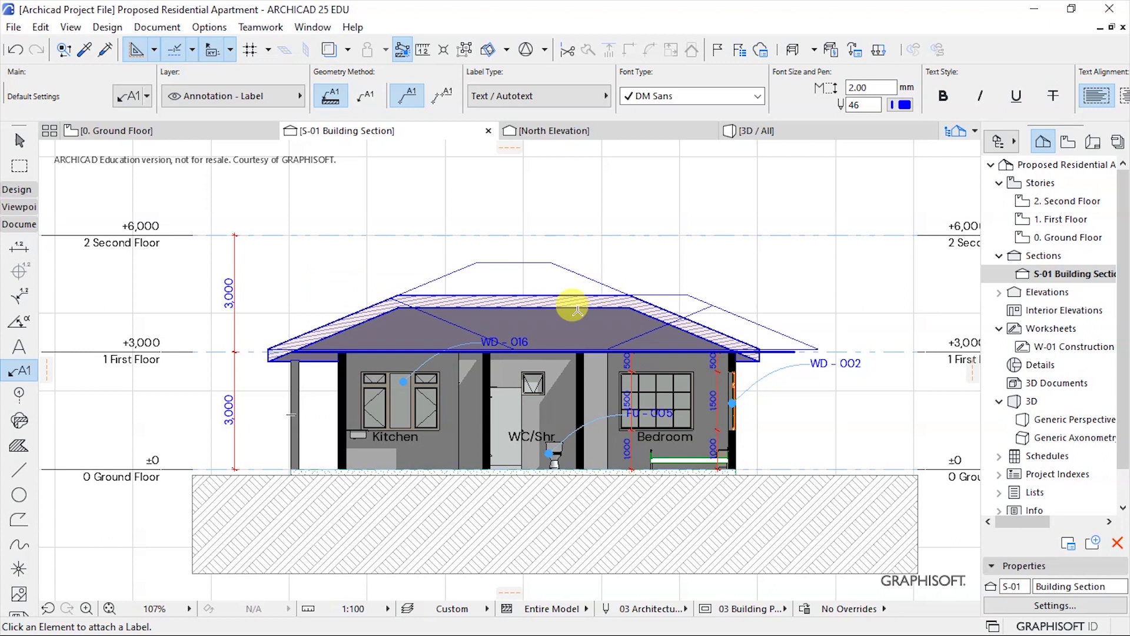
pyautogui.click(550, 303)
pyautogui.click(654, 256)
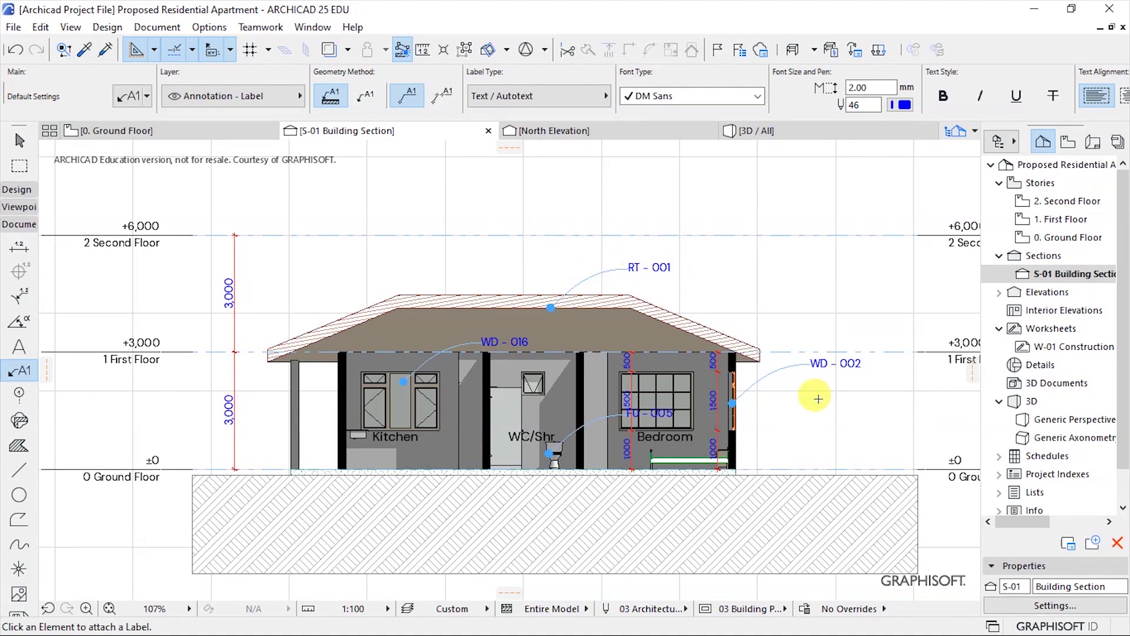
# Step: Change the text of the bedroom outer wall window's label to "Steel casement window", wrapped onto two lines
pyautogui.scroll(4, 744, 341)
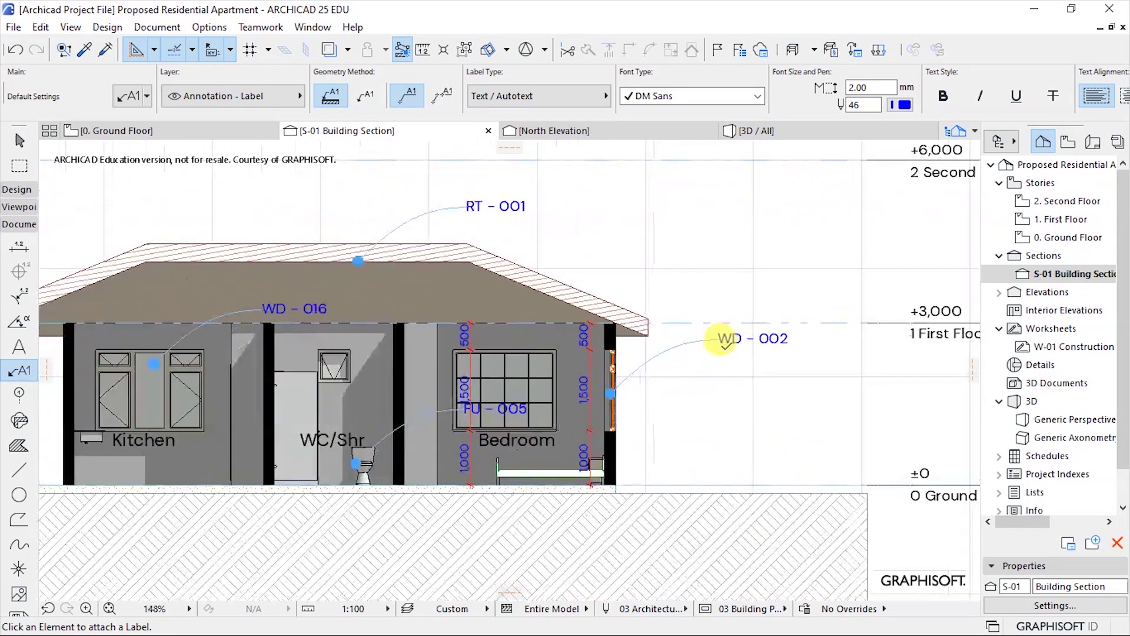
pyautogui.scroll(5, 726, 344)
pyautogui.doubleClick(747, 337)
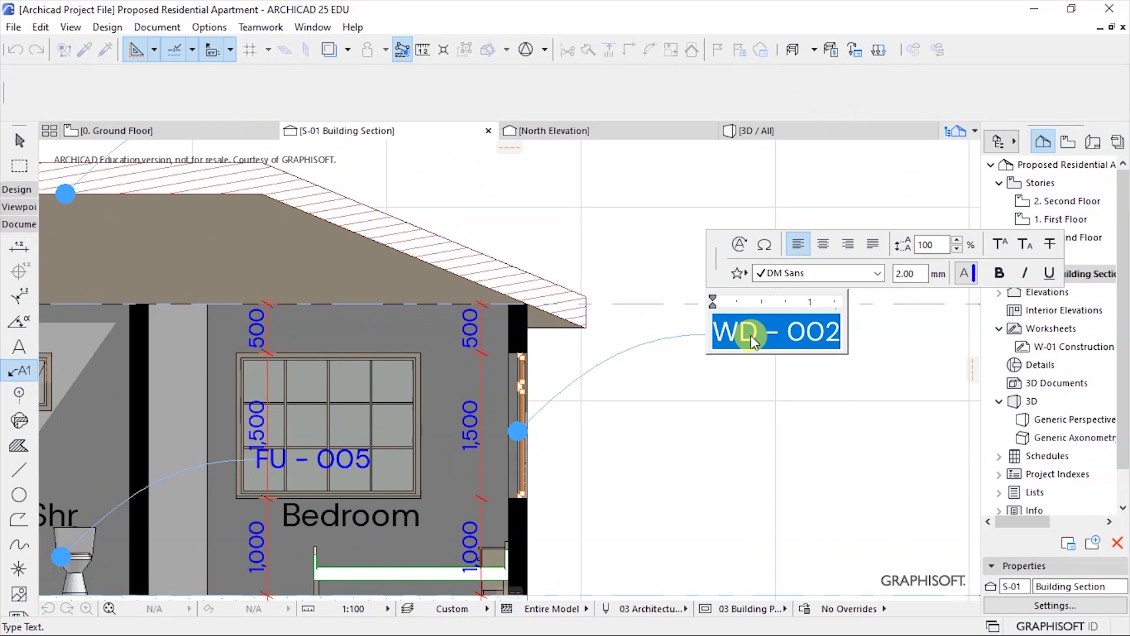
pyautogui.write('Steel casement')
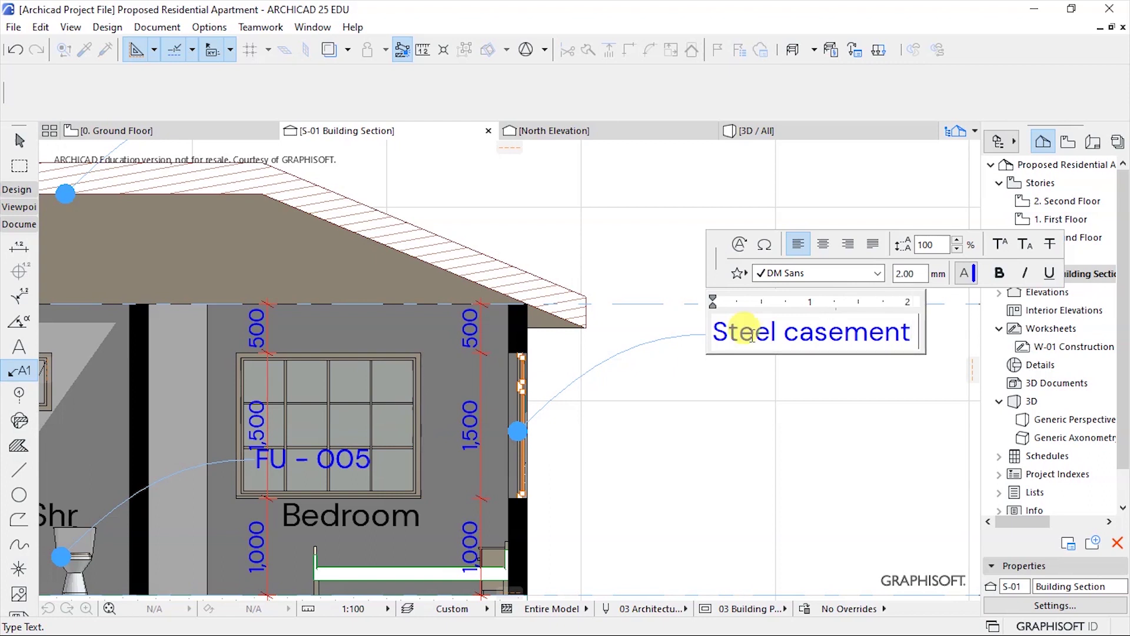
pyautogui.write(' window')
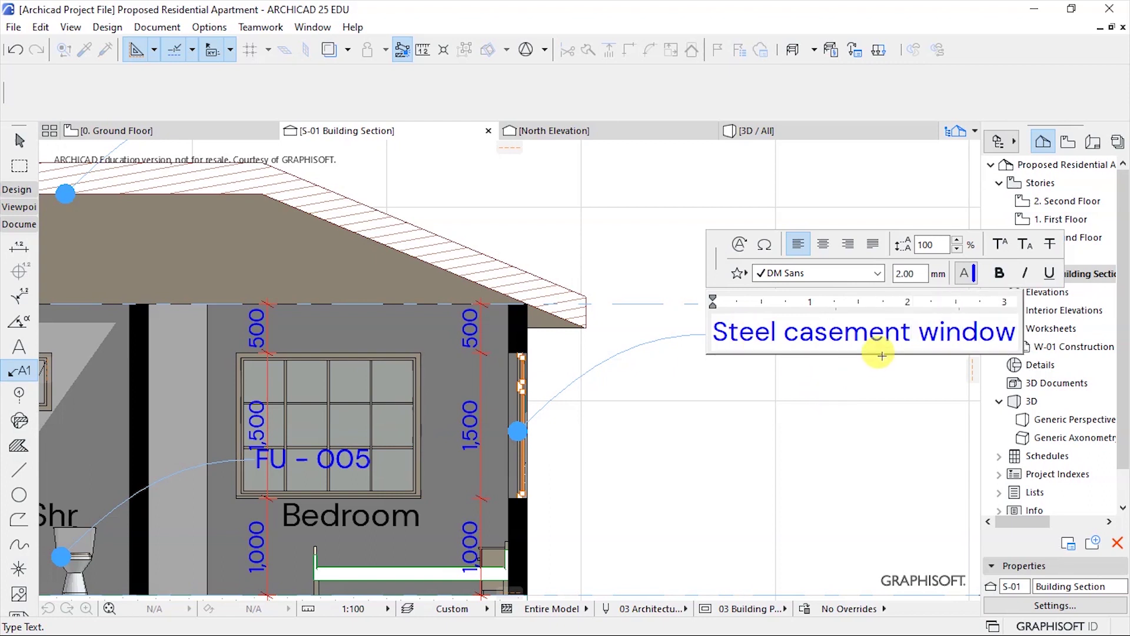
pyautogui.click(652, 331)
# Step: Move the "Steel casement window" label down closer to its window and change its pointer from curved to straight segments
pyautogui.scroll(-2, 665, 331)
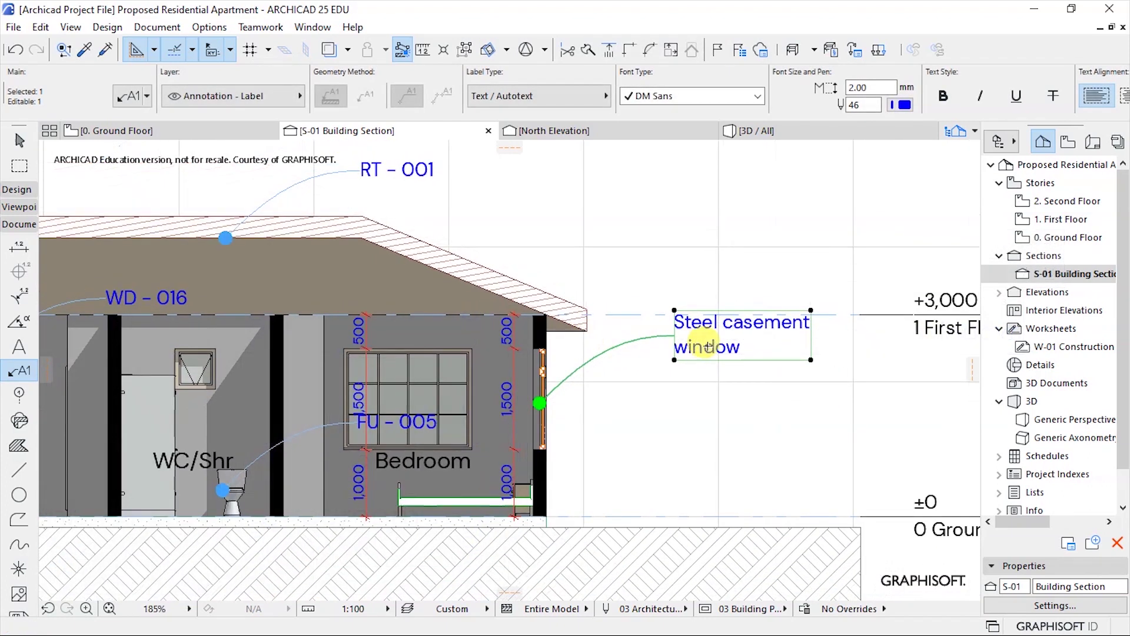
pyautogui.click(676, 333)
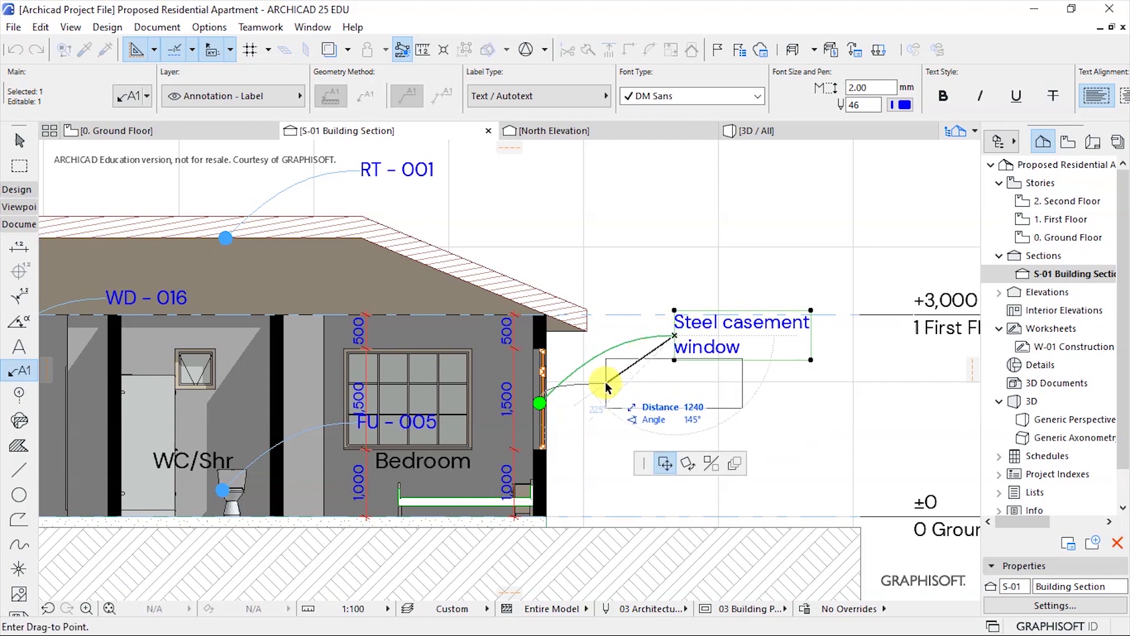
pyautogui.click(607, 381)
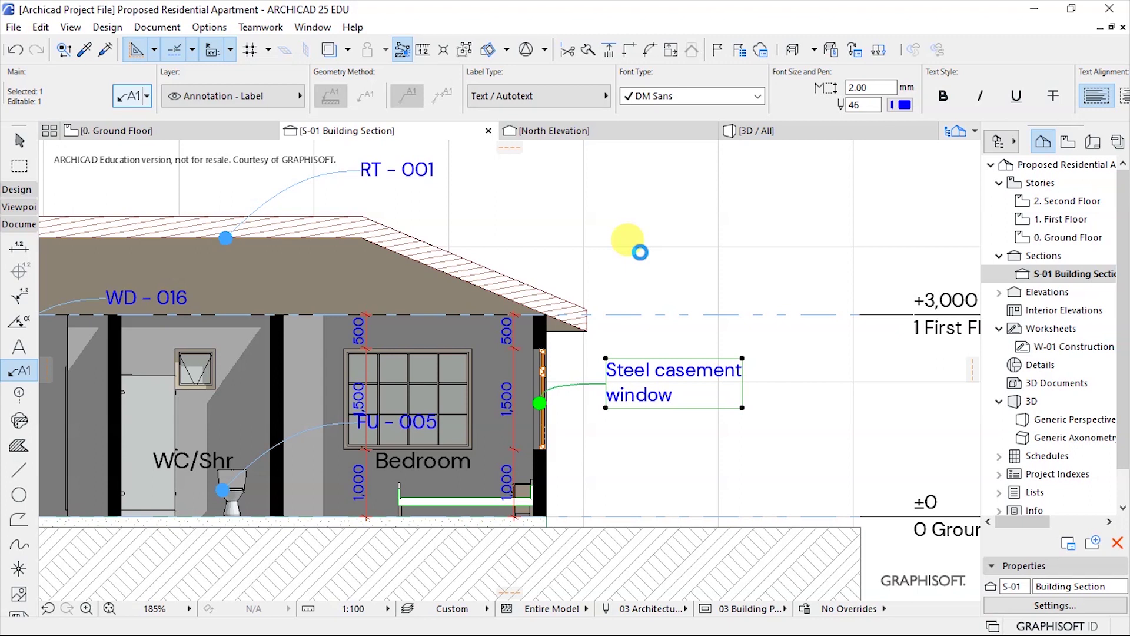
pyautogui.hotkey('ctrl', 't')
pyautogui.click(435, 121)
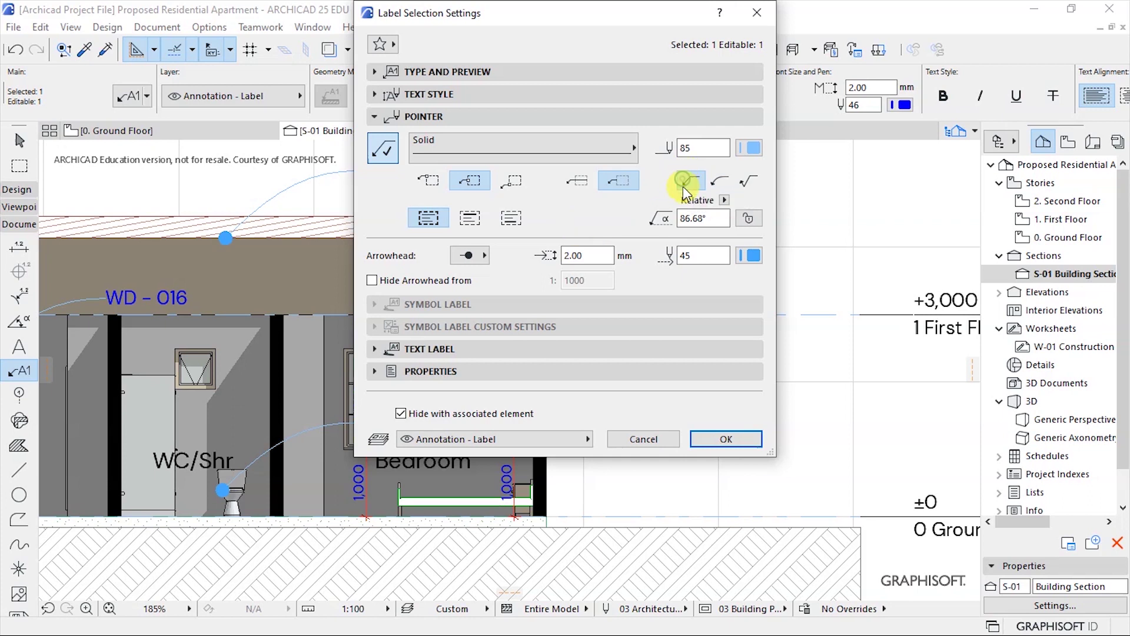
pyautogui.click(726, 438)
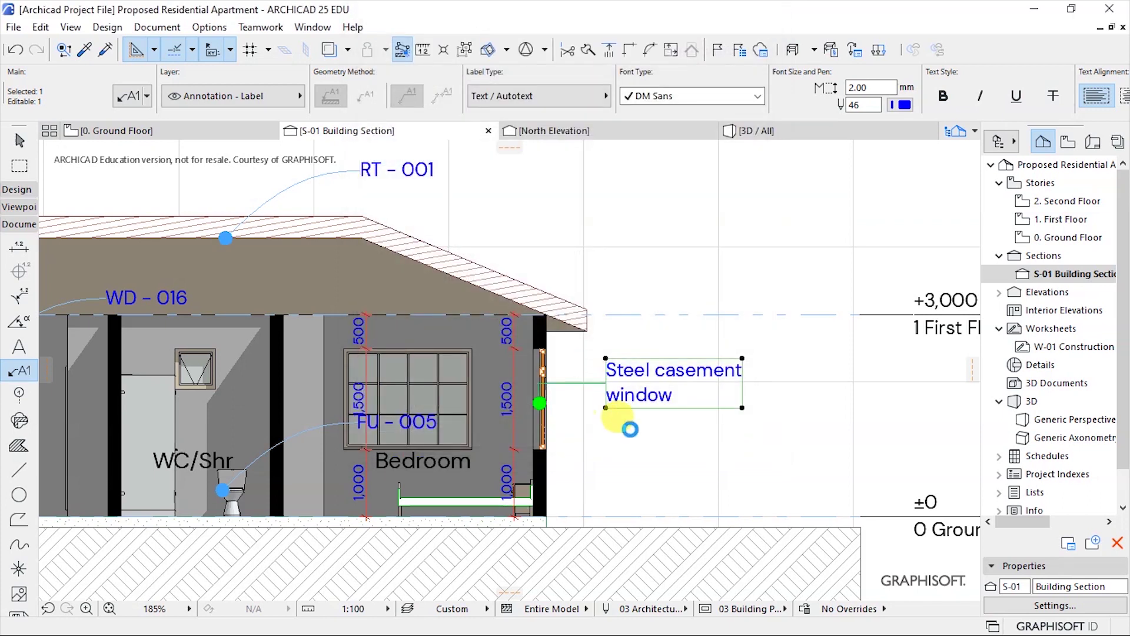
# Step: Change the pointers of the roof, kitchen window and toilet labels together from curved to straight segments
pyautogui.scroll(-3, 609, 431)
pyautogui.click(298, 336)
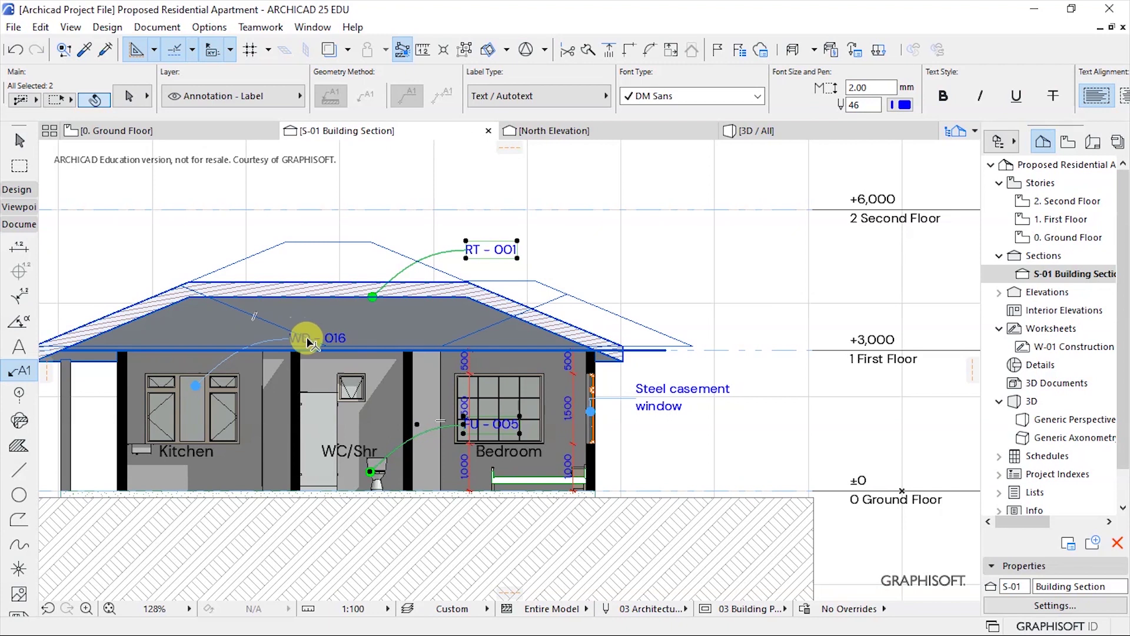
pyautogui.keyDown('shift'); pyautogui.click(323, 336); pyautogui.keyUp('shift')
pyautogui.scroll(-2, 453, 250)
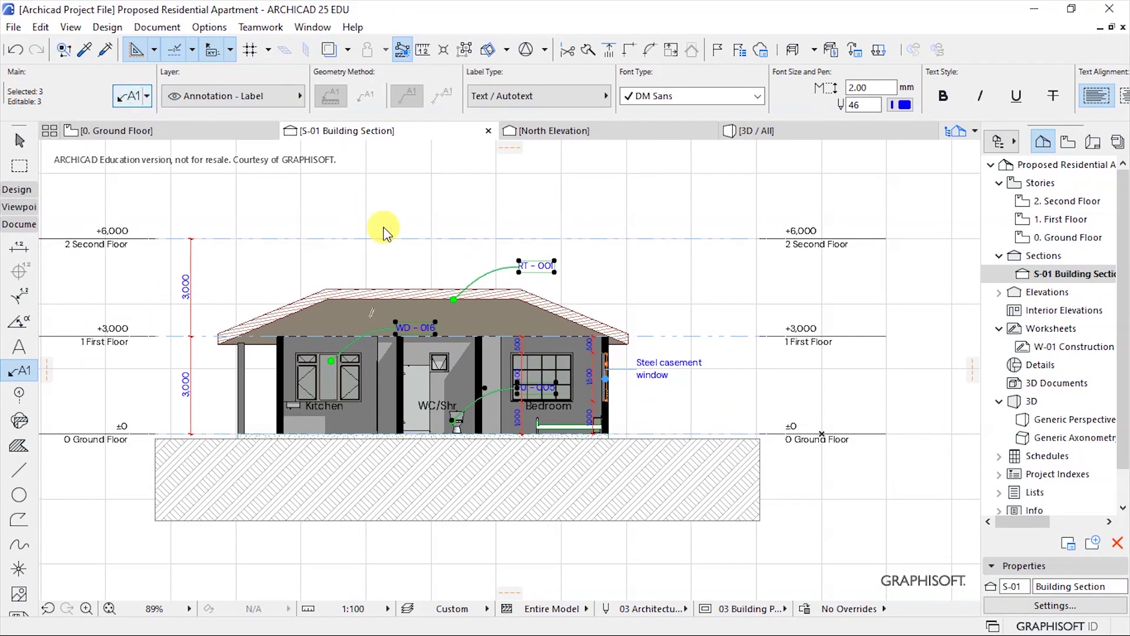
pyautogui.hotkey('ctrl', 't')
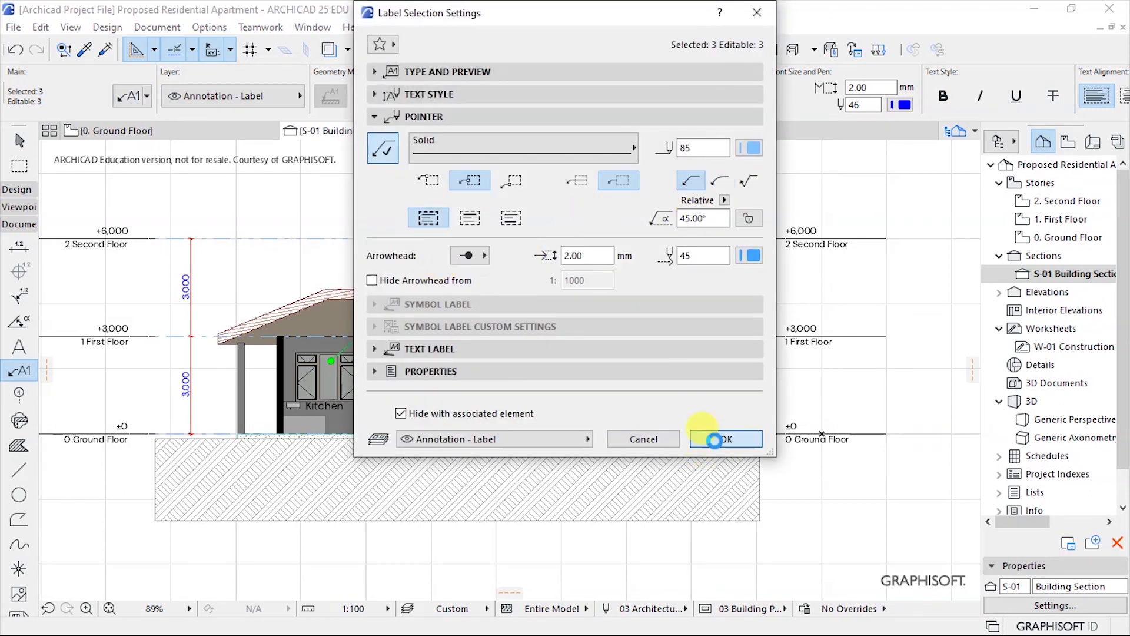
pyautogui.click(714, 439)
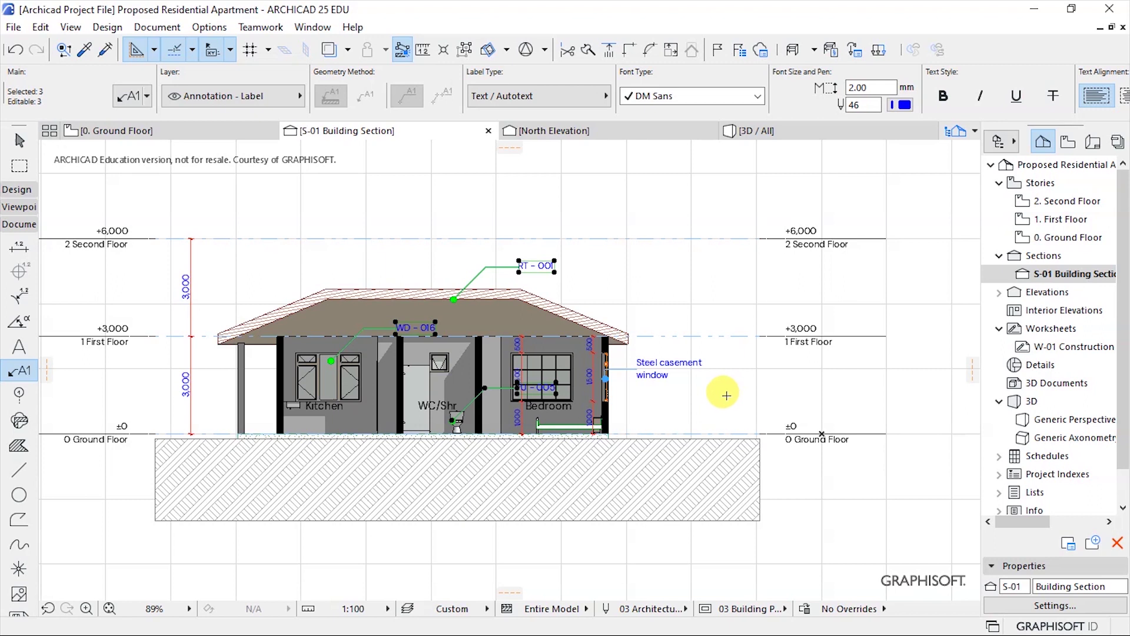
pyautogui.press('Escape')
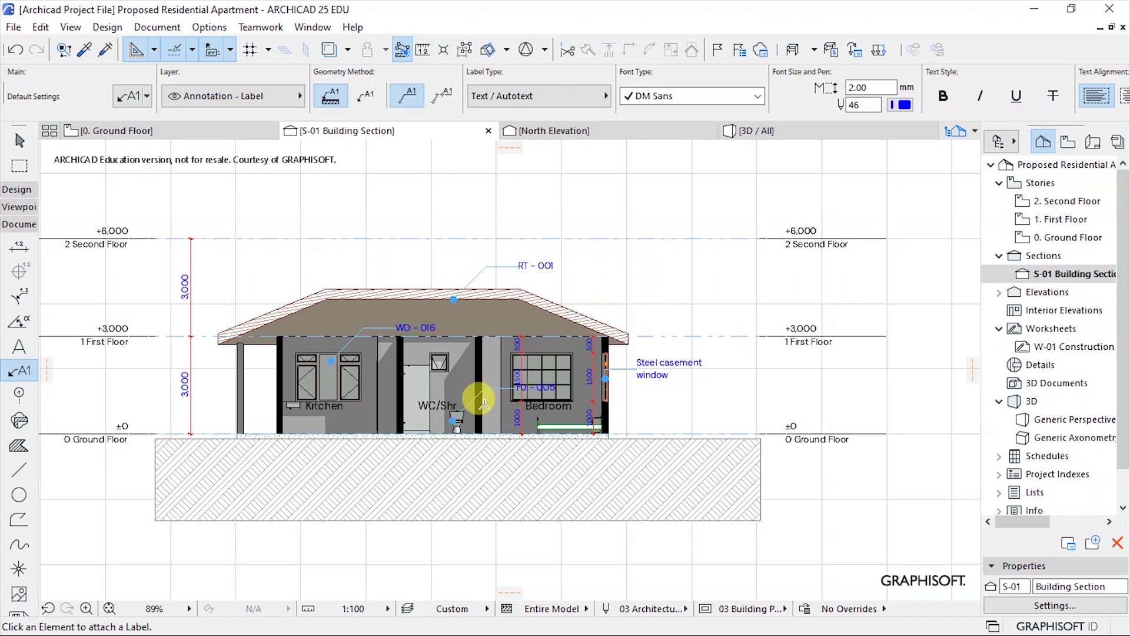
# Step: Change the roof label's text to "Timber trussed roof"
pyautogui.scroll(3, 476, 401)
pyautogui.scroll(-3, 478, 406)
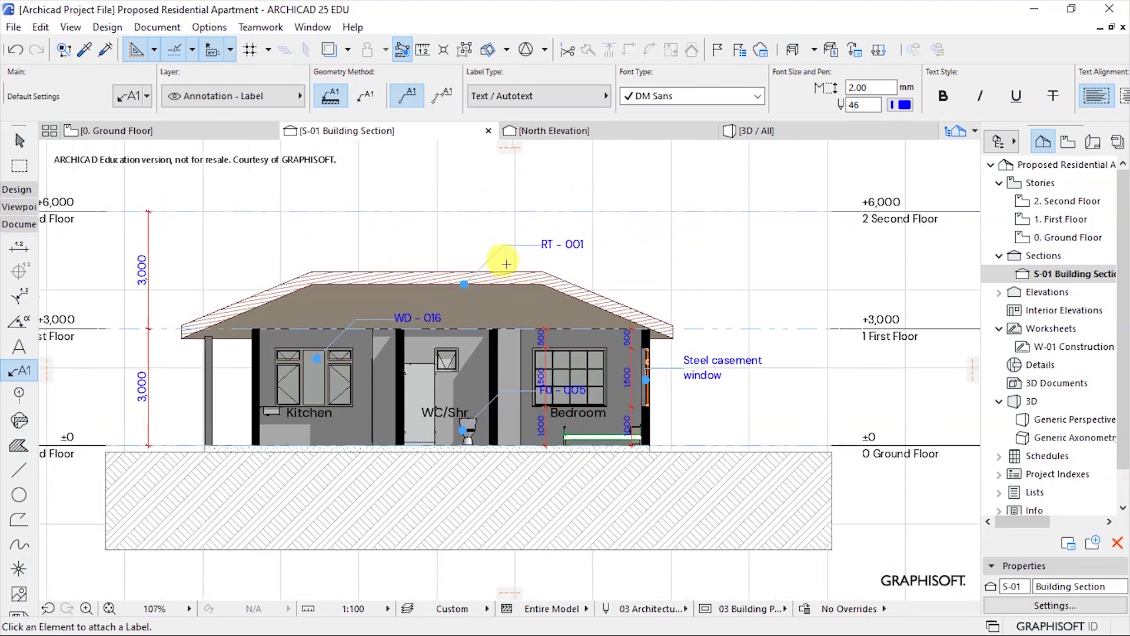
pyautogui.click(551, 251)
pyautogui.scroll(3, 551, 247)
pyautogui.doubleClick(564, 243)
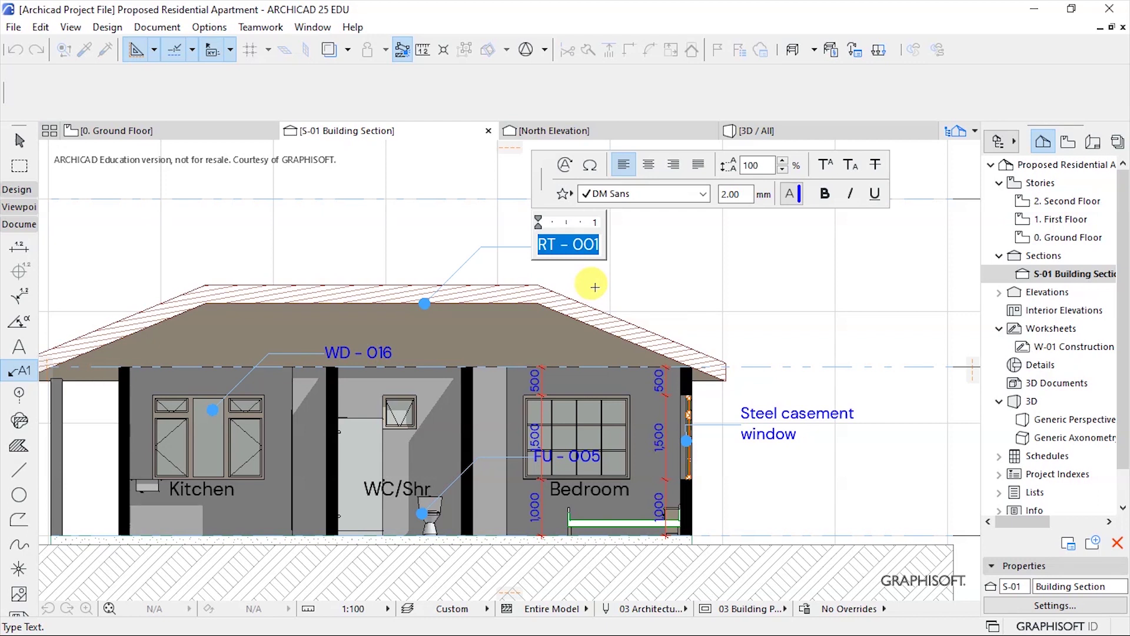
pyautogui.write('Timber trussed roof')
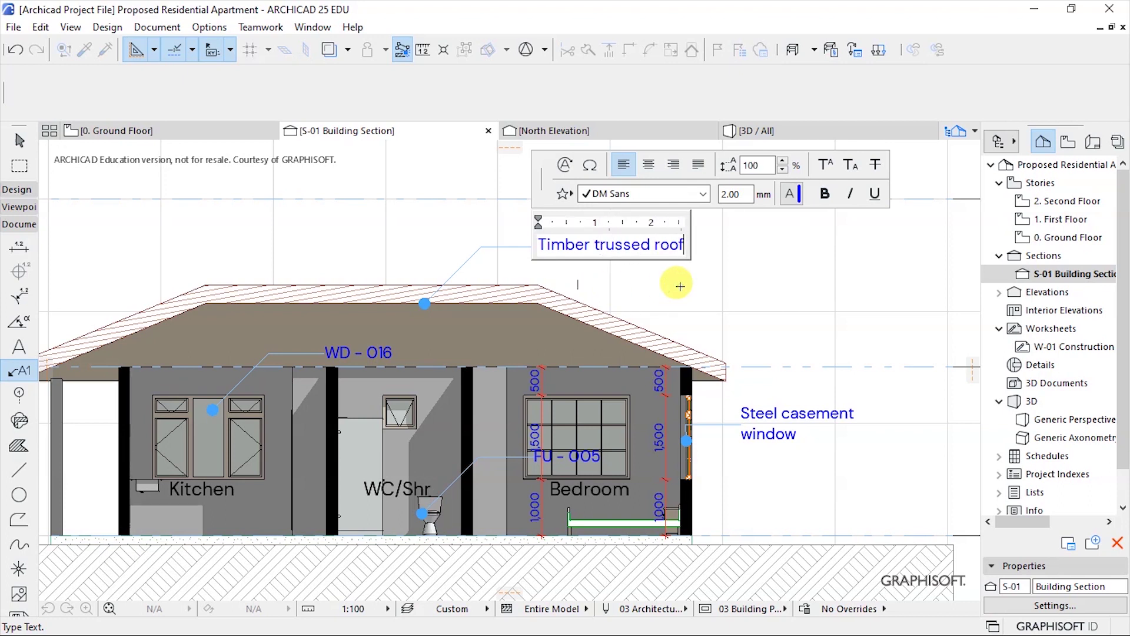
pyautogui.press('Escape')
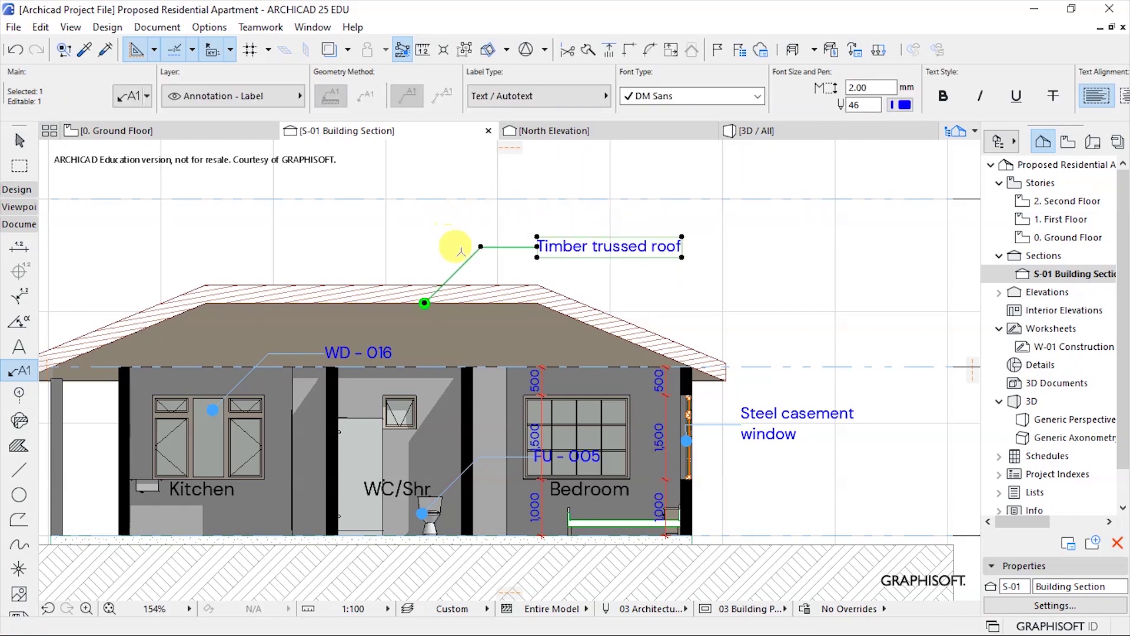
# Step: Move the roof label's pointer bend directly above its dot so the leader rises vertically from the roof
pyautogui.scroll(3, 456, 246)
pyautogui.click(493, 241)
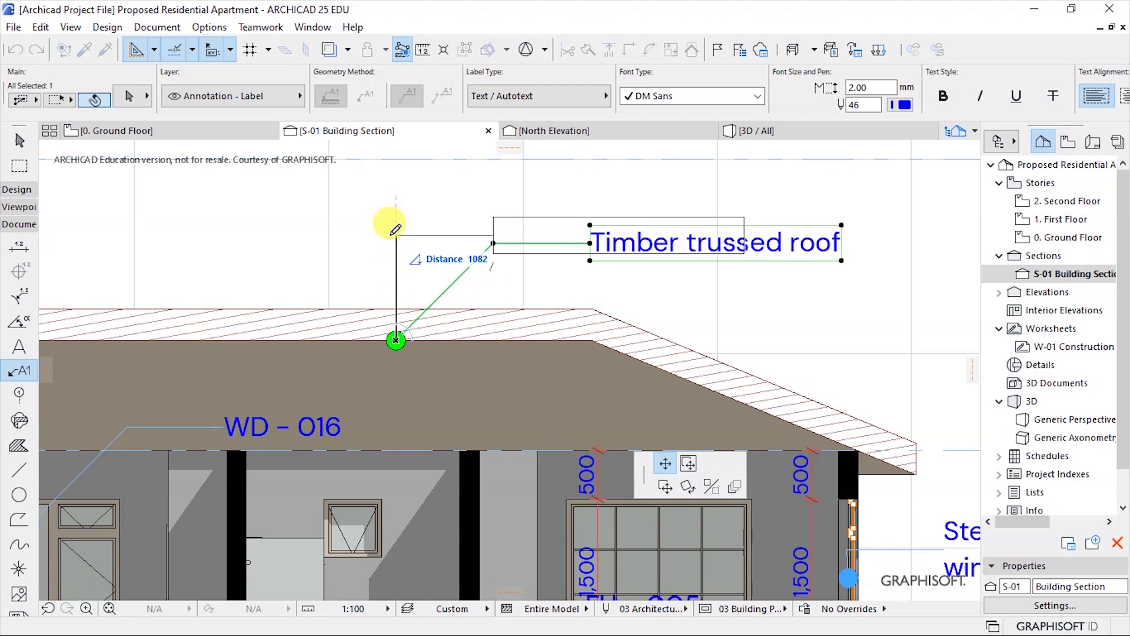
pyautogui.click(394, 242)
pyautogui.press('Escape')
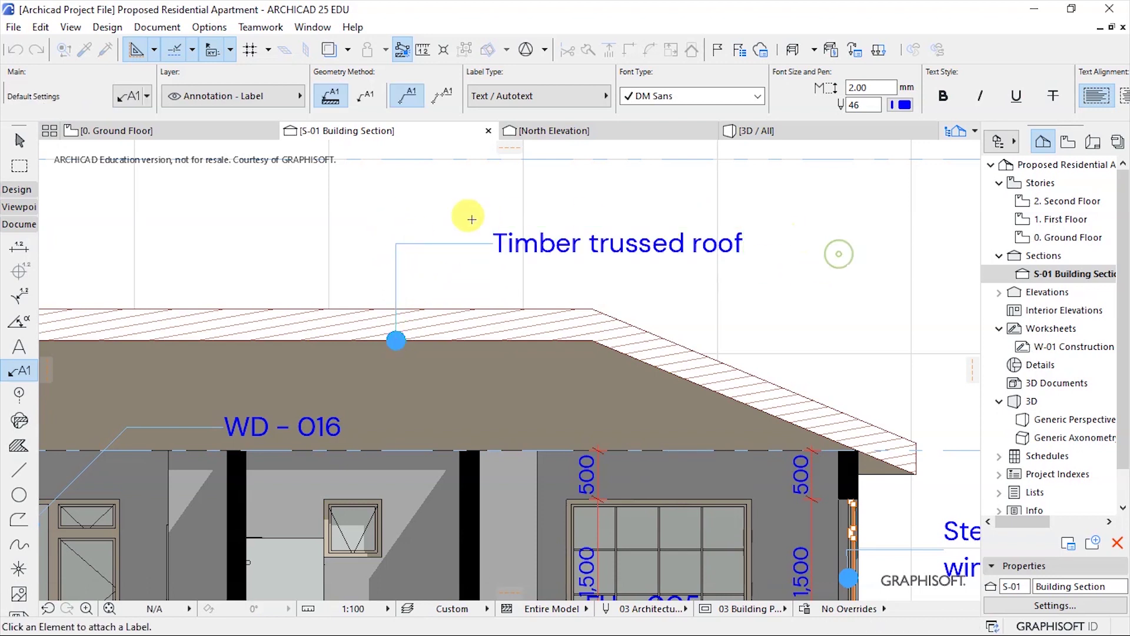
# Step: Move the toilet label's pointer bend and text up above the roof near the second floor level line
pyautogui.scroll(-3, 471, 224)
pyautogui.press('shift')
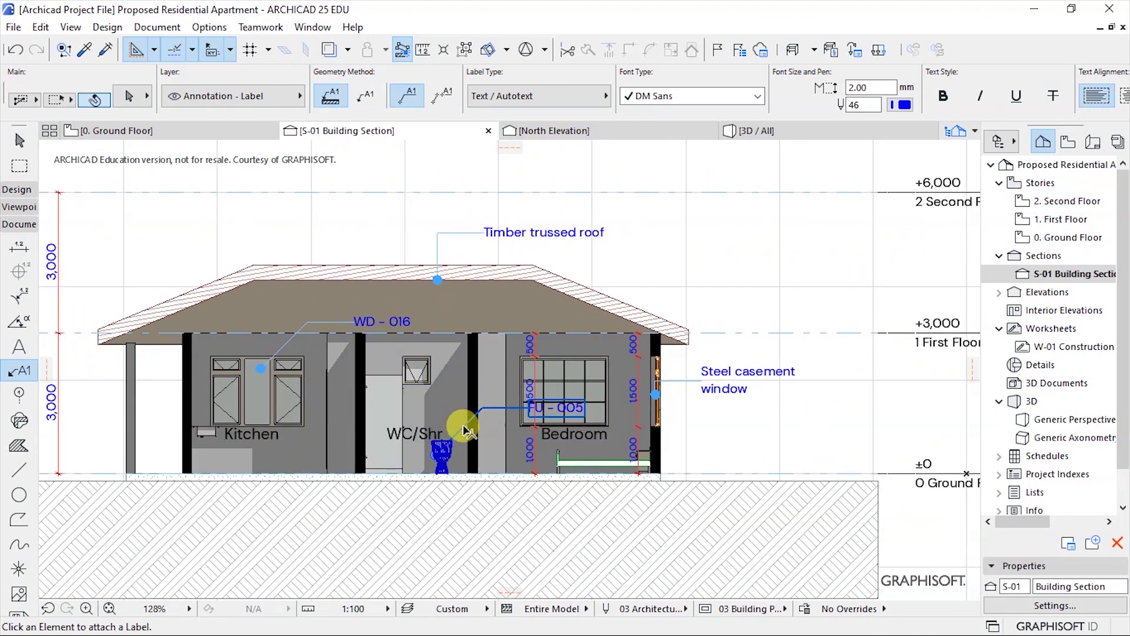
pyautogui.keyDown('shift'); pyautogui.click(465, 431); pyautogui.keyUp('shift')
pyautogui.click(481, 404)
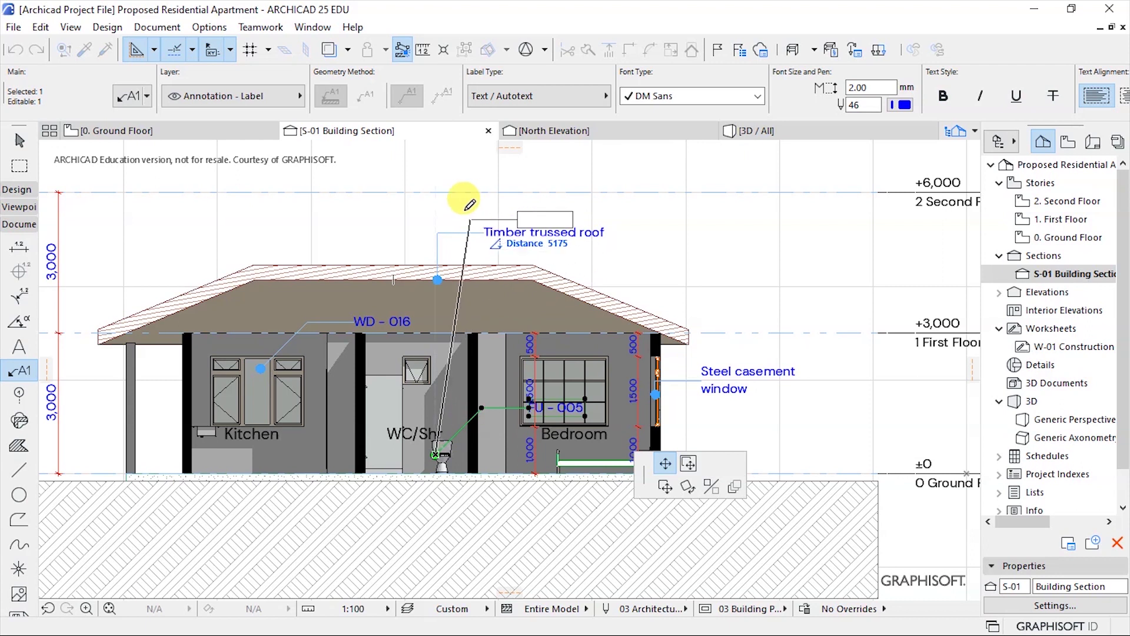
pyautogui.click(412, 192)
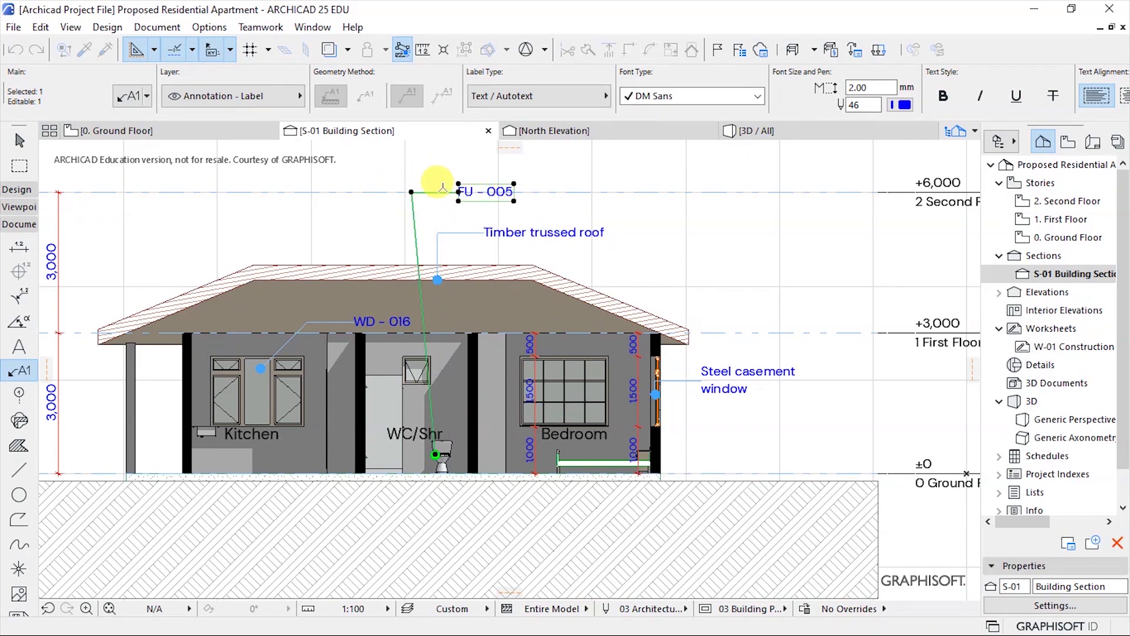
# Step: Change the toilet label's text to "wc cistern"
pyautogui.scroll(2, 440, 173)
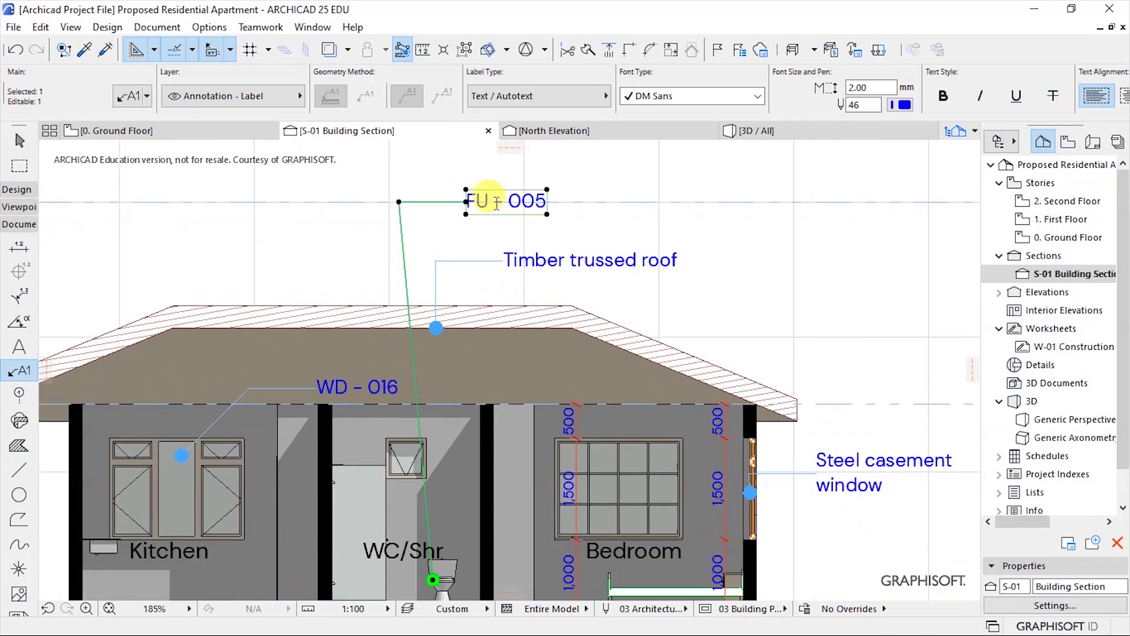
pyautogui.doubleClick(489, 191)
pyautogui.press('Home')
pyautogui.press('Delete')
pyautogui.press('Delete')
pyautogui.write('wc')
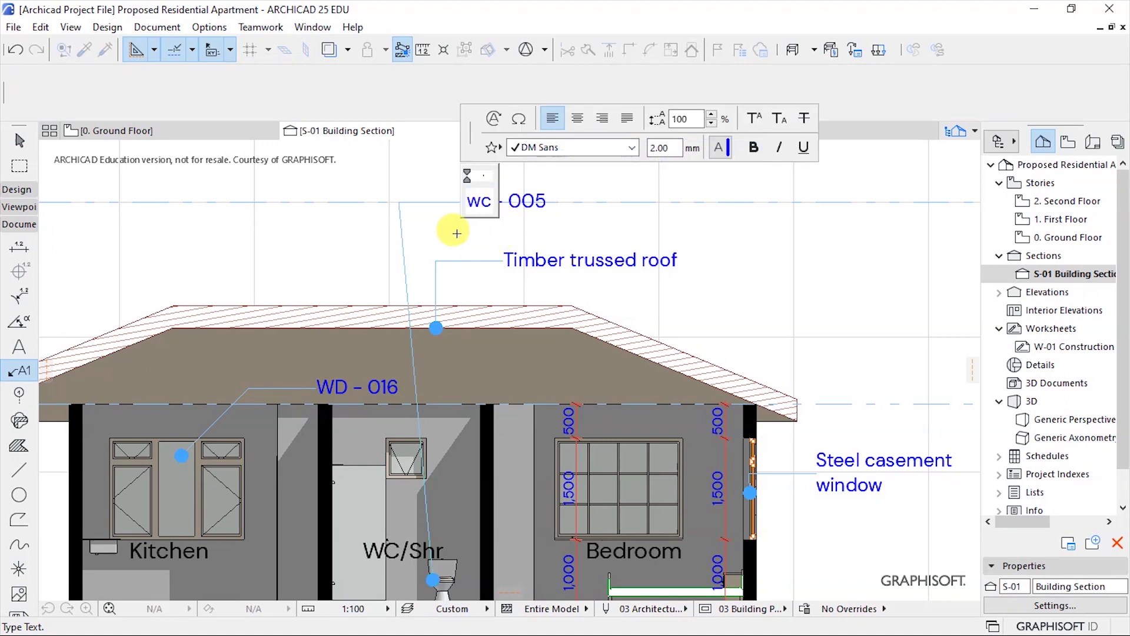
pyautogui.write(' c')
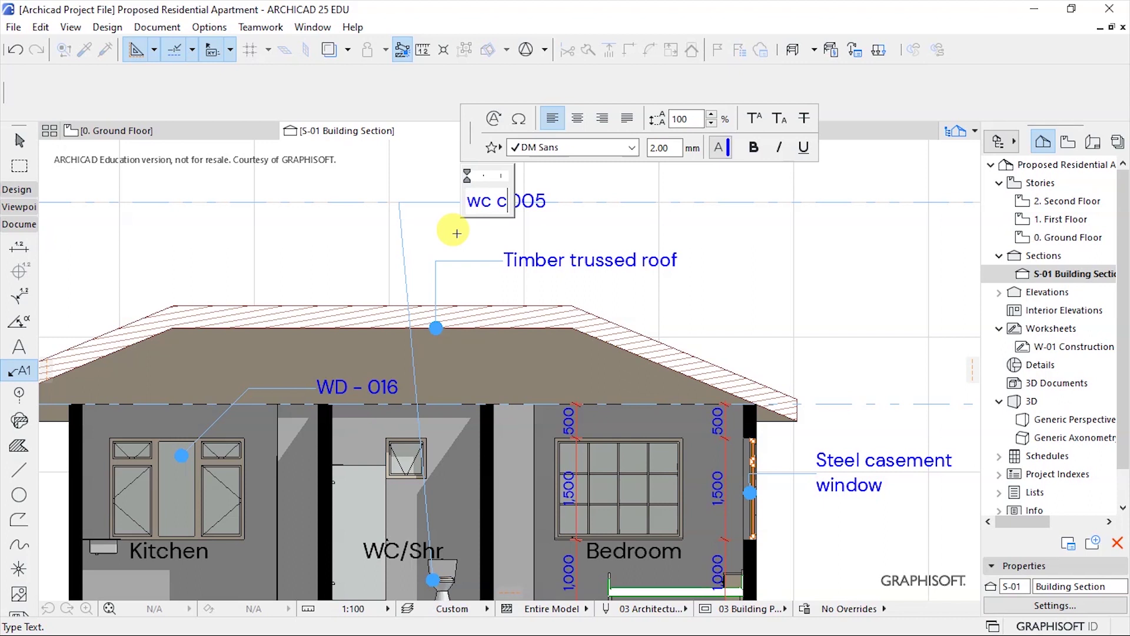
pyautogui.write('istern')
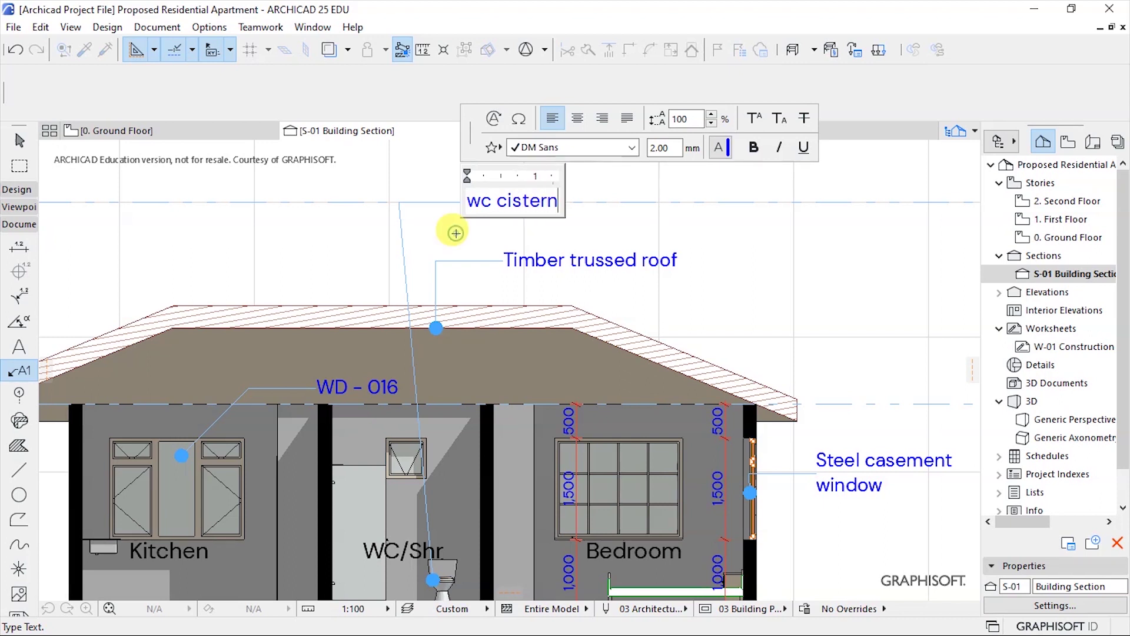
pyautogui.click(455, 234)
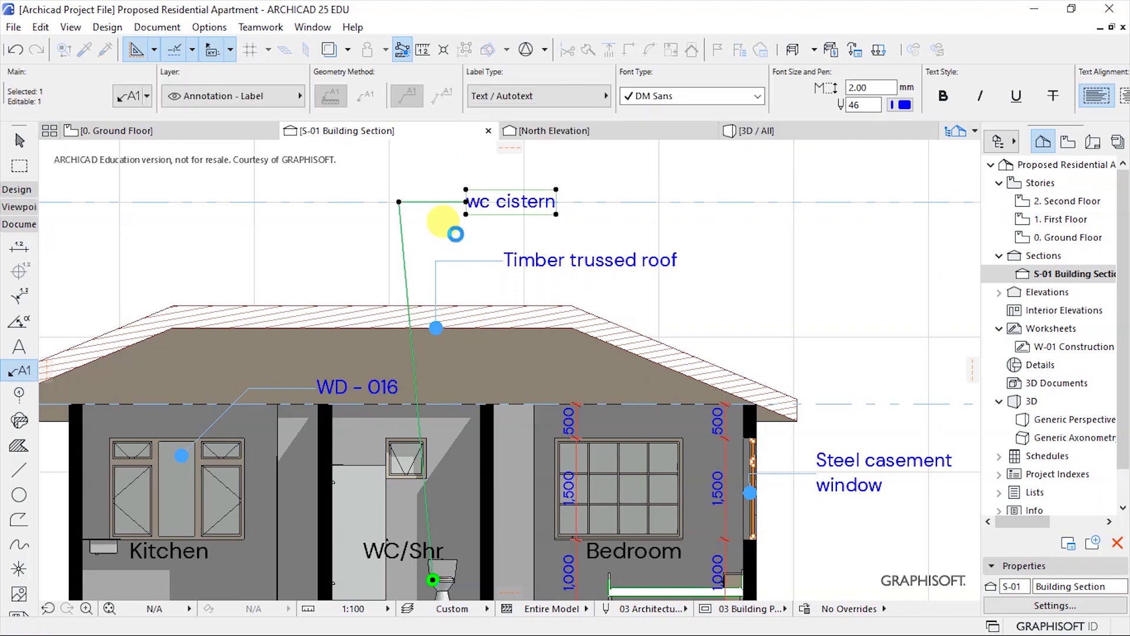
# Step: Move the kitchen window label above the roof and change its text to "Steel casement window"
pyautogui.scroll(-2, 456, 224)
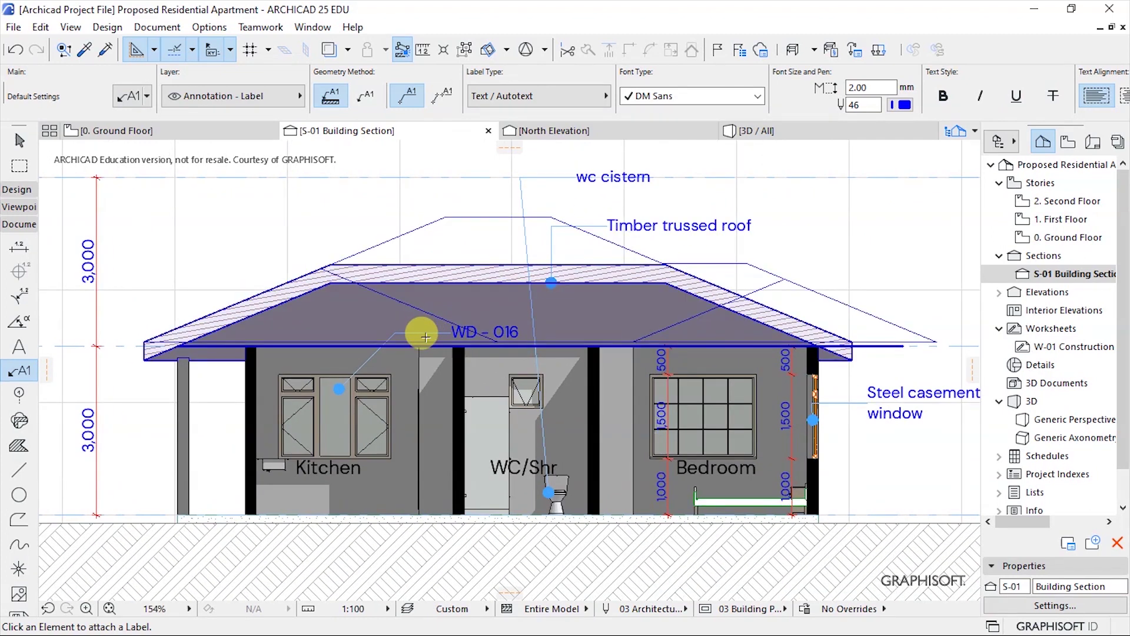
pyautogui.click(338, 238)
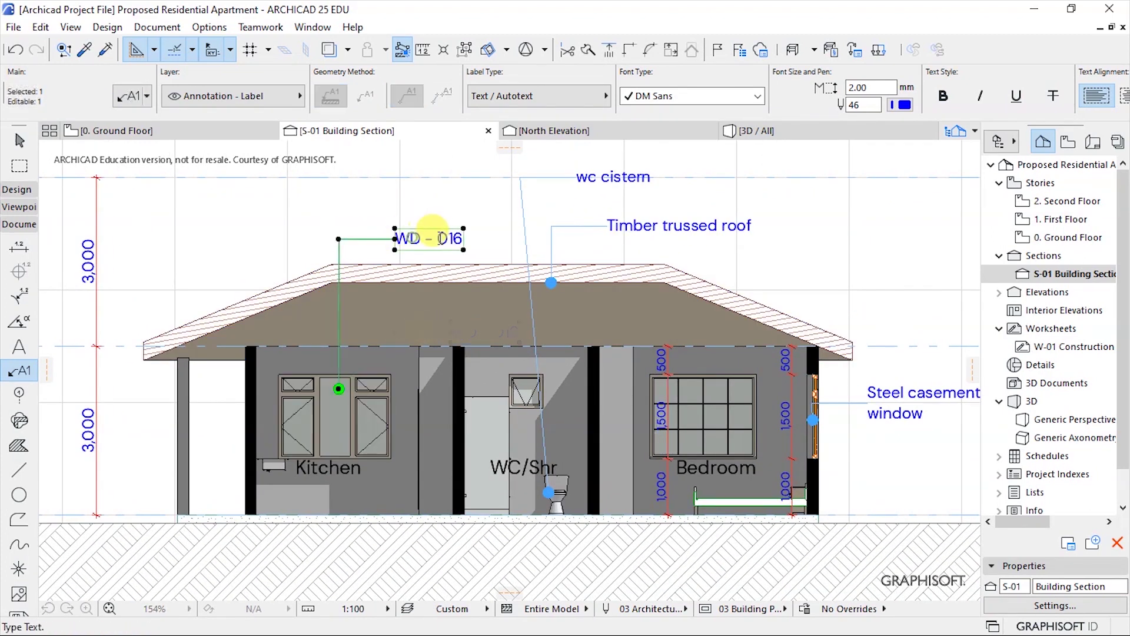
pyautogui.click(432, 236)
pyautogui.write('Stee')
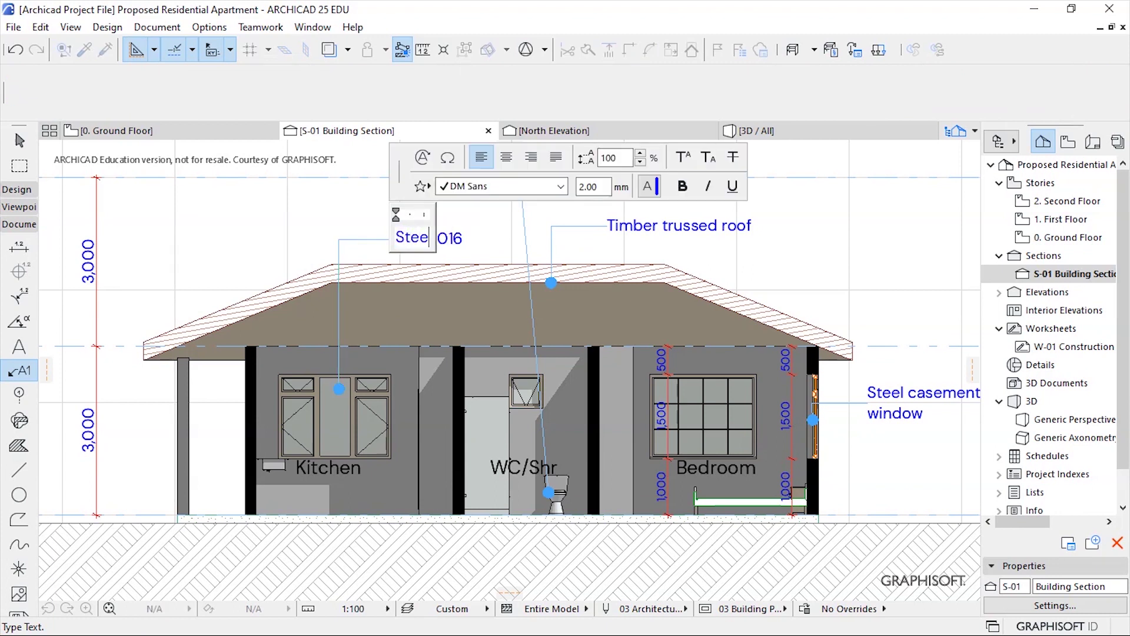
pyautogui.write('l case')
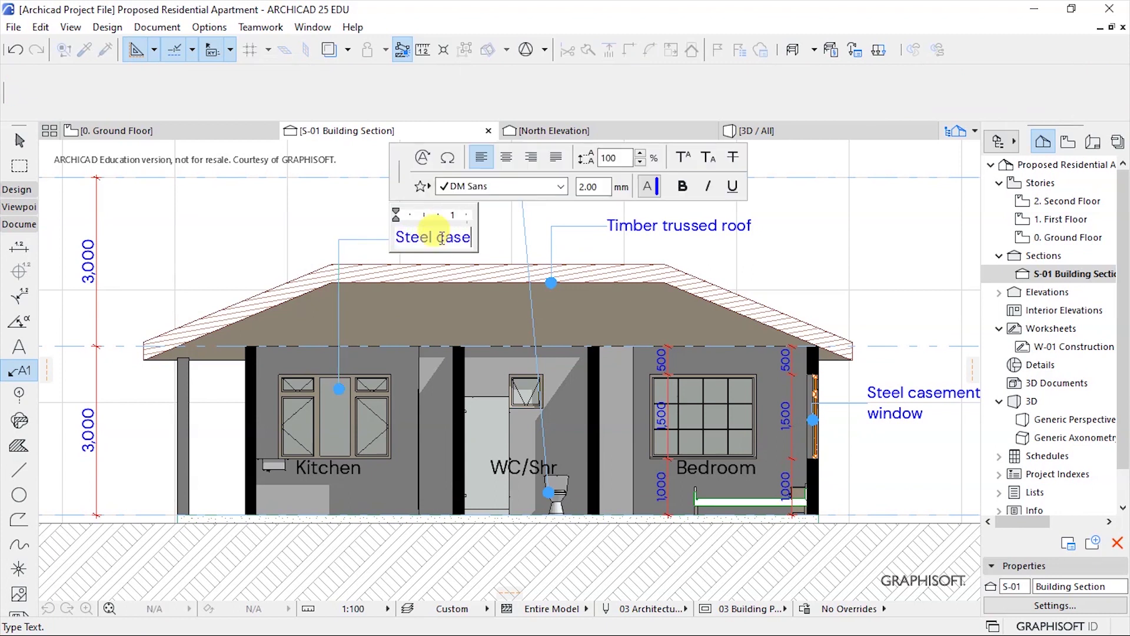
pyautogui.write('ment window')
pyautogui.click(314, 238)
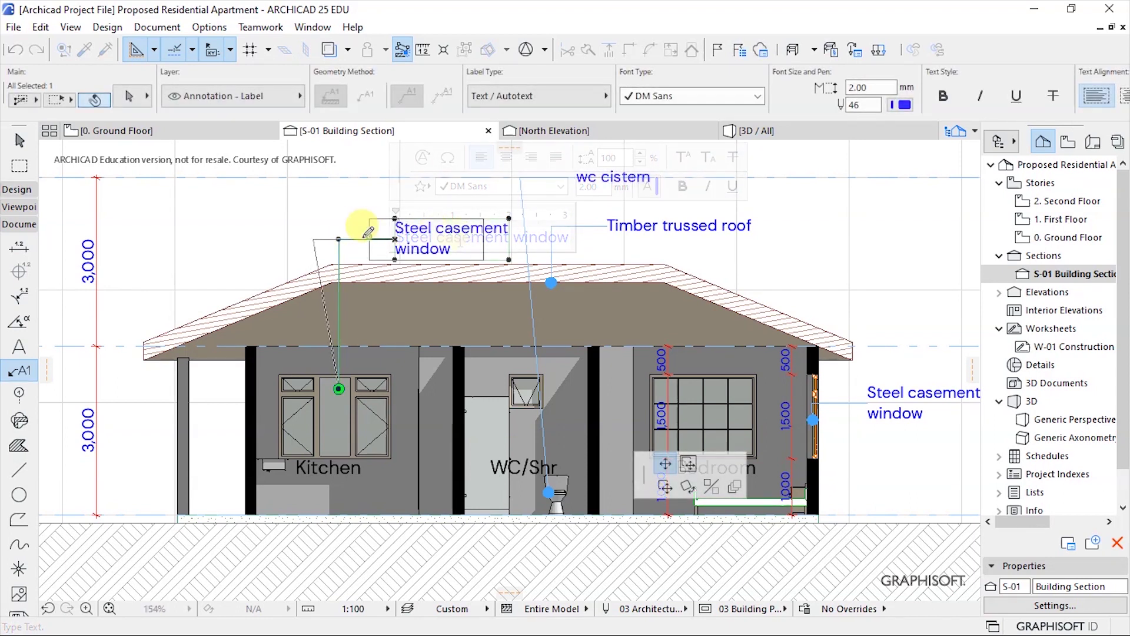
# Step: Align the kitchen window label's pointer bend vertically above its dot and raise the label slightly
pyautogui.click(313, 239)
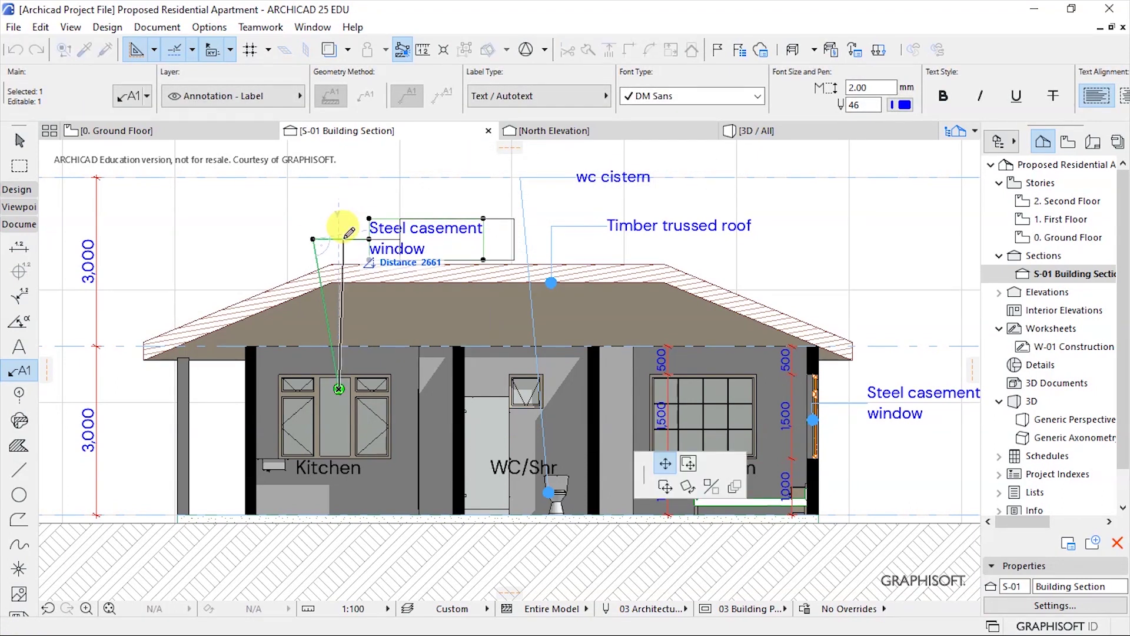
pyautogui.click(339, 235)
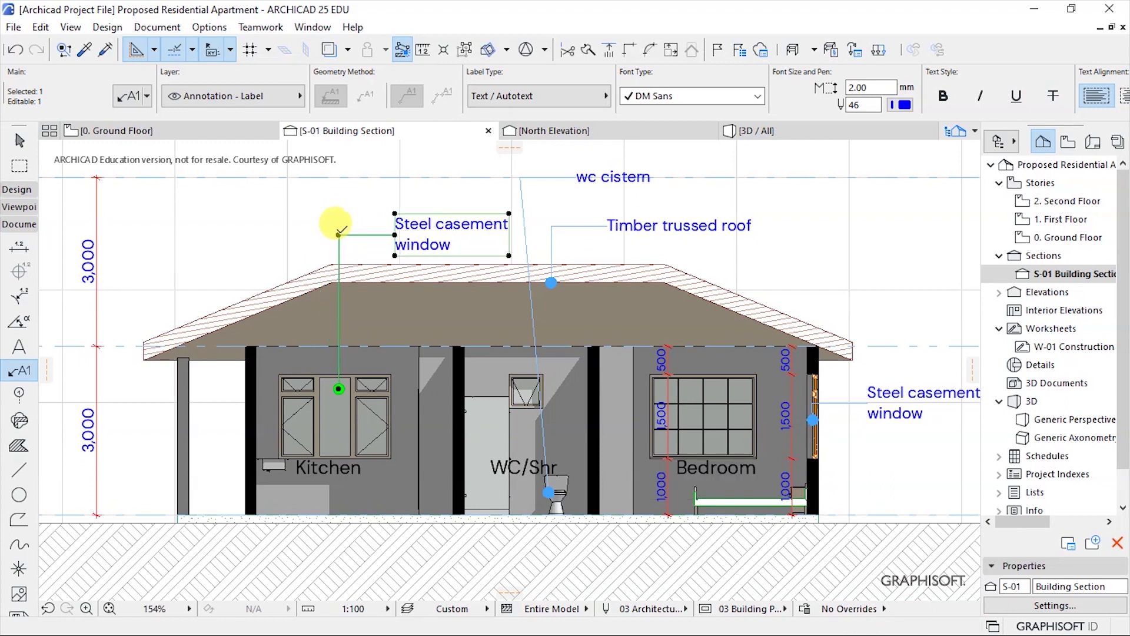
pyautogui.click(340, 215)
pyautogui.click(345, 204)
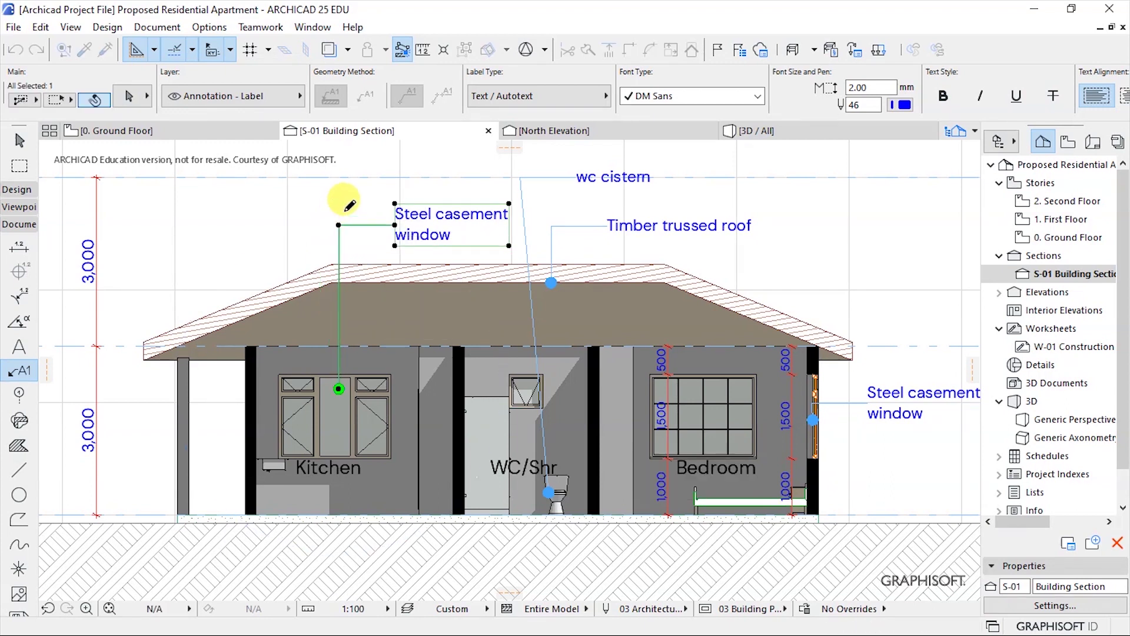
pyautogui.press('Escape')
# Step: Move the "wc cistern" label outside the building beside the bedroom's outer wall, with its leader running horizontally from the toilet
pyautogui.scroll(-2, 281, 216)
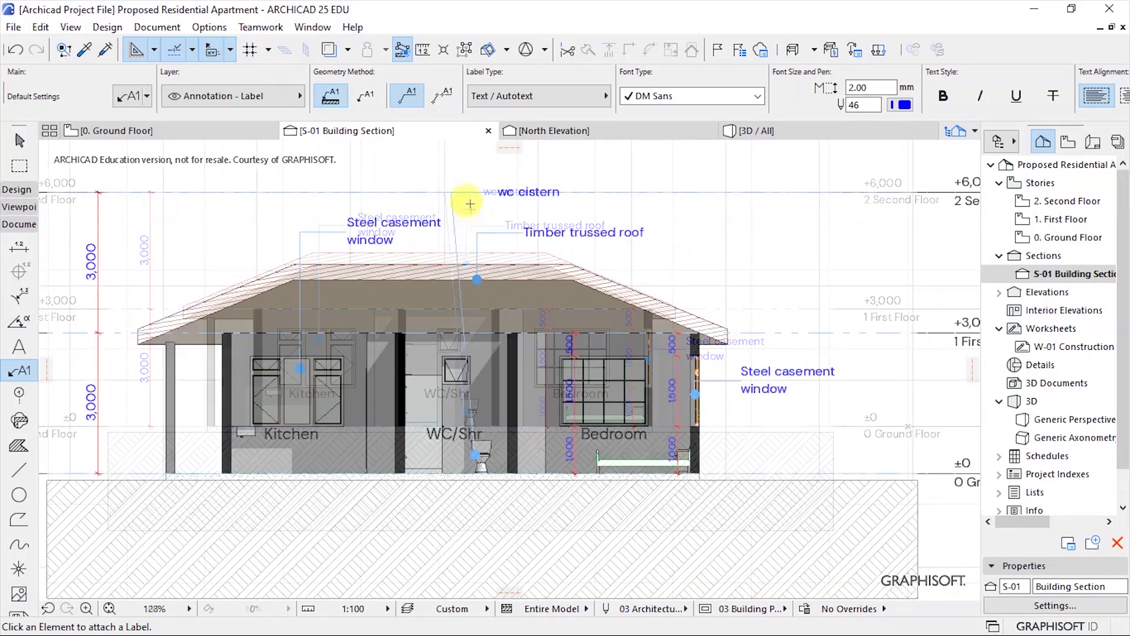
pyautogui.click(510, 200)
pyautogui.press('Escape')
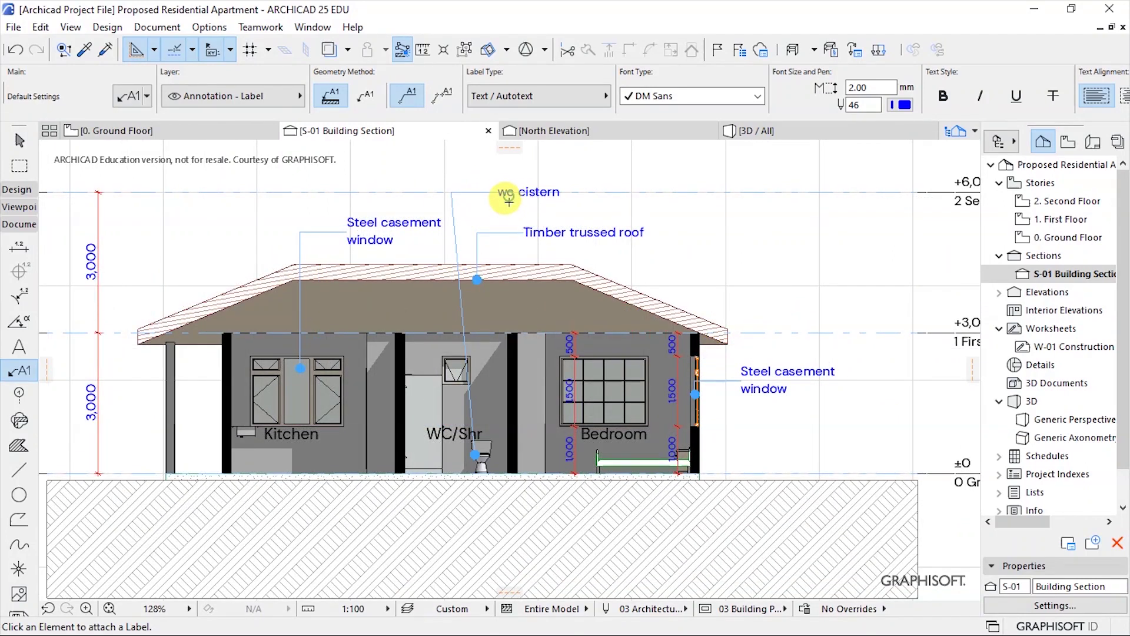
pyautogui.click(476, 178)
pyautogui.click(566, 205)
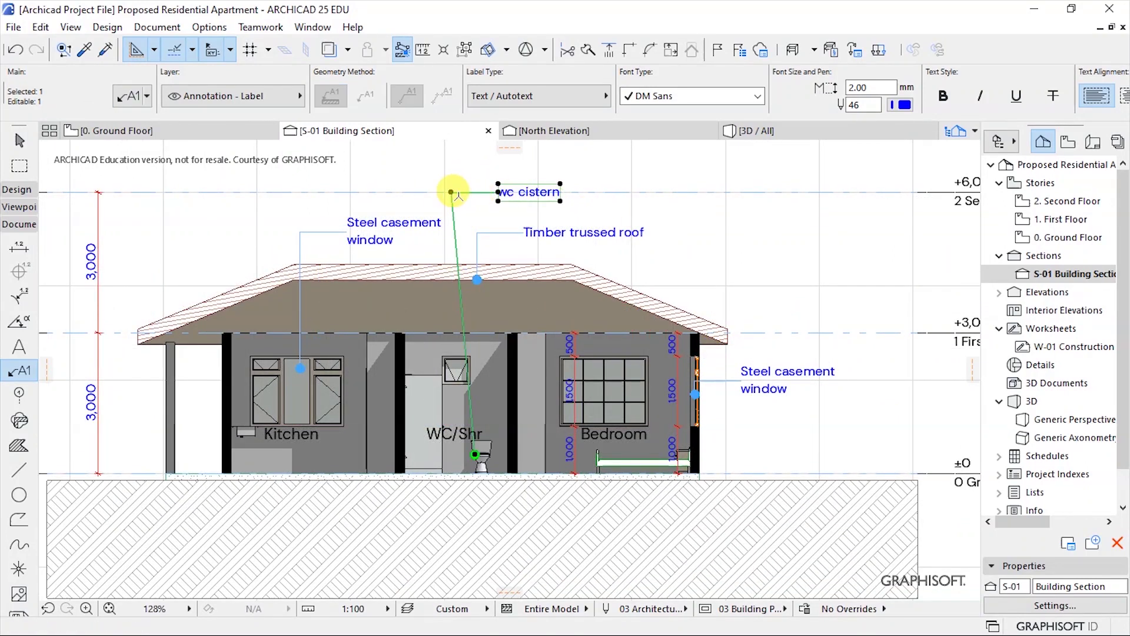
pyautogui.click(451, 192)
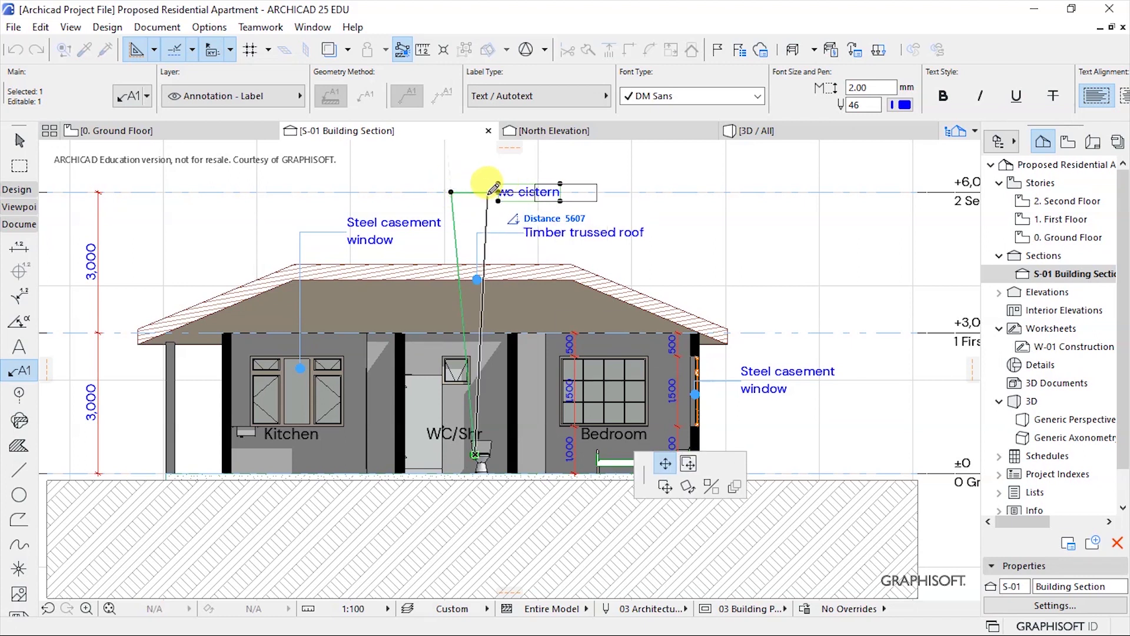
pyautogui.scroll(-1, 612, 415)
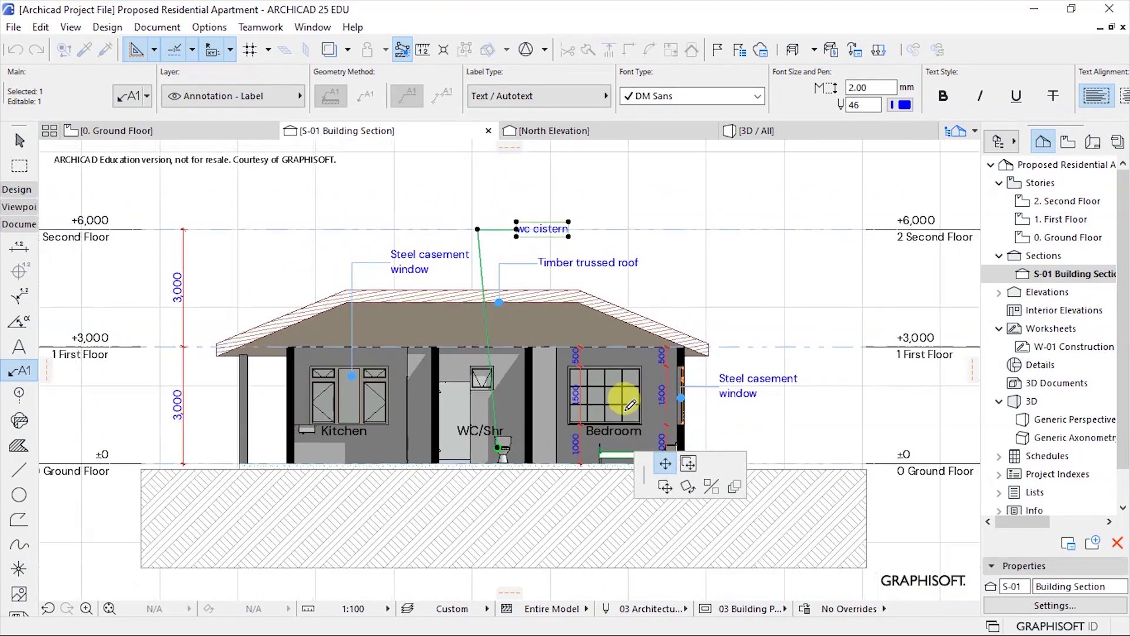
pyautogui.scroll(1, 732, 442)
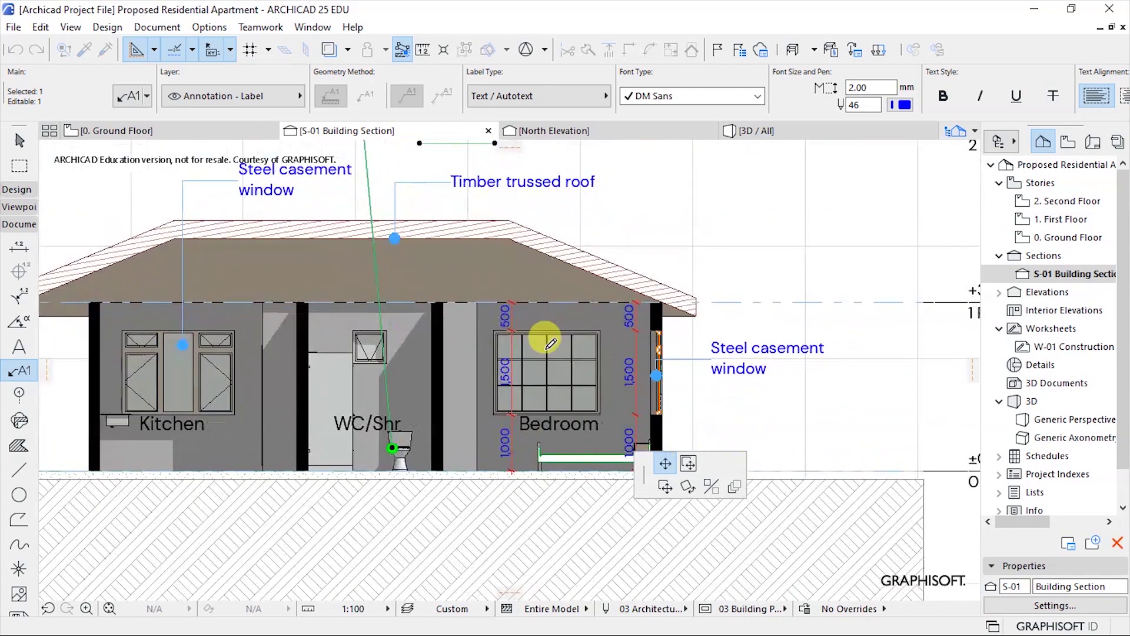
pyautogui.scroll(-1, 466, 357)
pyautogui.scroll(1, 727, 589)
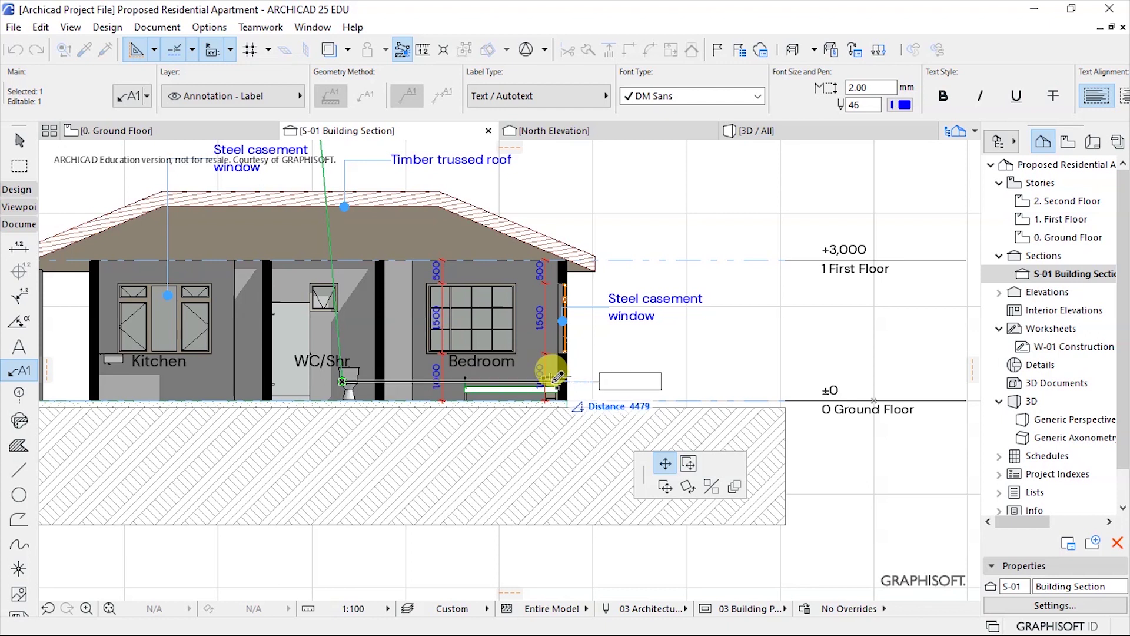
pyautogui.click(558, 377)
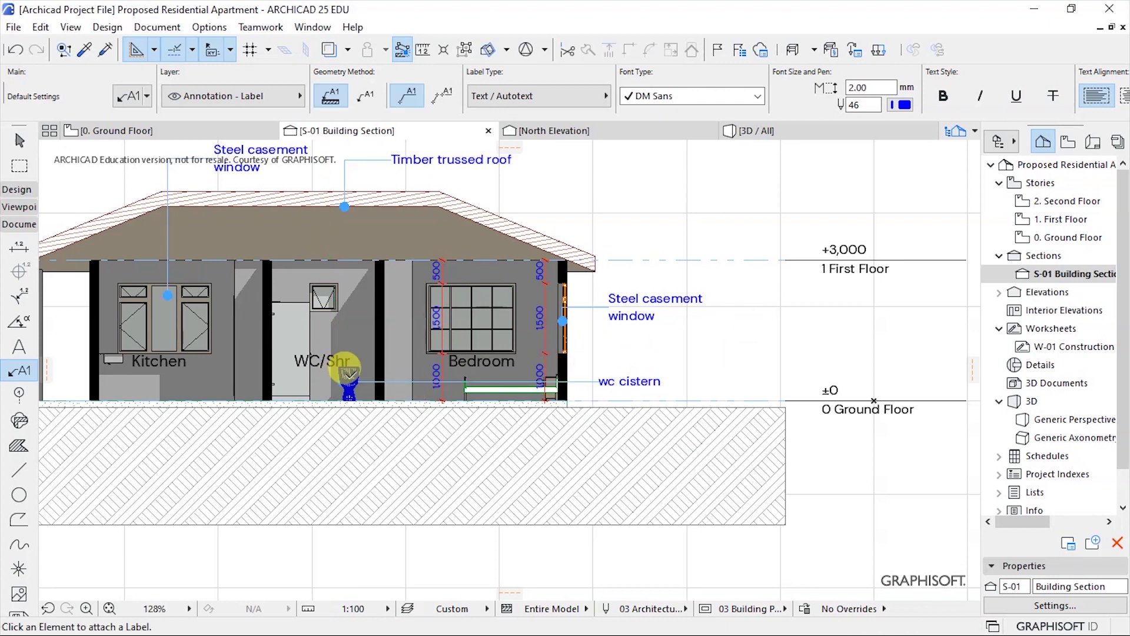
# Step: Shift the "wc cistern" label's pointer dot sideways onto the toilet's cistern
pyautogui.scroll(5, 349, 373)
pyautogui.click(367, 378)
pyautogui.moveTo(322, 376); pyautogui.dragTo(341, 374)
pyautogui.scroll(-7, 535, 379)
pyautogui.press('Escape')
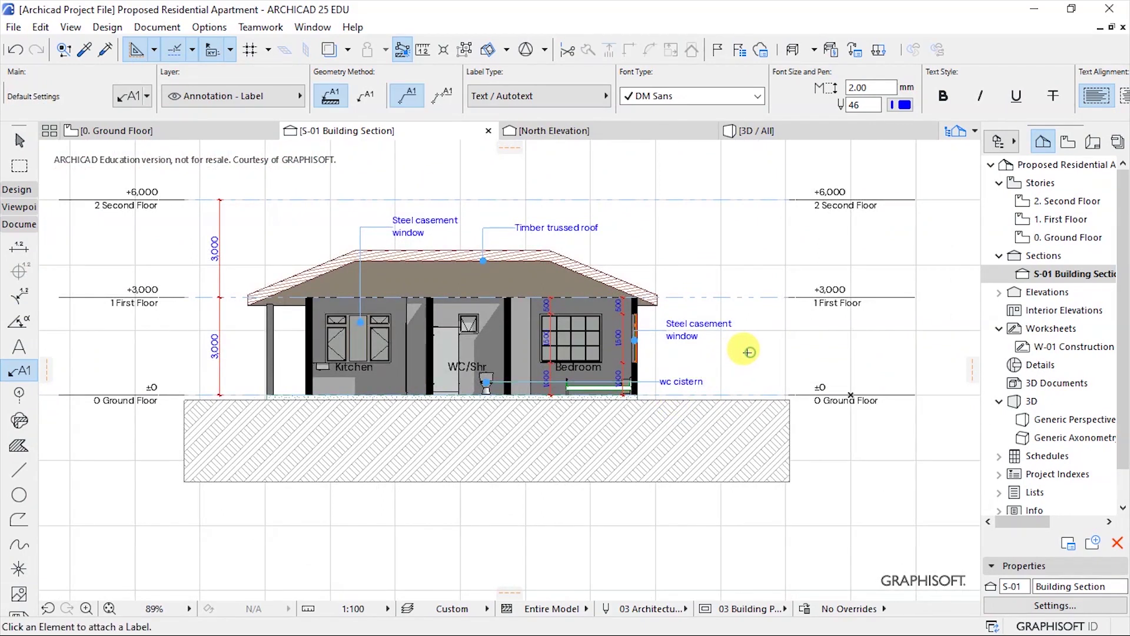
# Step: Save the project with the annotated building section
pyautogui.scroll(1, 216, 192)
pyautogui.scroll(1, 218, 195)
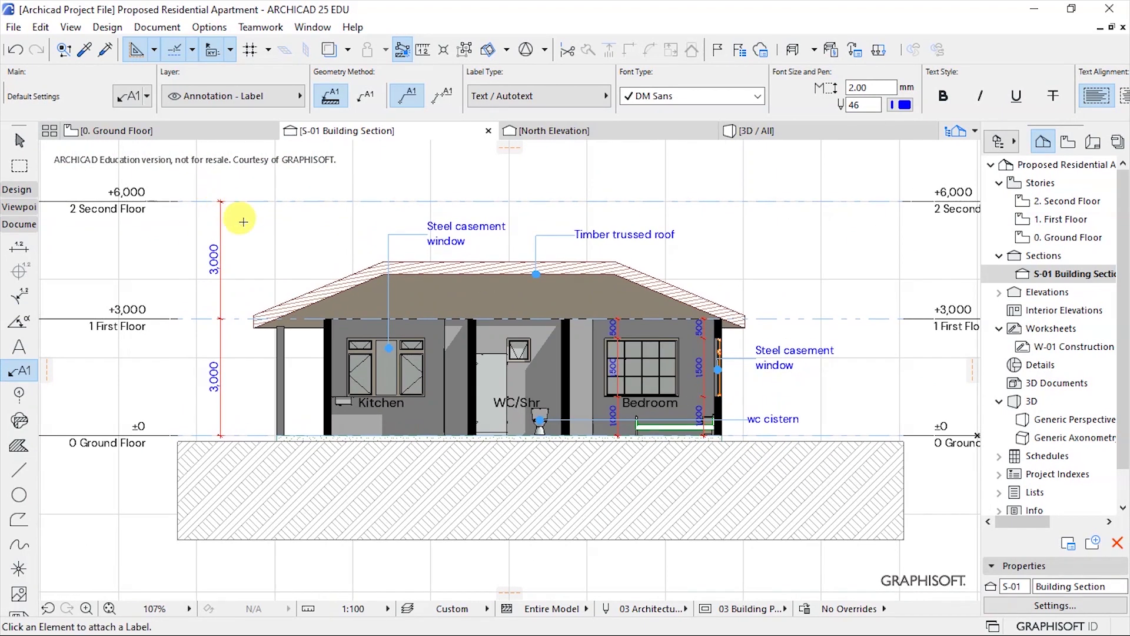
pyautogui.scroll(1, 435, 206)
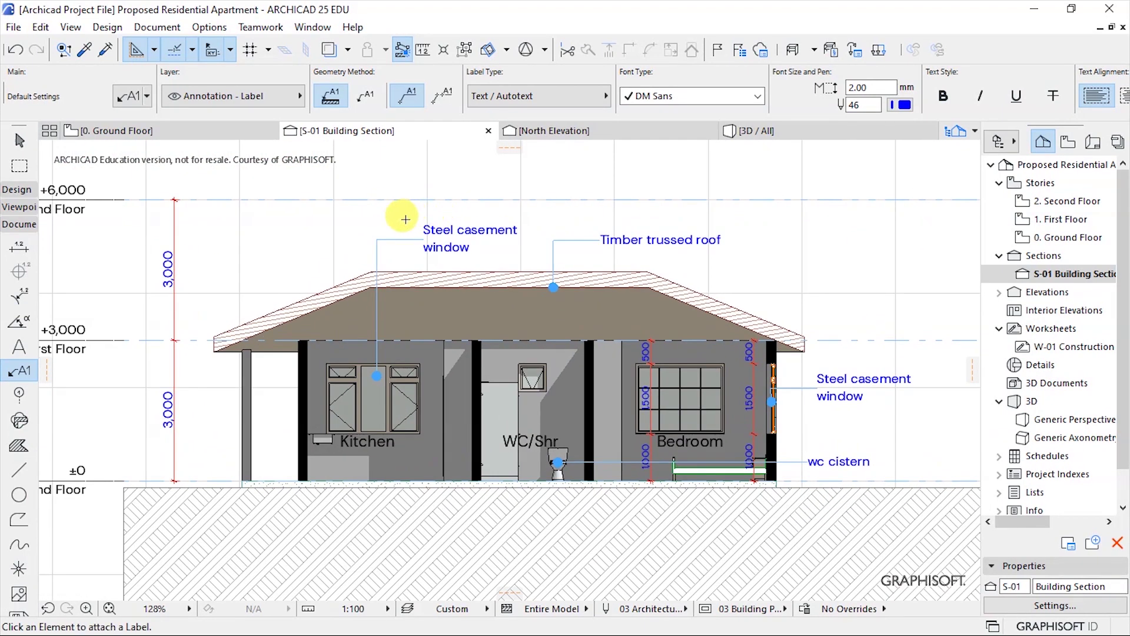
pyautogui.scroll(-1, 405, 218)
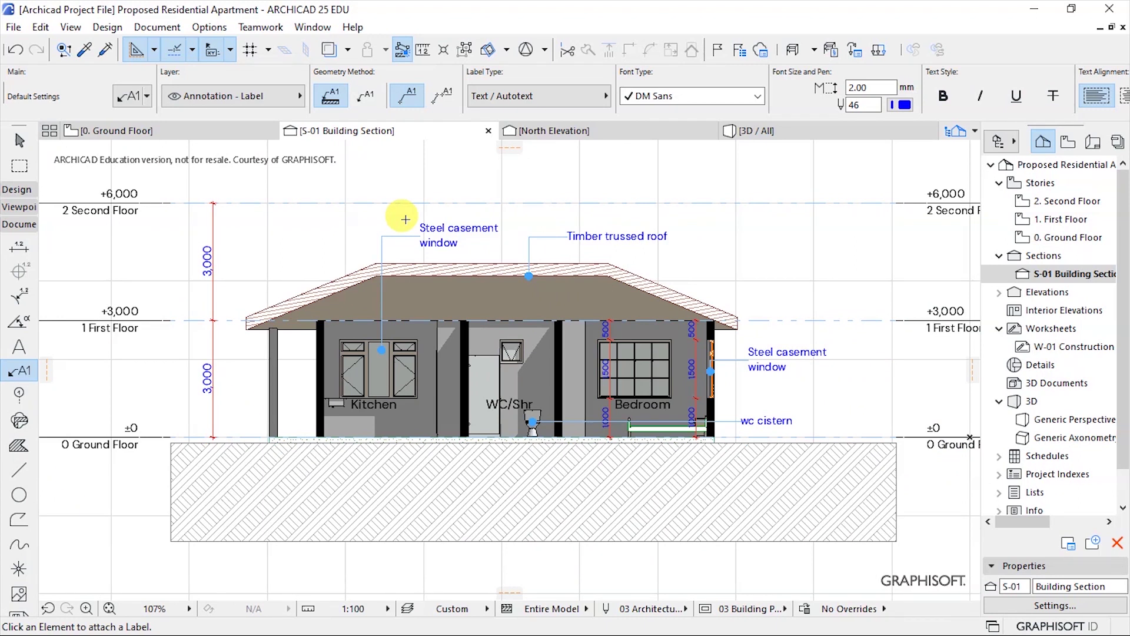
pyautogui.hotkey('ctrl', 's')
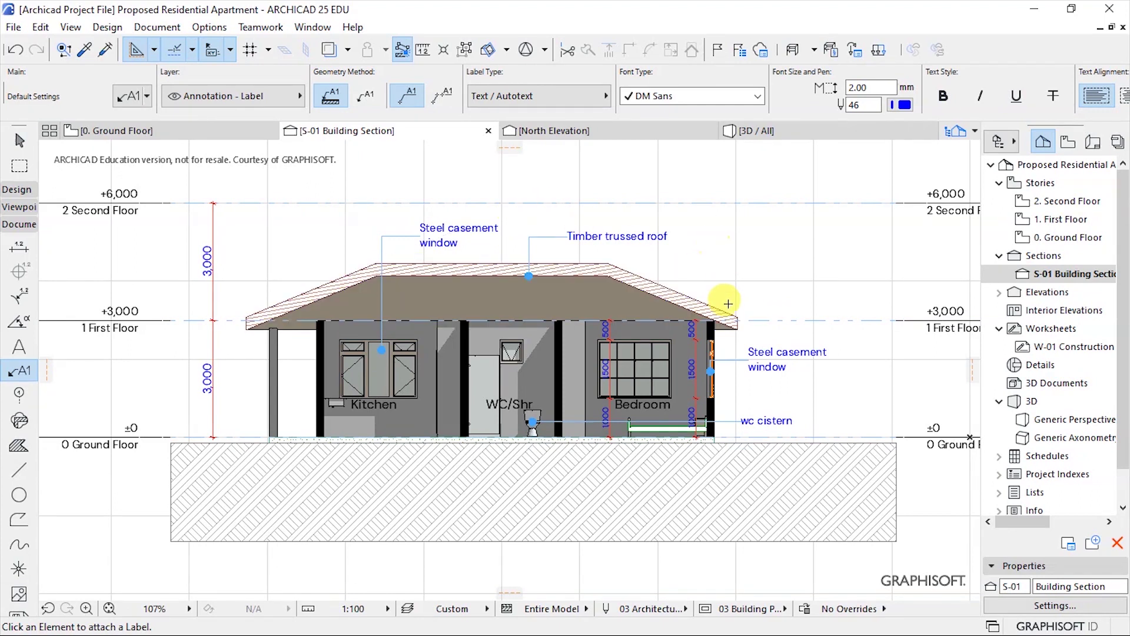
# Step: Open the Ground Floor plan and select the building's roof
pyautogui.moveTo(730, 310)
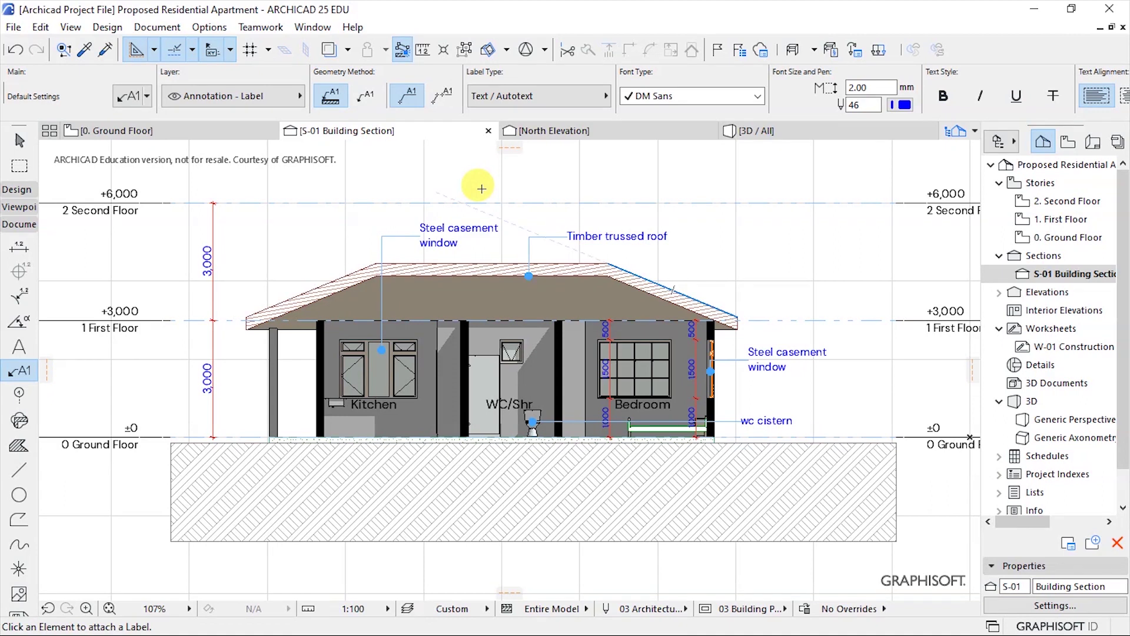
pyautogui.click(162, 131)
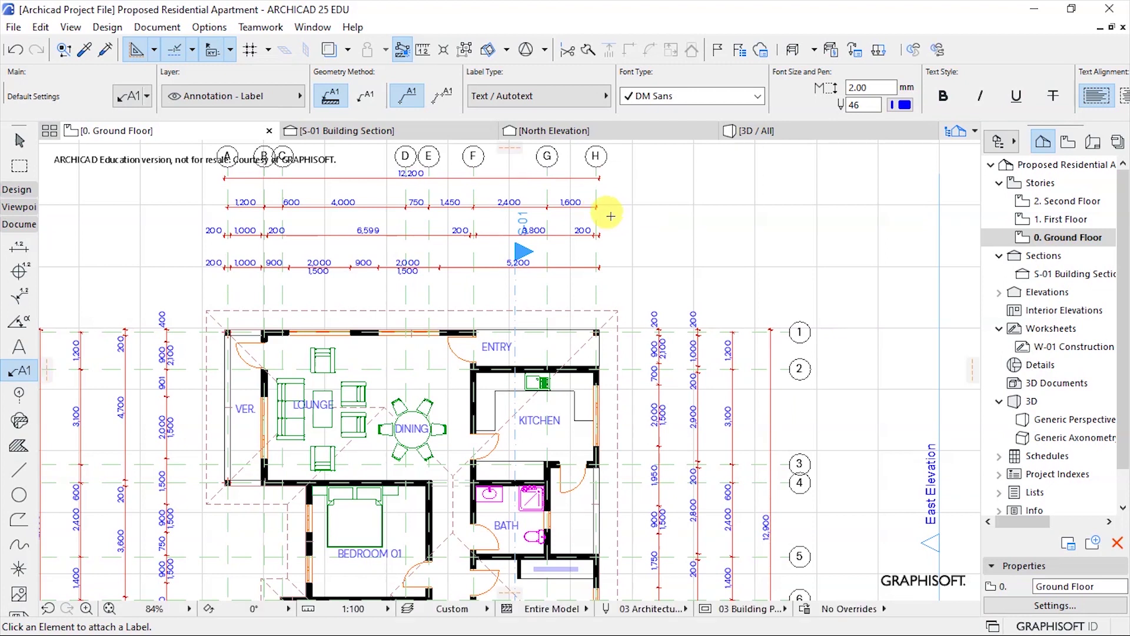
pyautogui.scroll(-3, 610, 216)
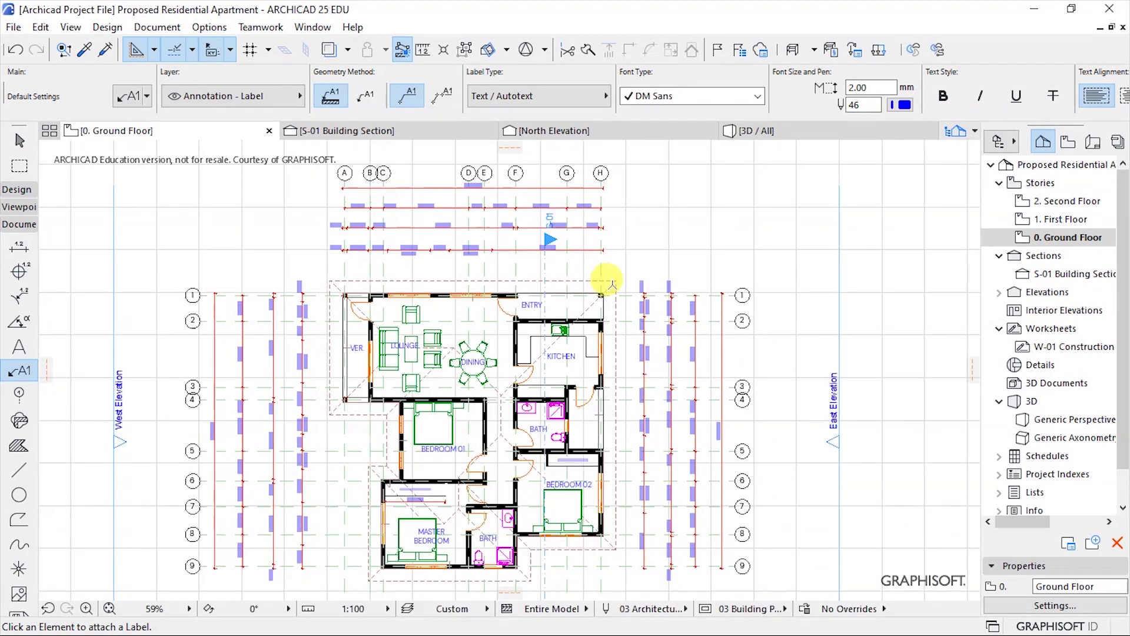
pyautogui.click(404, 212)
# Step: Open the RoofMaker Roof Wizard for the selected roof
pyautogui.click(108, 28)
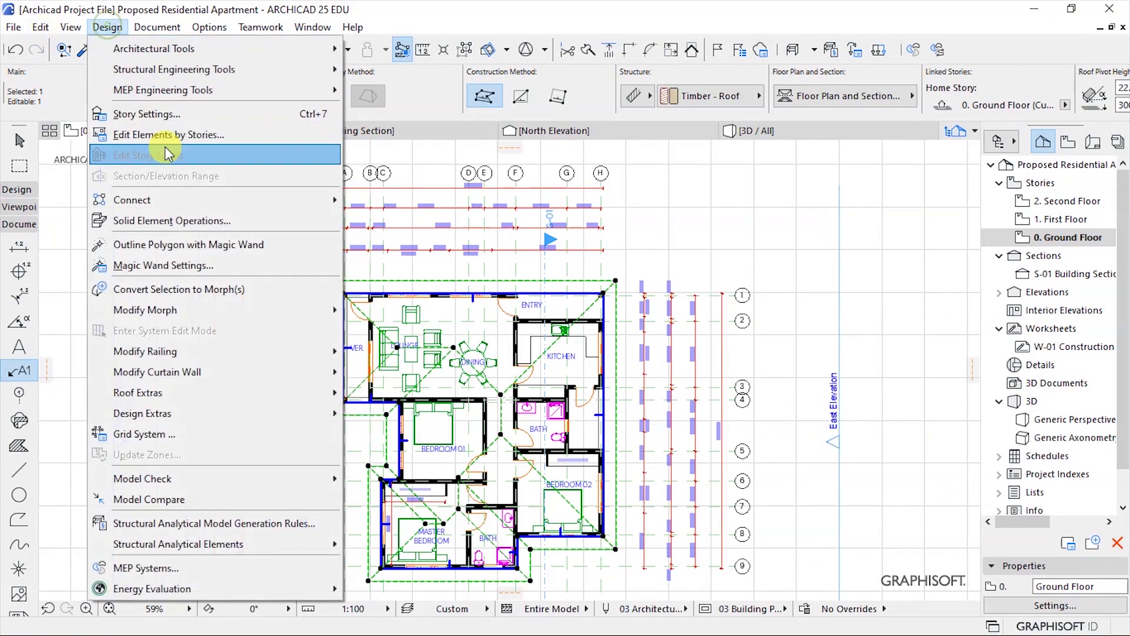
pyautogui.moveTo(163, 543)
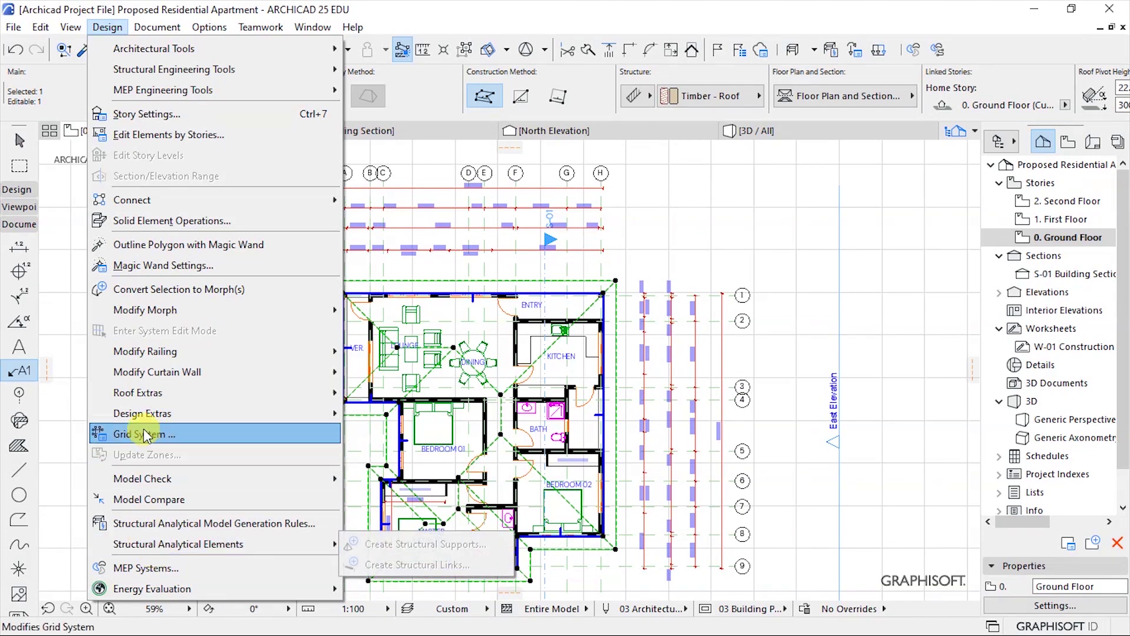
pyautogui.moveTo(147, 415)
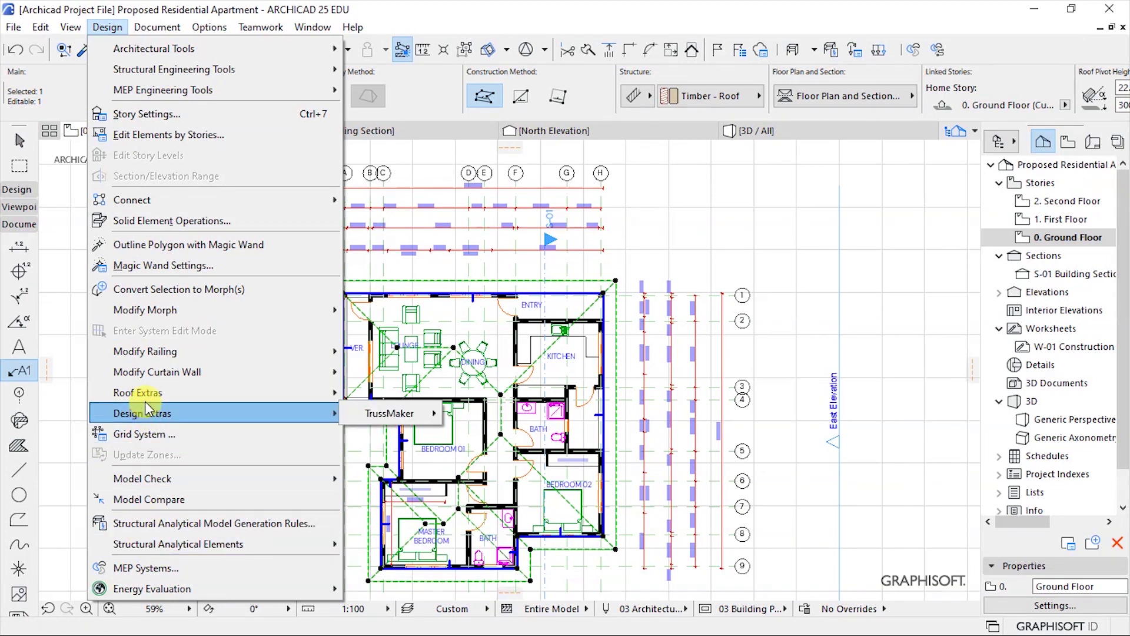
pyautogui.moveTo(147, 390)
pyautogui.moveTo(391, 507)
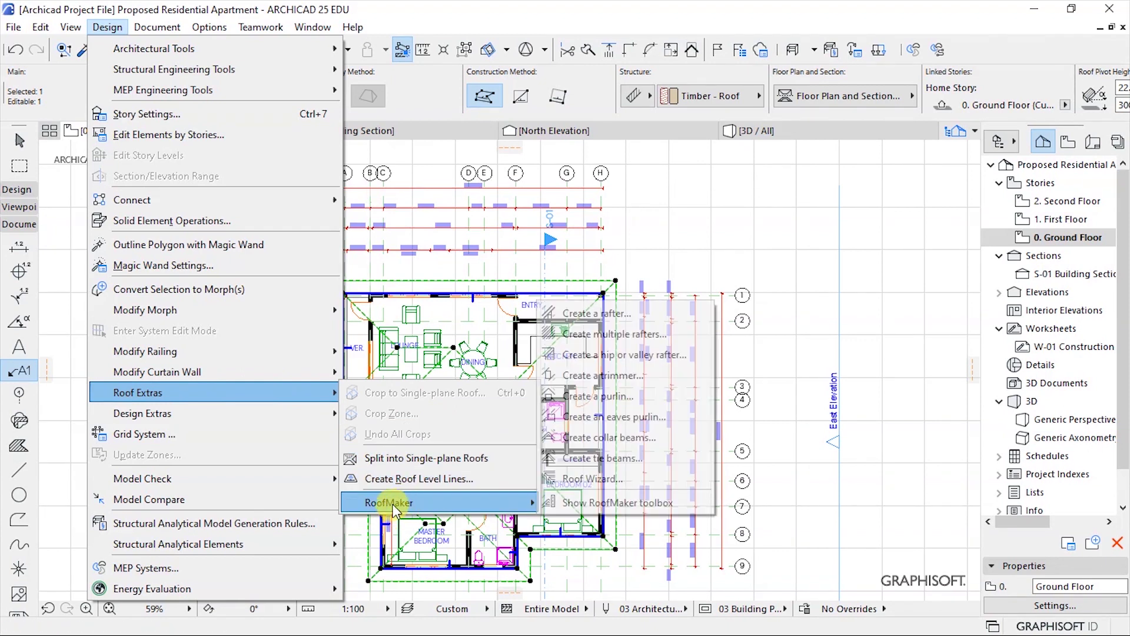
pyautogui.click(598, 478)
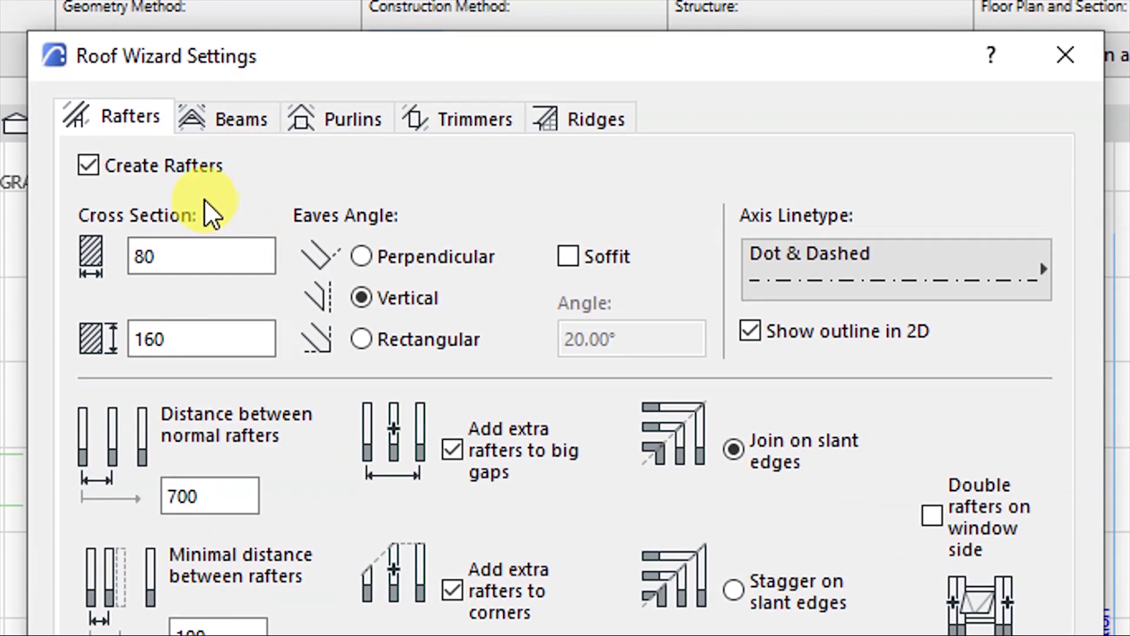
# Step: Review the wizard's settings for beams, purlins, trimmers, and hip and valley rafters
pyautogui.click(222, 121)
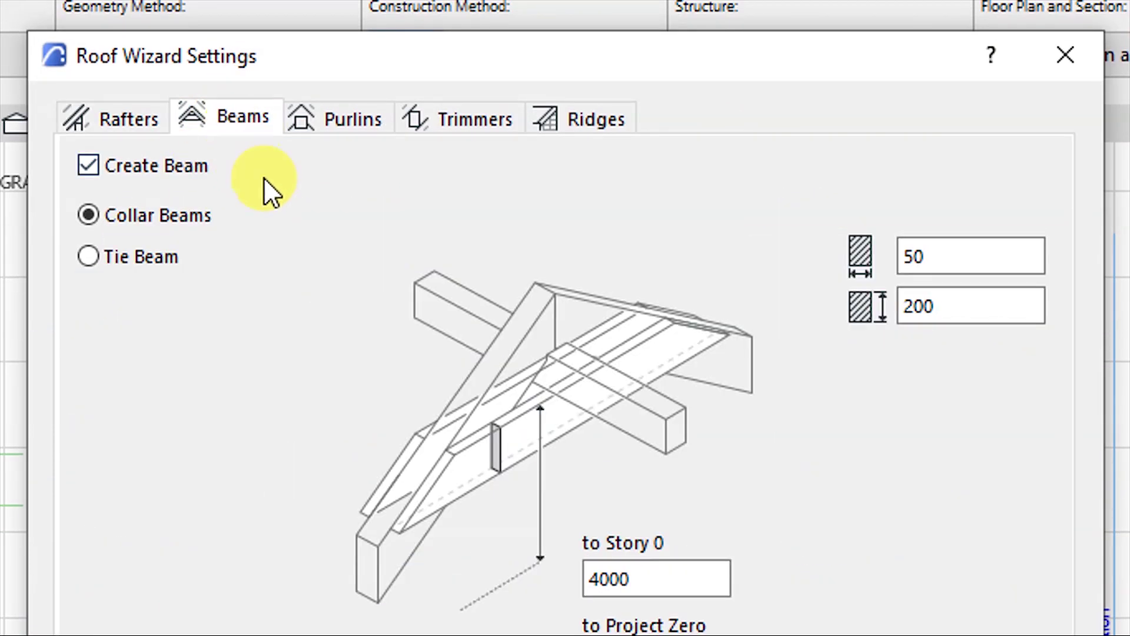
pyautogui.click(331, 133)
pyautogui.click(454, 131)
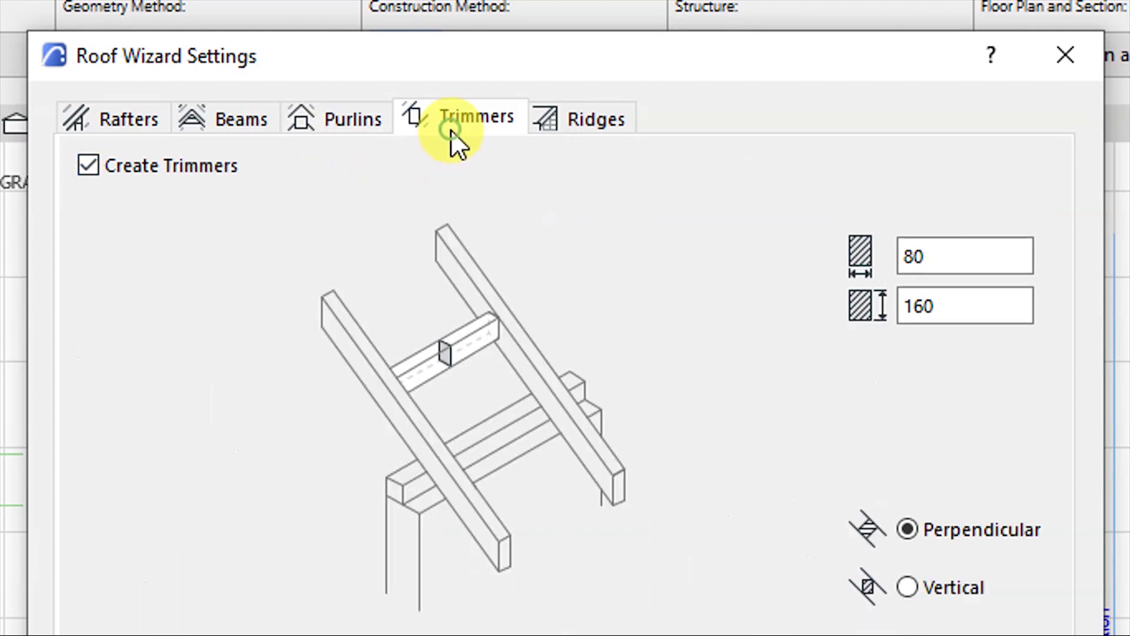
pyautogui.click(588, 125)
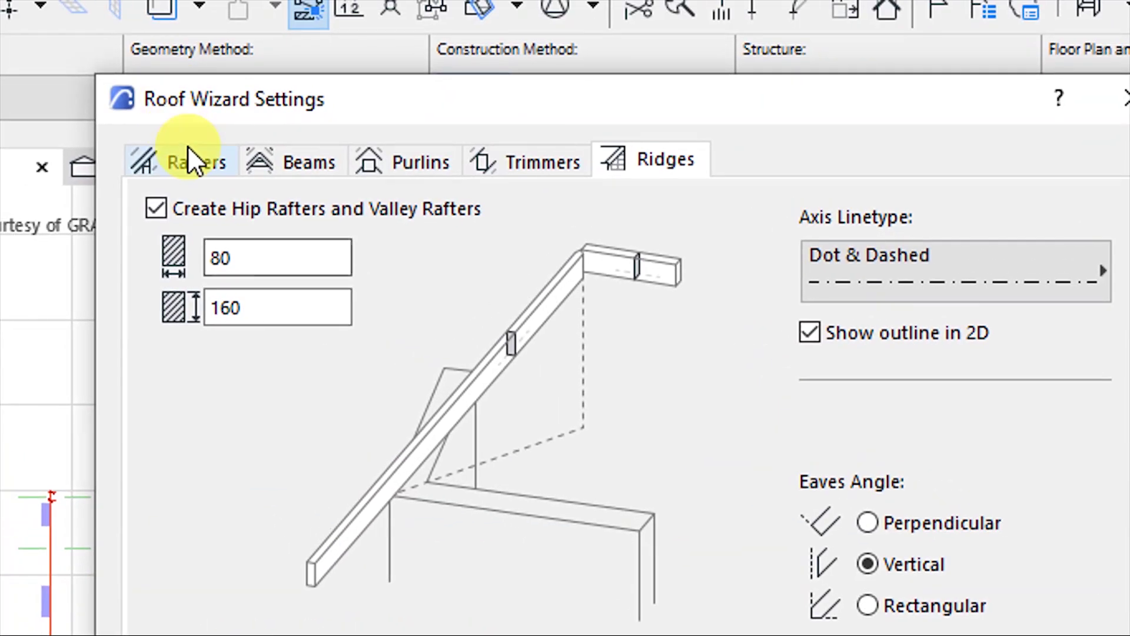
# Step: Examine the wizard's cross section and eaves angle settings for the rafters
pyautogui.click(118, 55)
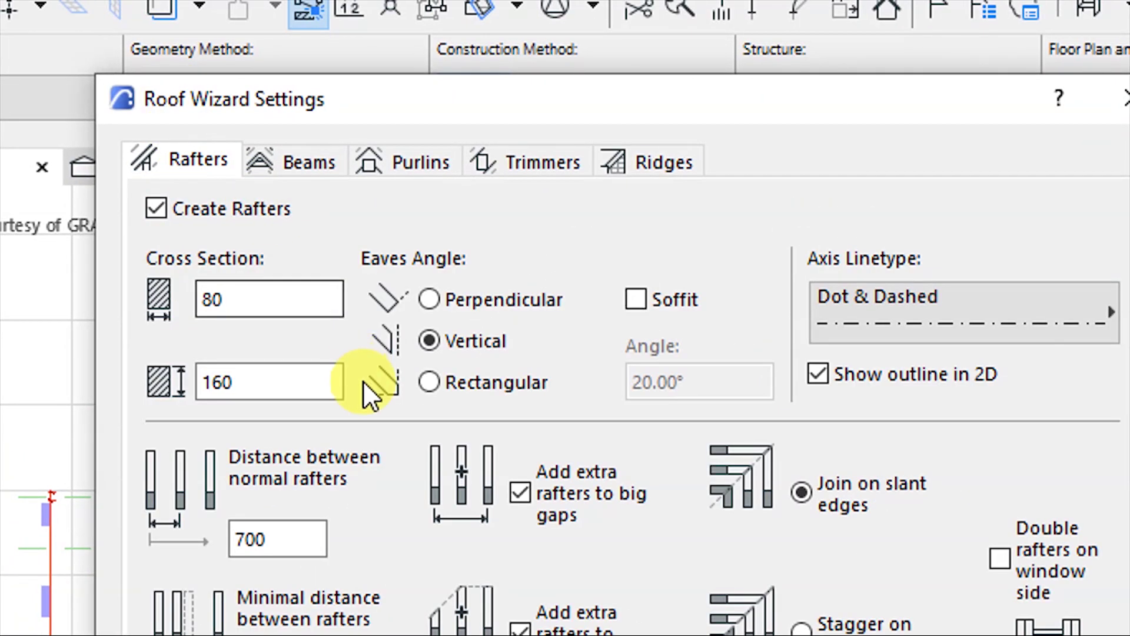
pyautogui.click(248, 311)
pyautogui.click(265, 273)
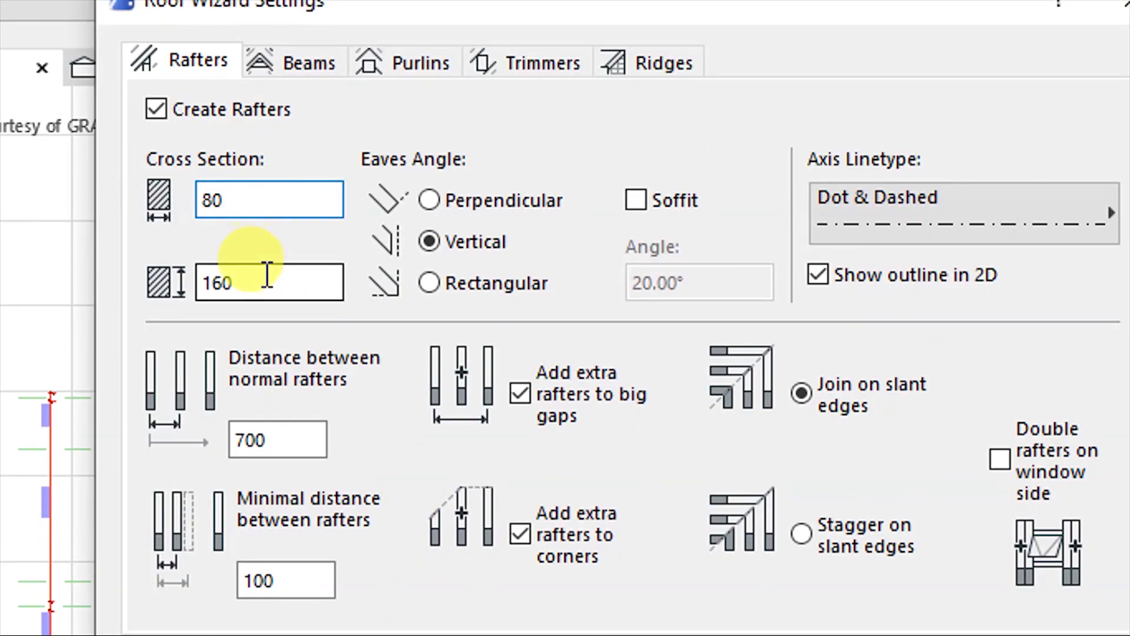
pyautogui.click(265, 200)
pyautogui.click(254, 282)
pyautogui.click(430, 241)
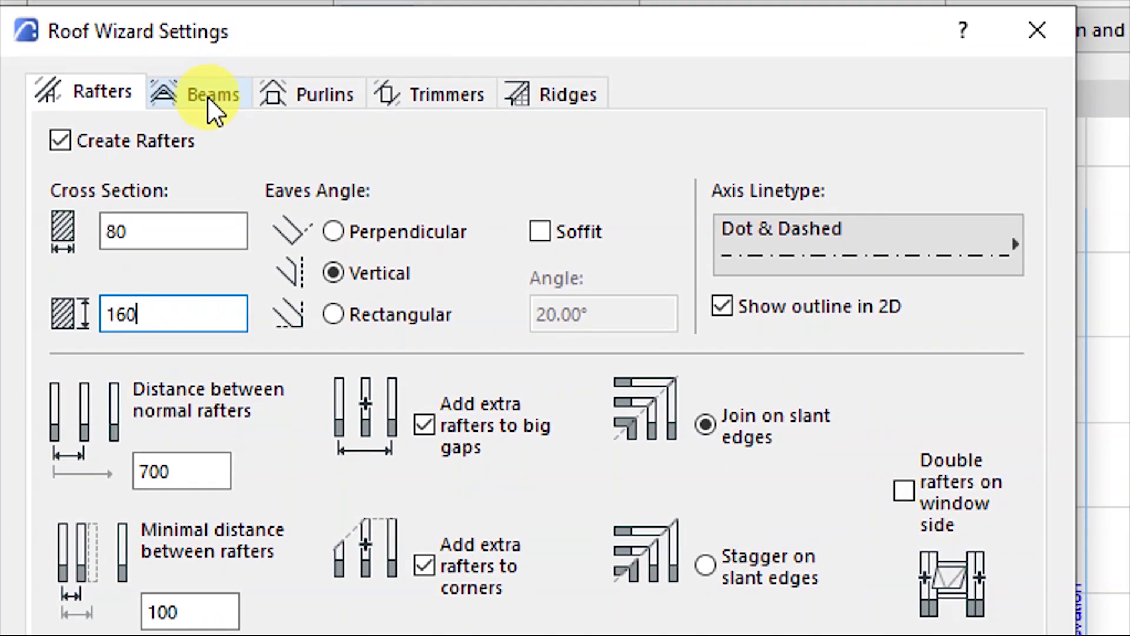
# Step: Generate the roof's timber framing with rafters, collar beams, purlins, trimmers and hip and valley rafters, keeping the wizard's current settings
pyautogui.click(126, 5)
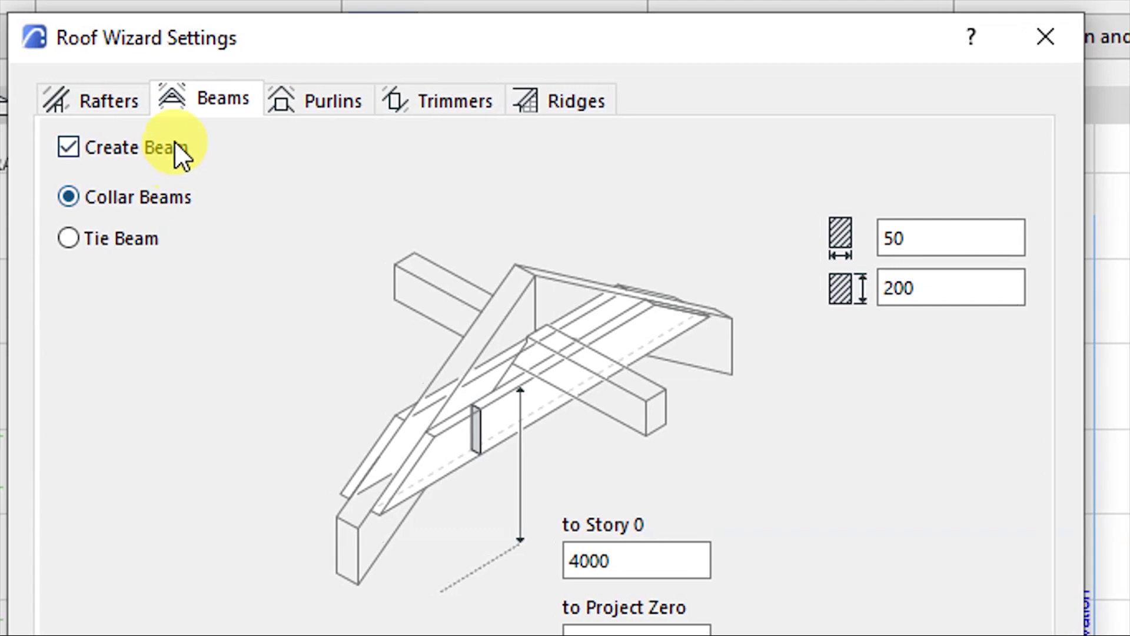
pyautogui.click(300, 112)
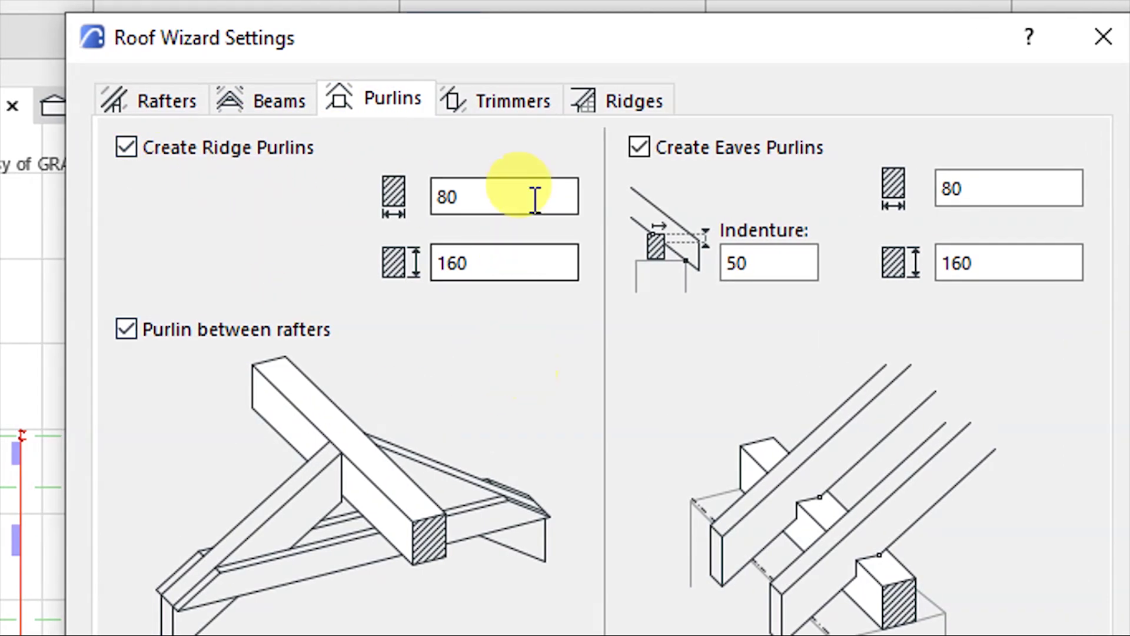
pyautogui.click(513, 101)
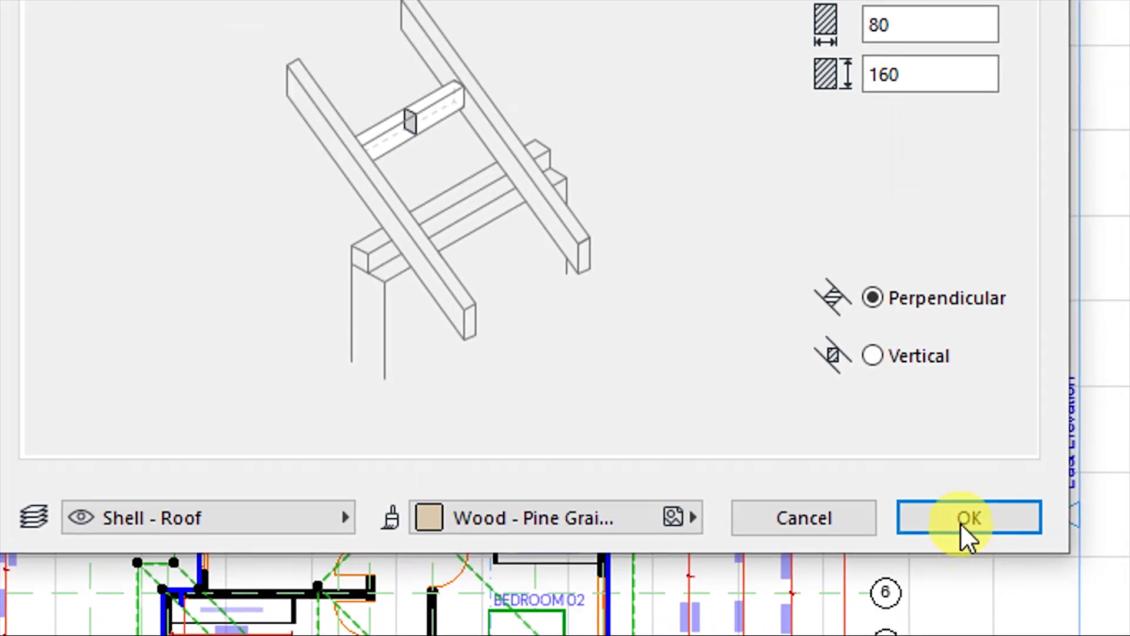
pyautogui.click(954, 517)
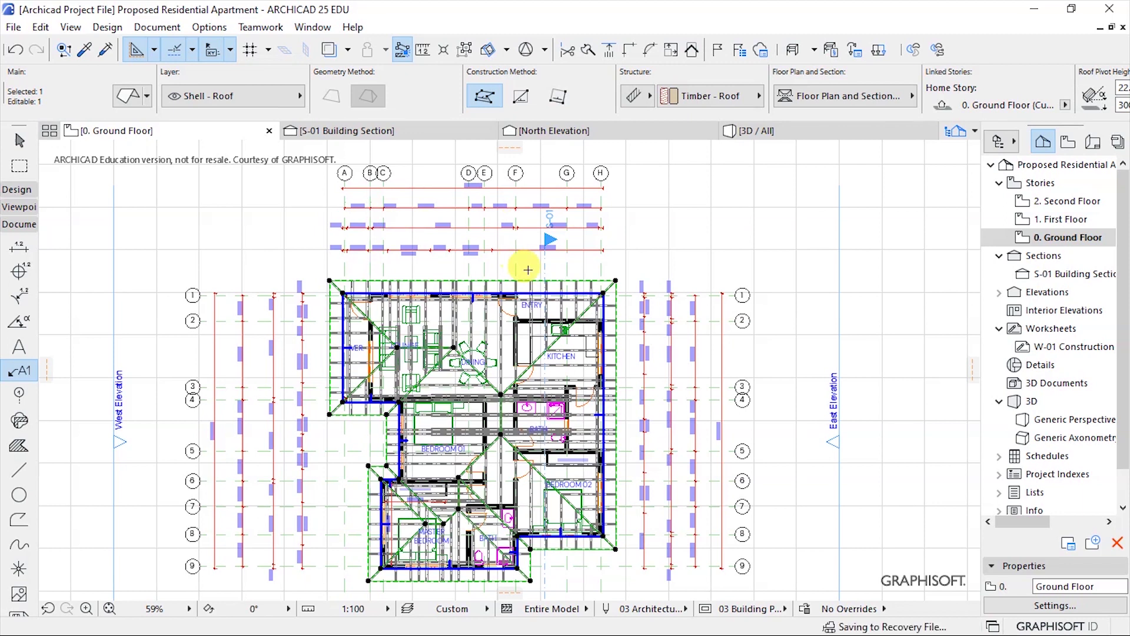
# Step: Inspect the generated roof framing on the Ground Floor plan and switch to the 3D view
pyautogui.scroll(5, 356, 289)
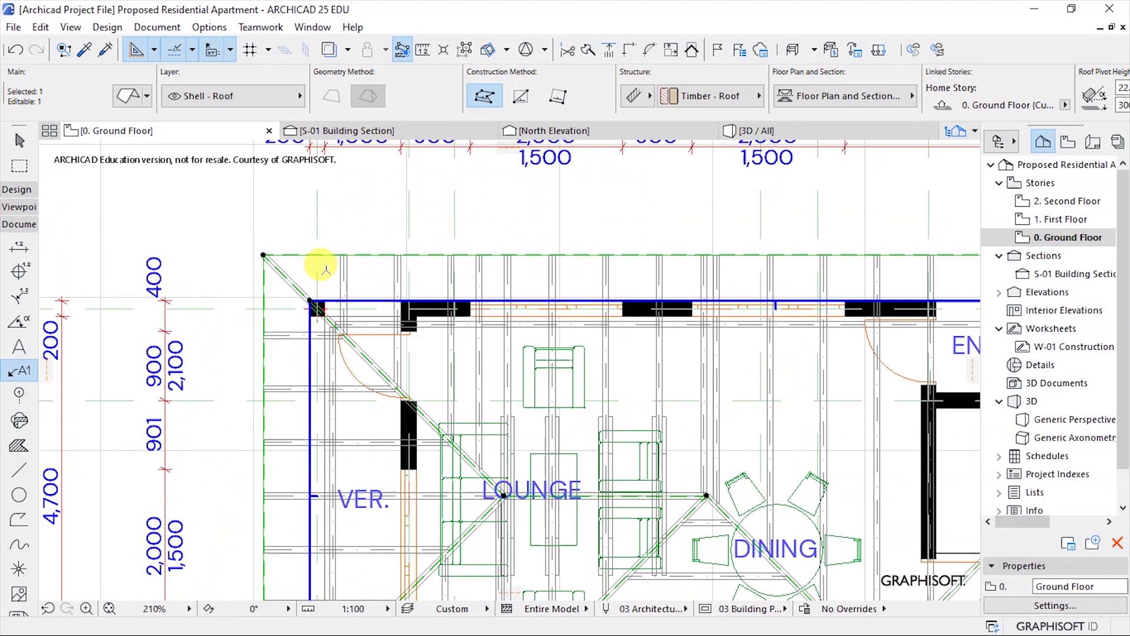
pyautogui.scroll(-2, 271, 189)
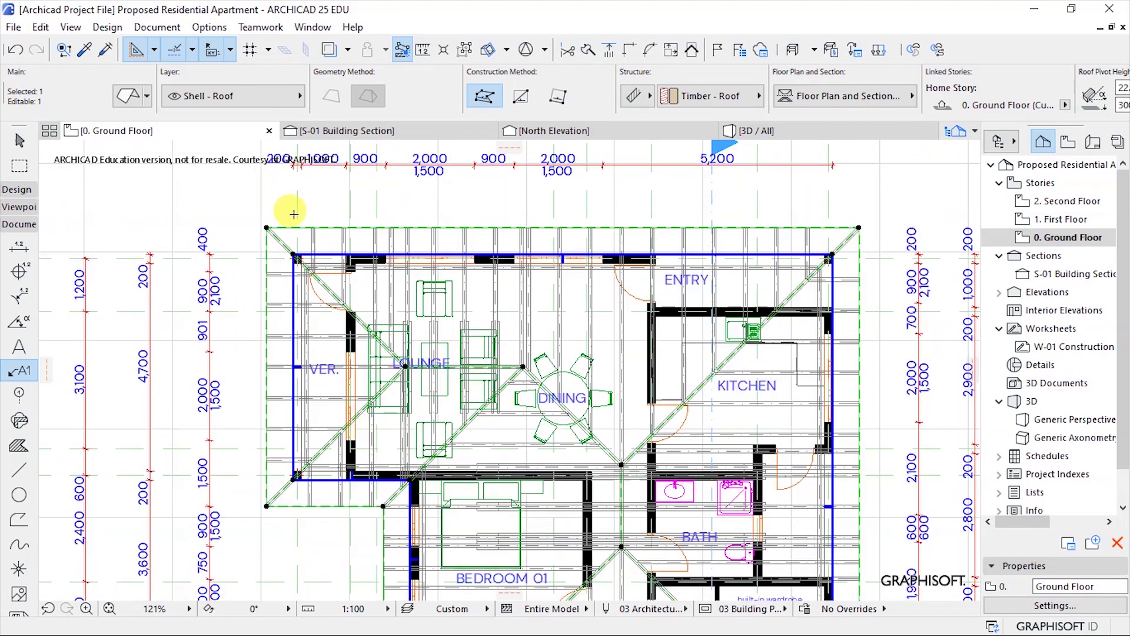
pyautogui.click(761, 131)
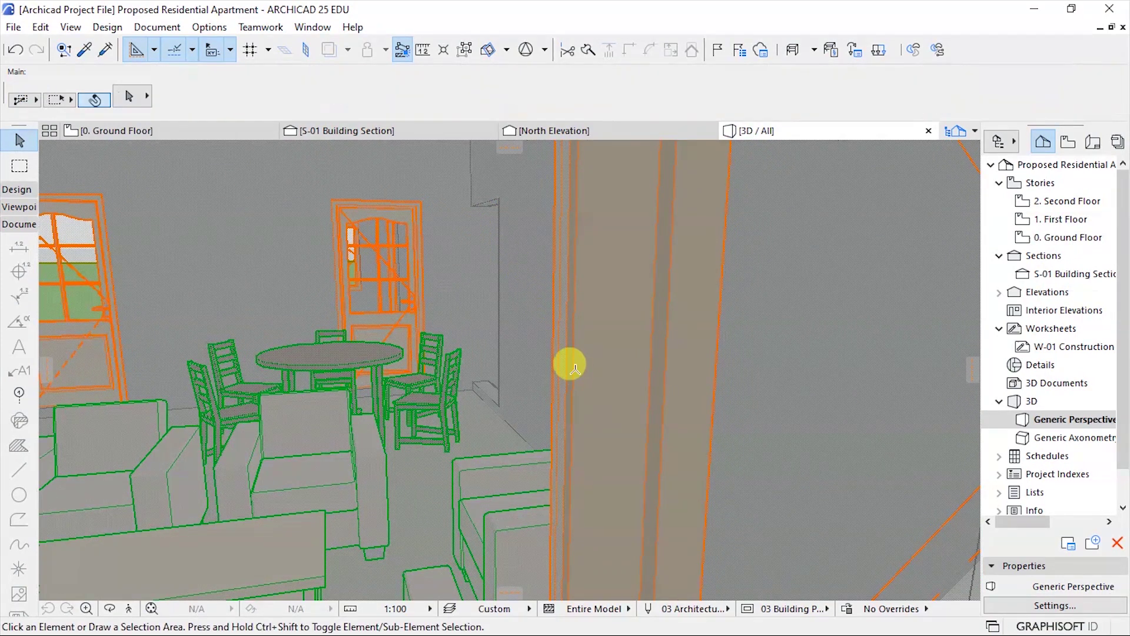
# Step: Open the S-01 Building Section and examine the rafters and beams inside the roof
pyautogui.click(376, 127)
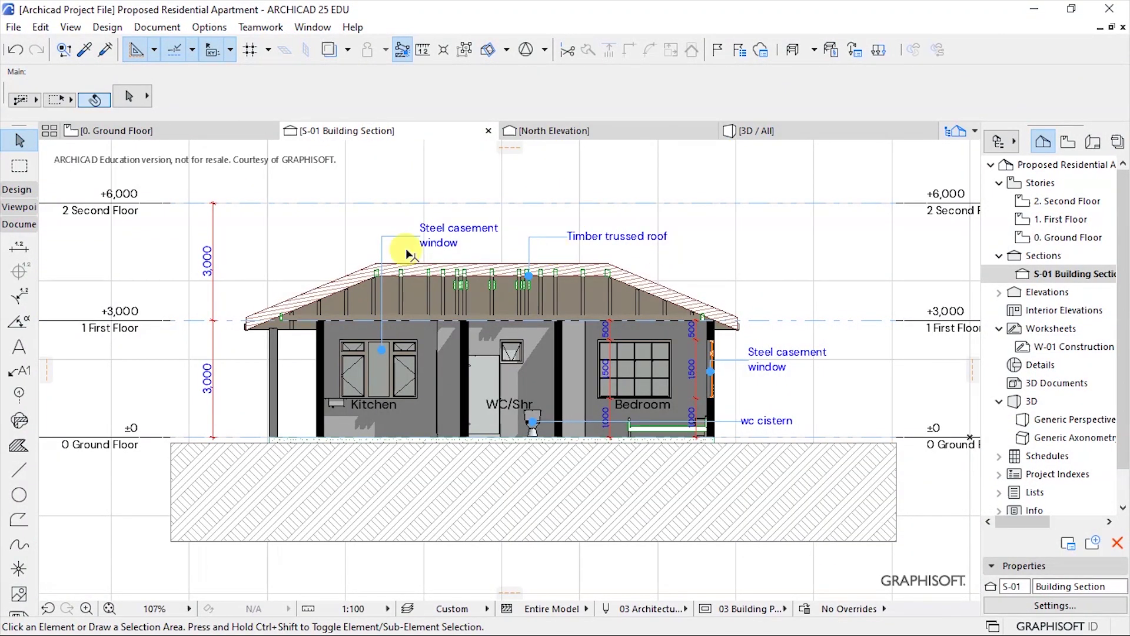
pyautogui.scroll(5, 371, 278)
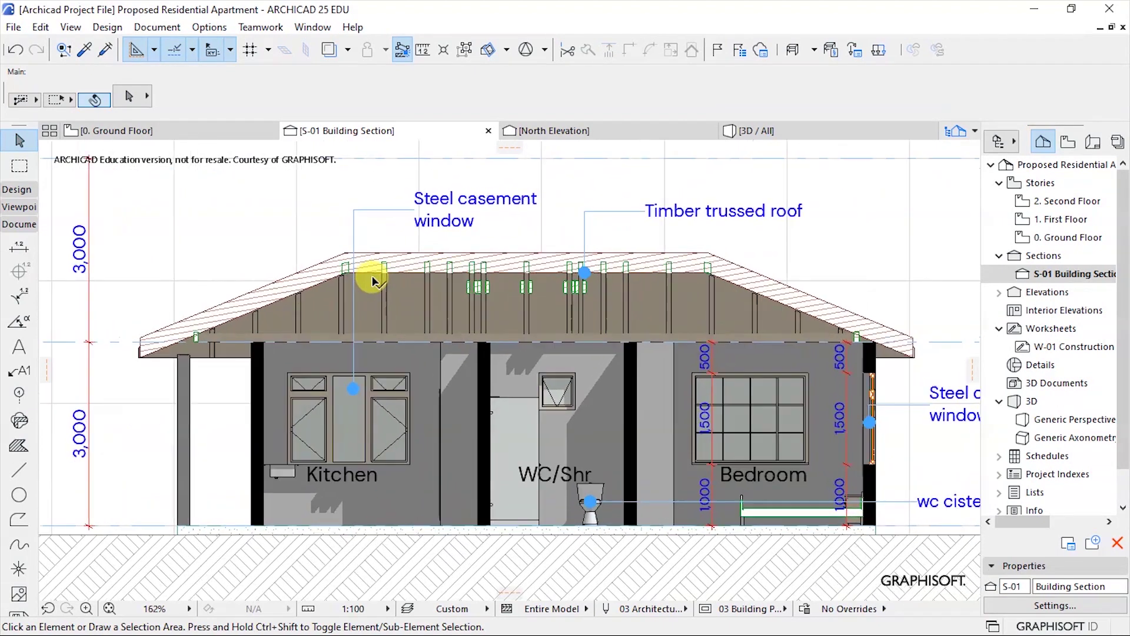
pyautogui.scroll(-3, 366, 277)
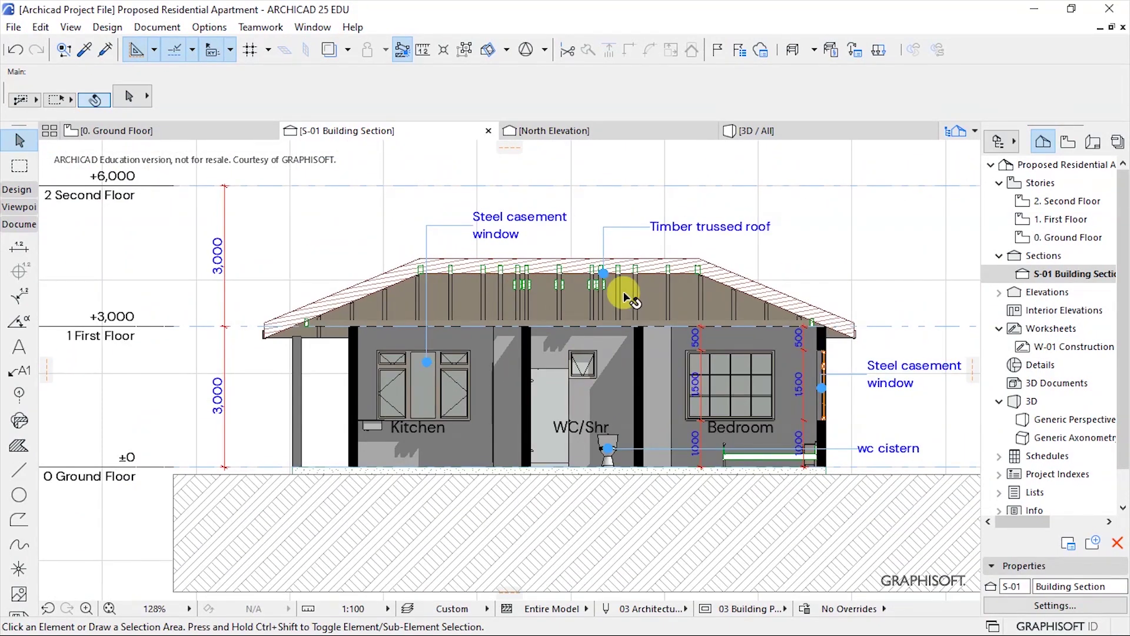
pyautogui.scroll(6, 518, 290)
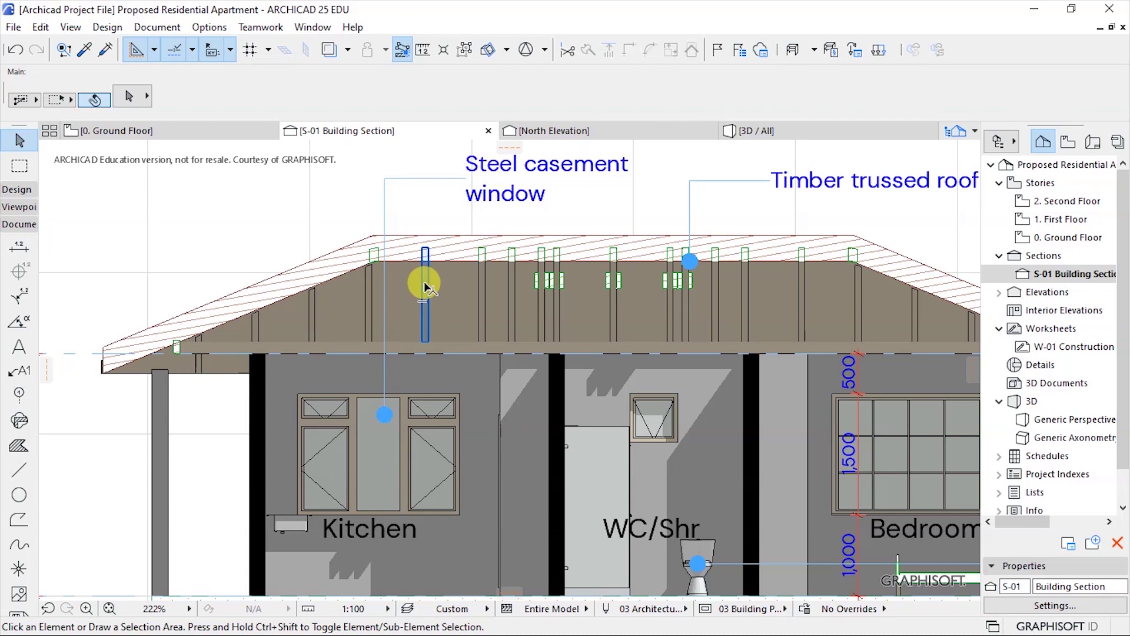
pyautogui.click(423, 281)
pyautogui.click(215, 232)
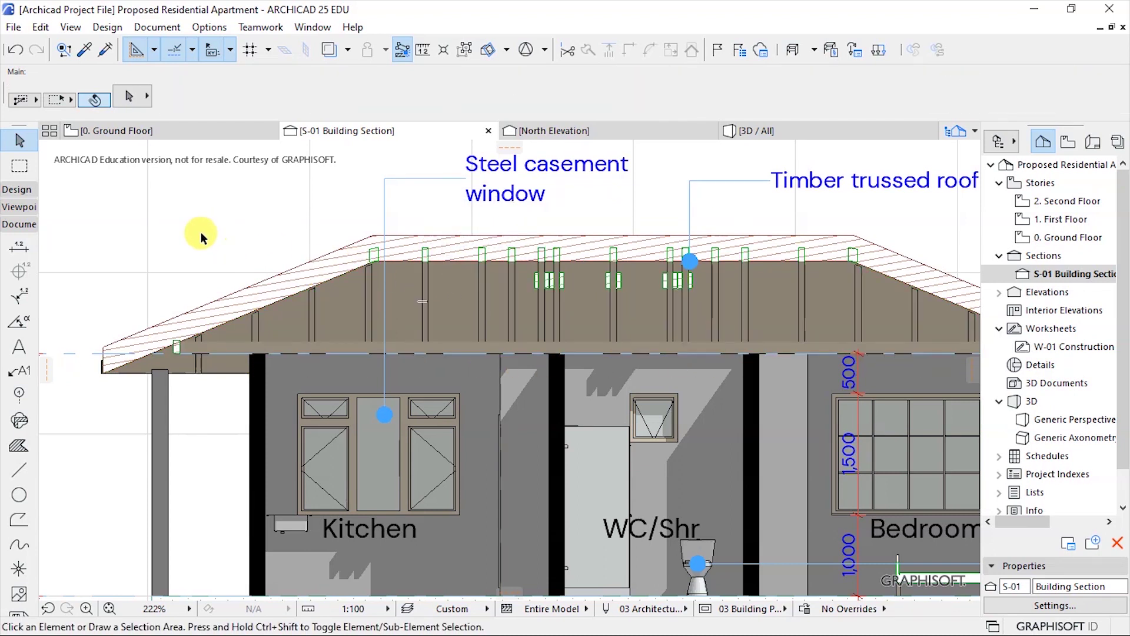
pyautogui.scroll(-6, 200, 238)
pyautogui.scroll(-5, 703, 370)
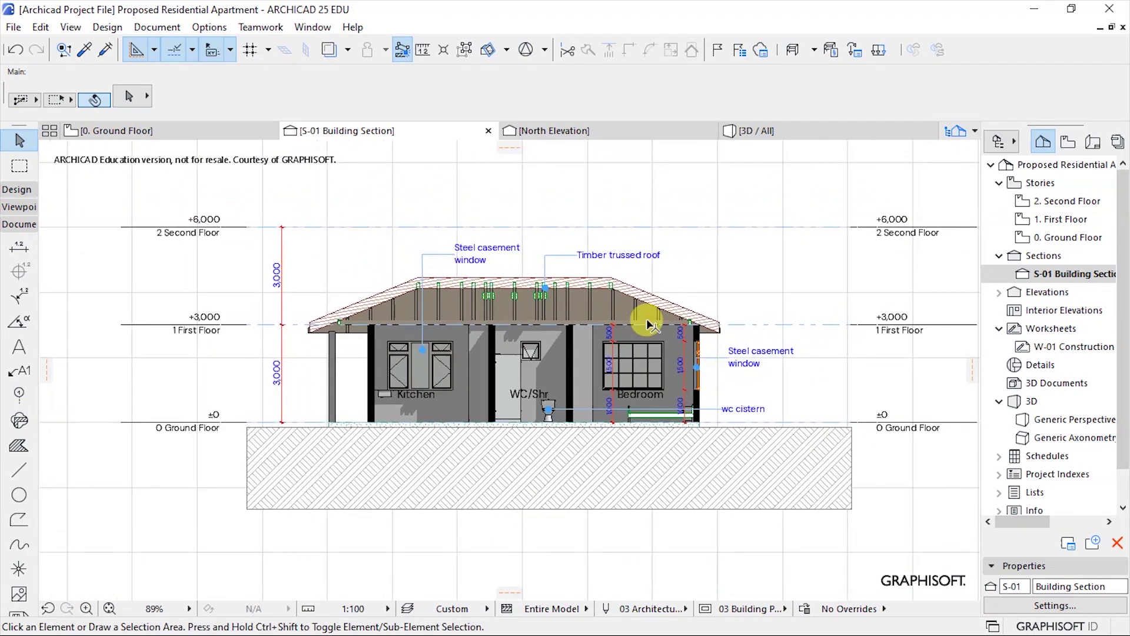
pyautogui.scroll(3, 501, 211)
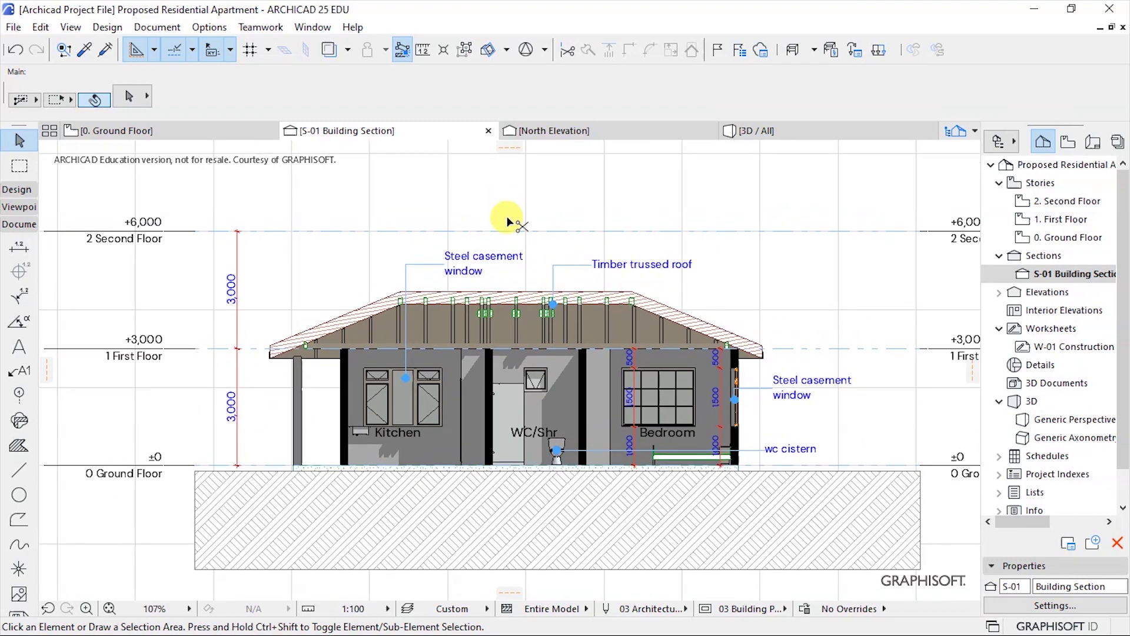
# Step: Save the project with the generated roof framing
pyautogui.hotkey('ctrl', 's')
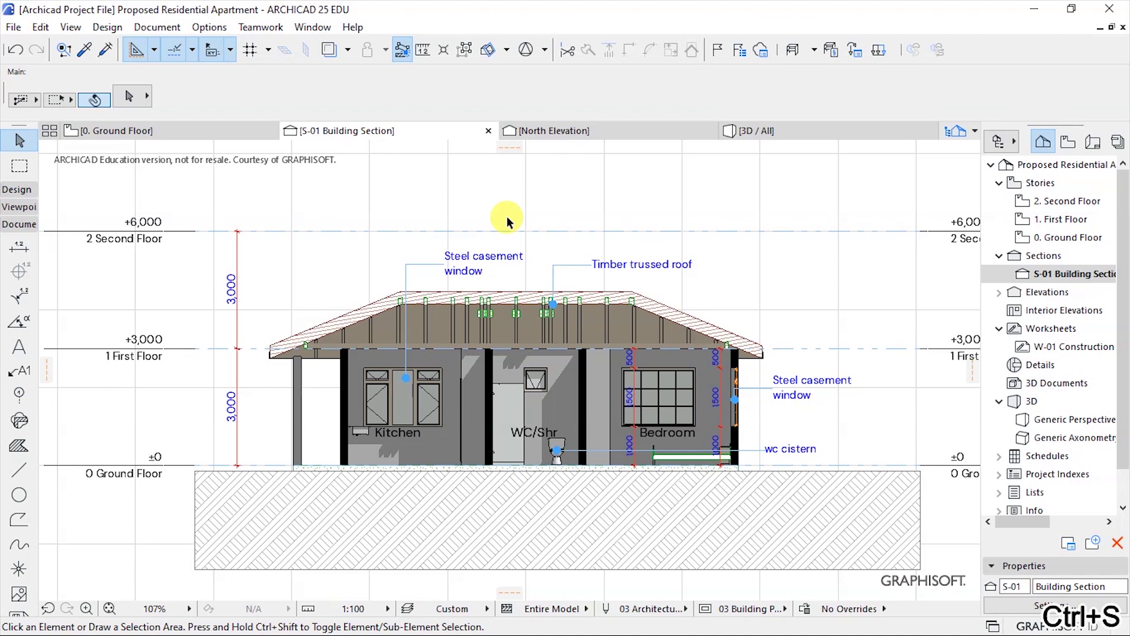
pyautogui.click(13, 27)
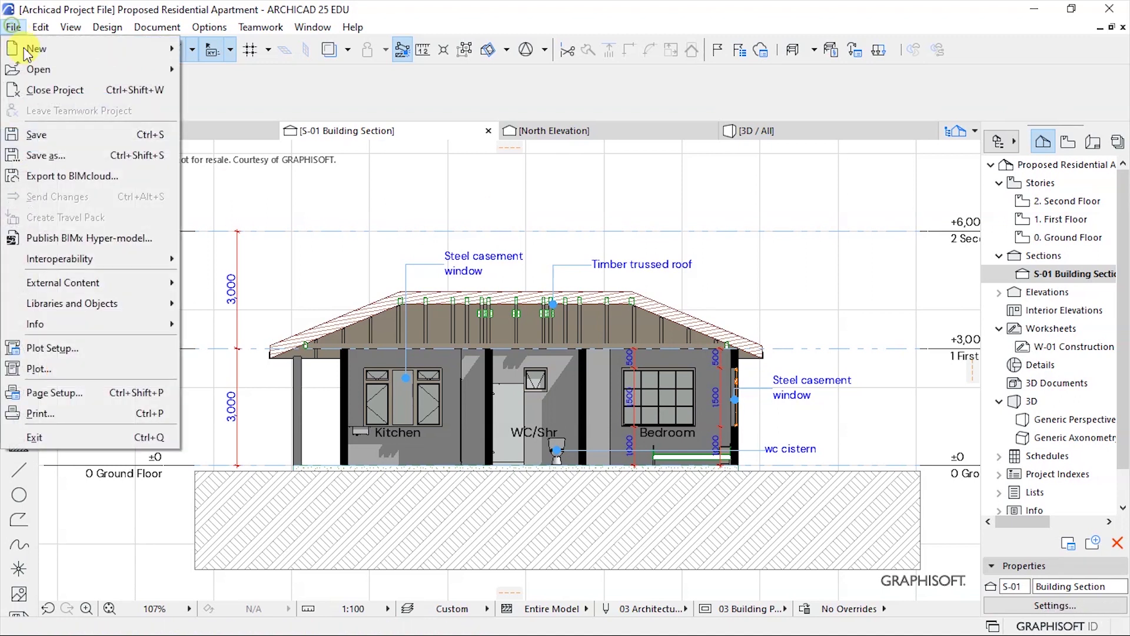
pyautogui.click(47, 132)
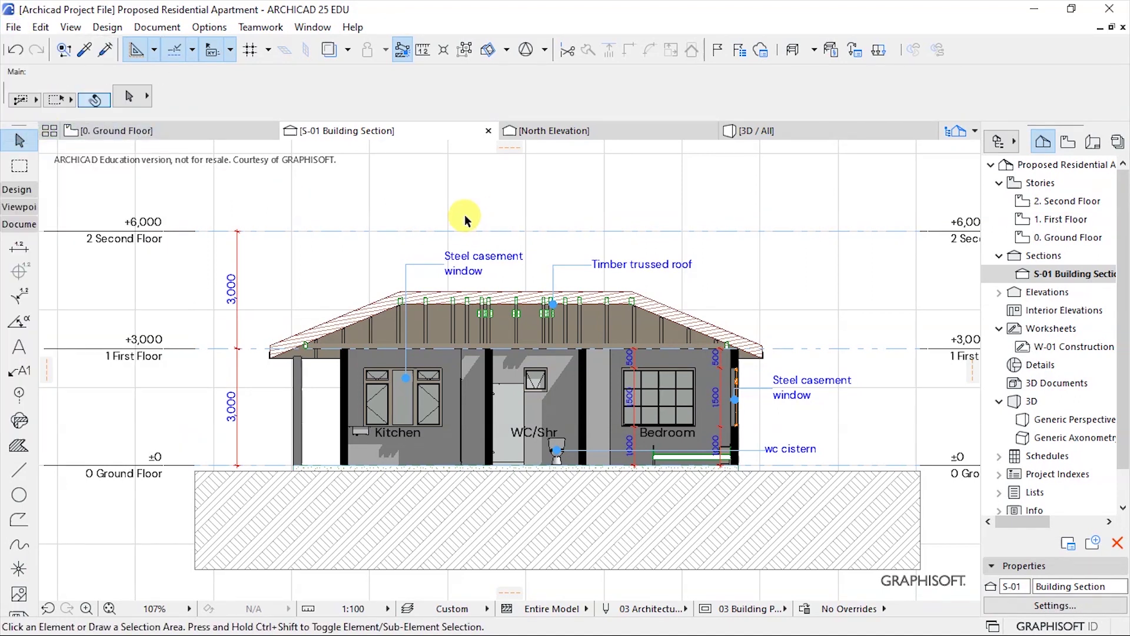